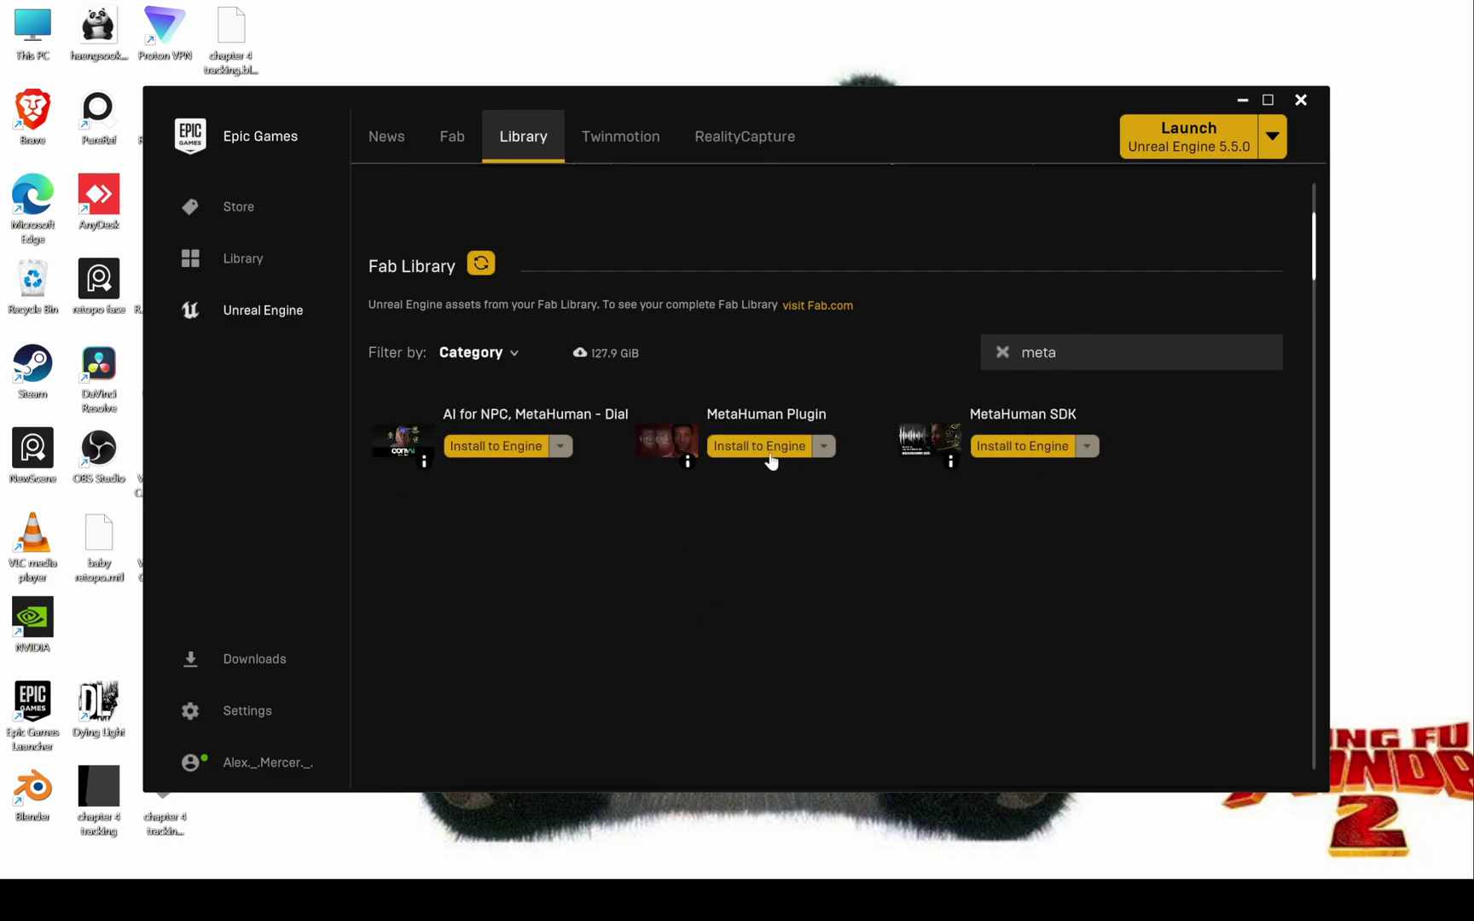
Clear the Fab Library search and open the Fab marketplace website in the browser.
click(1002, 352)
scroll(889, 428, up, 5)
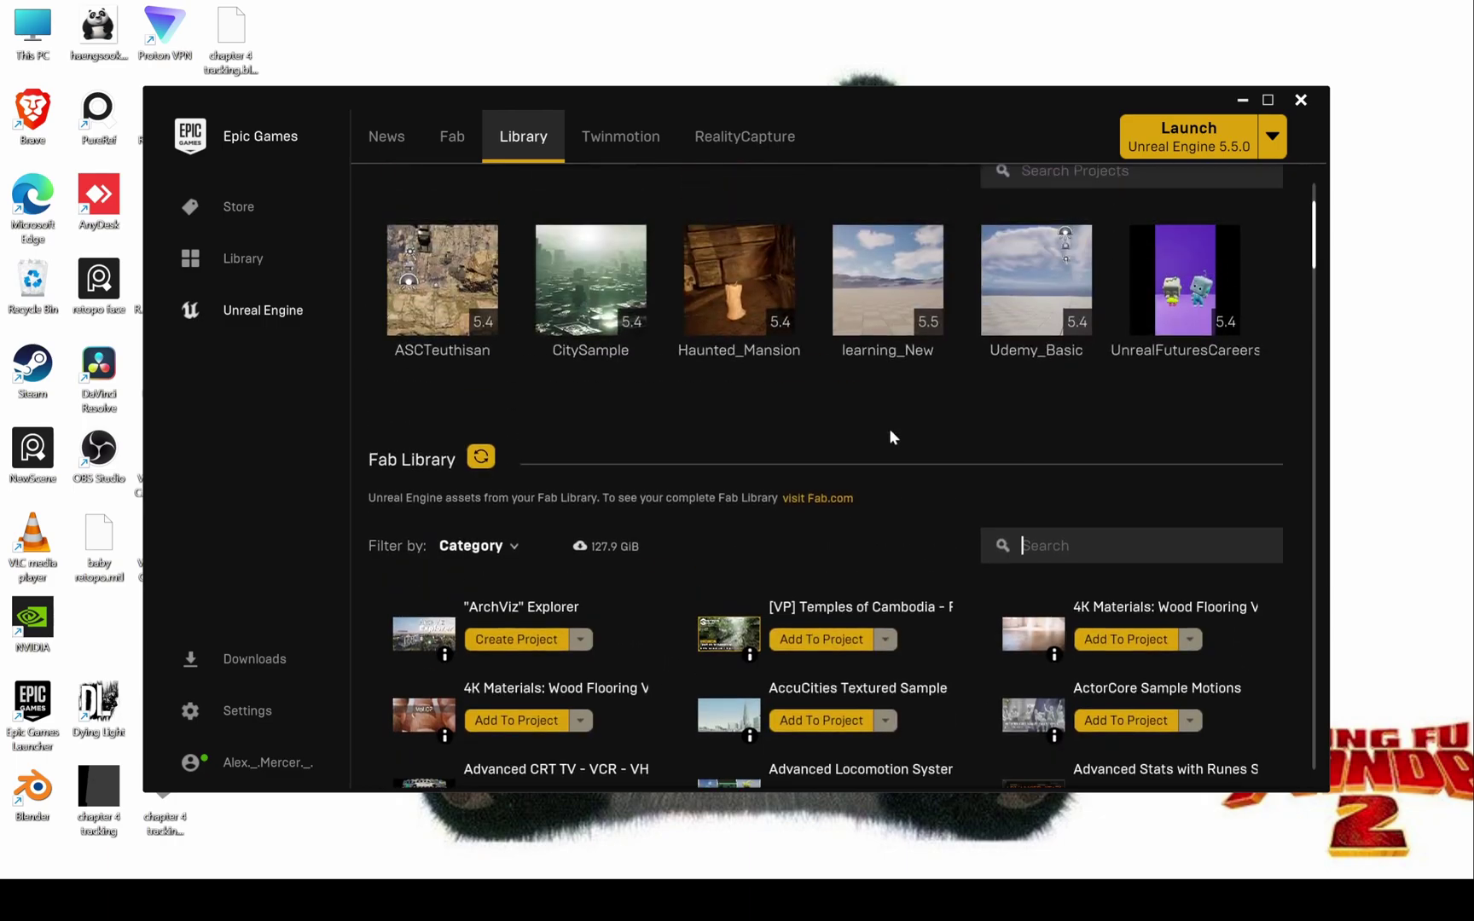
scroll(589, 180, up, 2)
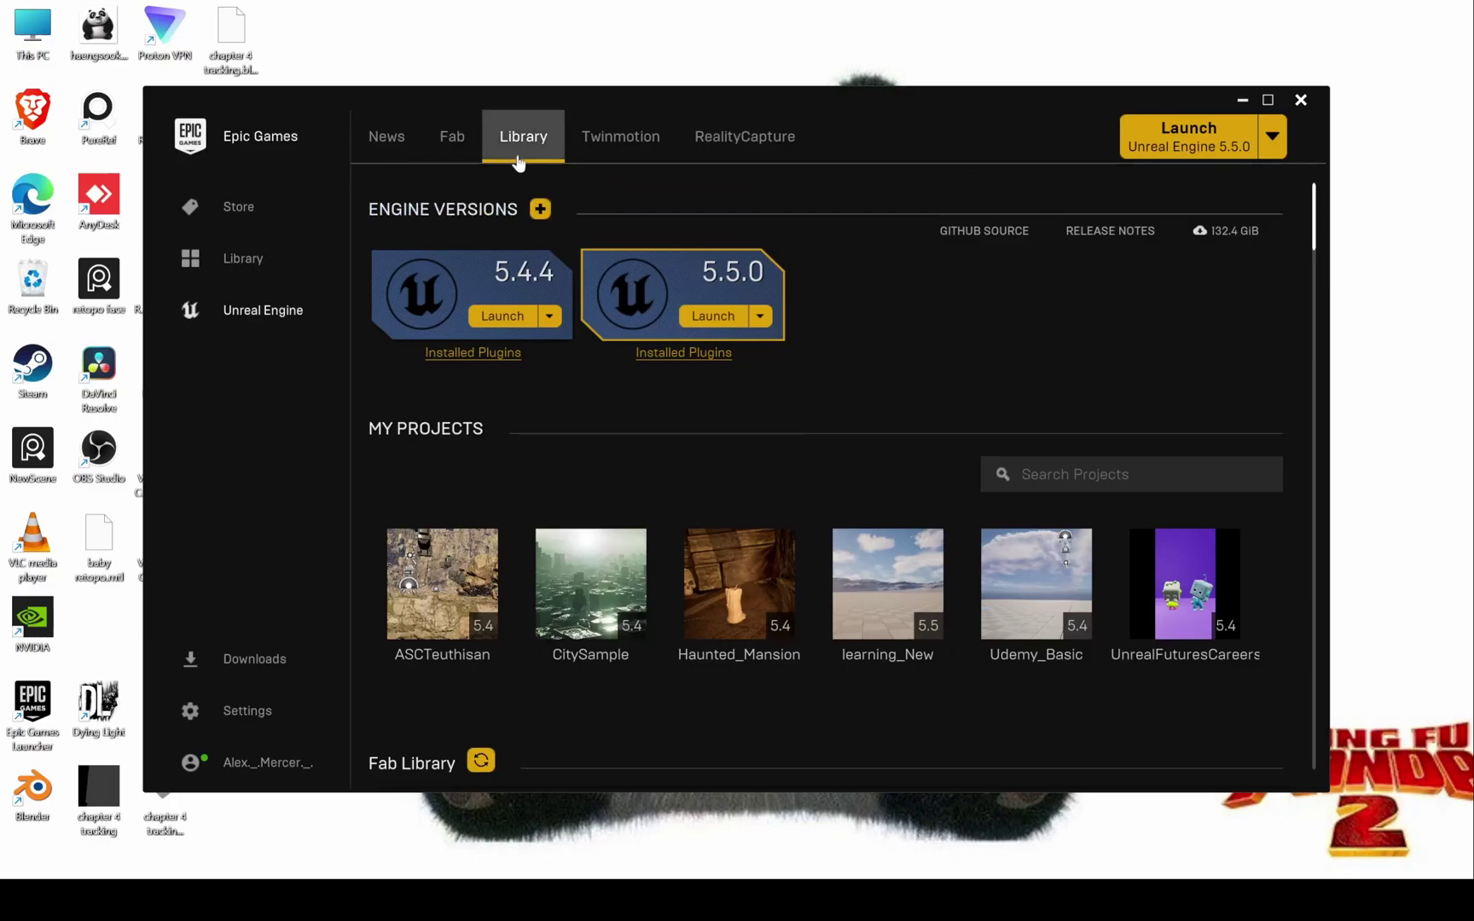
click(452, 136)
click(836, 628)
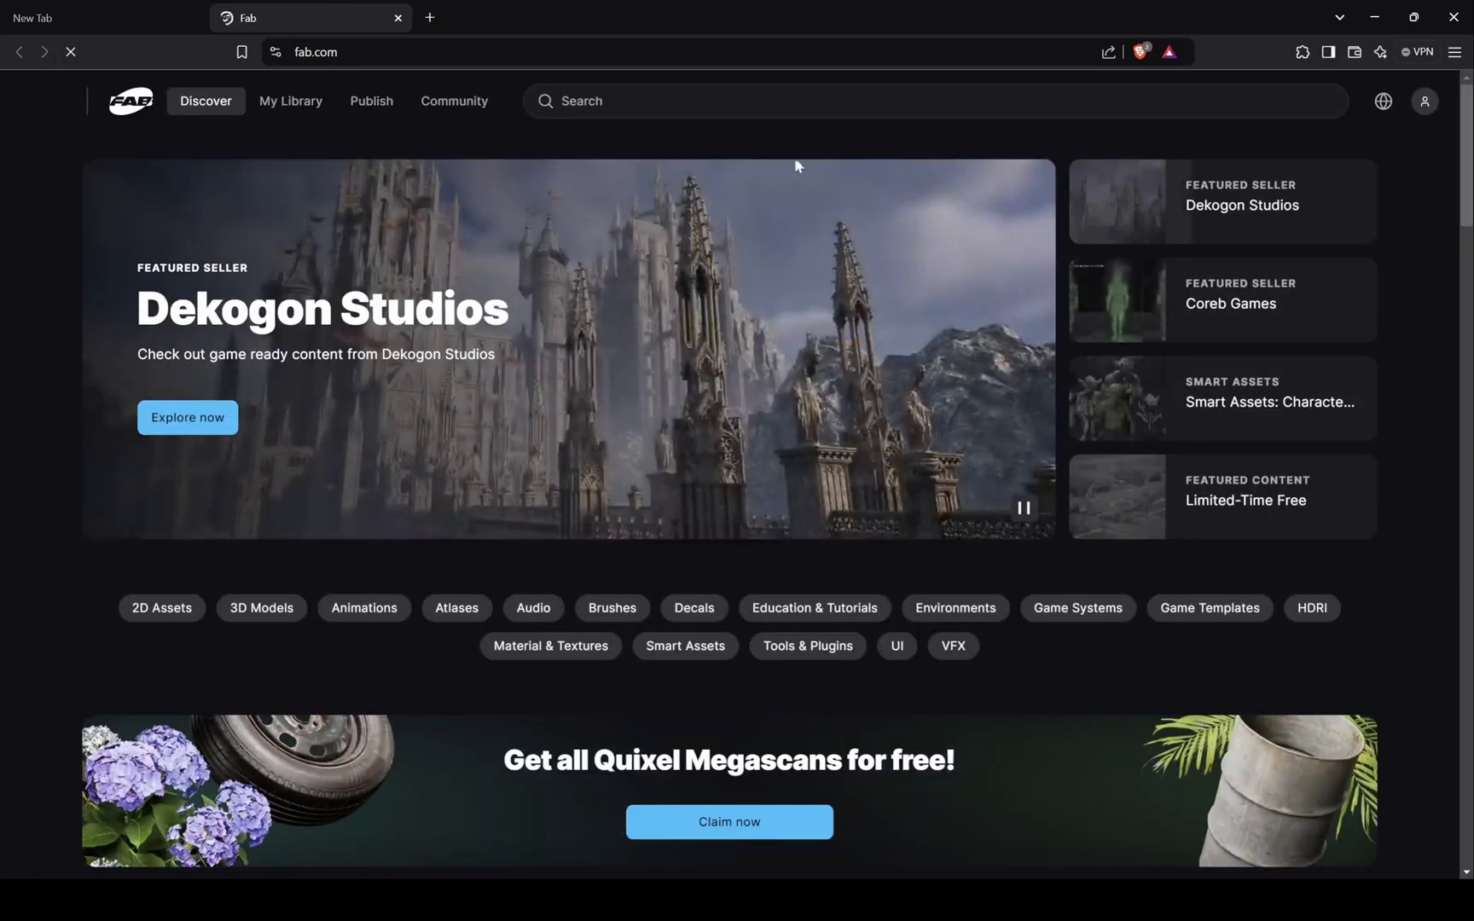
Search Fab for "metahuman" and look through the MetaHumans and MetaHuman Plugin listings.
click(841, 99)
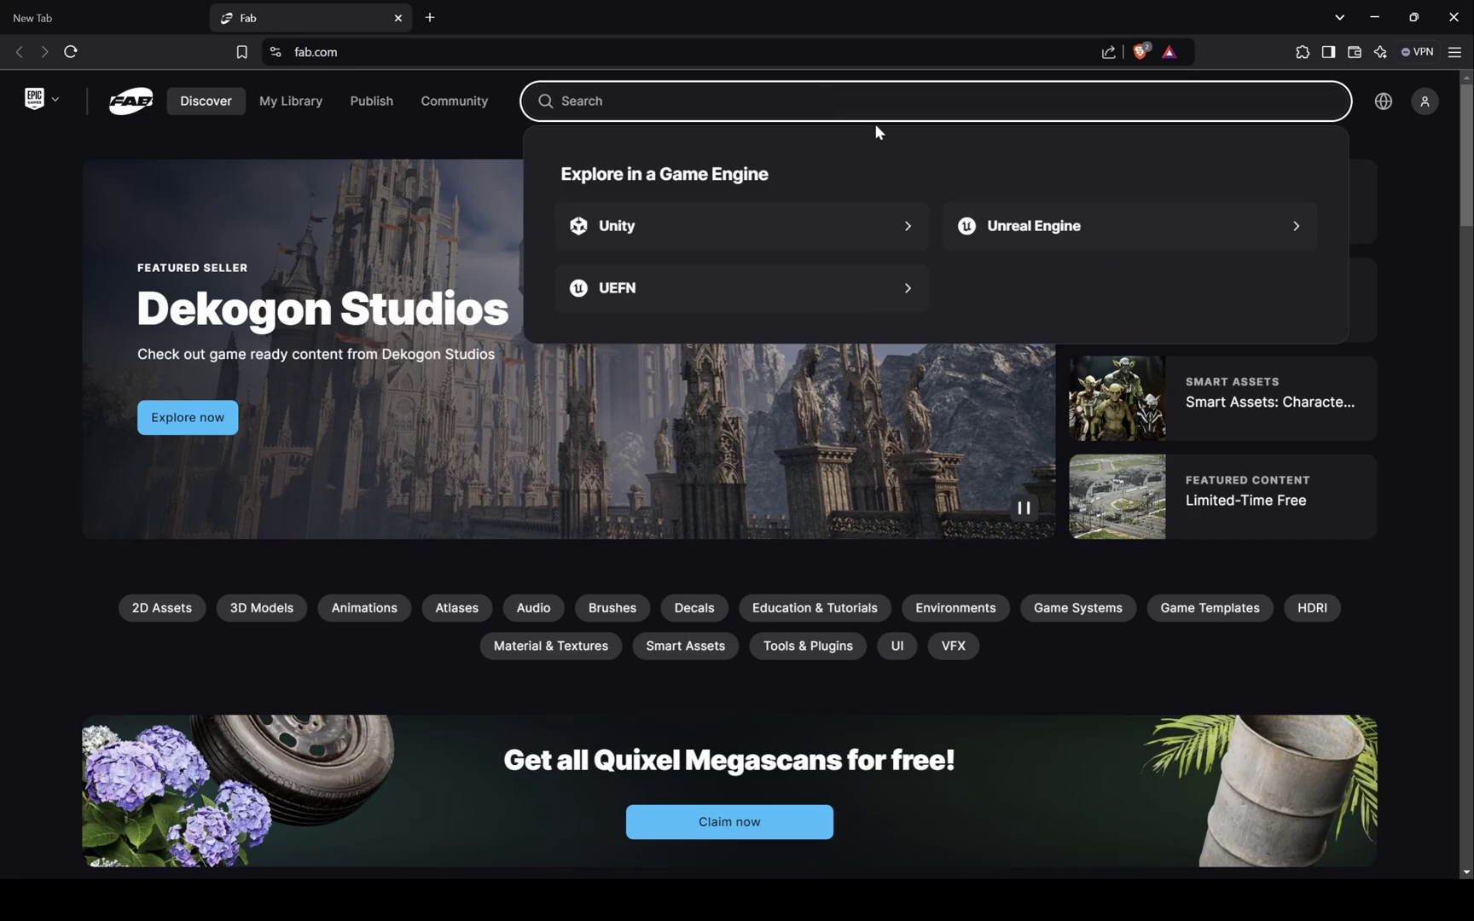
text(metahuman)
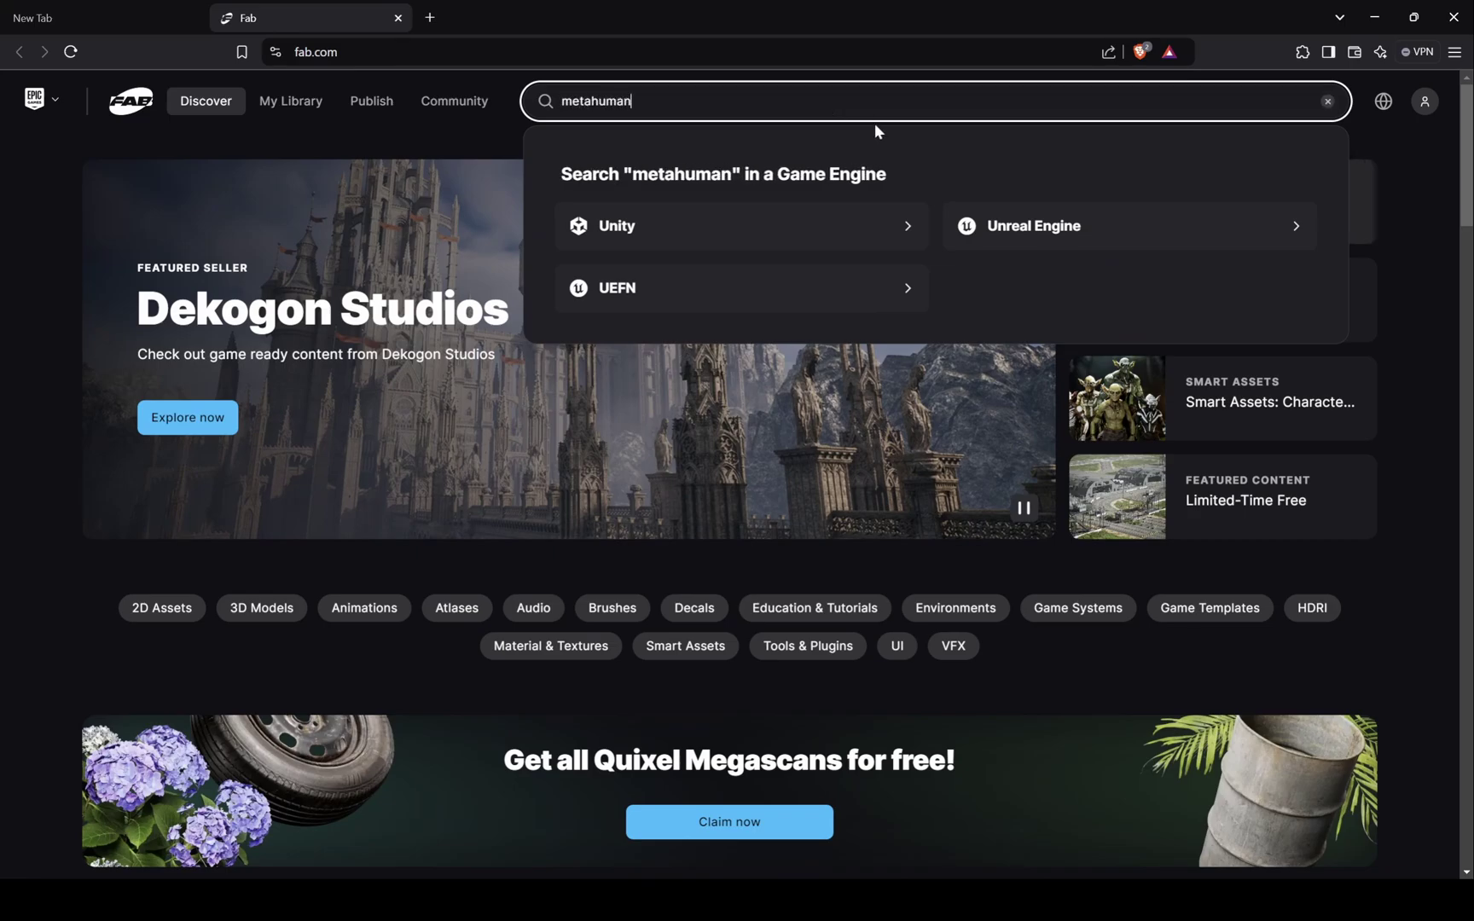
key(Return)
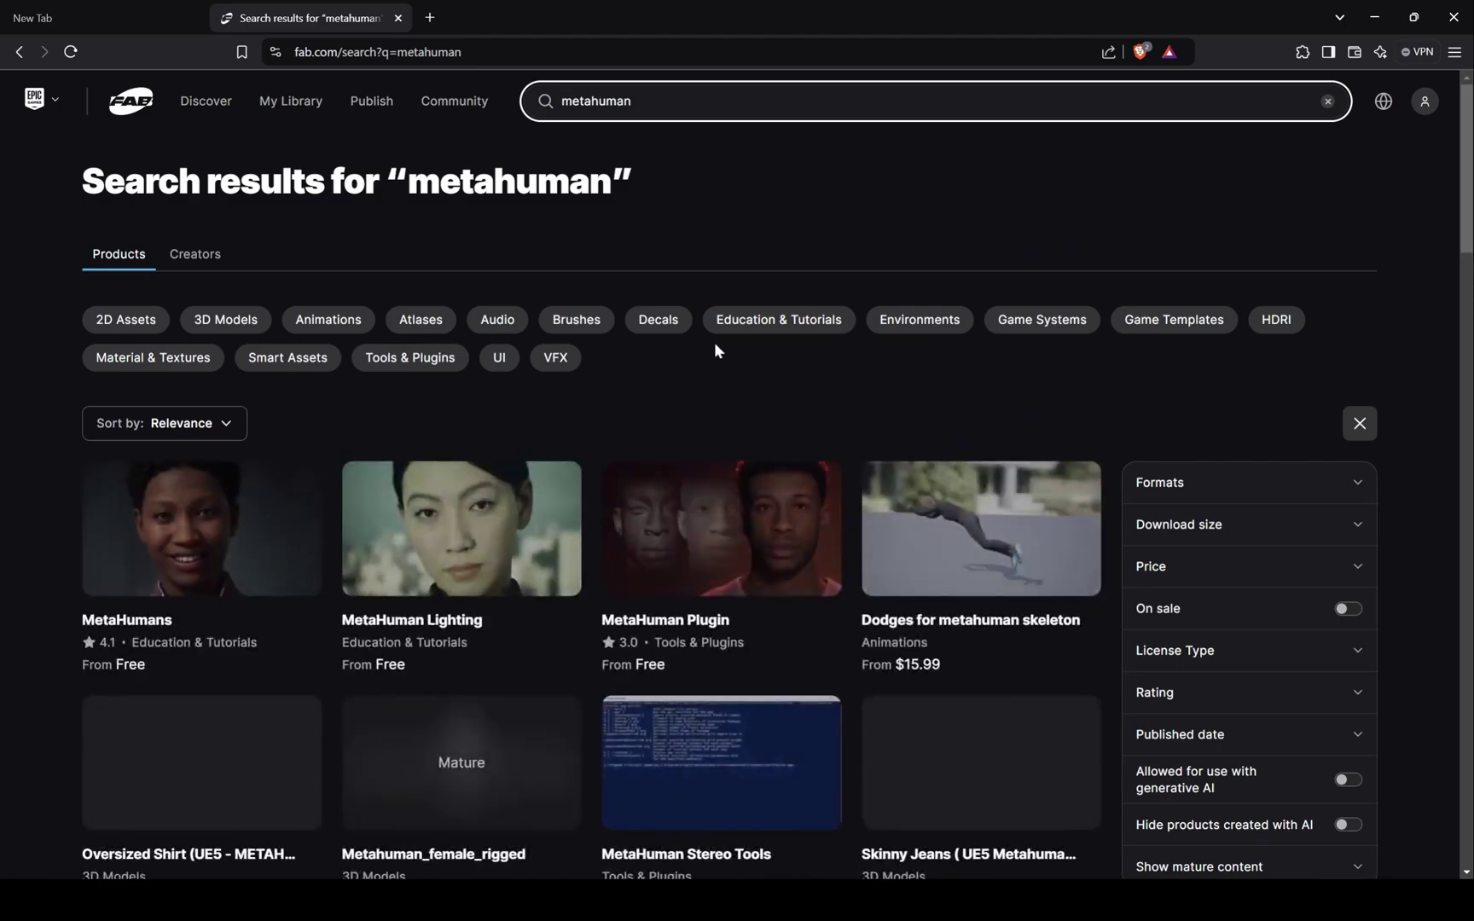
click(186, 544)
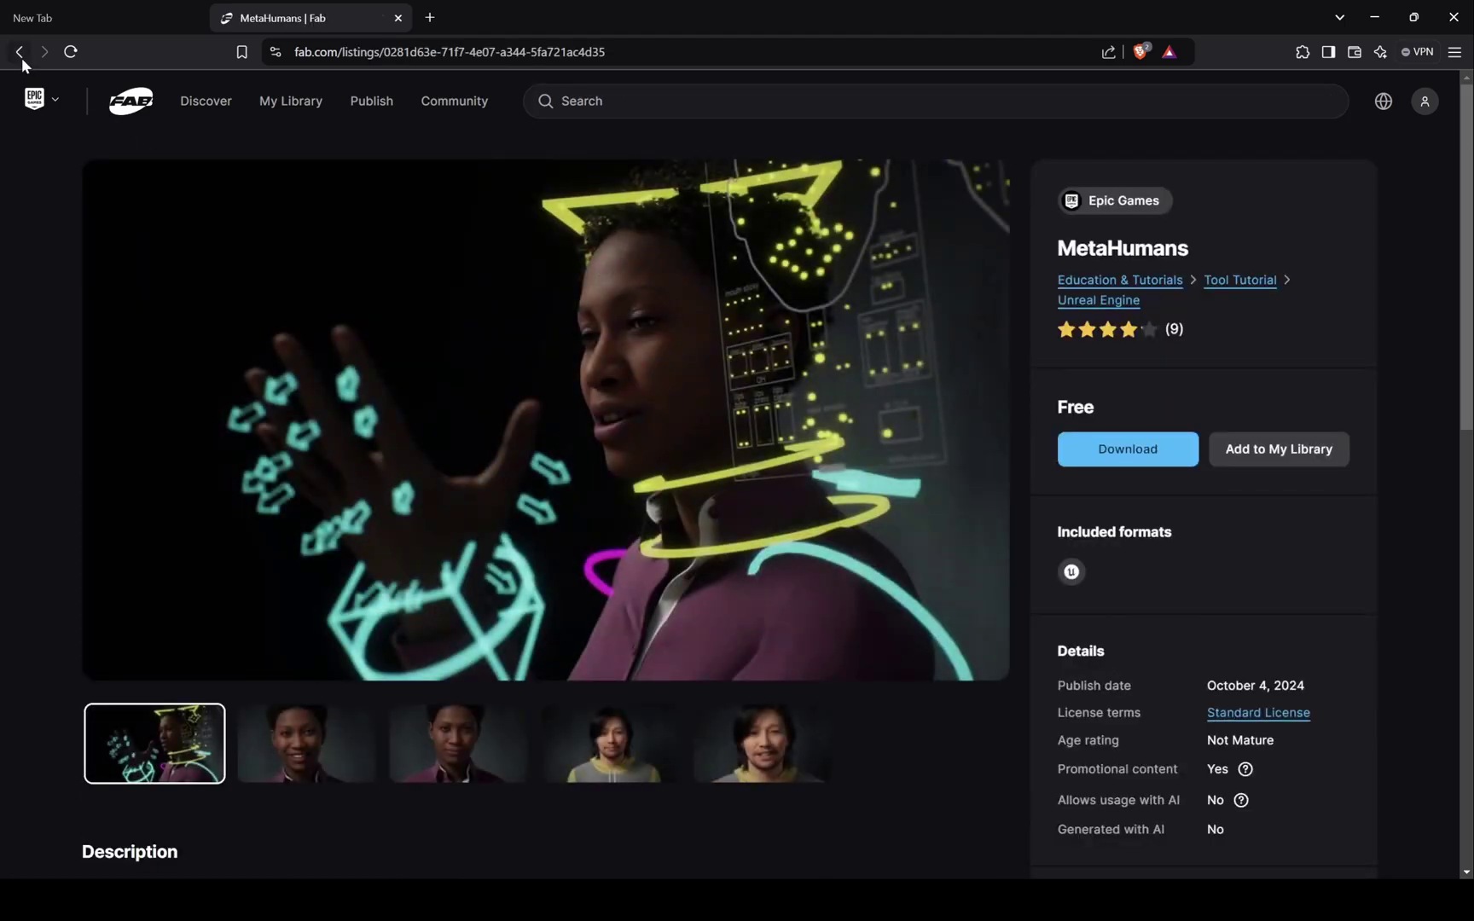
click(19, 55)
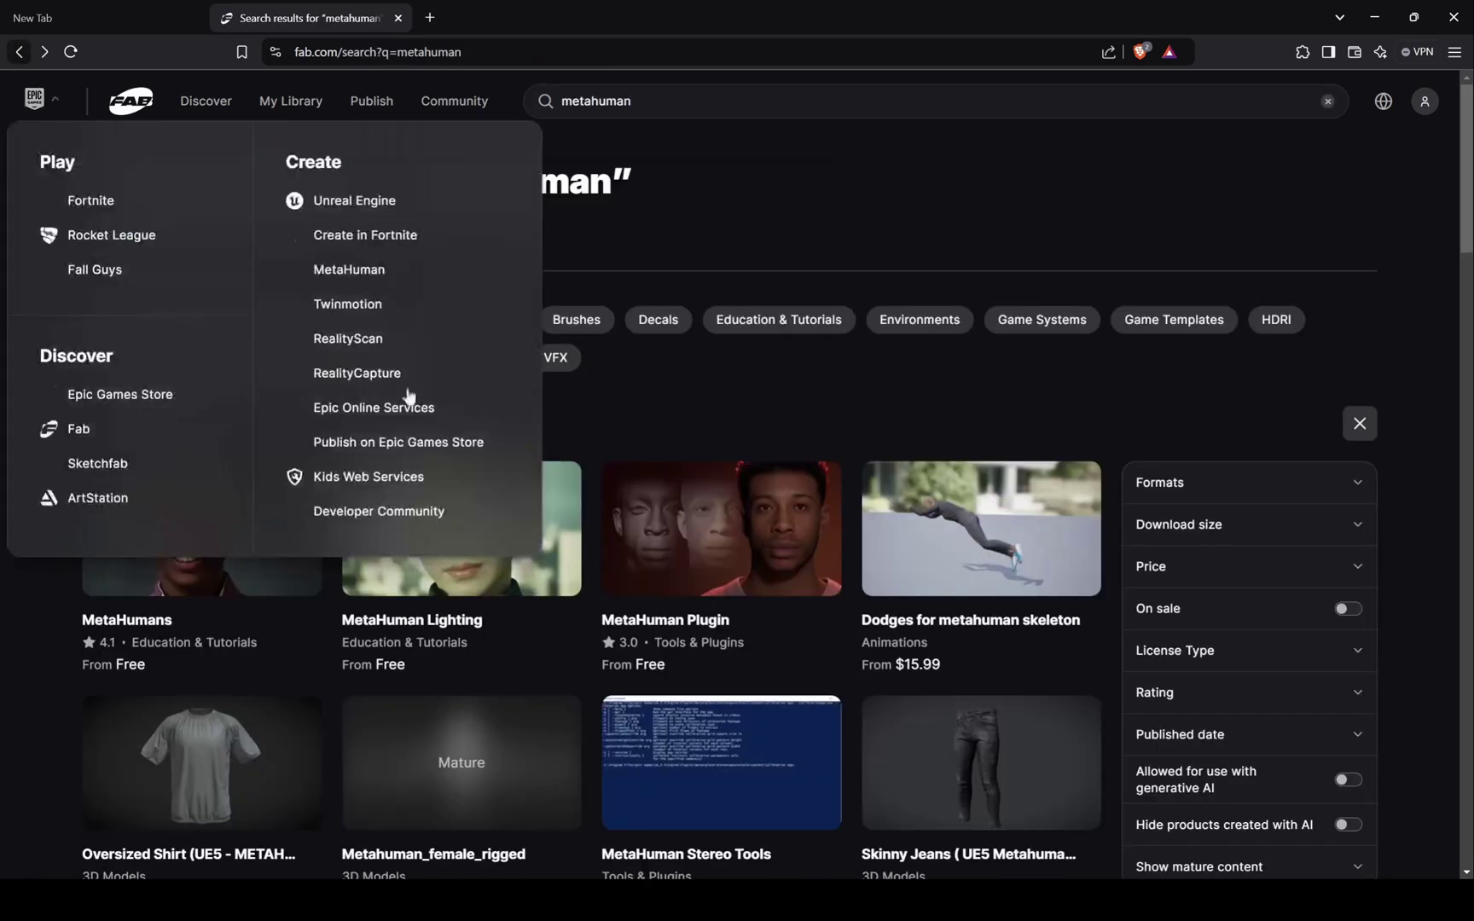
click(704, 568)
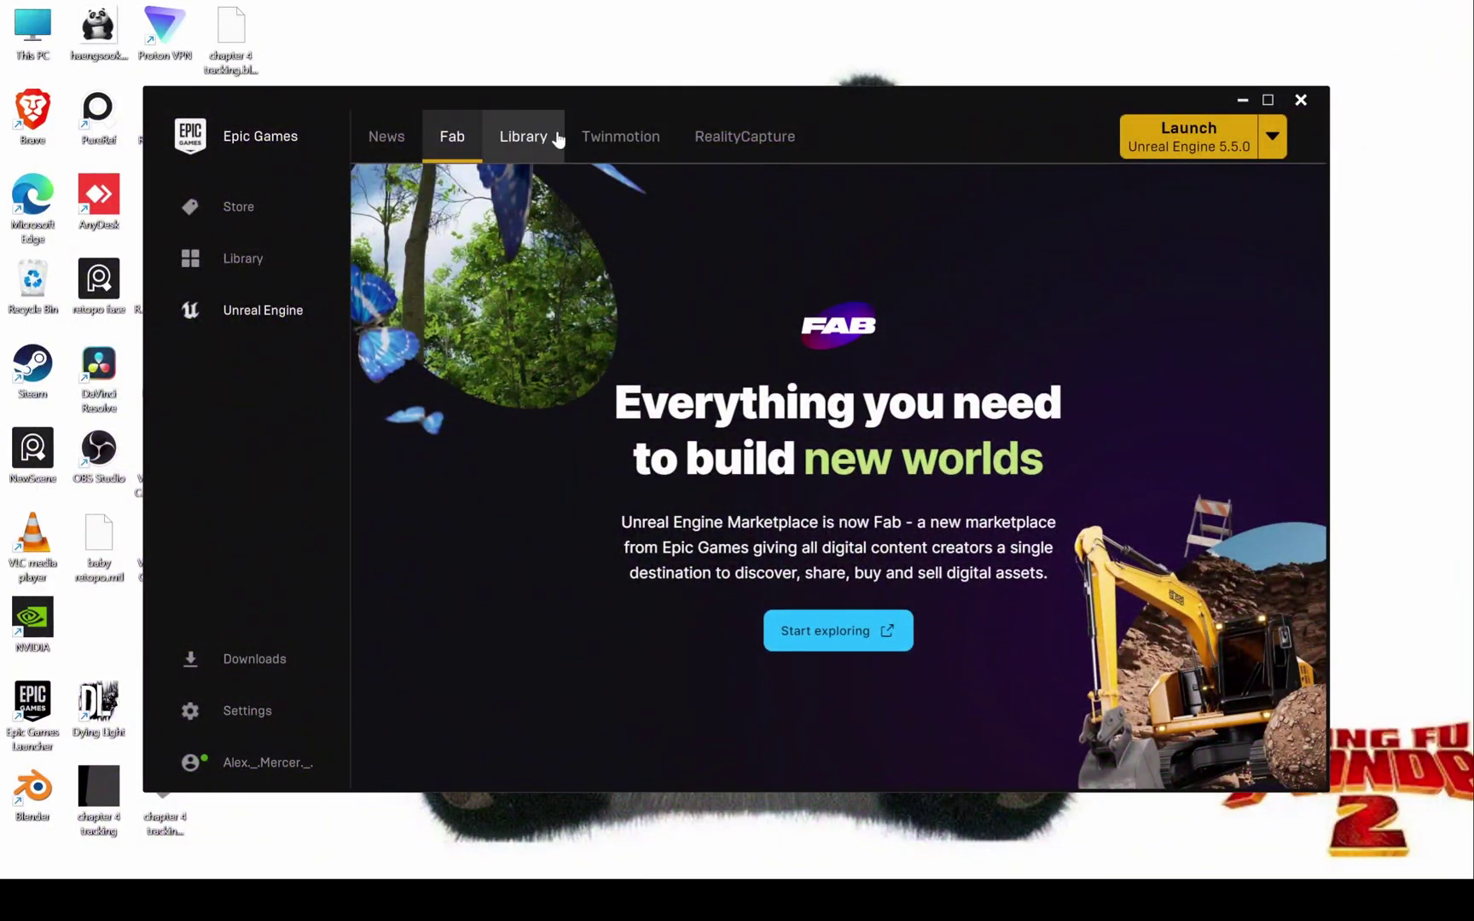
Return to the Epic Games Launcher library and check the plugins installed for Unreal Engine 5.5.0.
click(512, 141)
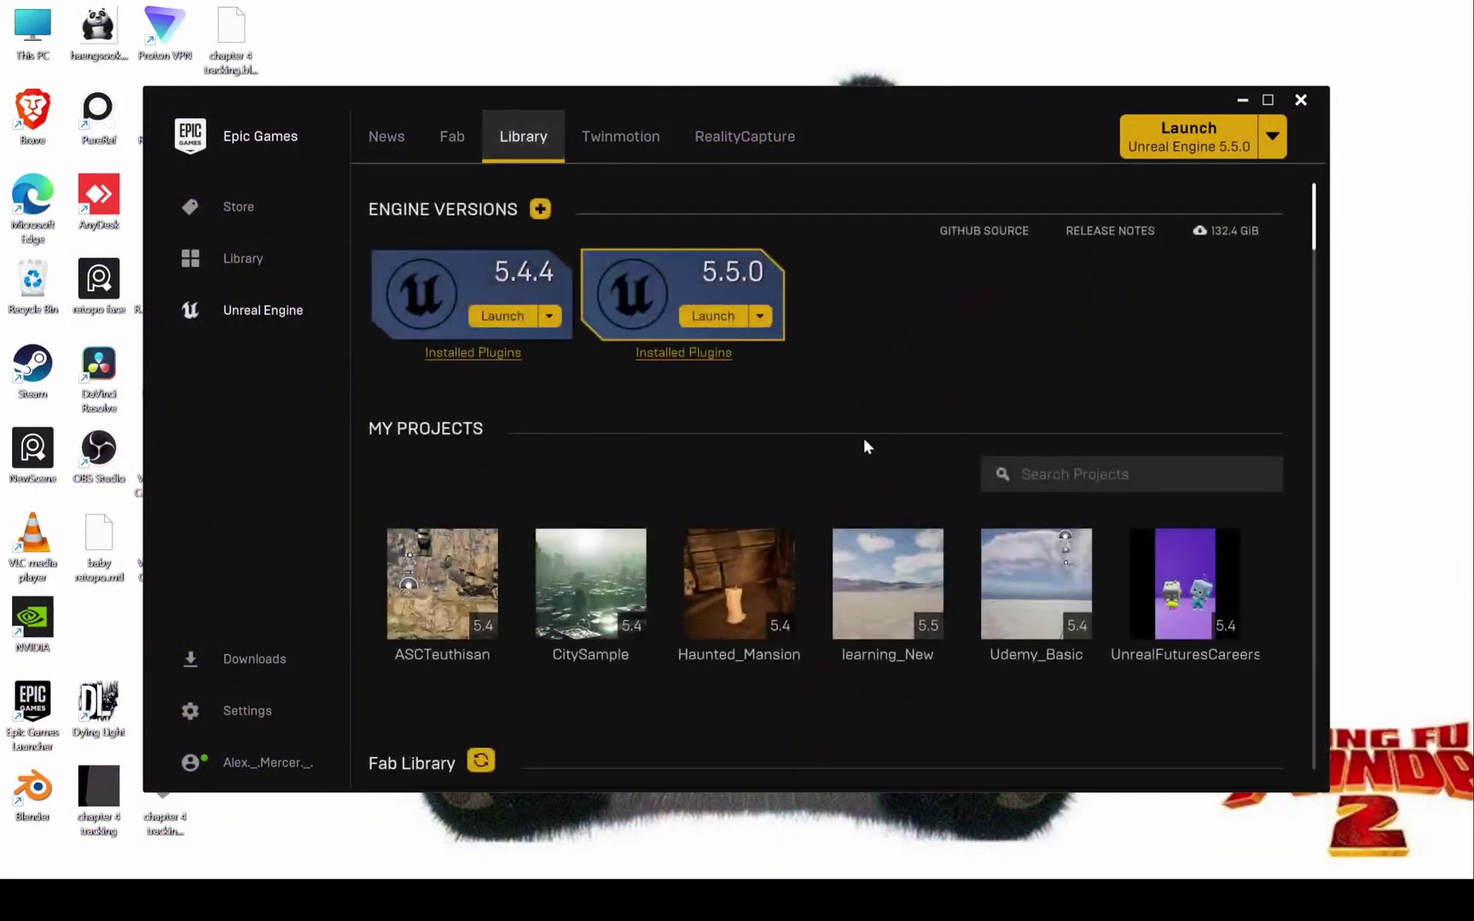
click(696, 361)
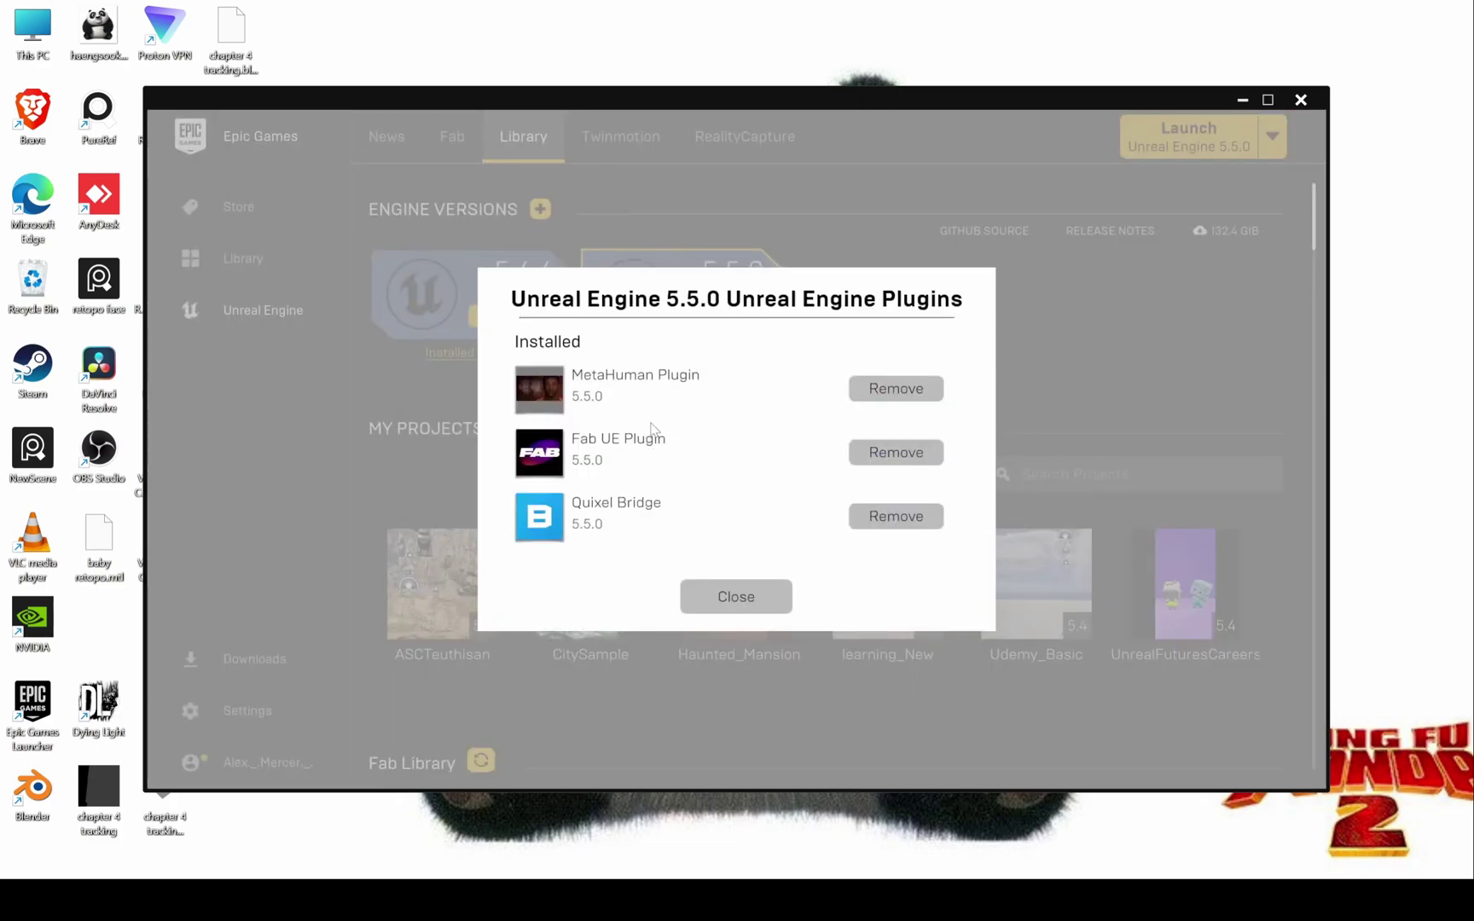
click(734, 597)
Launch Unreal Engine 5.5.0 and open the learning_New project.
click(708, 317)
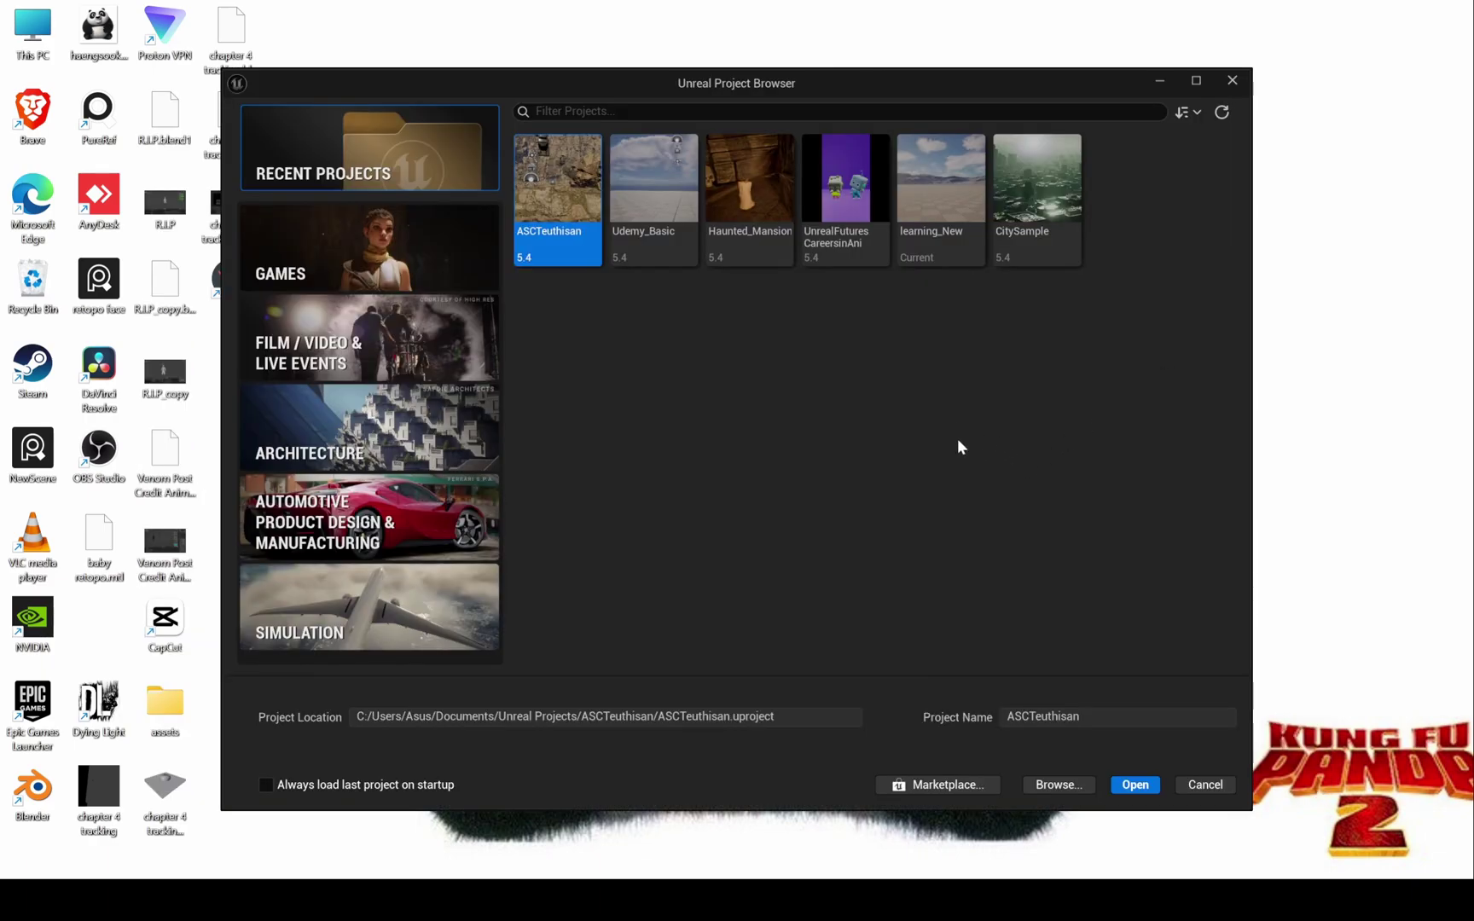
double_click(943, 195)
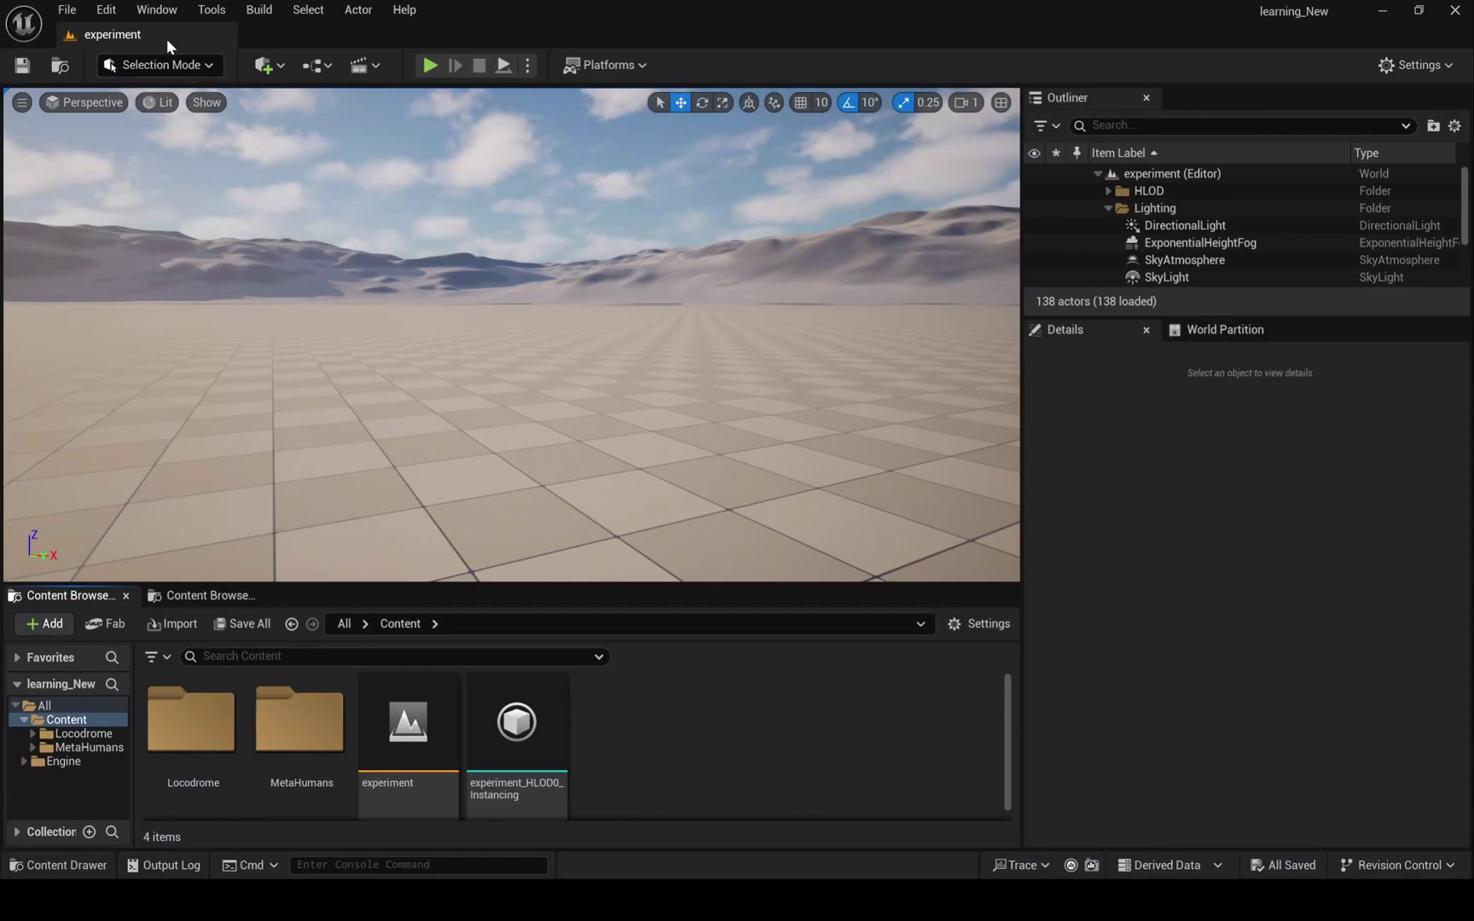
Open Quixel Bridge and display the My MetaHumans collection.
click(106, 10)
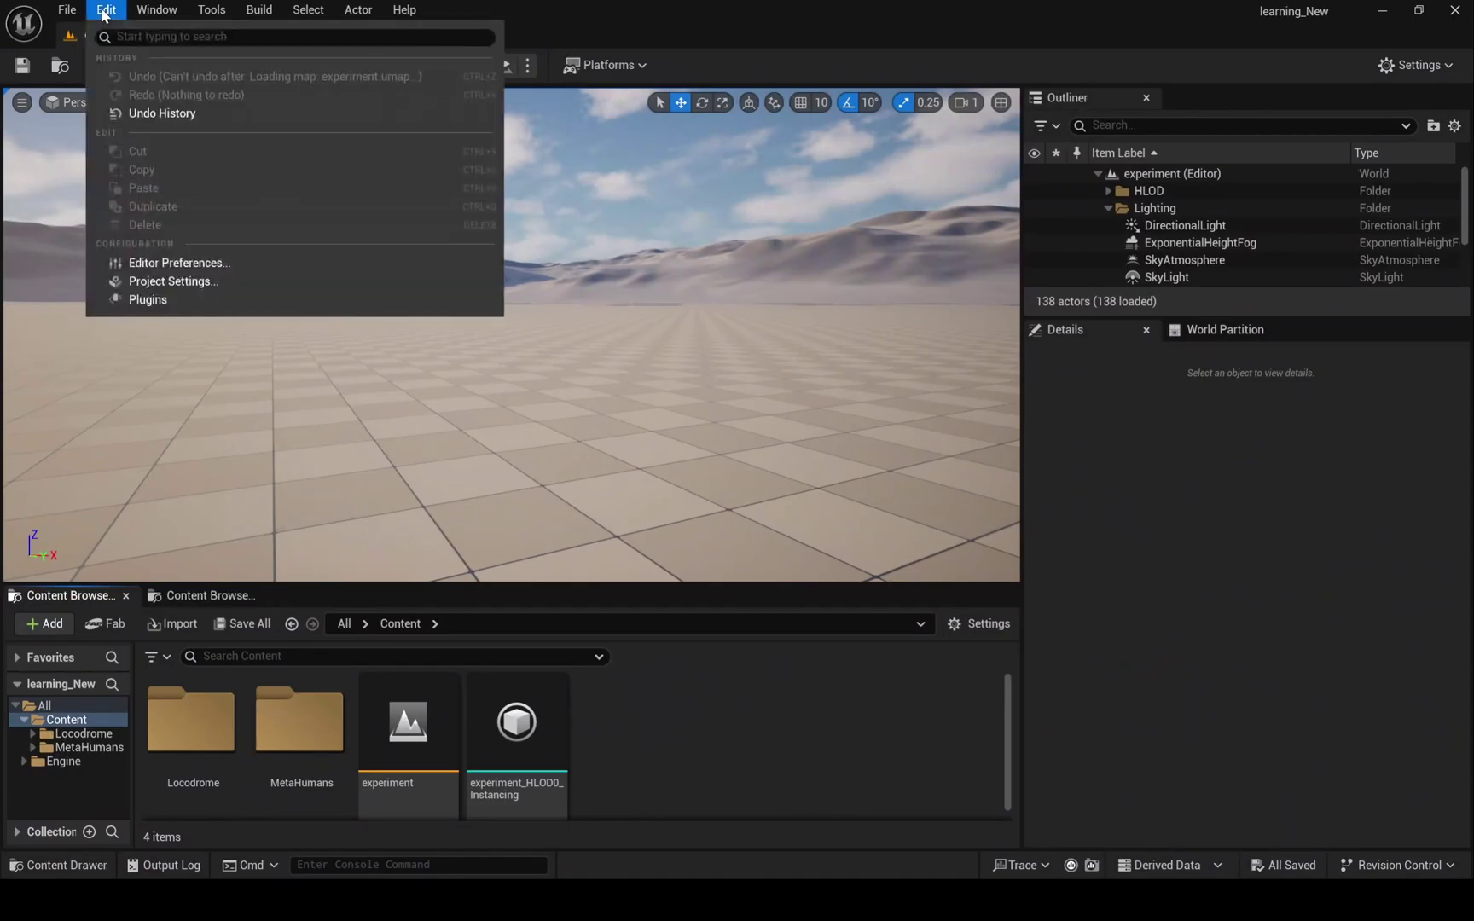
mouse_move(137, 12)
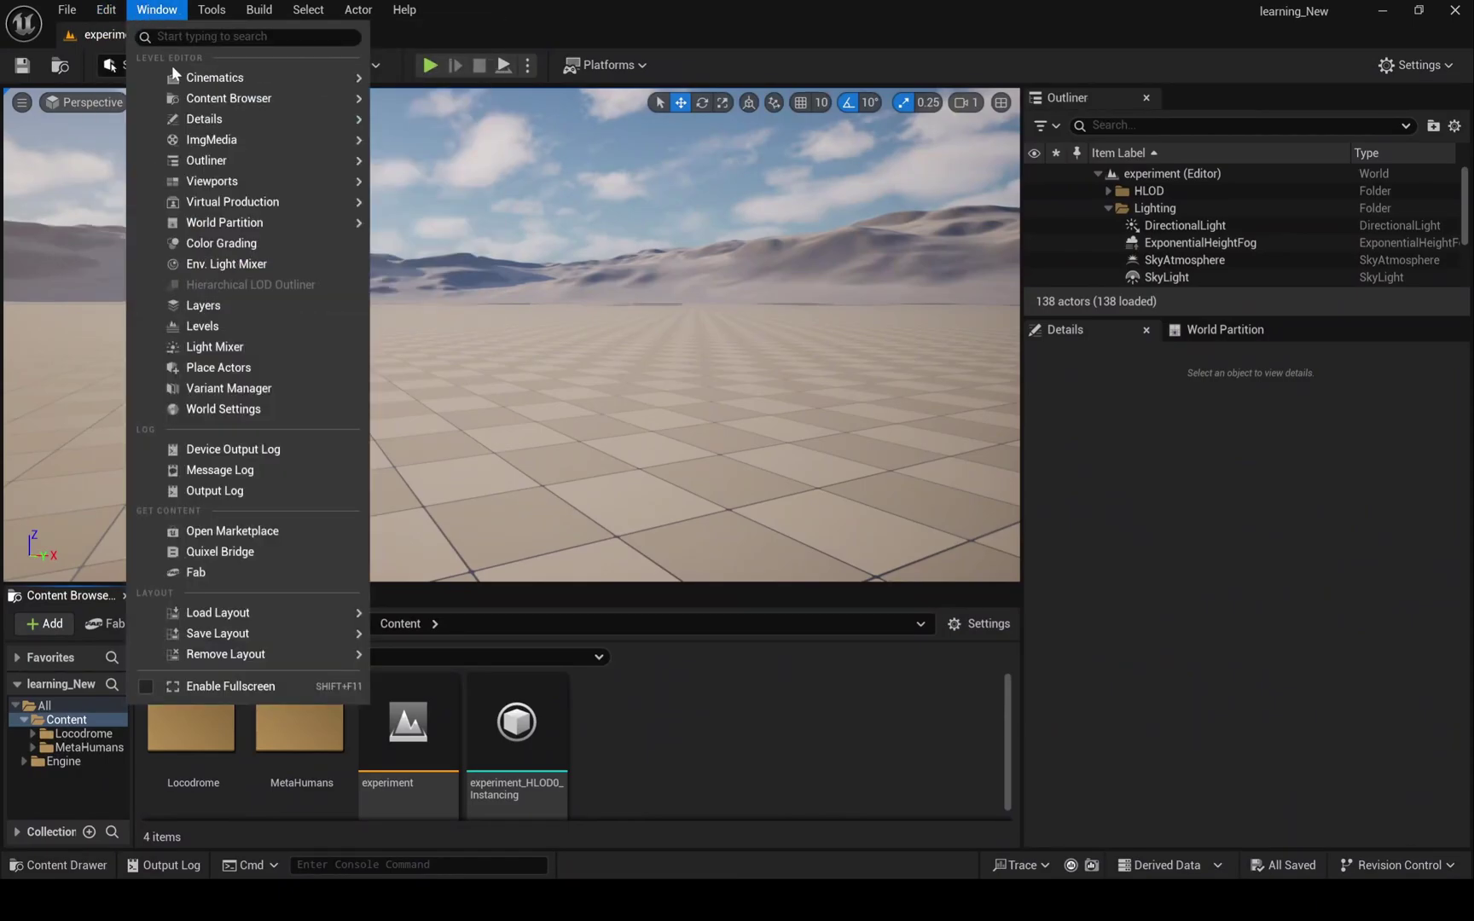
click(220, 552)
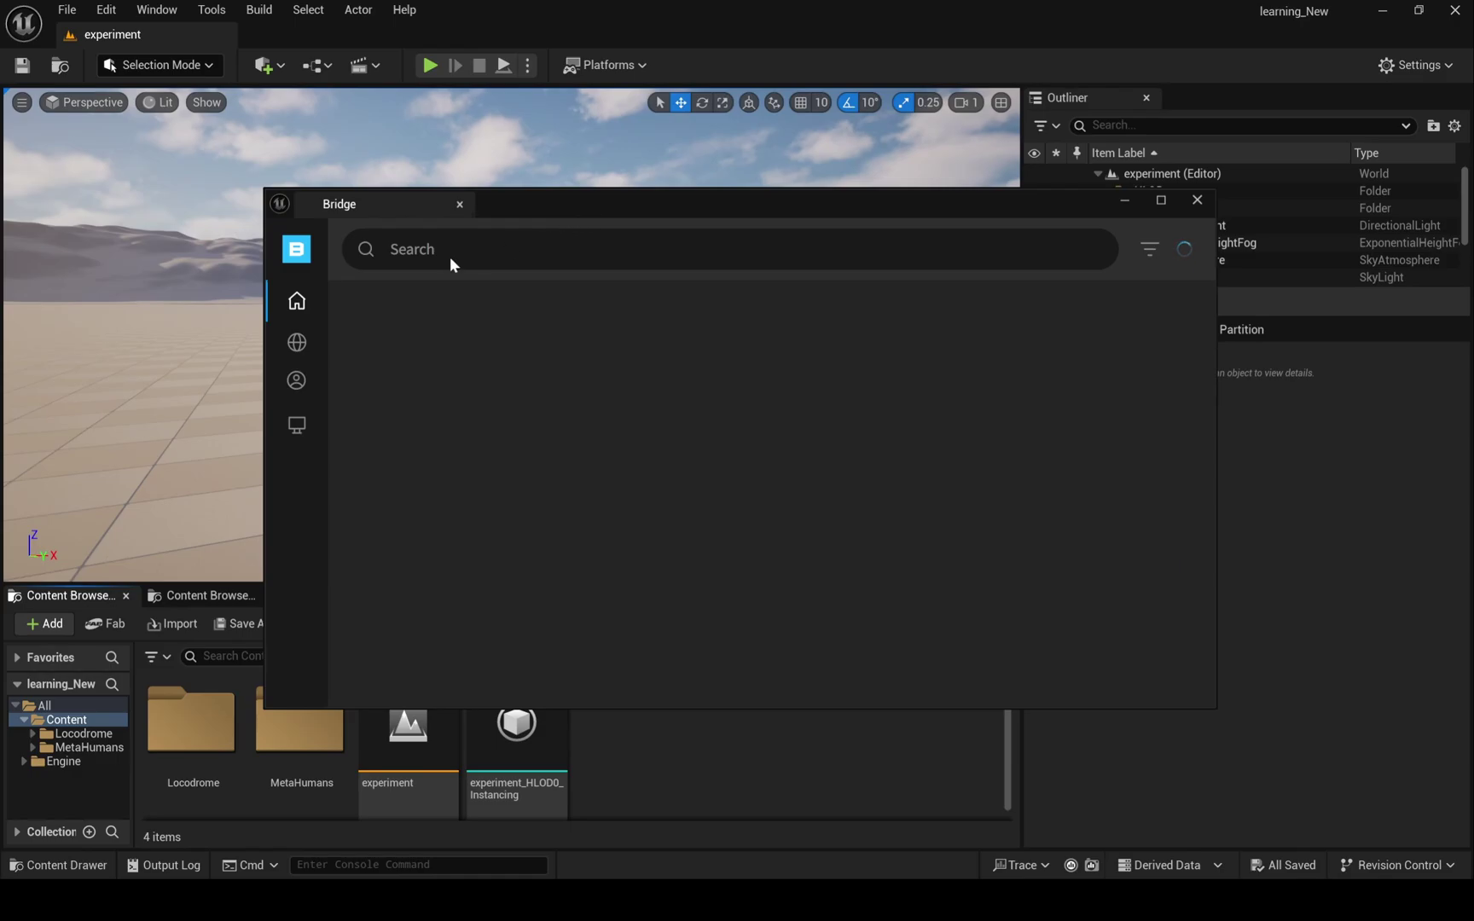
click(296, 380)
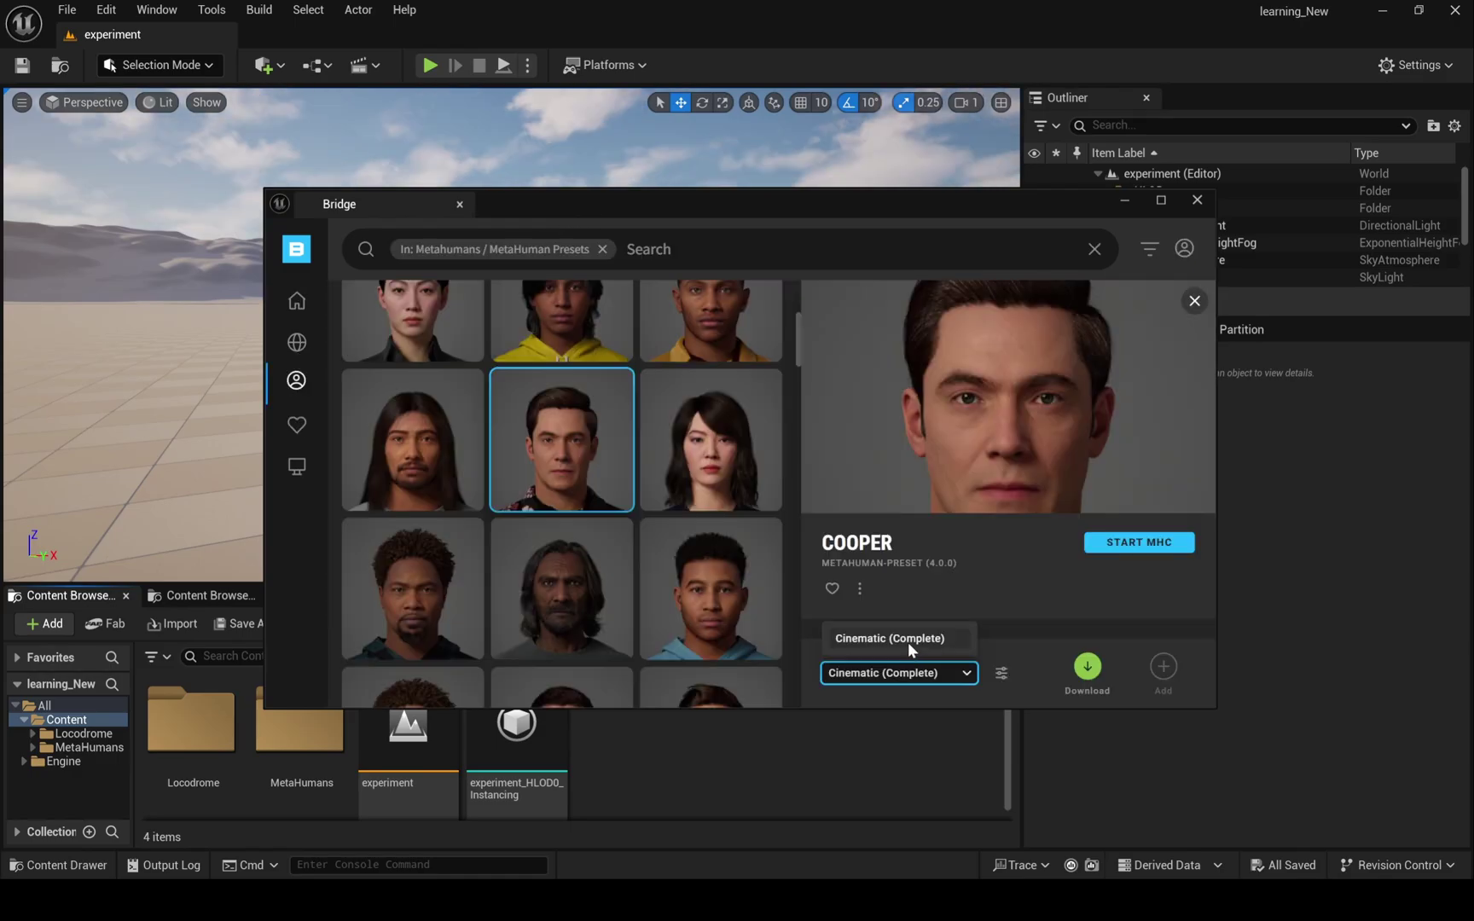
mouse_move(297, 428)
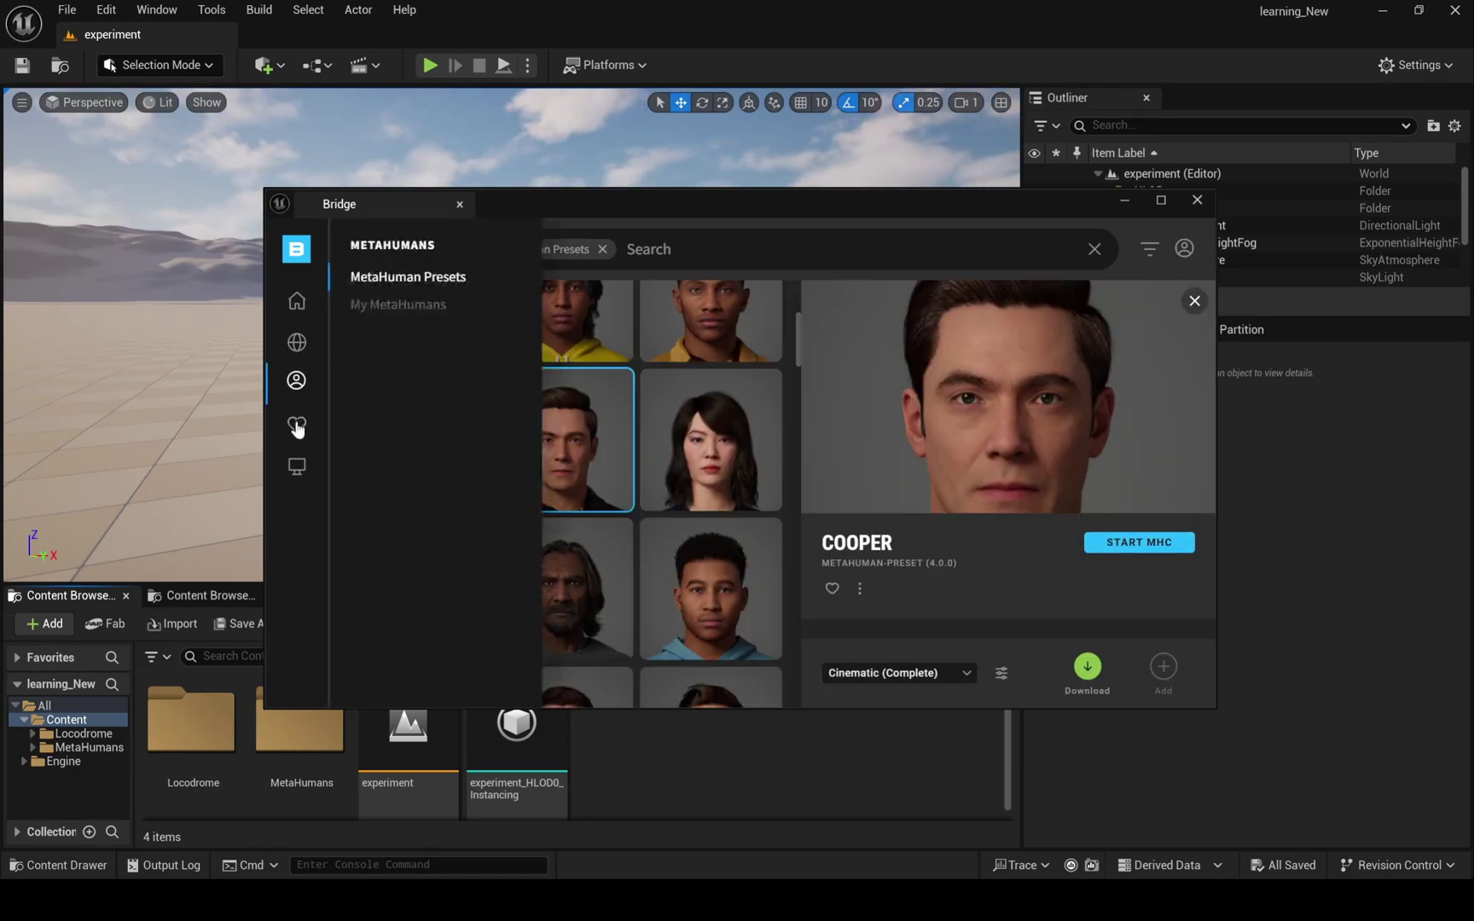
click(420, 307)
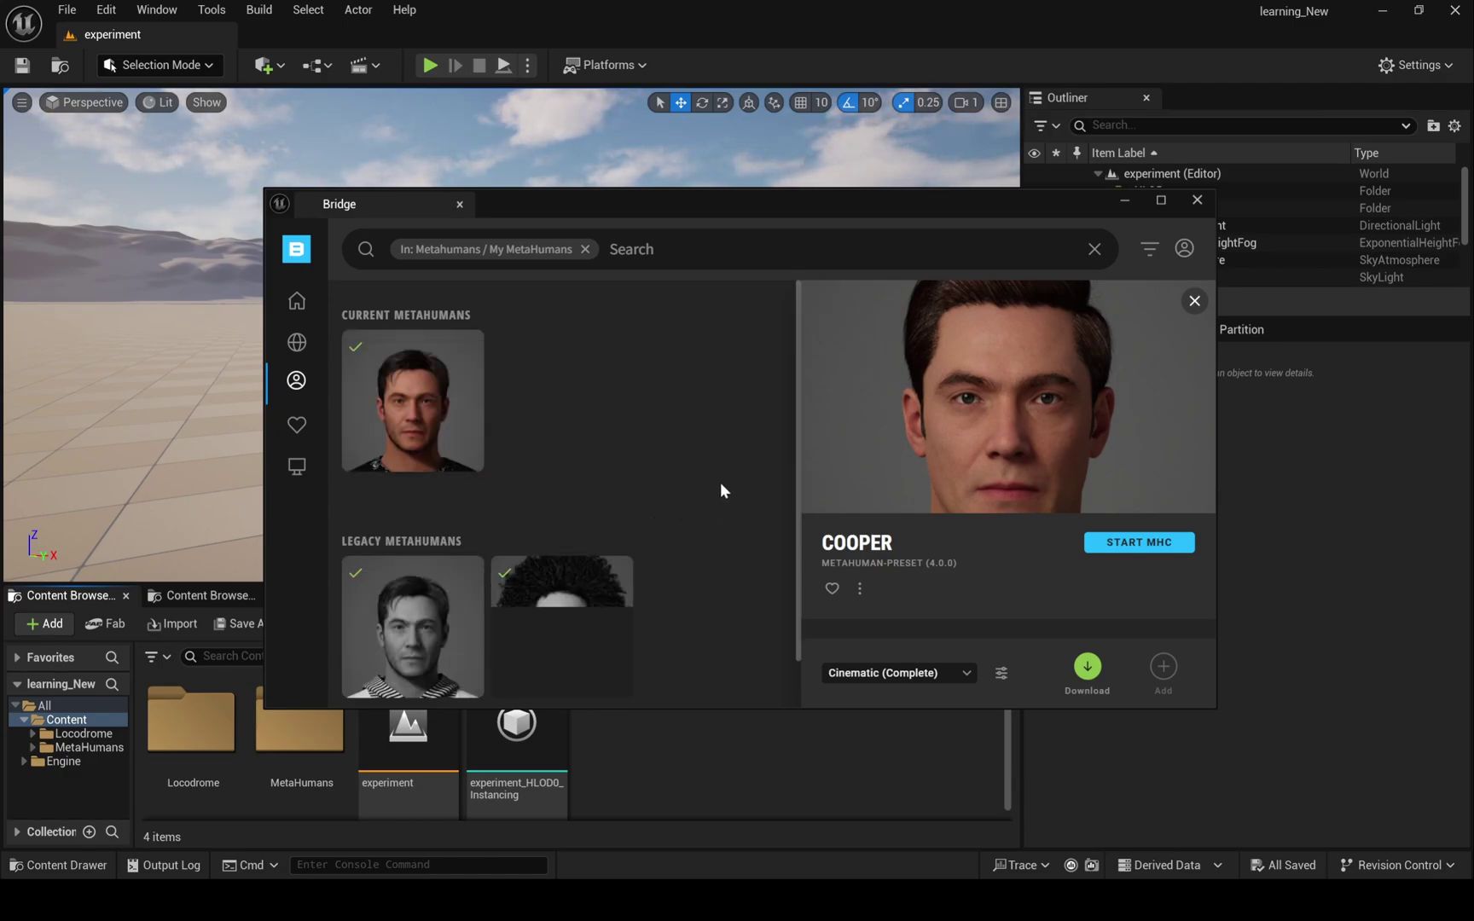
Compare the details of the current and legacy versions of the Cooper MetaHuman.
click(416, 409)
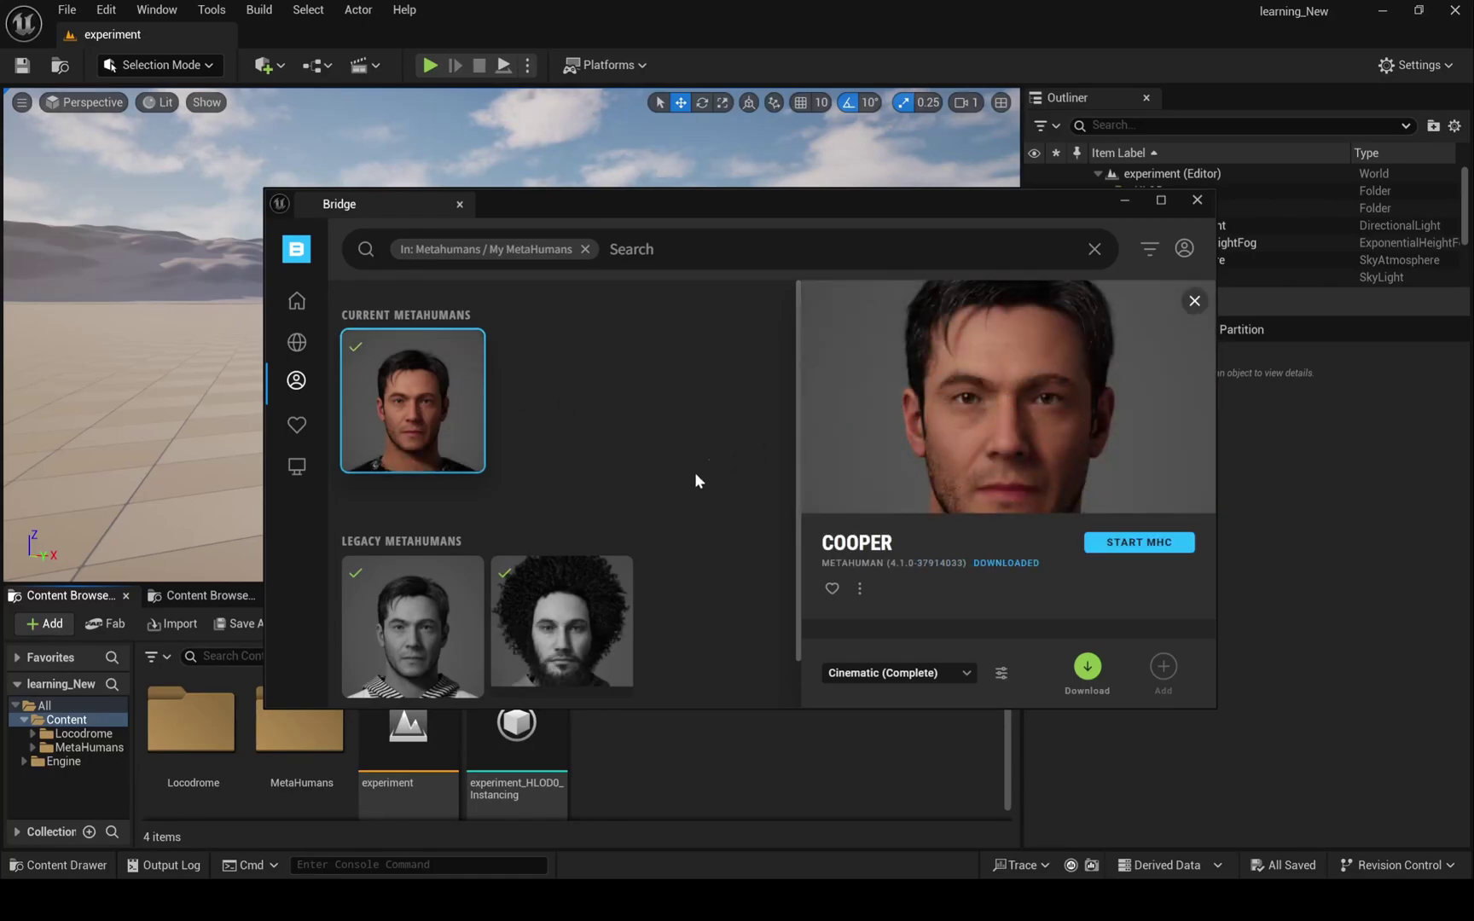
scroll(691, 476, down, 1)
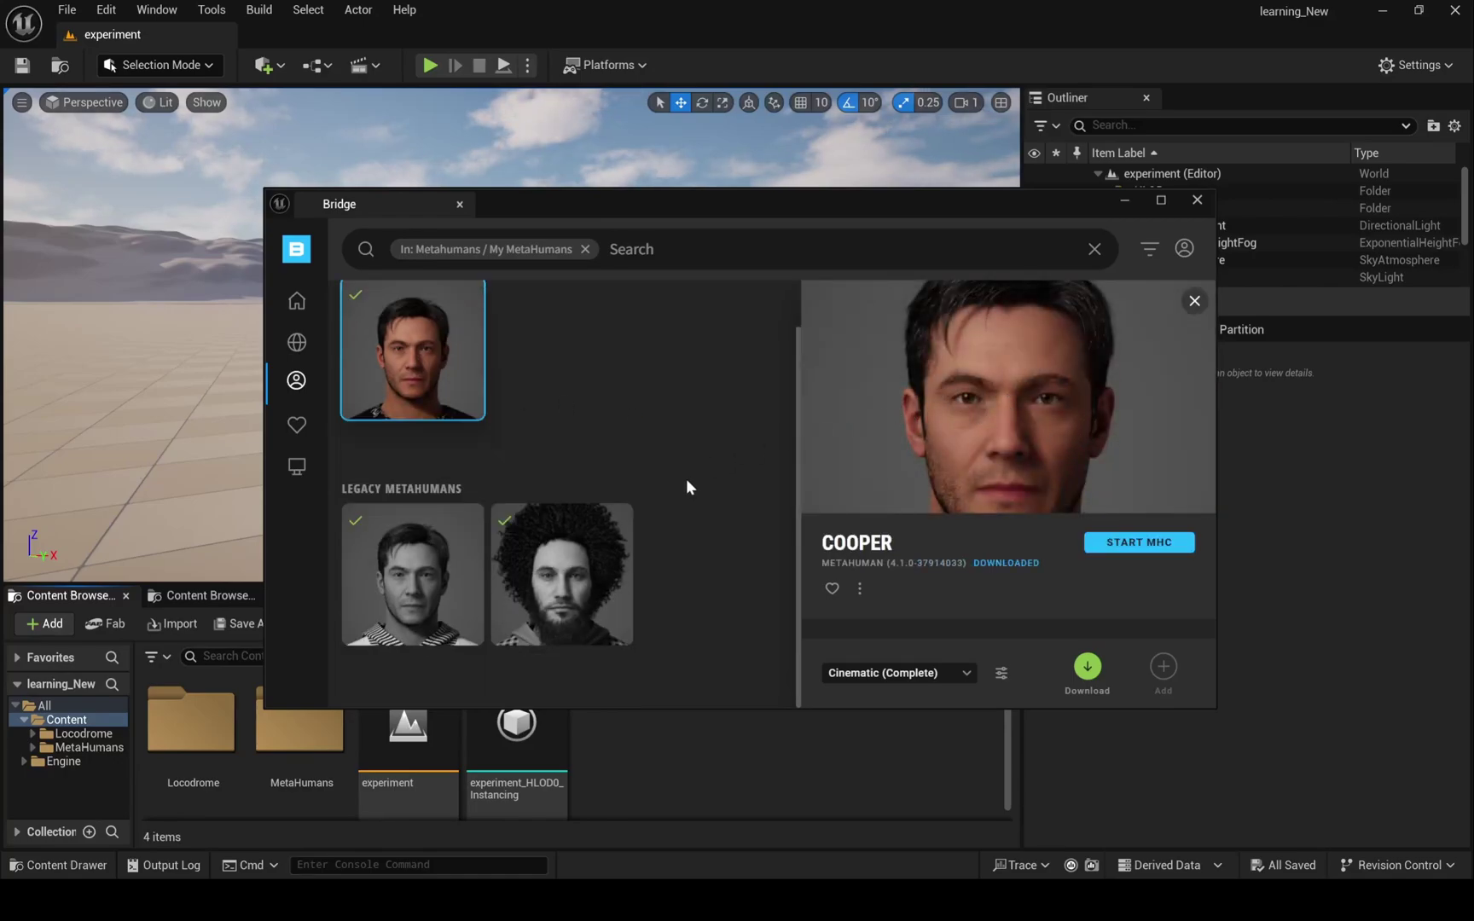
click(412, 580)
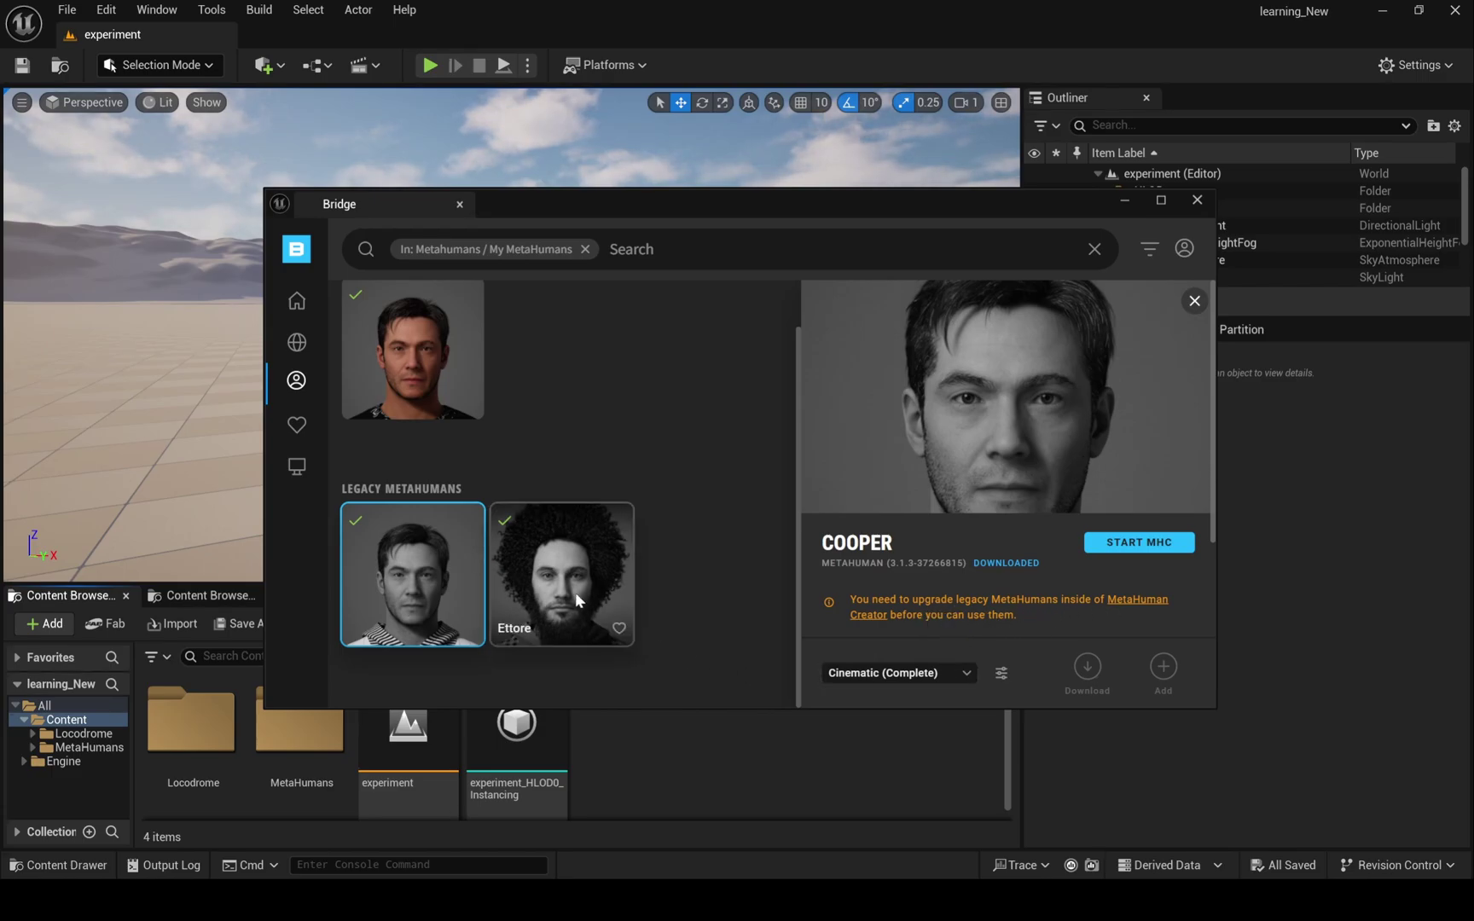
click(418, 399)
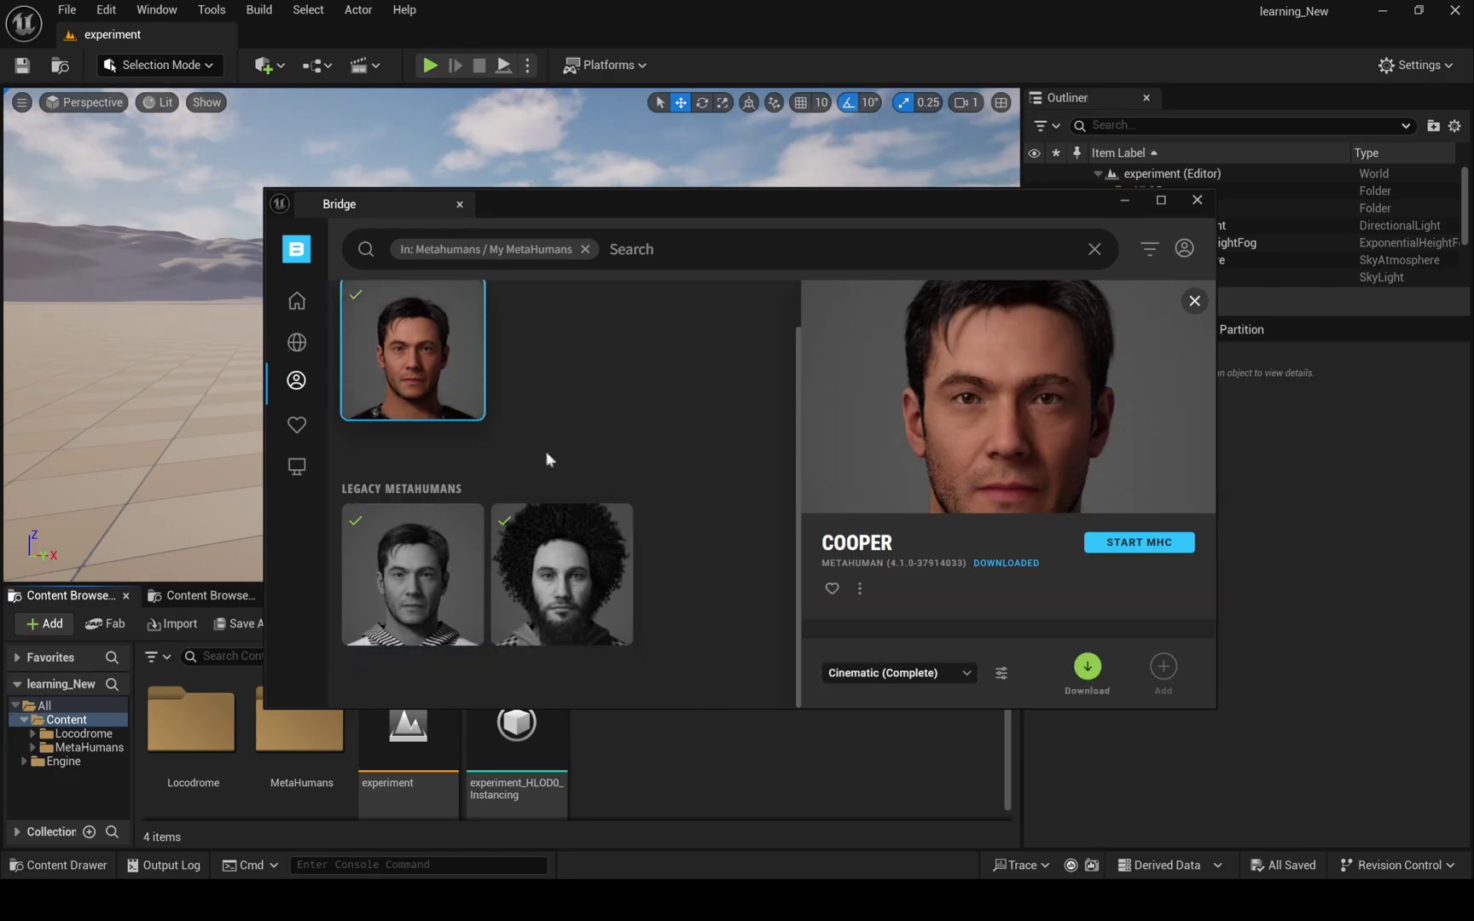
Select the legacy Cooper and launch MetaHuman Creator in the browser for Unreal Engine 5.5.
click(400, 570)
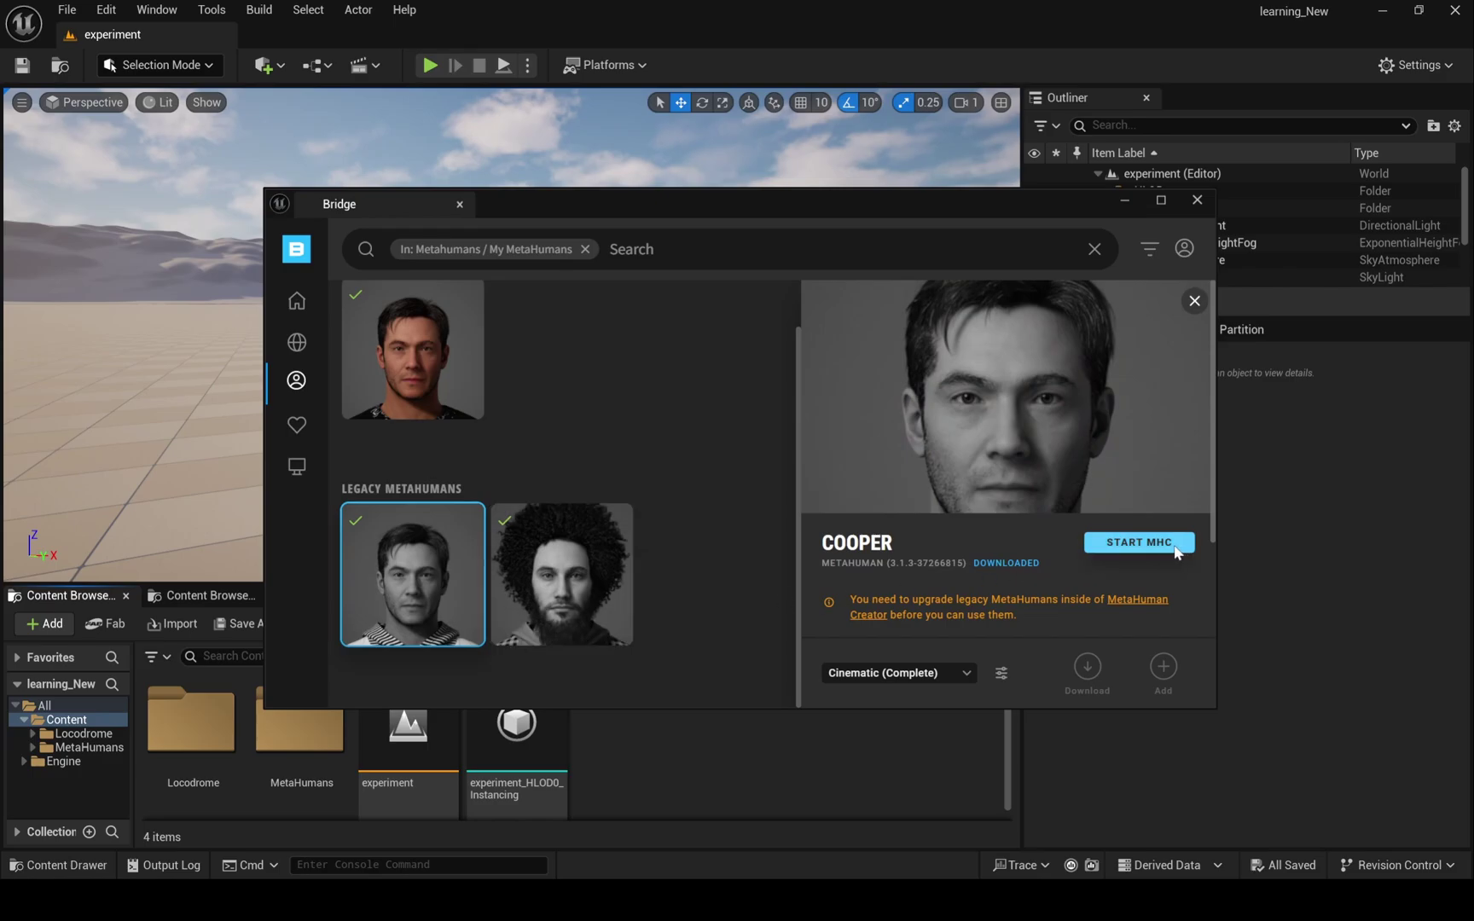
click(1148, 548)
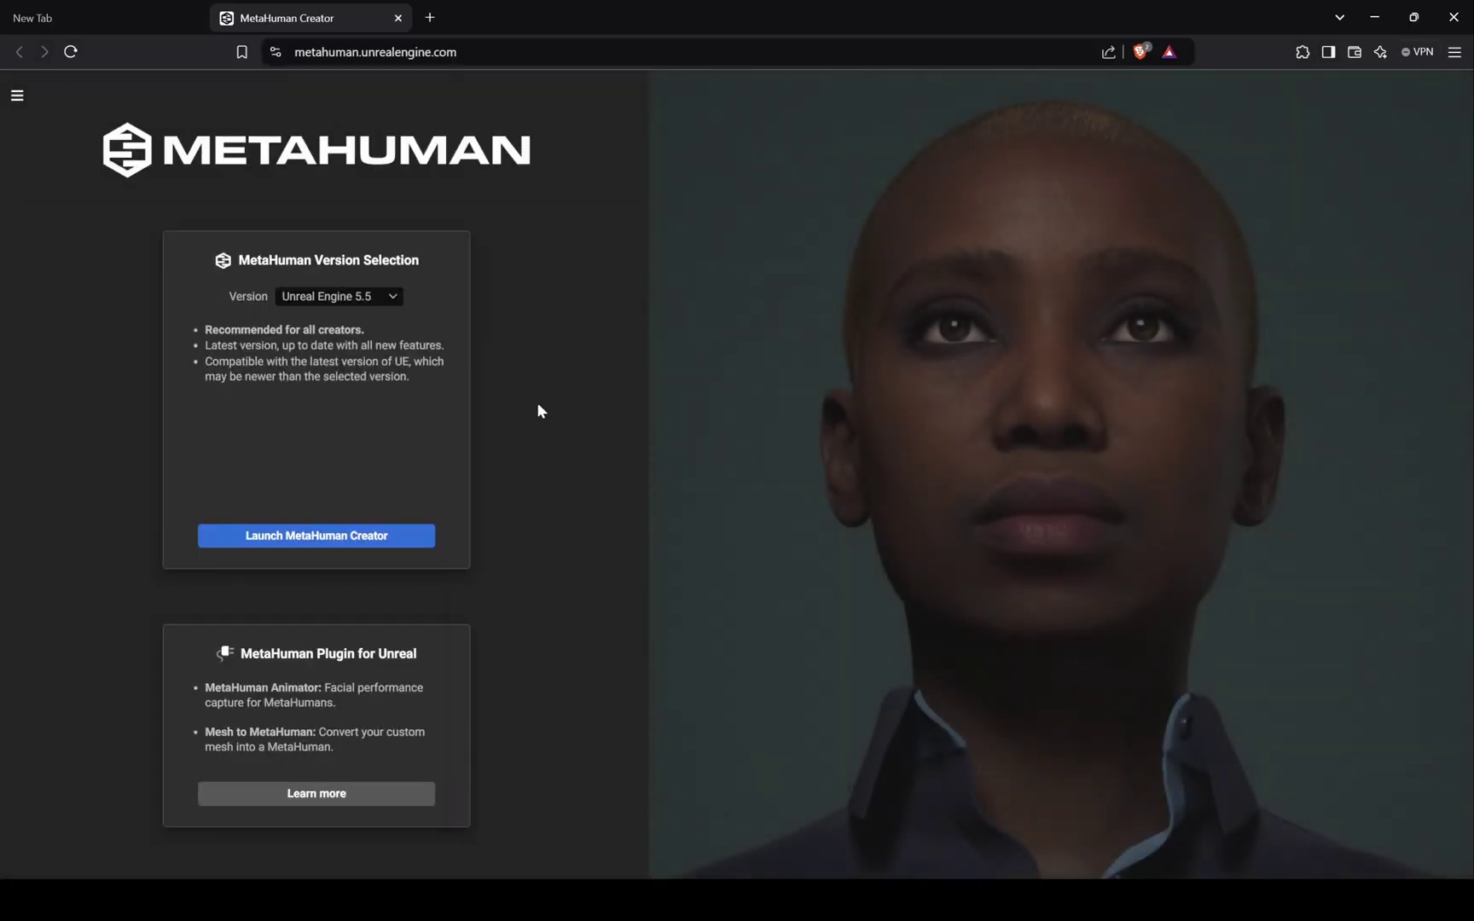
click(342, 535)
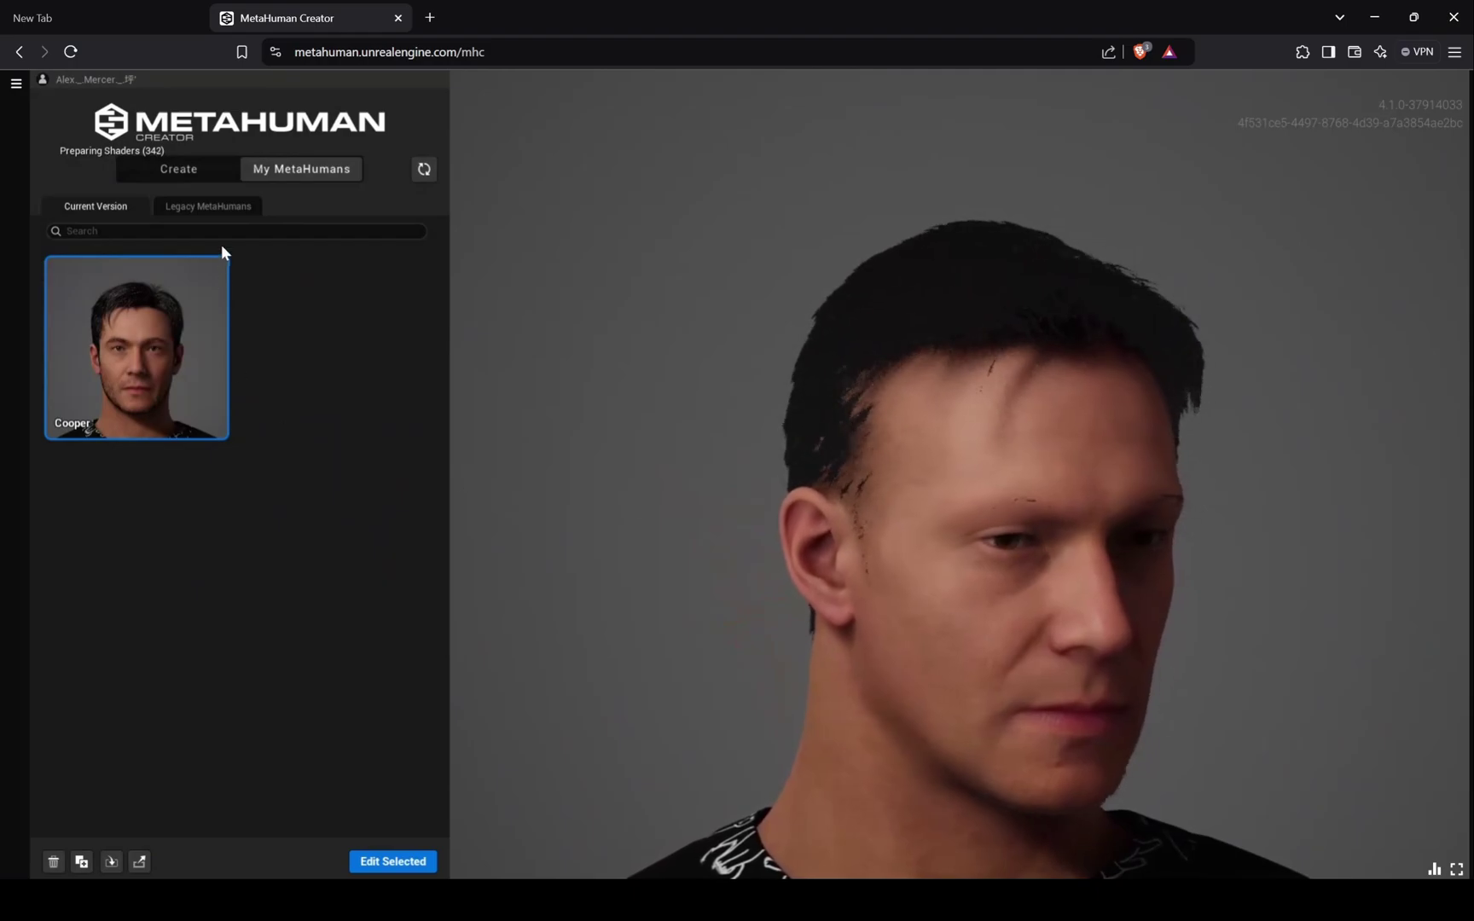
Upgrade the legacy Cooper MetaHuman to the active version in MetaHuman Creator.
click(216, 203)
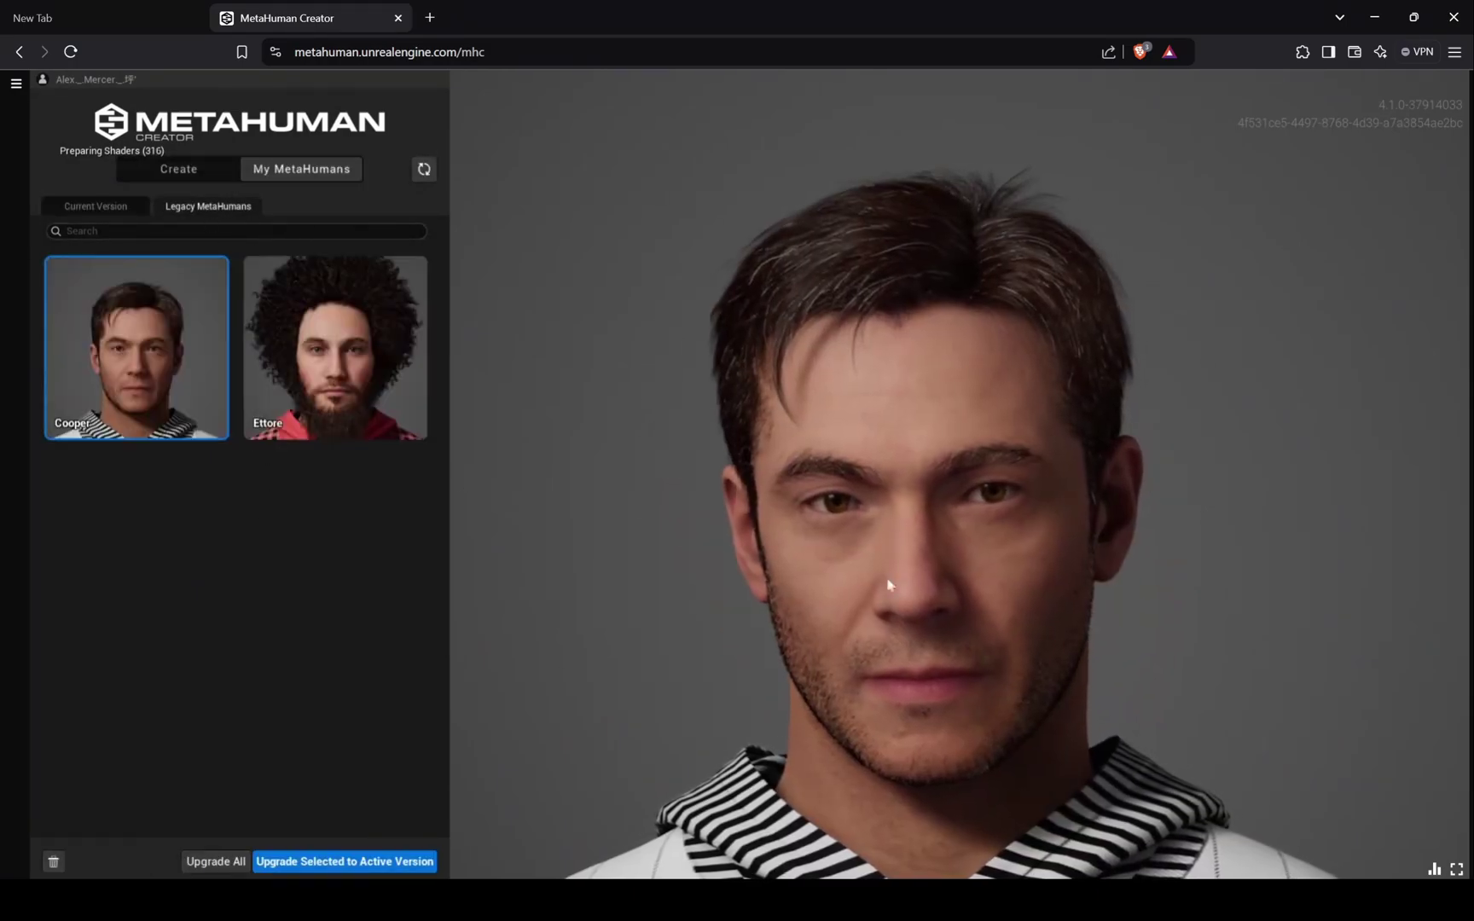
click(349, 861)
click(768, 526)
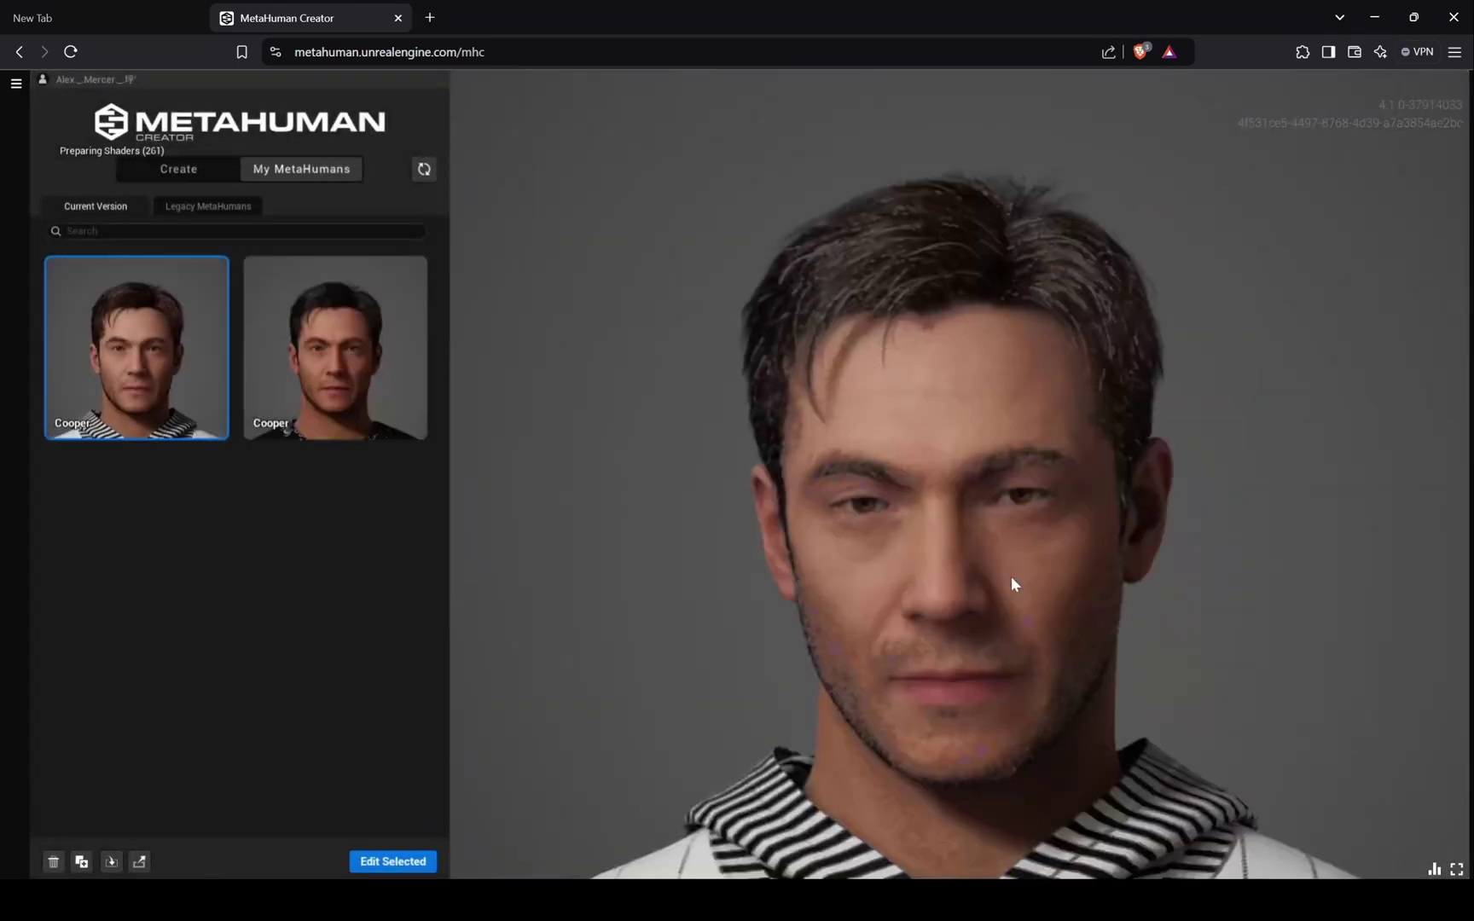
scroll(954, 669, down, 5)
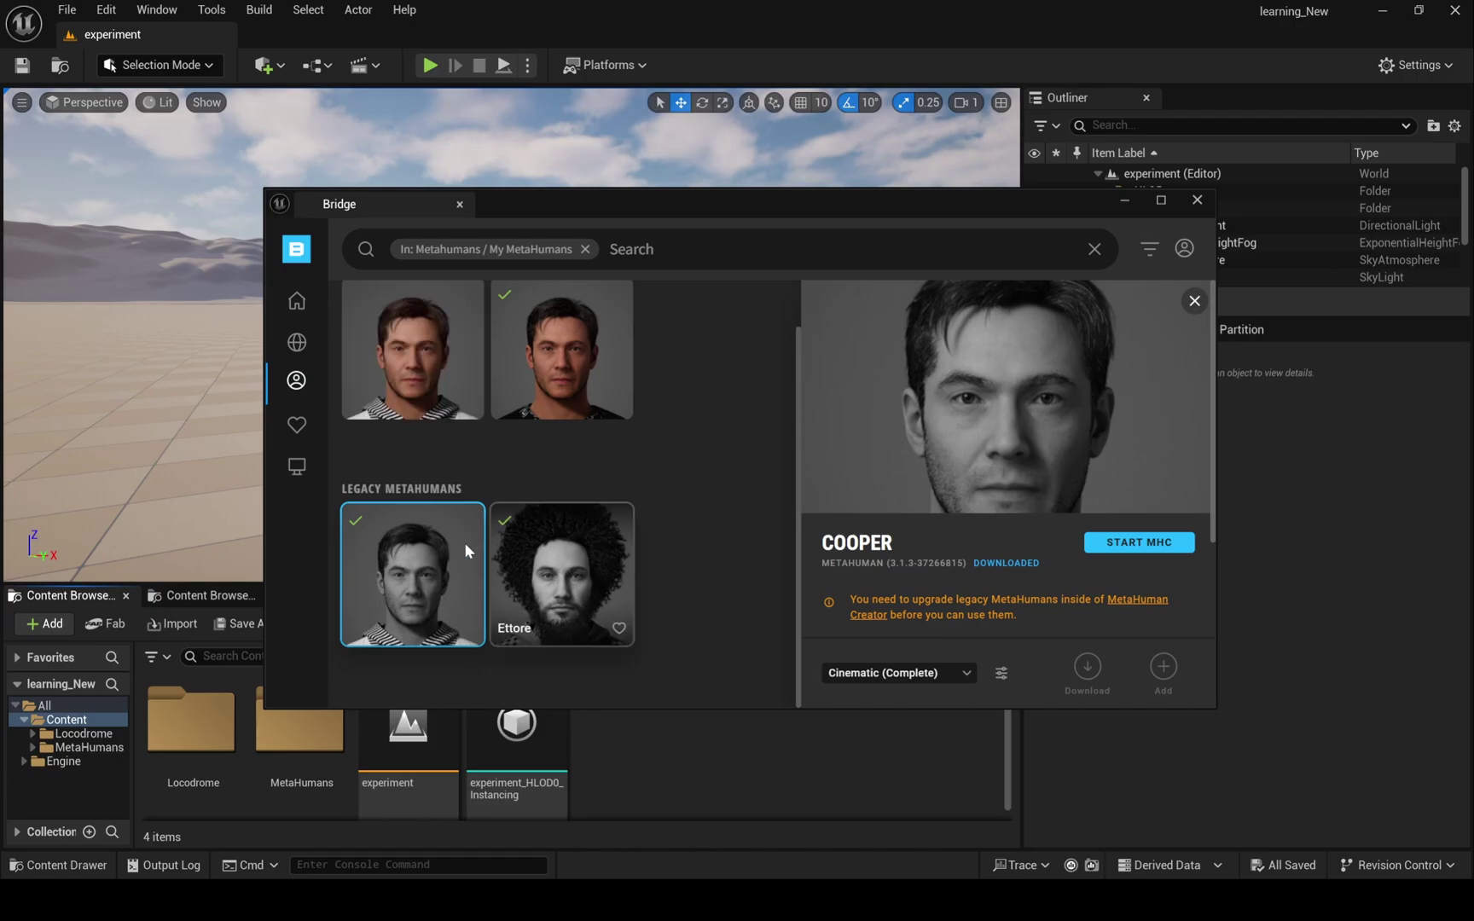
Back in Bridge, select the downloaded current Cooper, view its download quality options, and close Bridge.
click(591, 410)
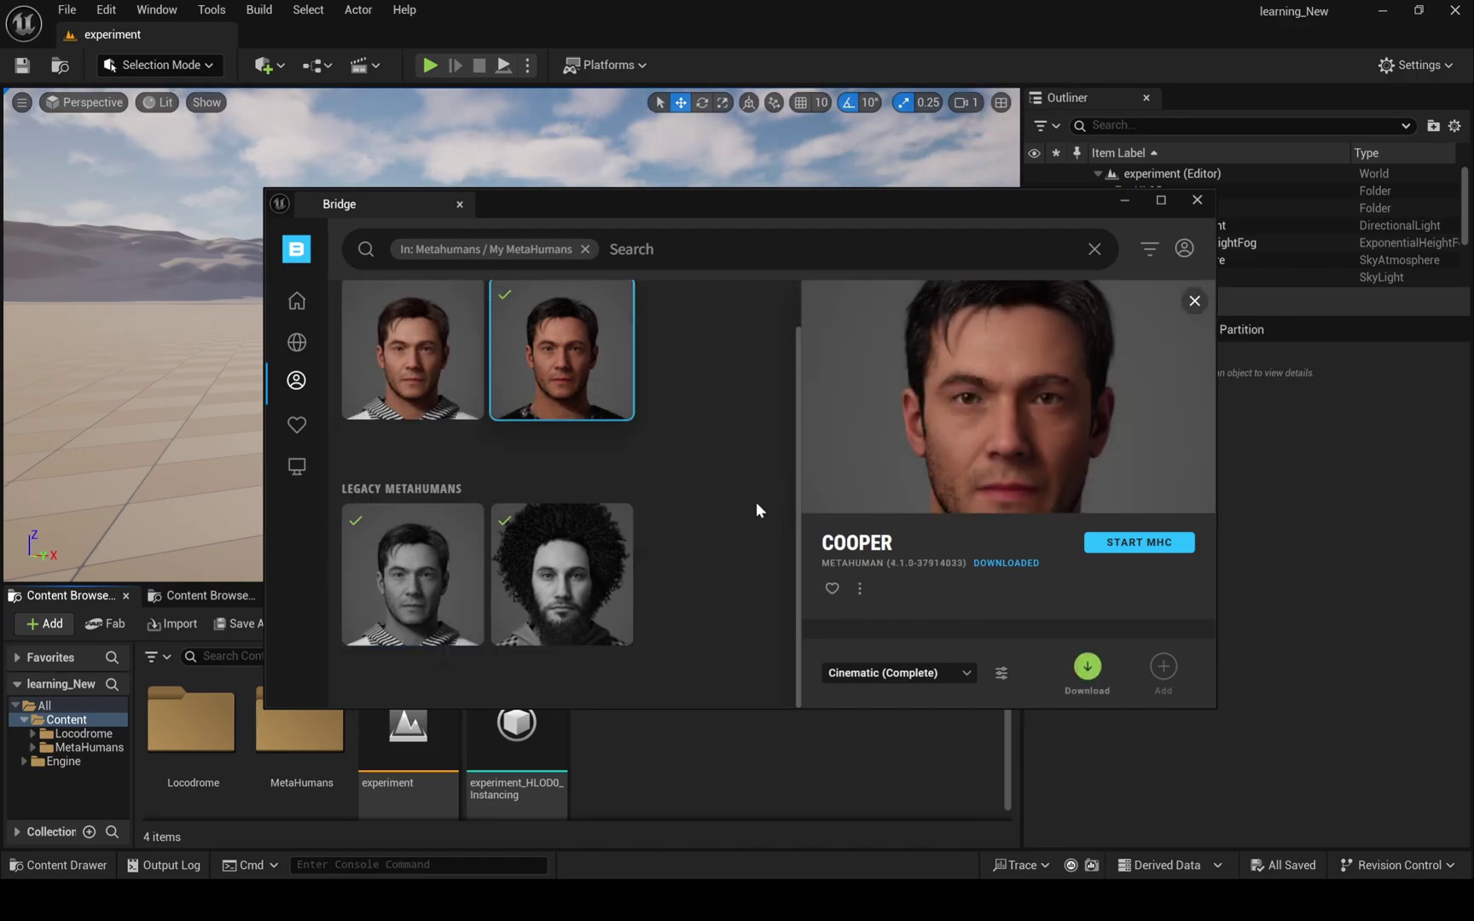
click(924, 674)
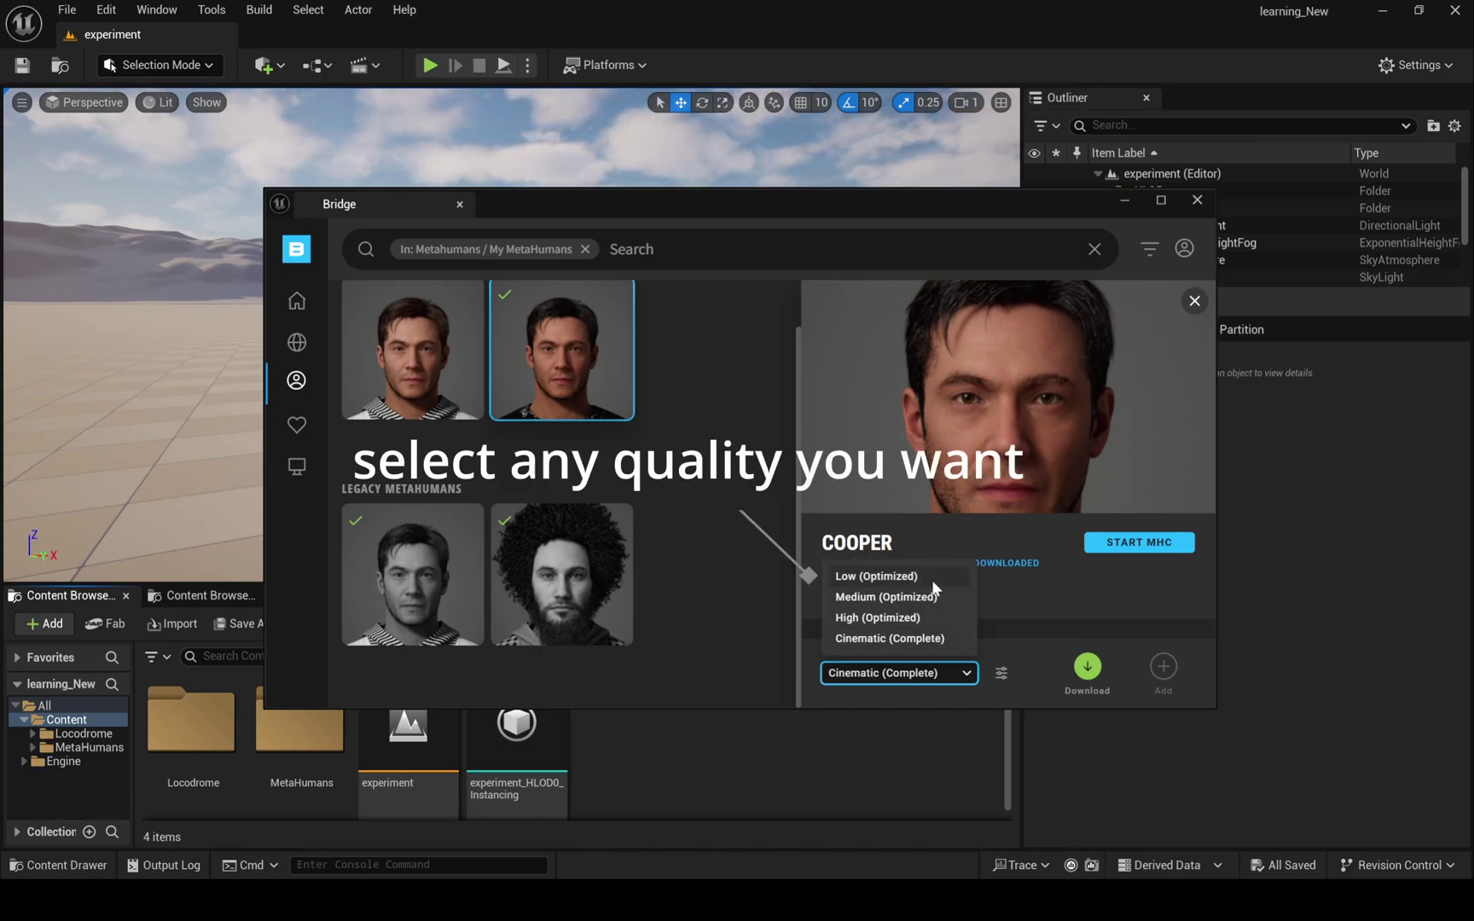
click(995, 597)
click(1197, 199)
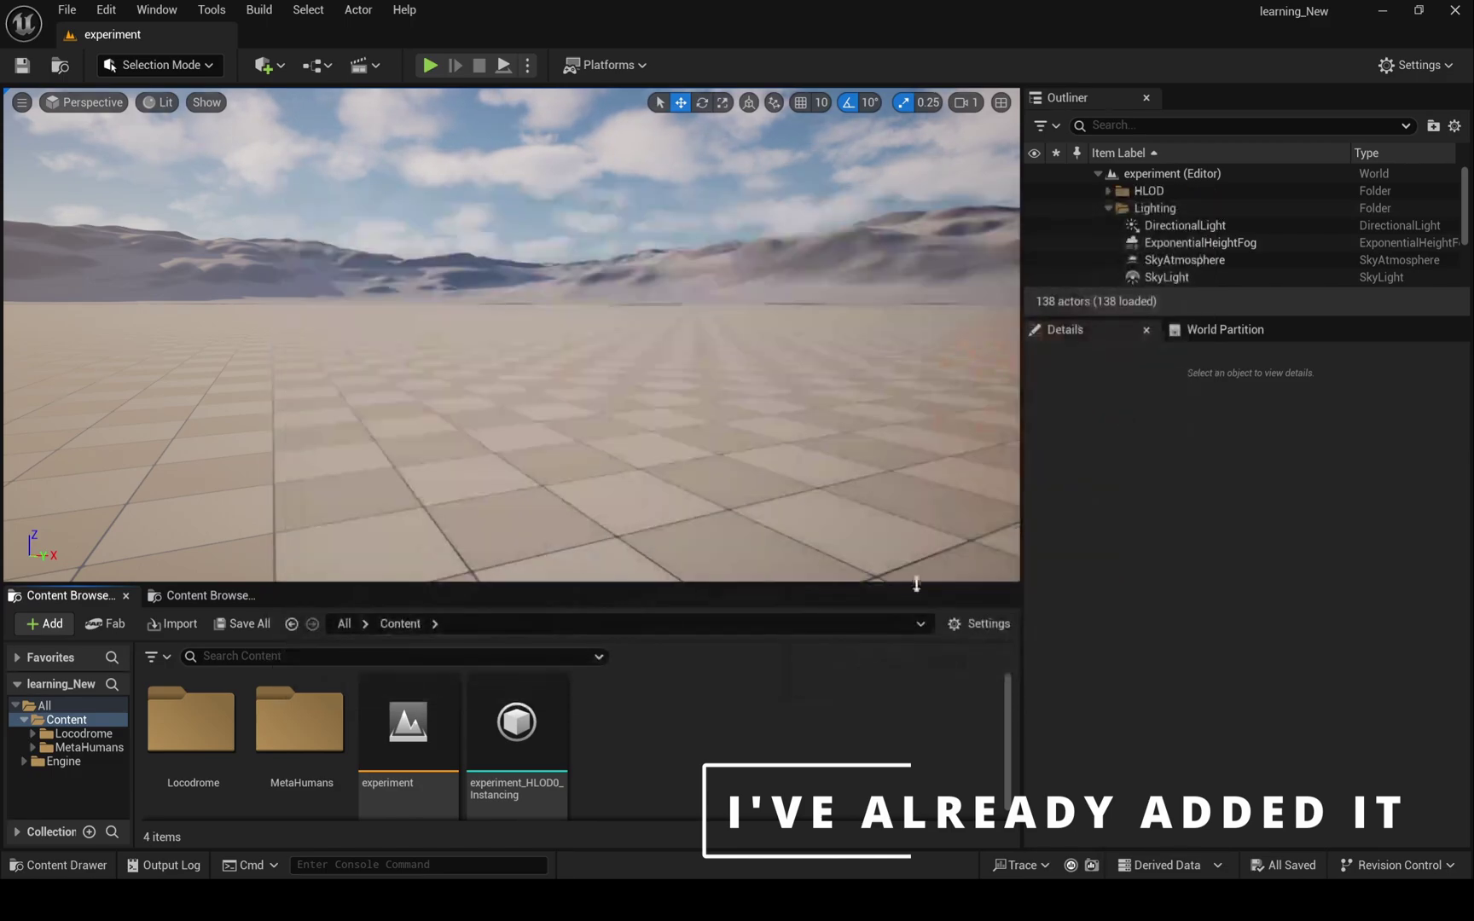
Open the Cooper folder inside MetaHumans in the project content and locate the BP_Cooper blueprint.
double_click(320, 744)
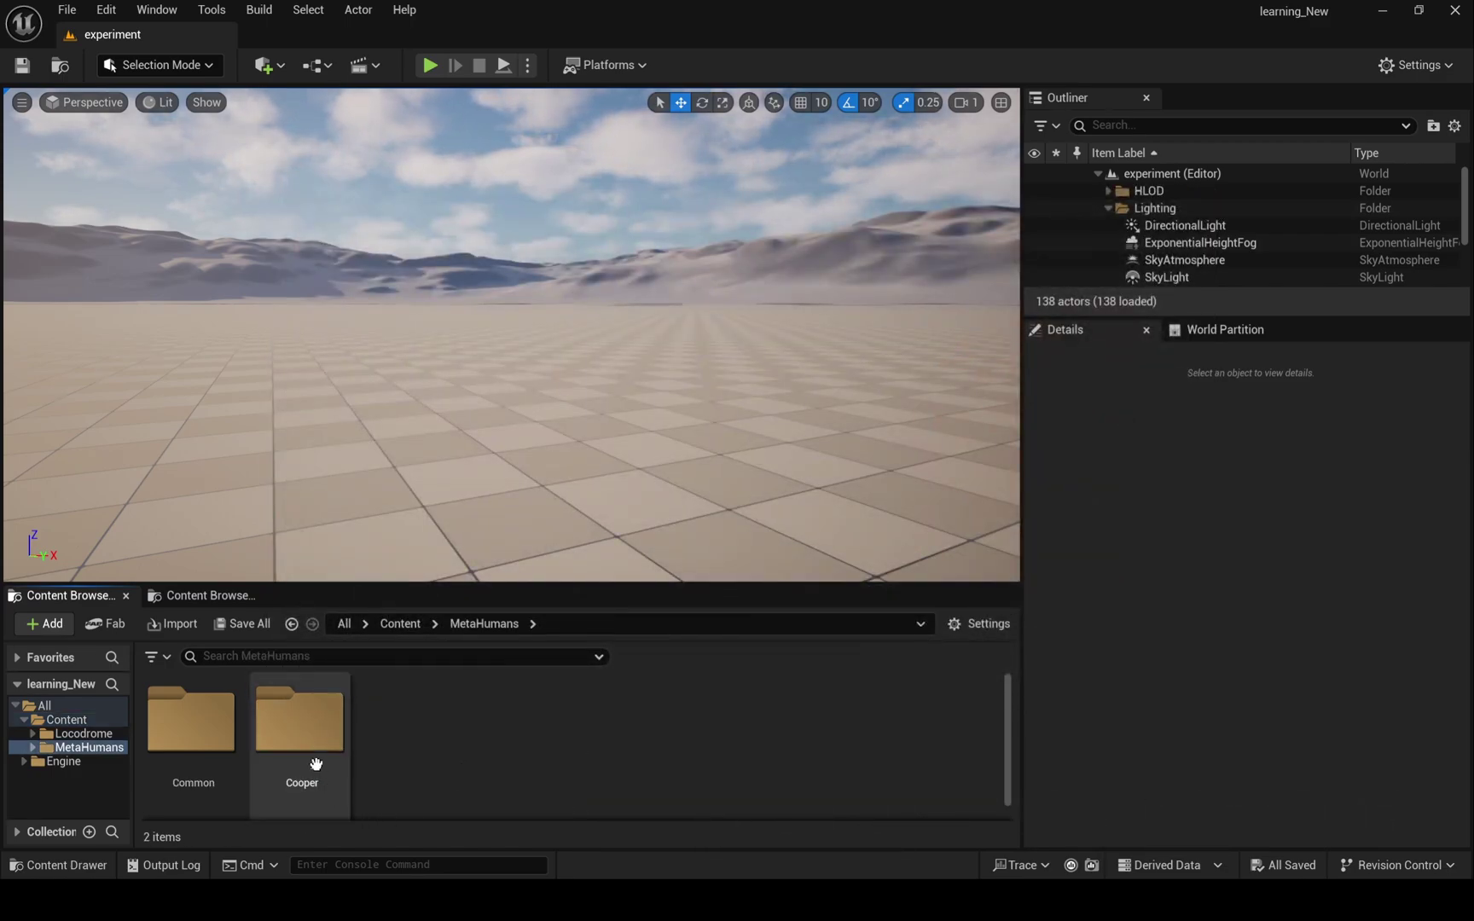
double_click(316, 762)
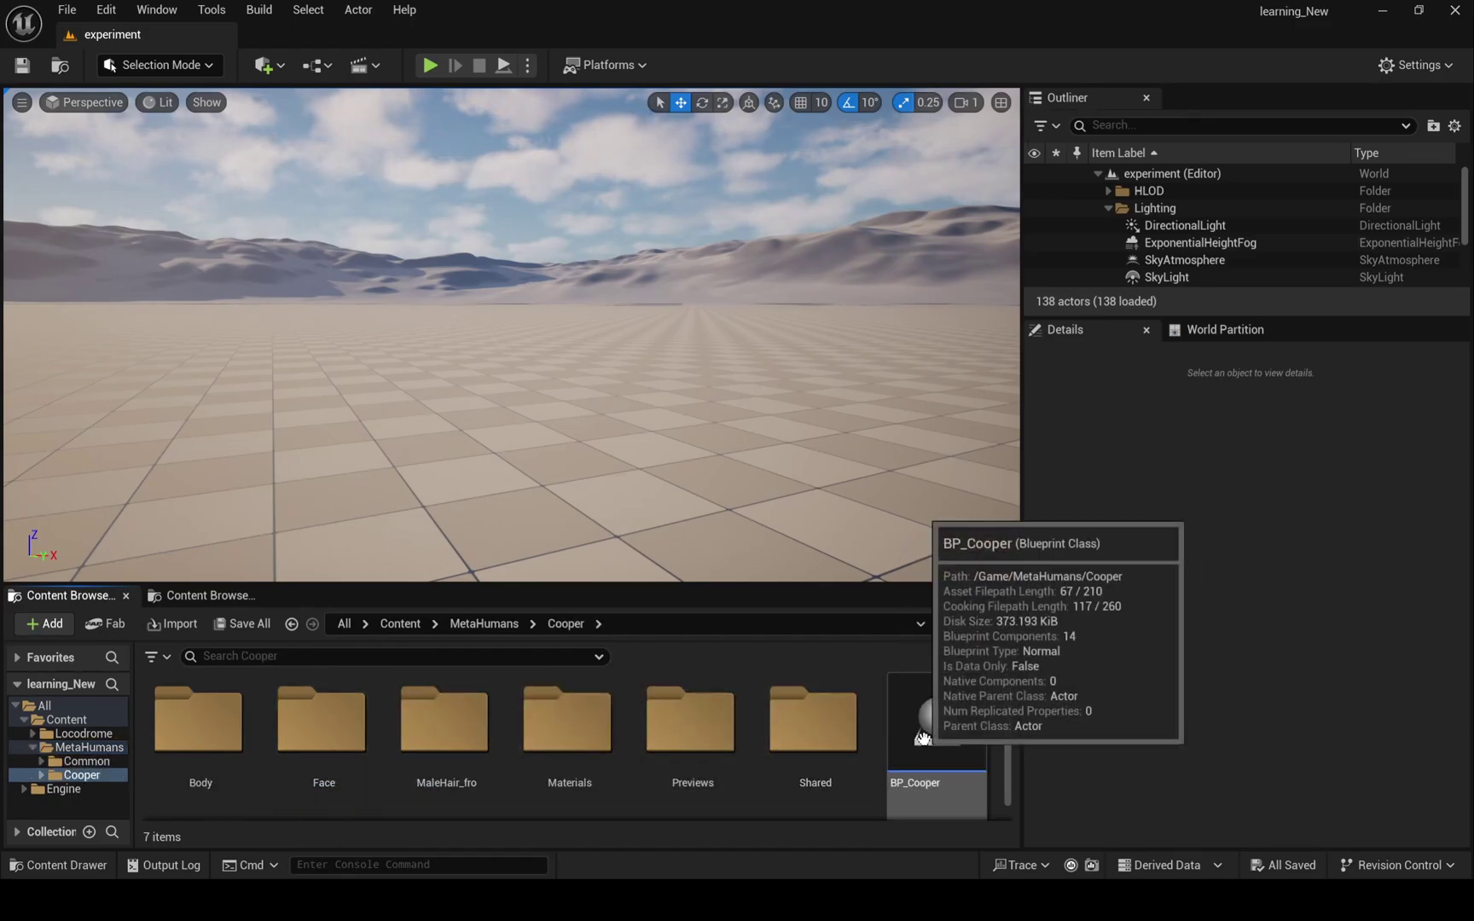
mouse_move(953, 744)
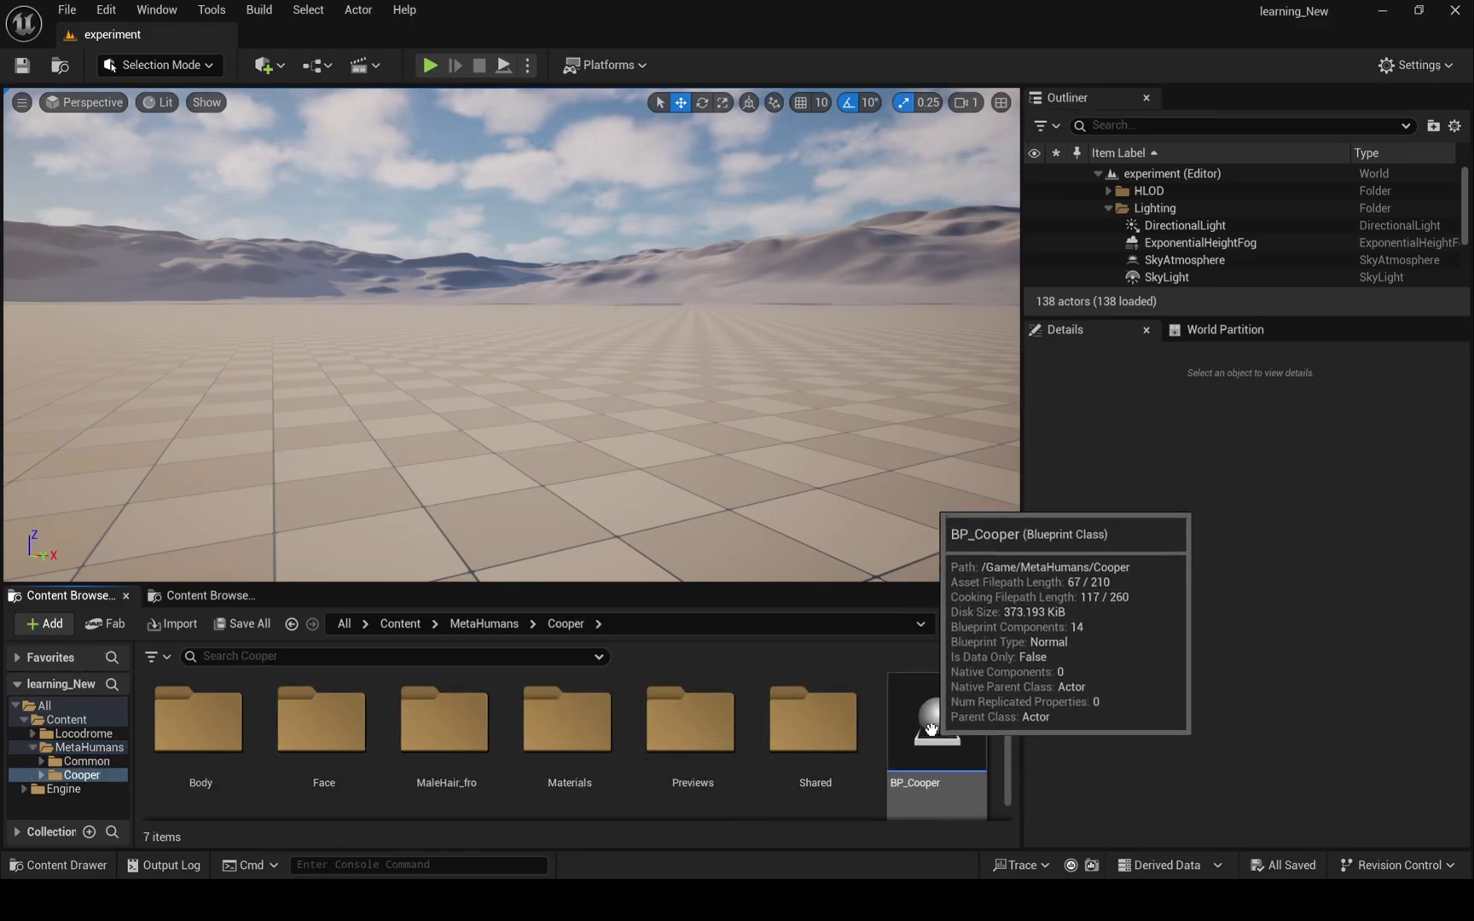
Place the BP_Cooper blueprint in the level and rotate the character 30° about the Z axis.
click(936, 739)
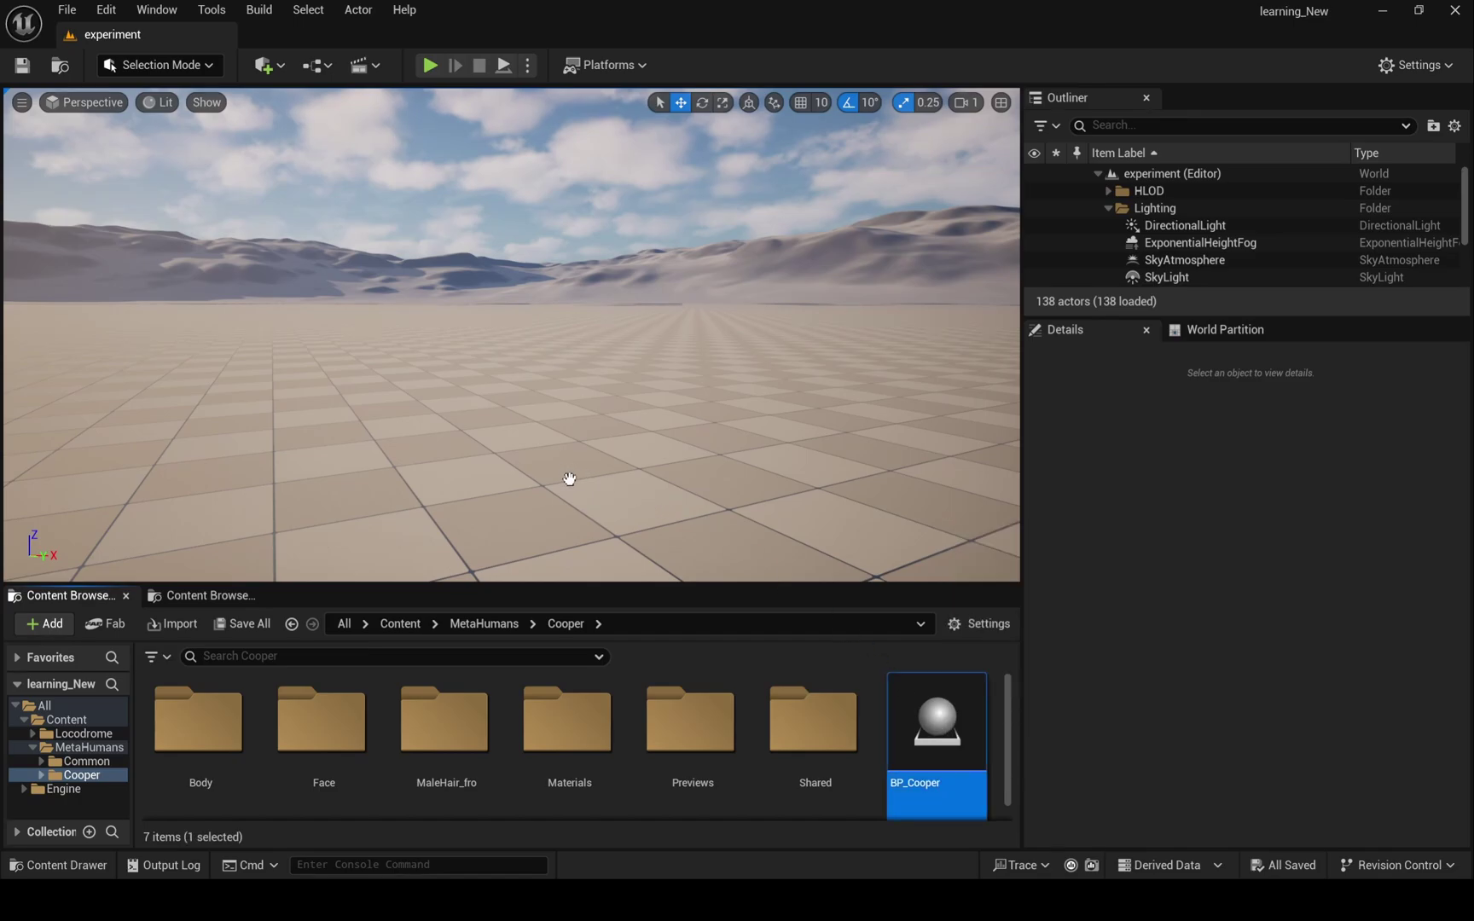
drag(575, 479, 574, 482)
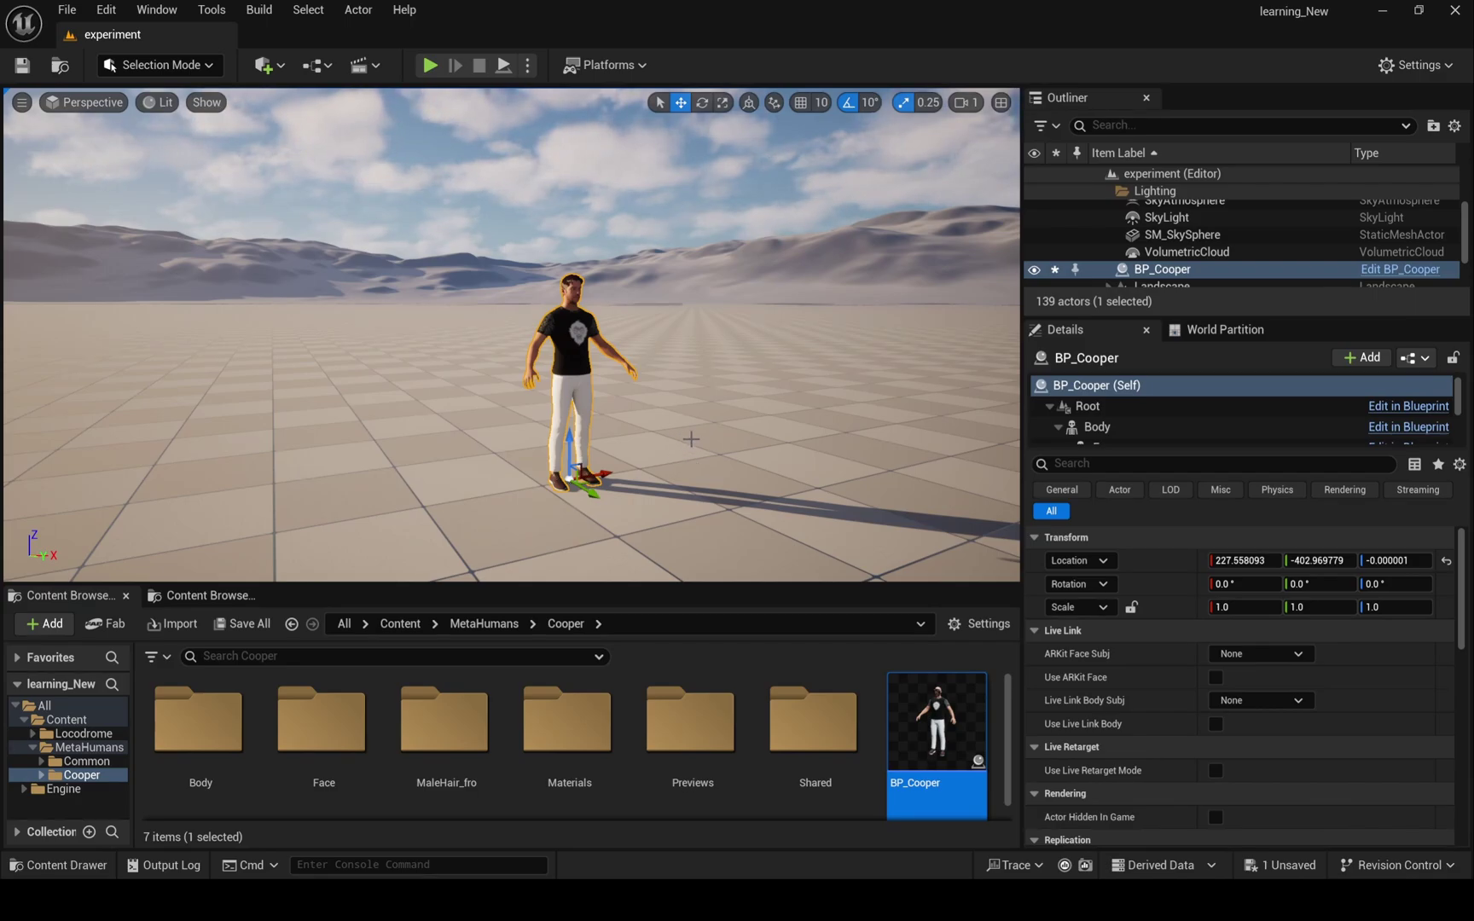
key(e)
drag(608, 502, 565, 507)
scroll(512, 332, up, 5)
Import the three dialogue audio files from File Explorer into the project's Content folder.
key(super+e)
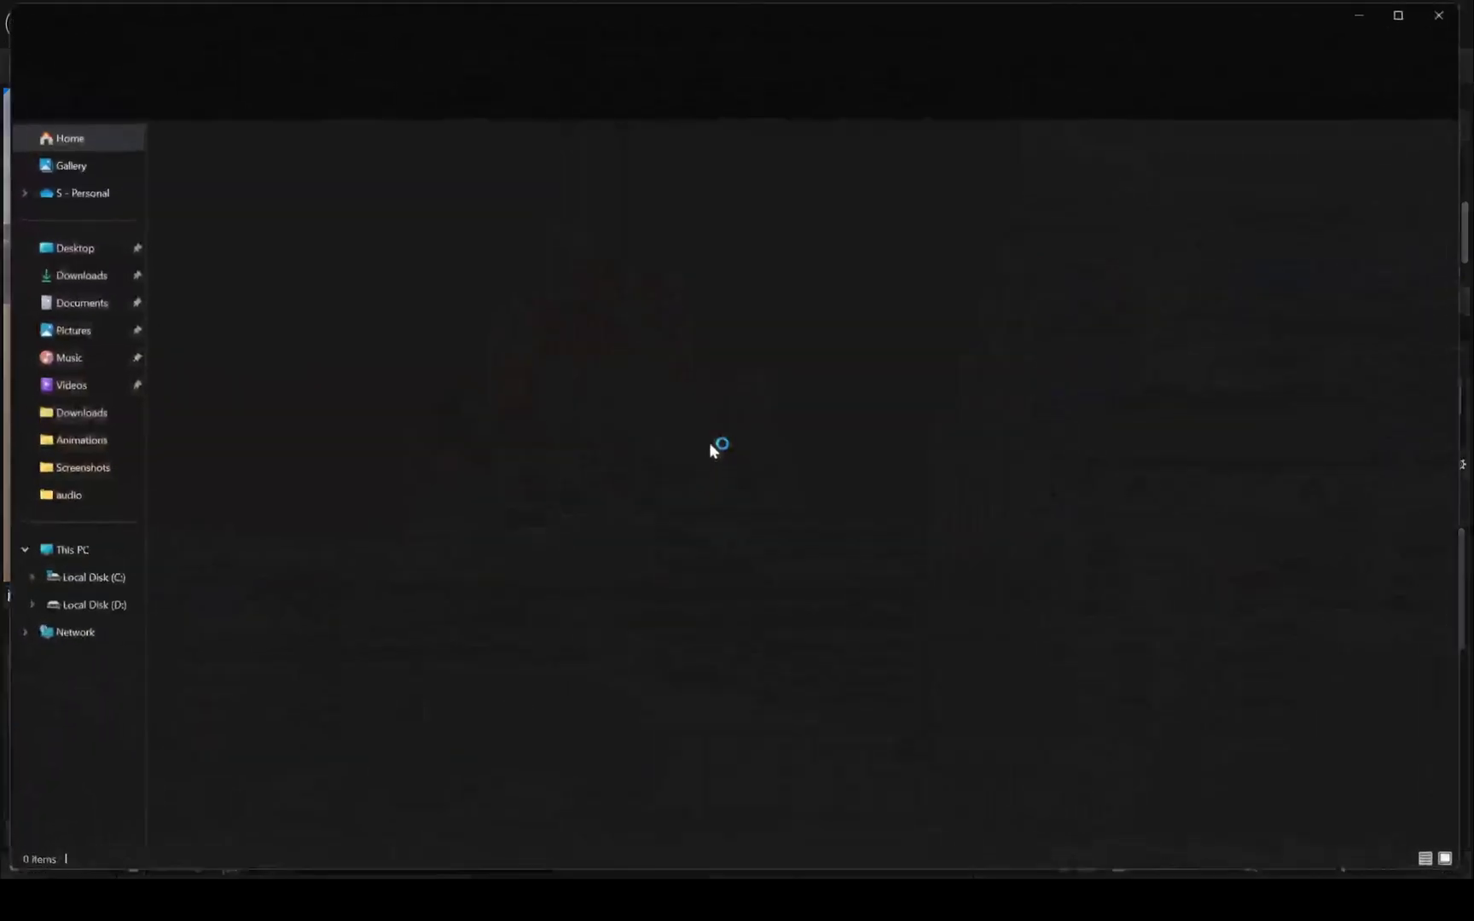
right_click(272, 365)
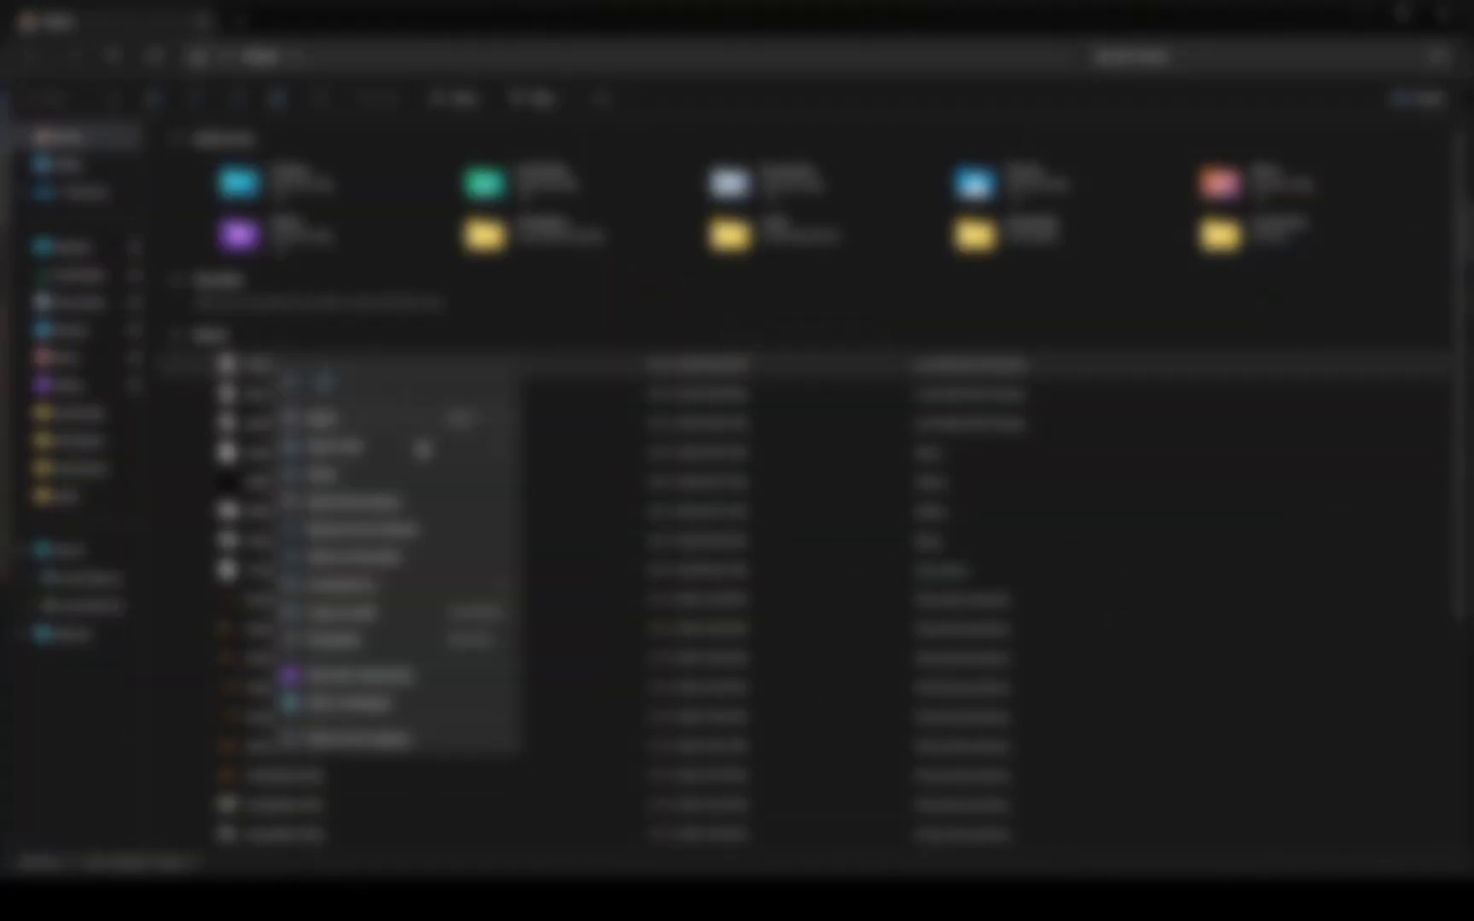
click(391, 534)
drag(242, 292, 637, 593)
key(alt+Tab)
drag(634, 745, 636, 748)
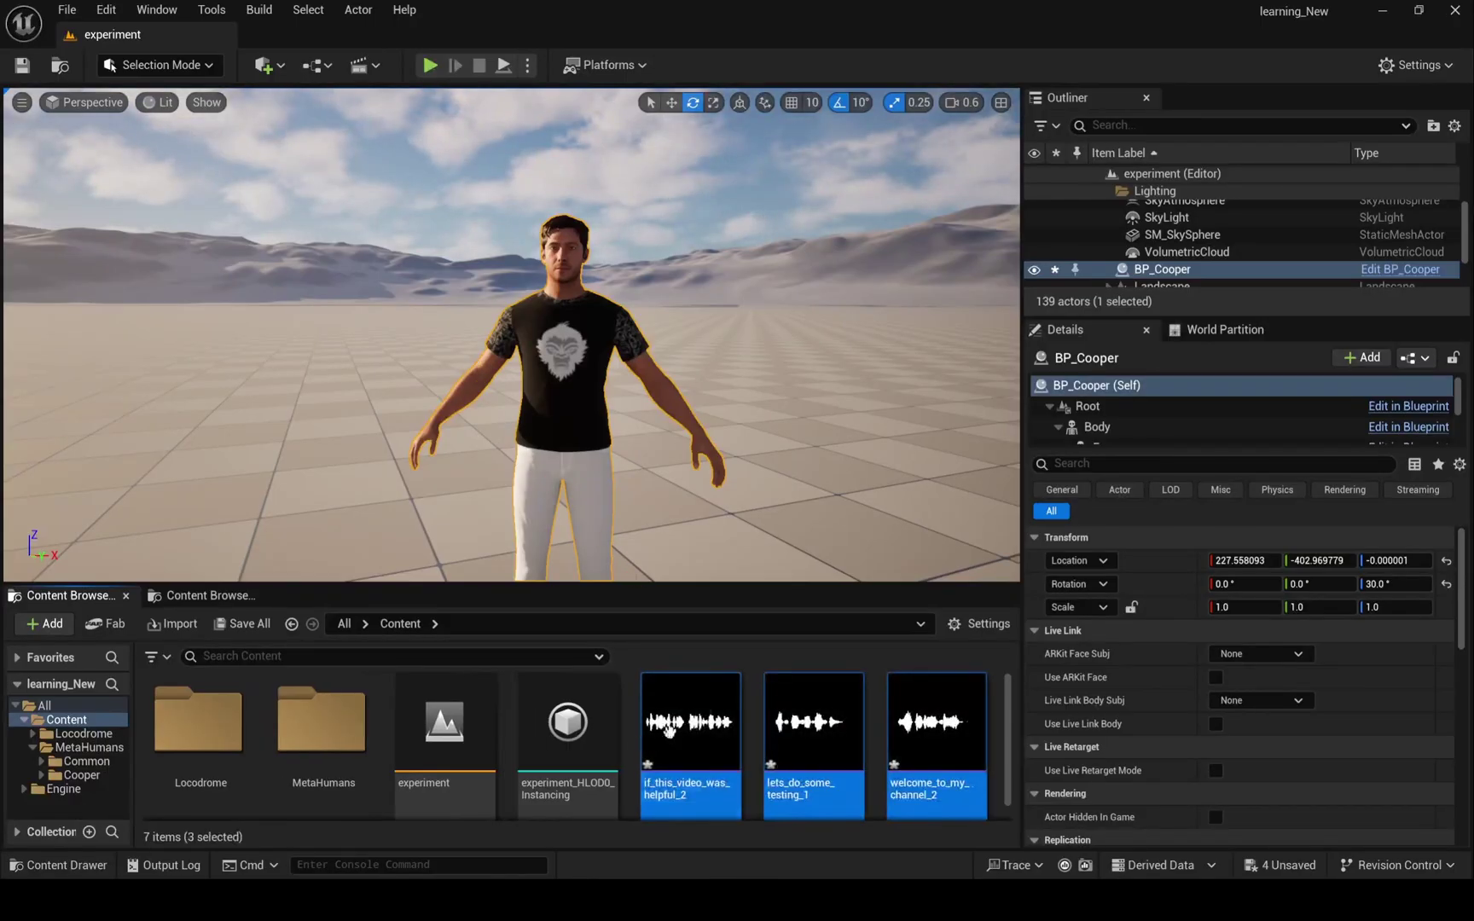
Look through the MetaHuman Animator asset types that can be created in the Content folder.
click(945, 772)
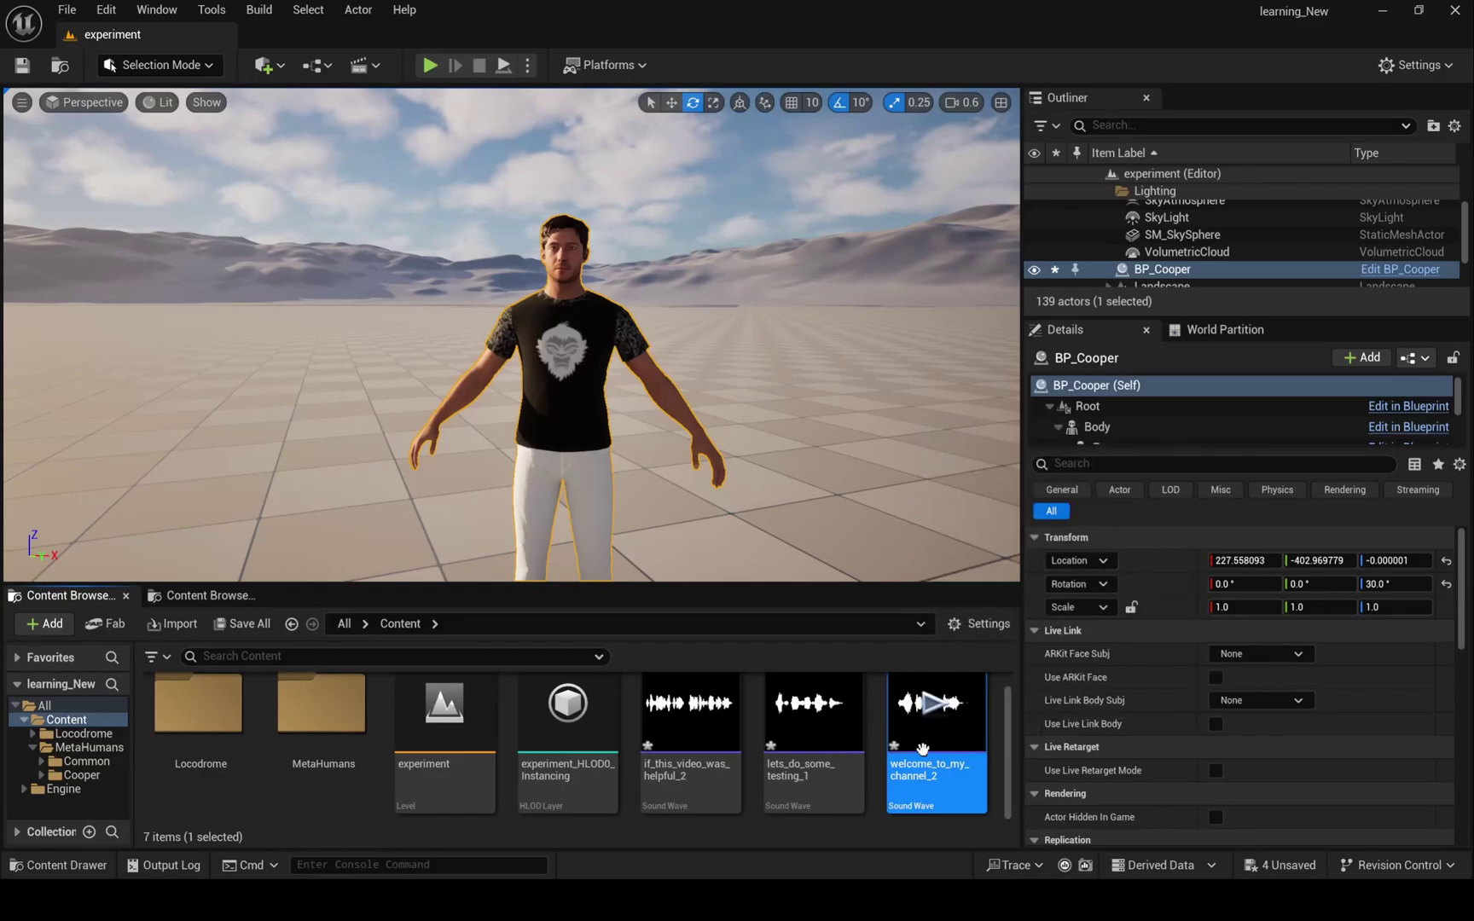
mouse_move(919, 762)
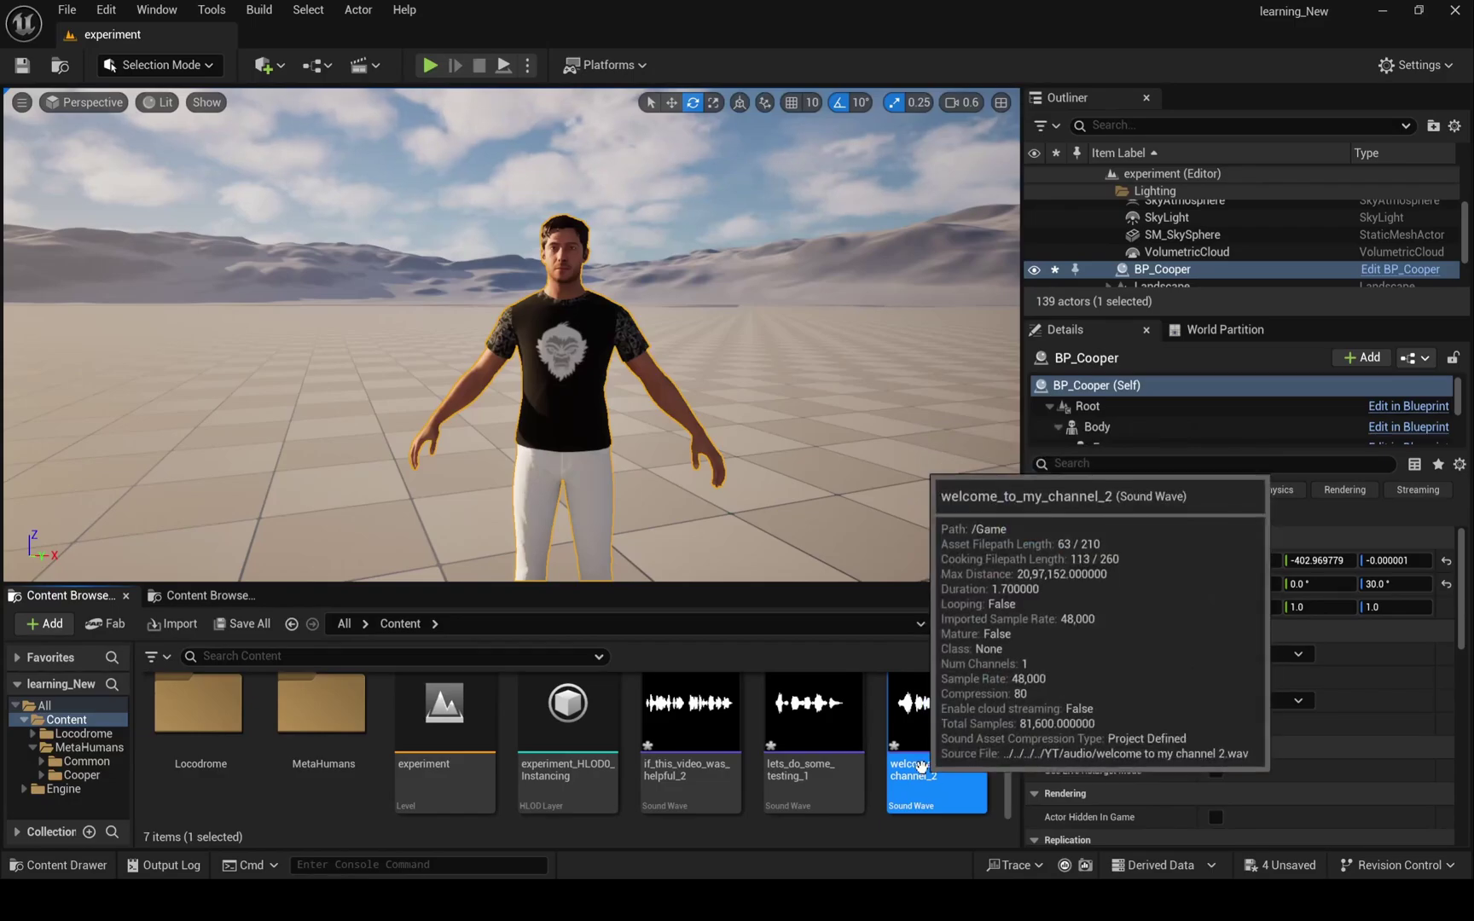
right_click(875, 763)
mouse_move(967, 589)
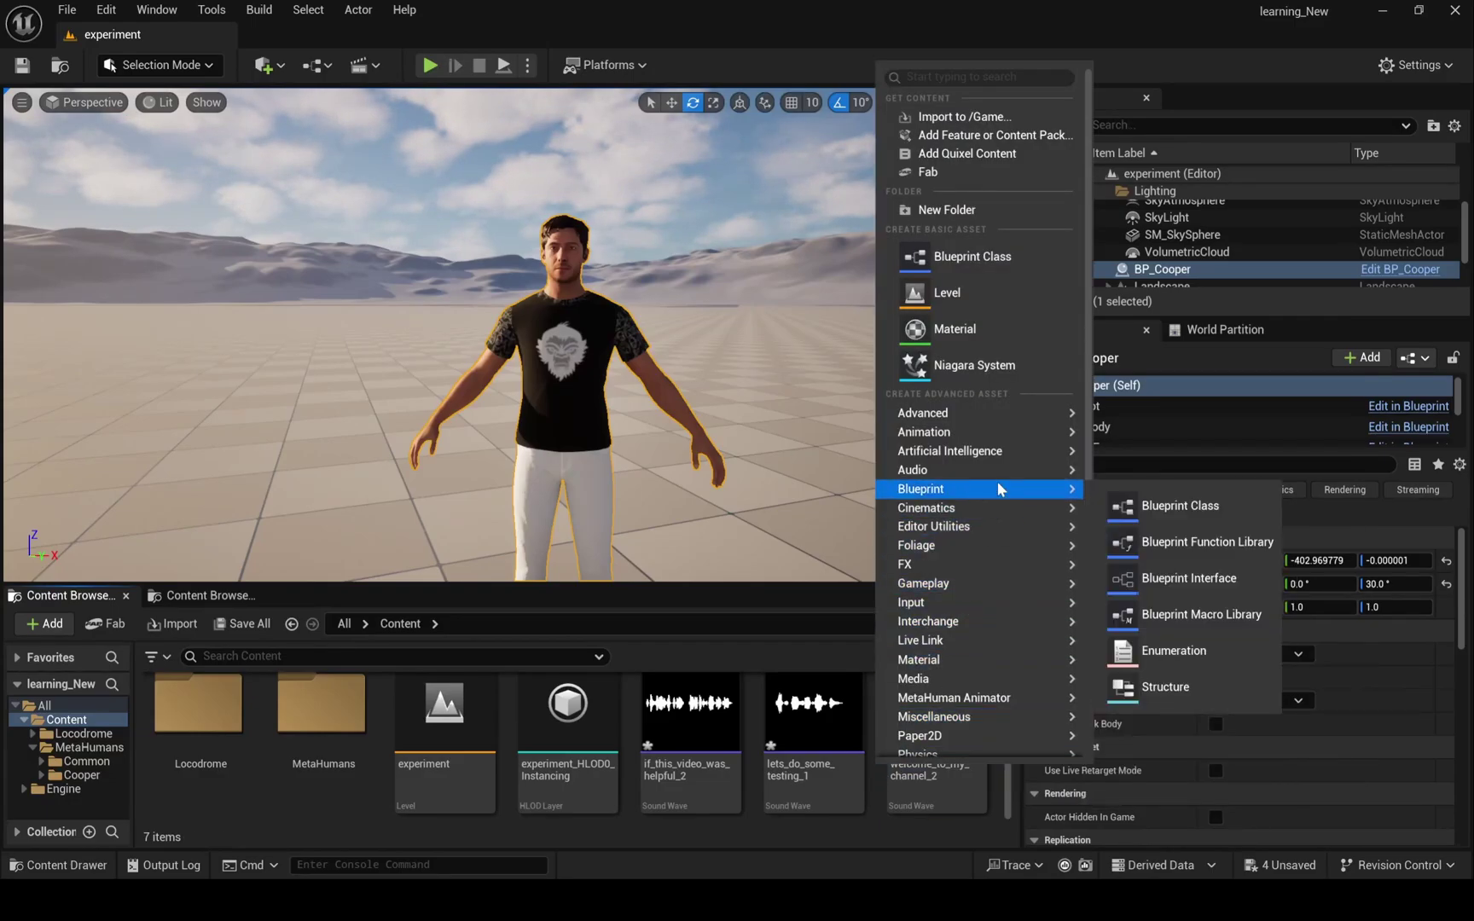
mouse_move(1009, 468)
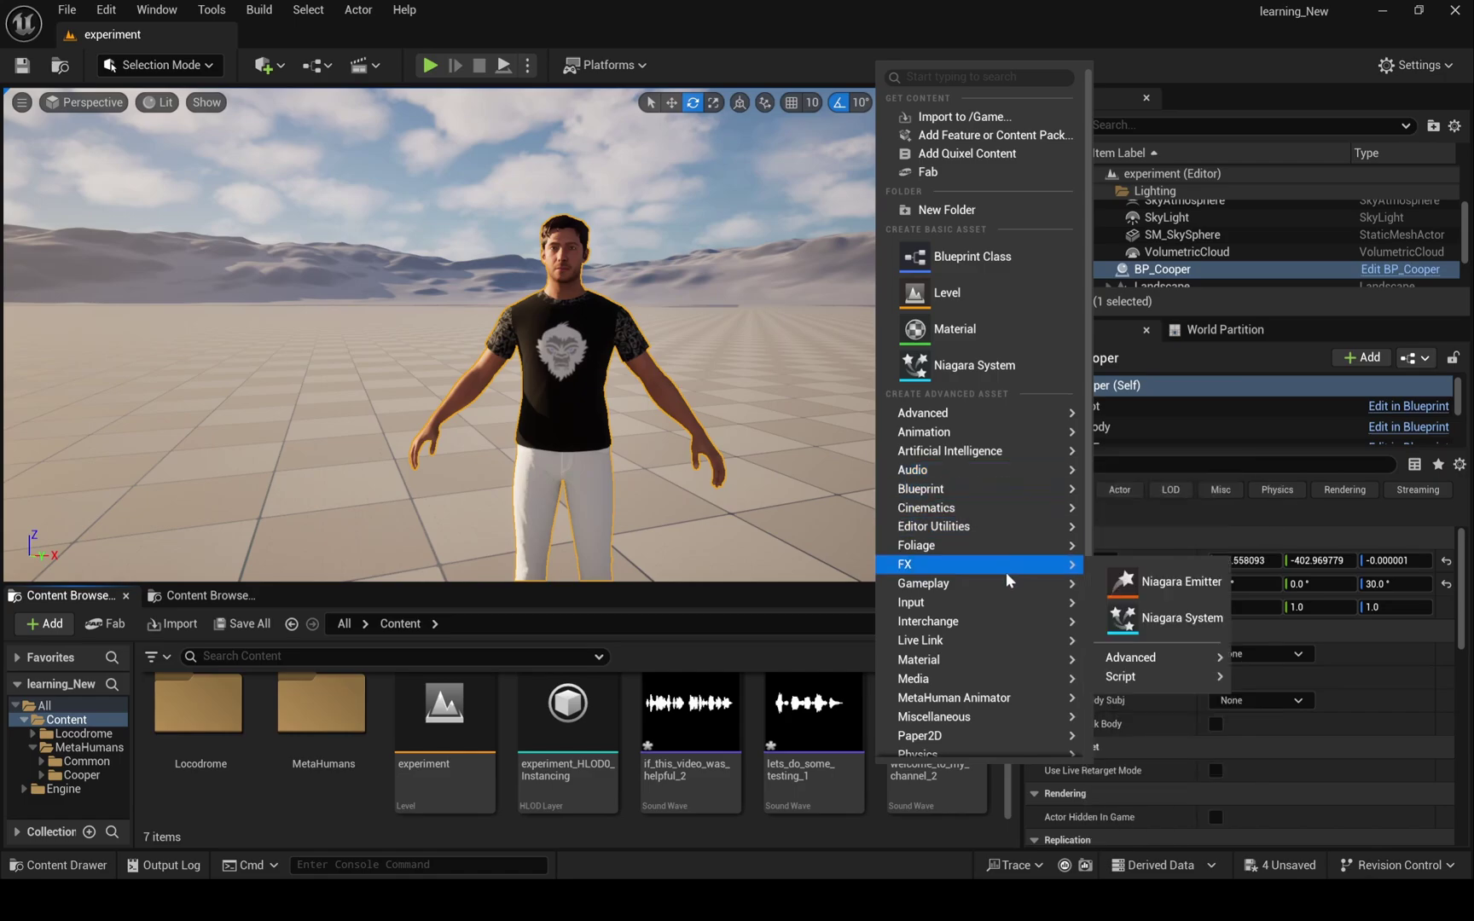
mouse_move(949, 709)
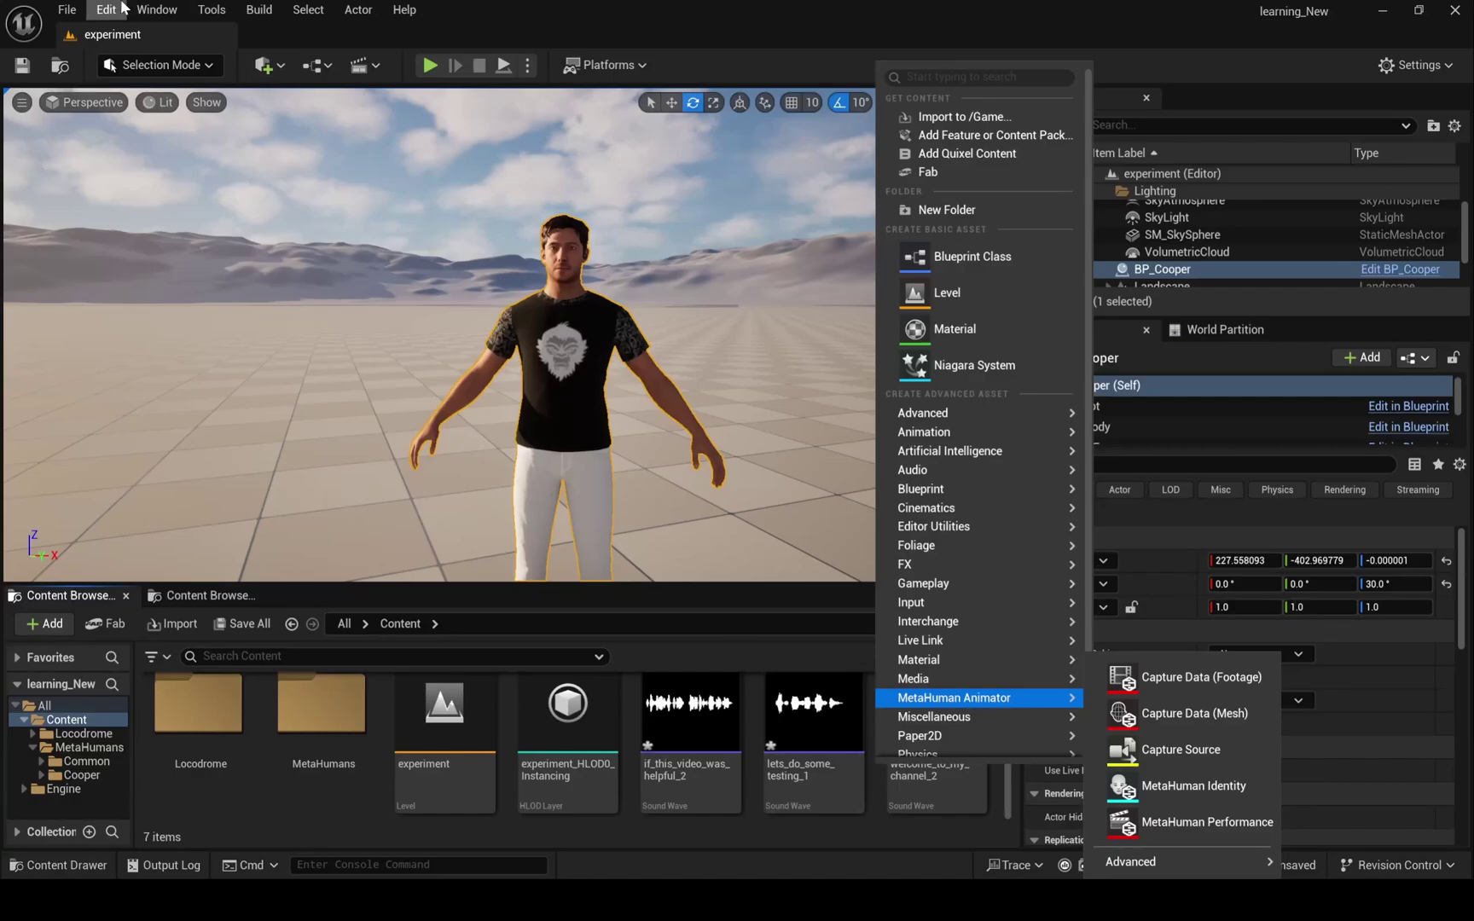
Search the project's plugins for metahuman to check whether the MetaHuman plugin is enabled, and close the plugin list.
click(157, 9)
mouse_move(105, 10)
click(162, 305)
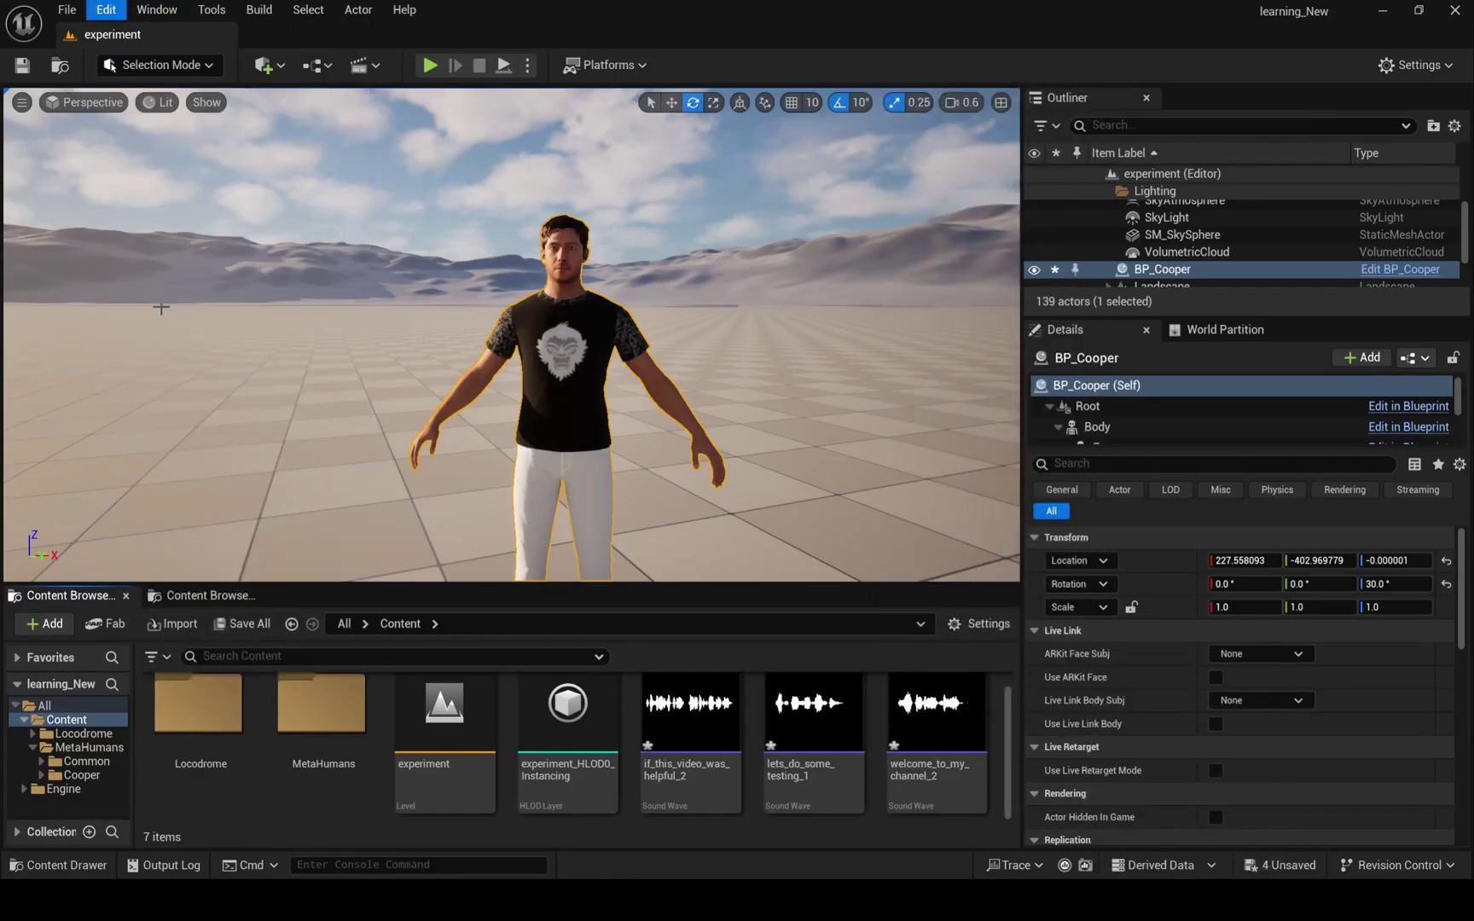
text(metahuman)
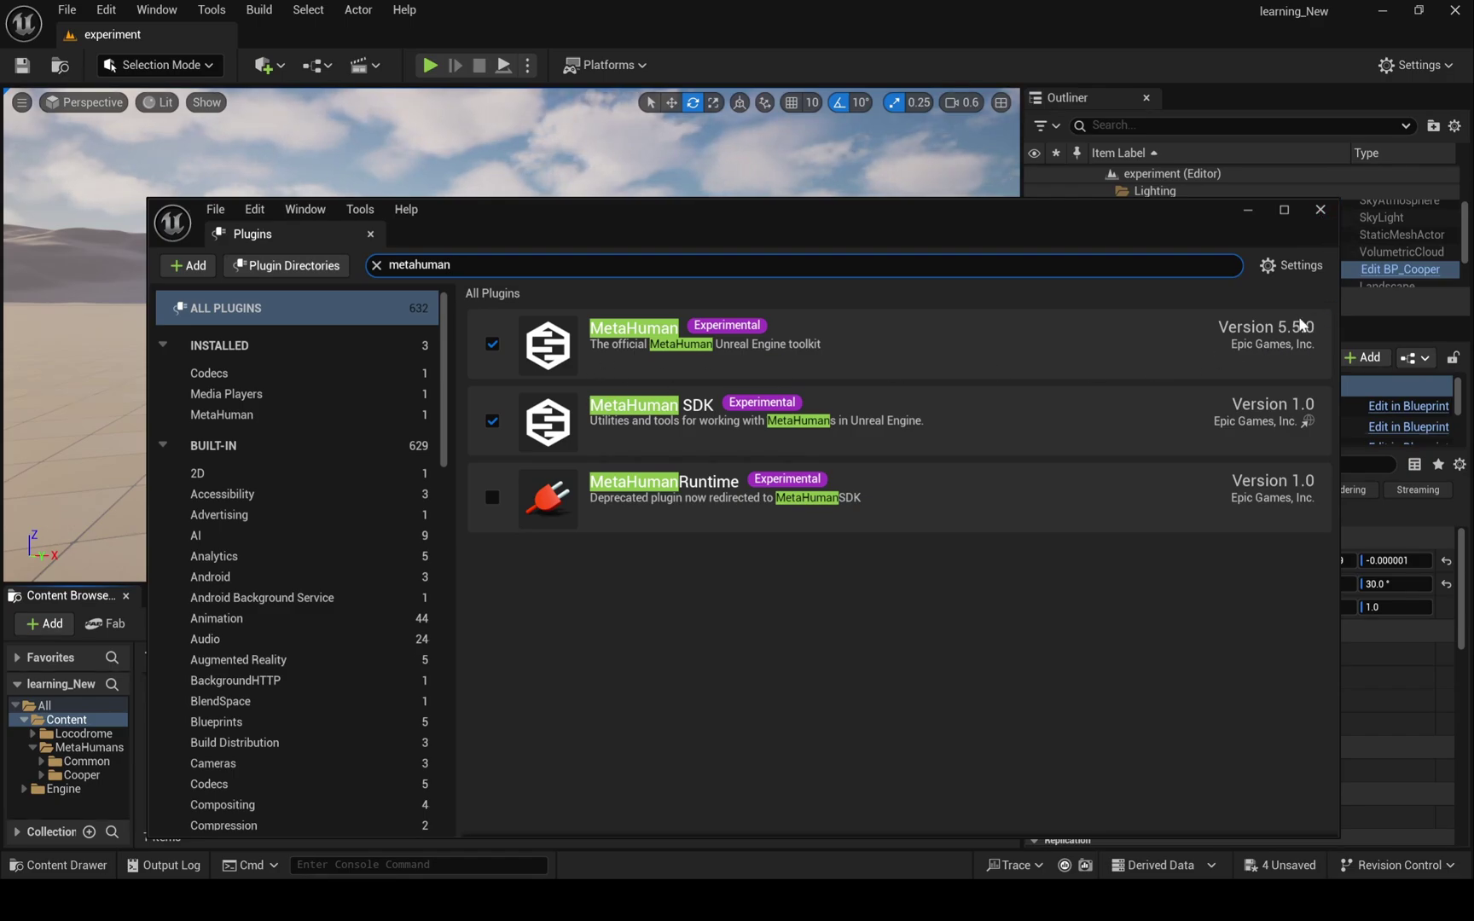
click(1321, 209)
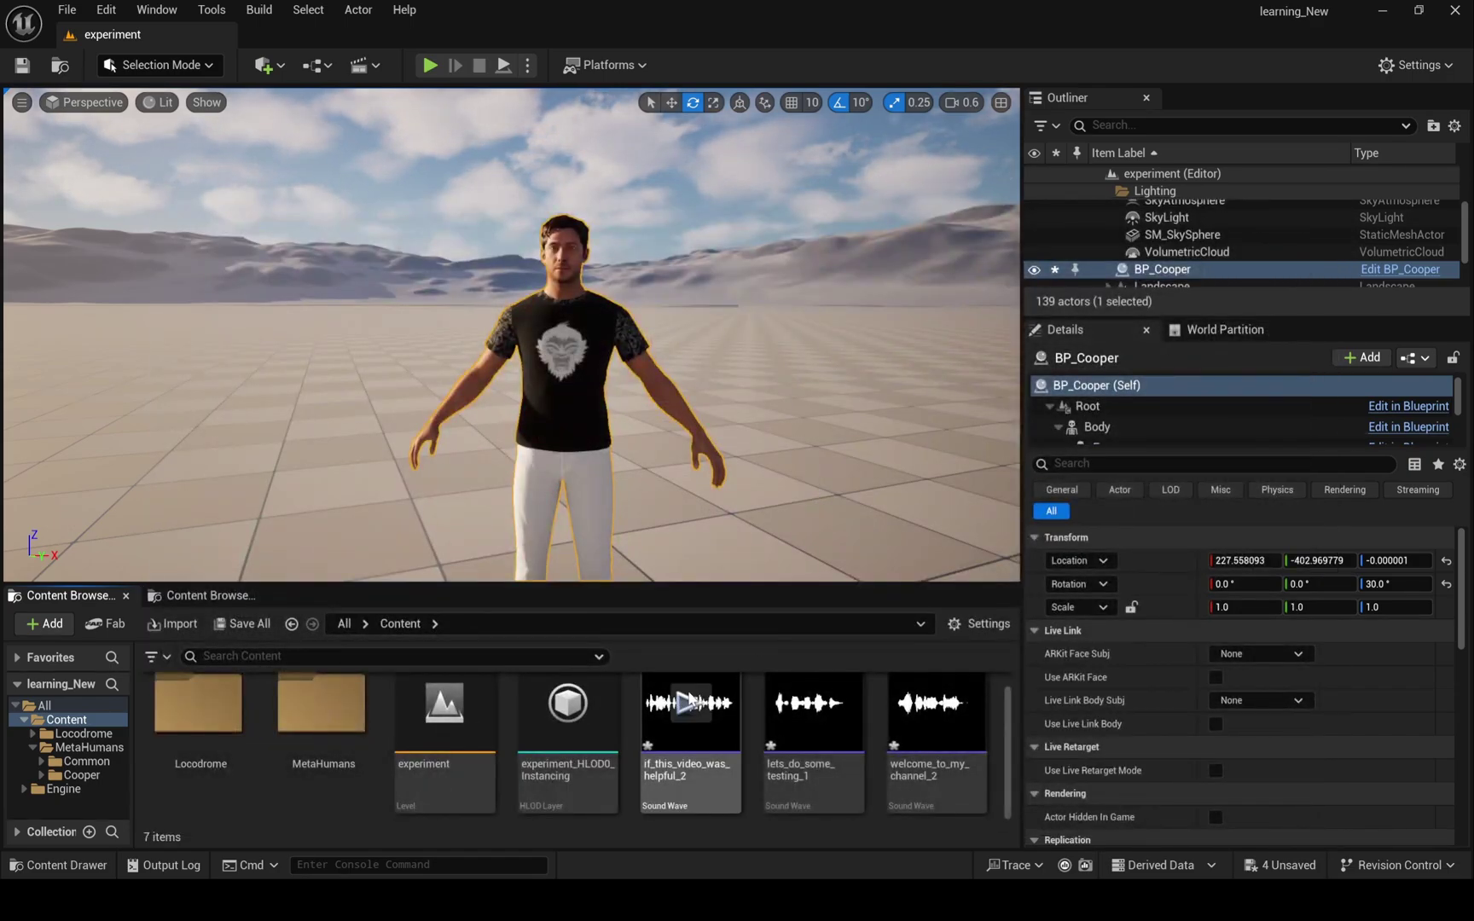
Create a MetaHuman Performance asset with its default name in the Content folder and open it in a maximized editor.
right_click(632, 719)
mouse_move(741, 646)
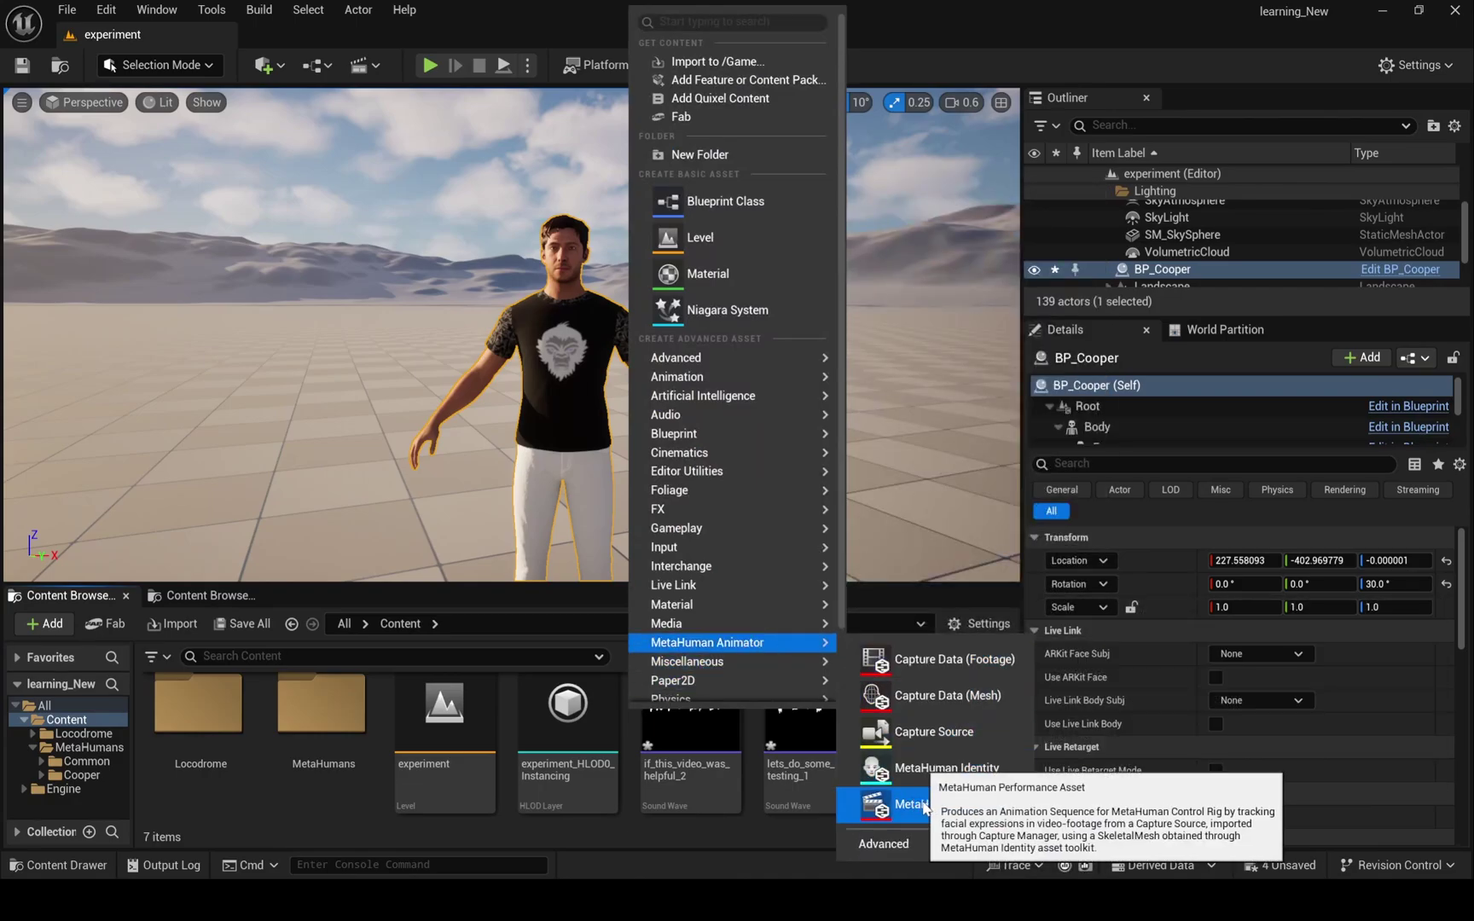
click(956, 807)
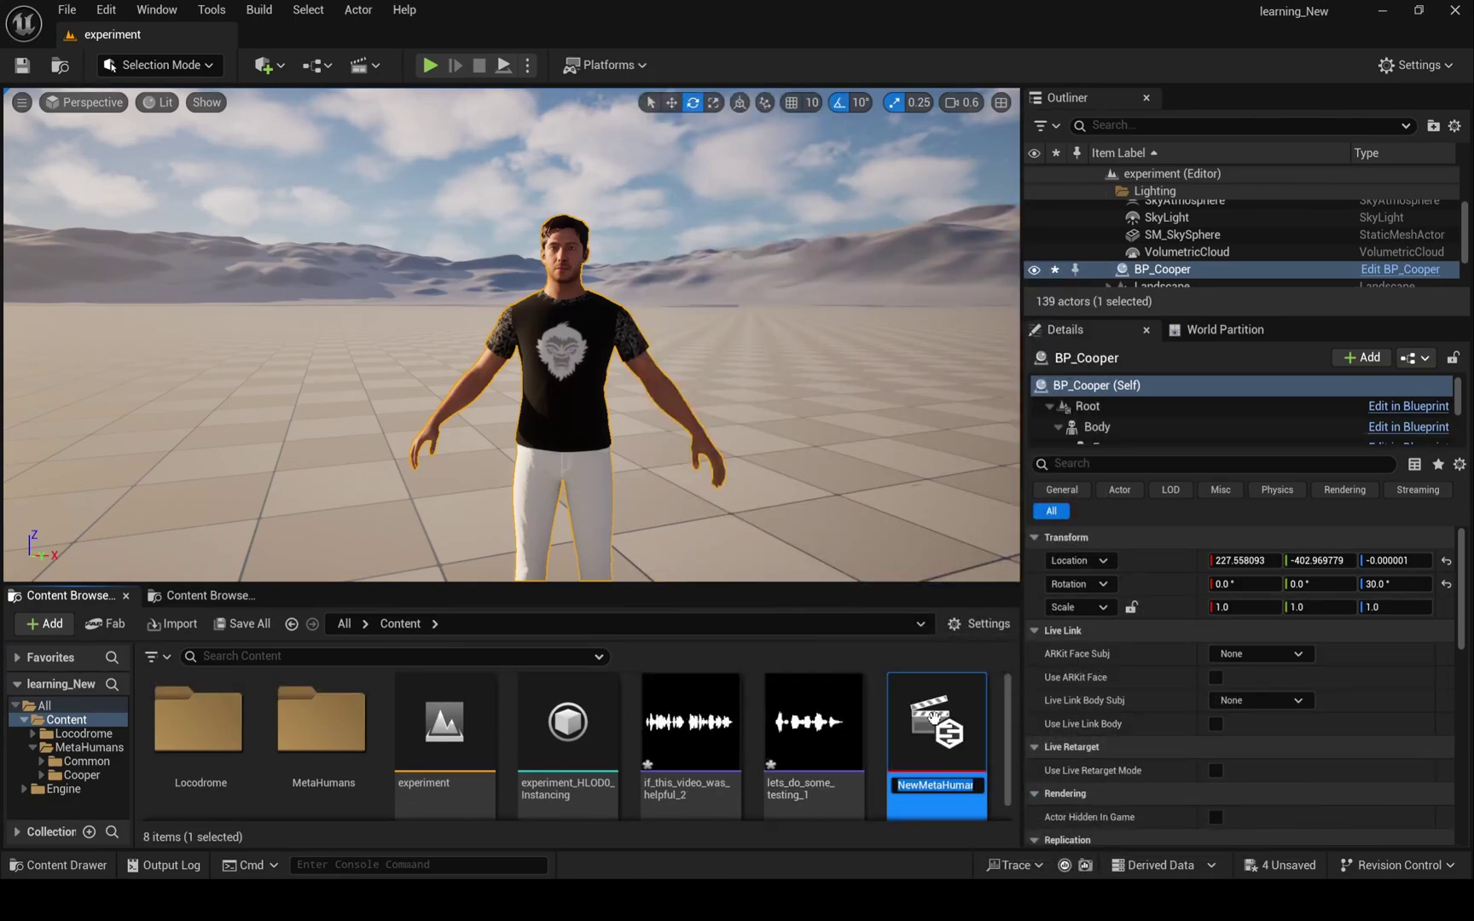
key(Return)
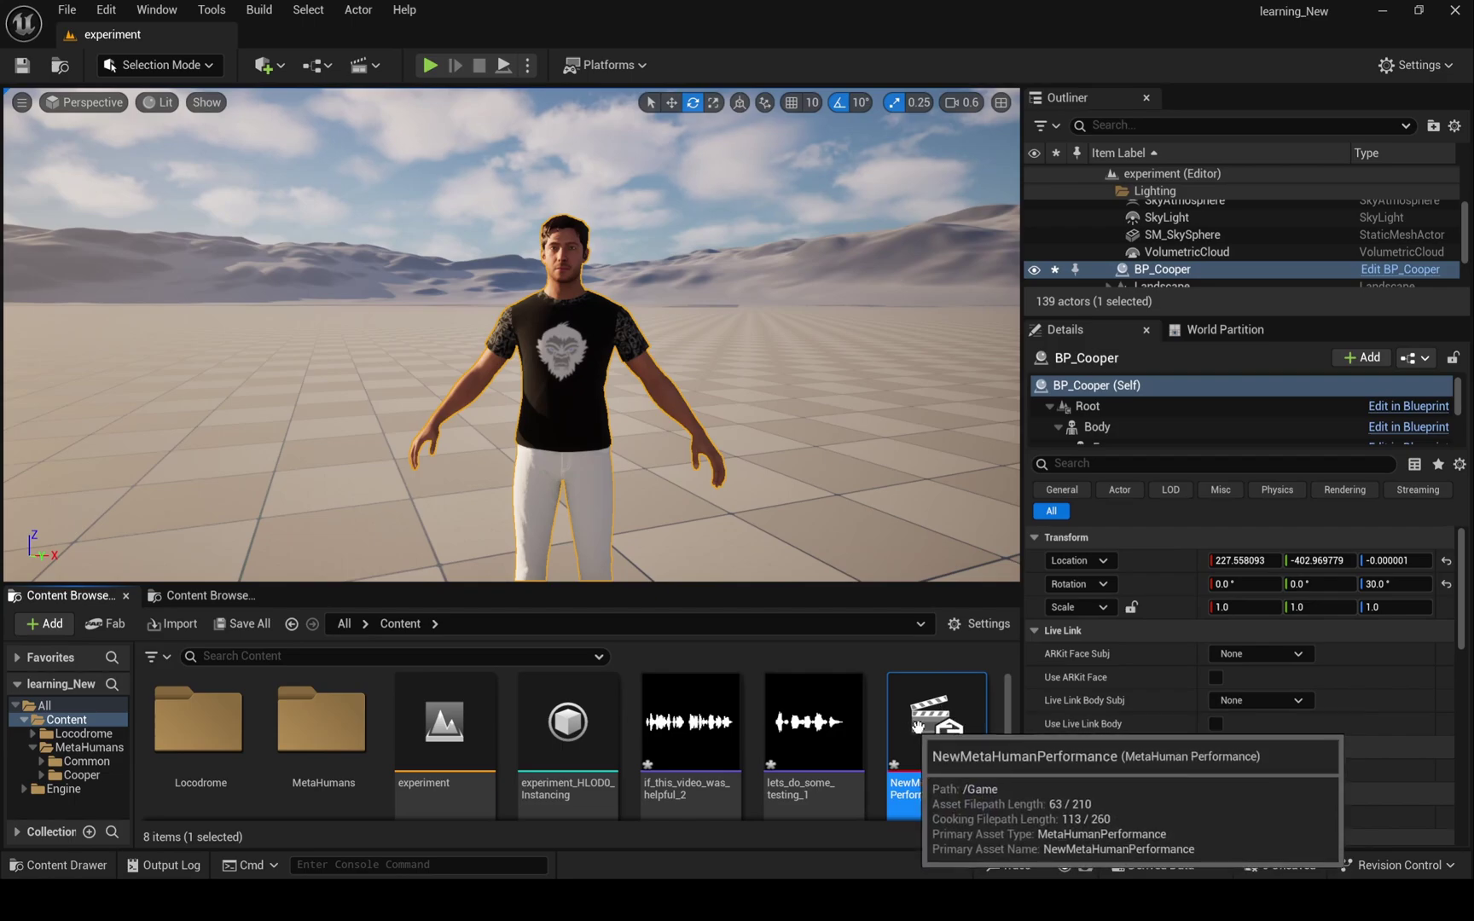
double_click(940, 739)
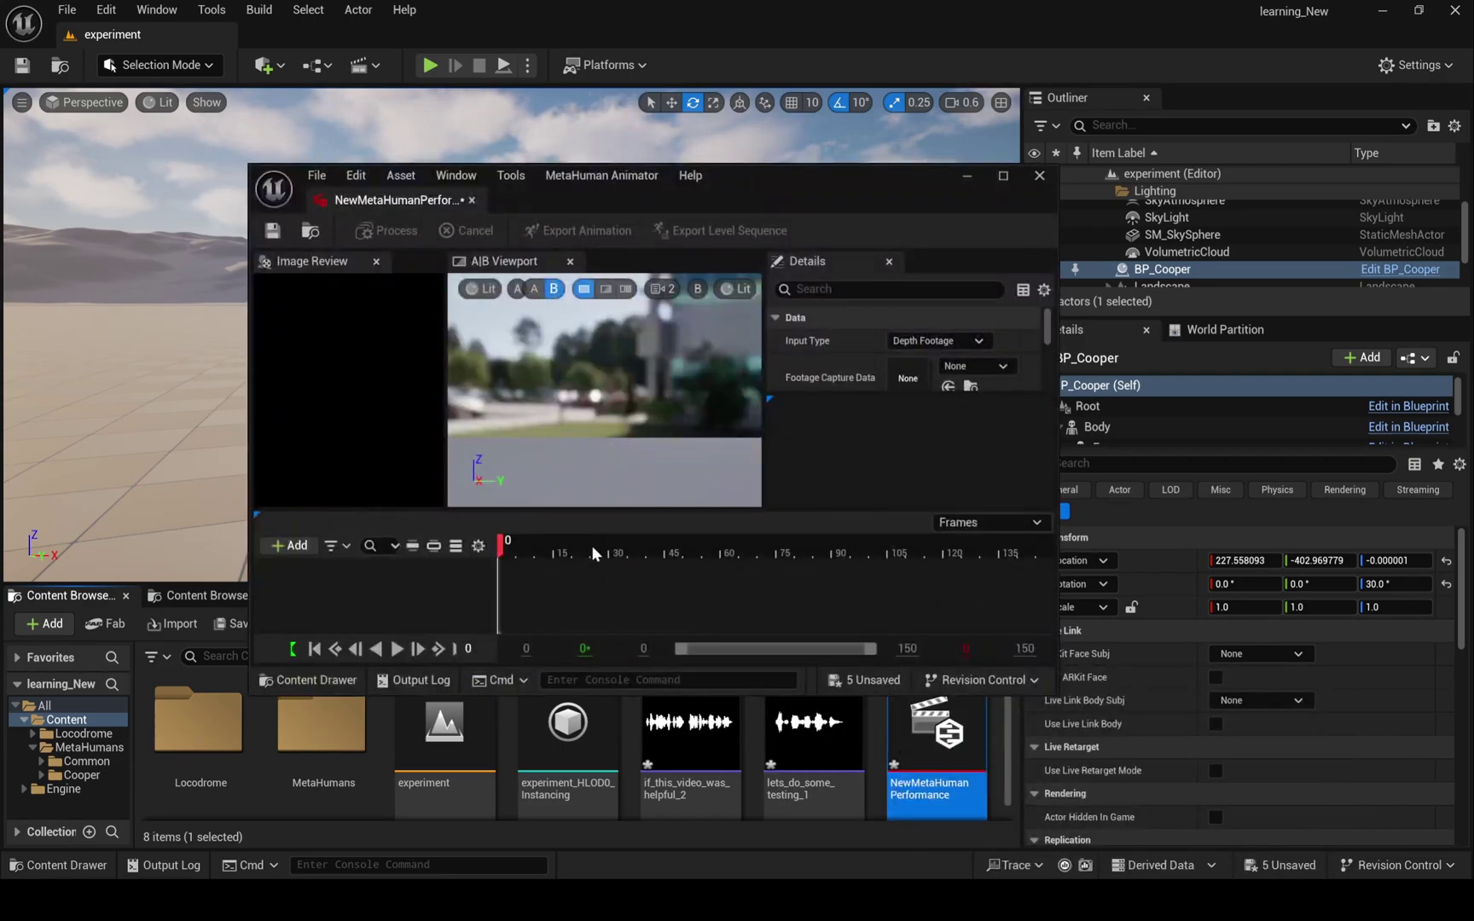
click(1004, 177)
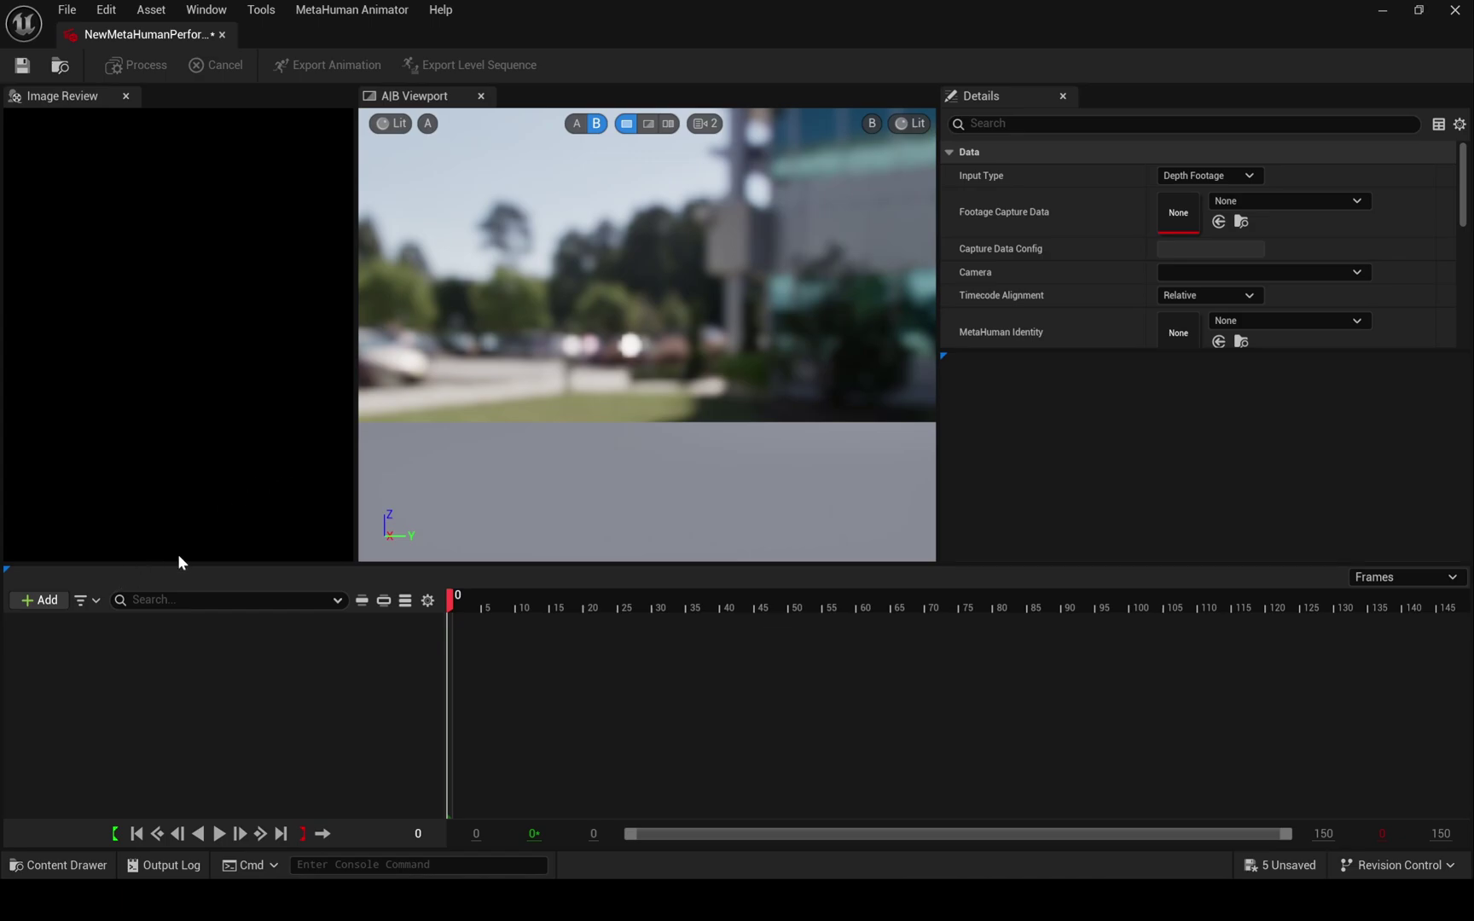
Set the performance's input type to Audio and assign the welcome_to_my_channel_2 sound wave.
click(1227, 177)
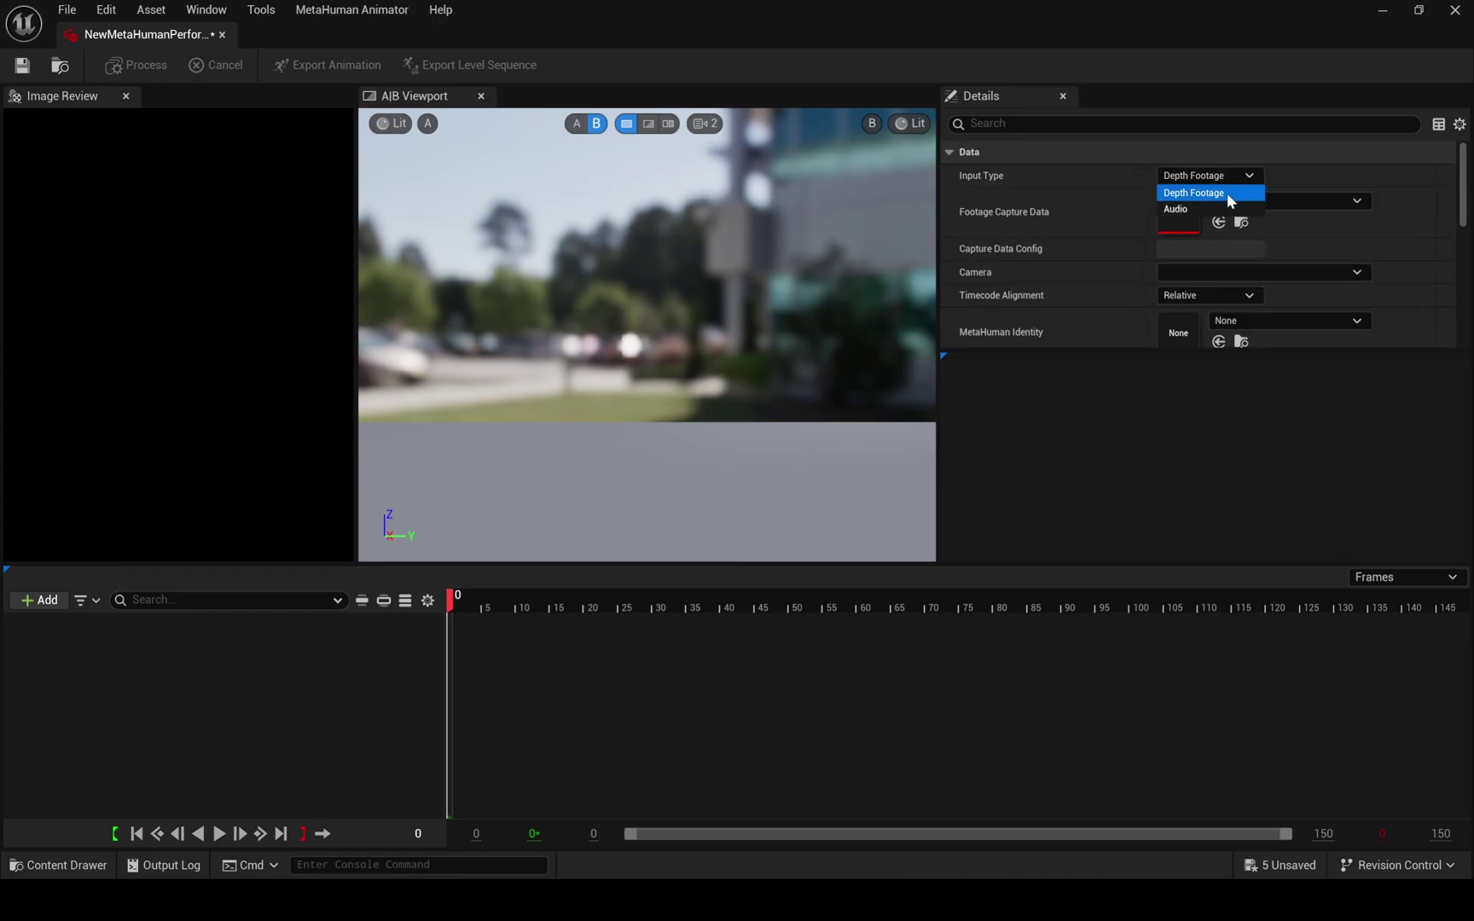
click(1167, 209)
click(1314, 201)
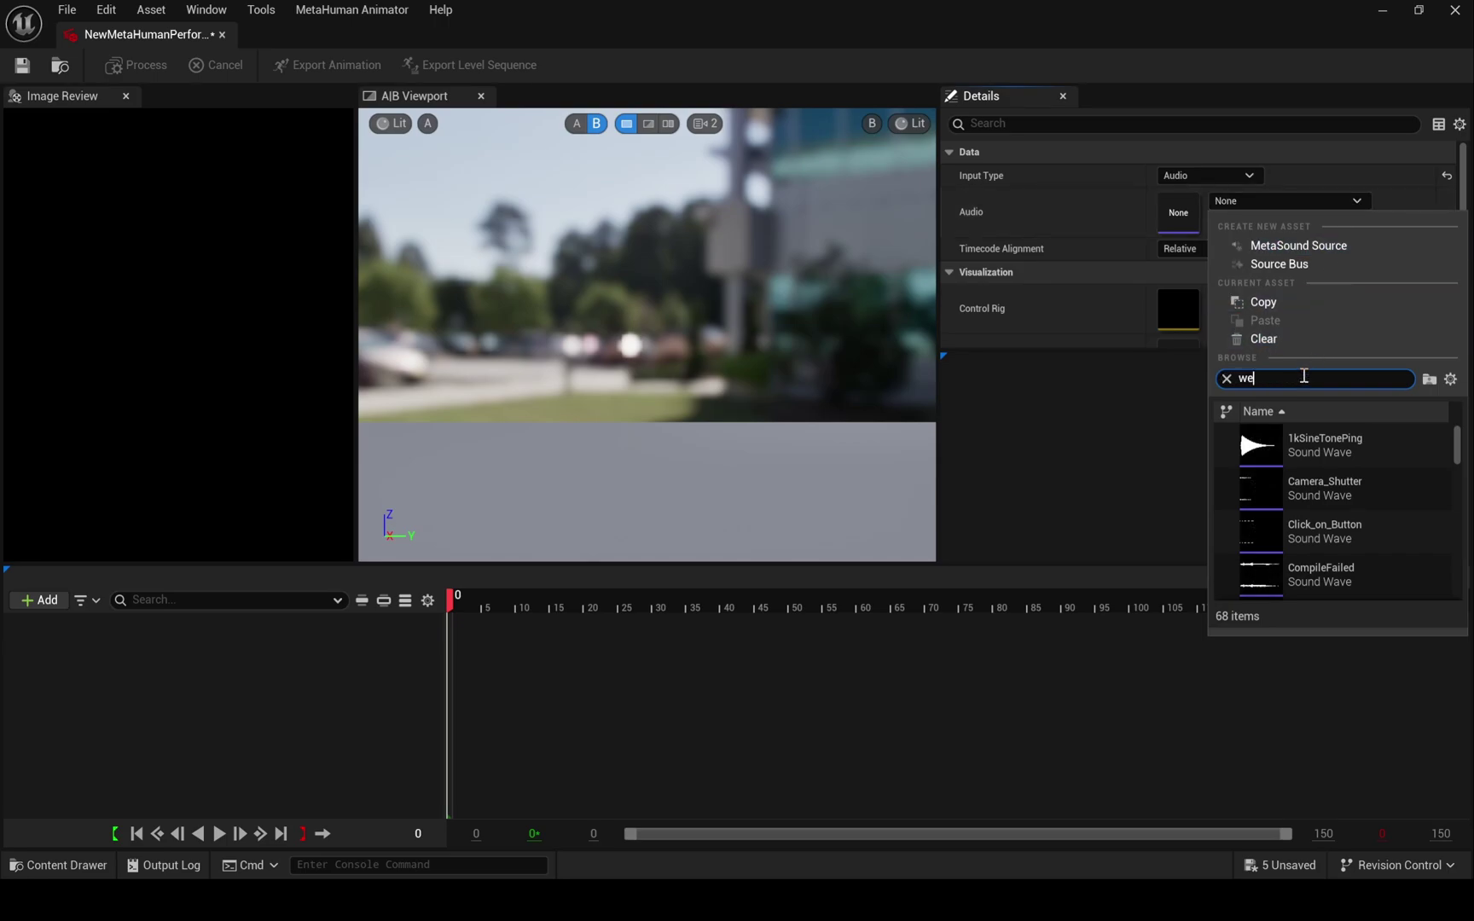
text(we)
click(1337, 435)
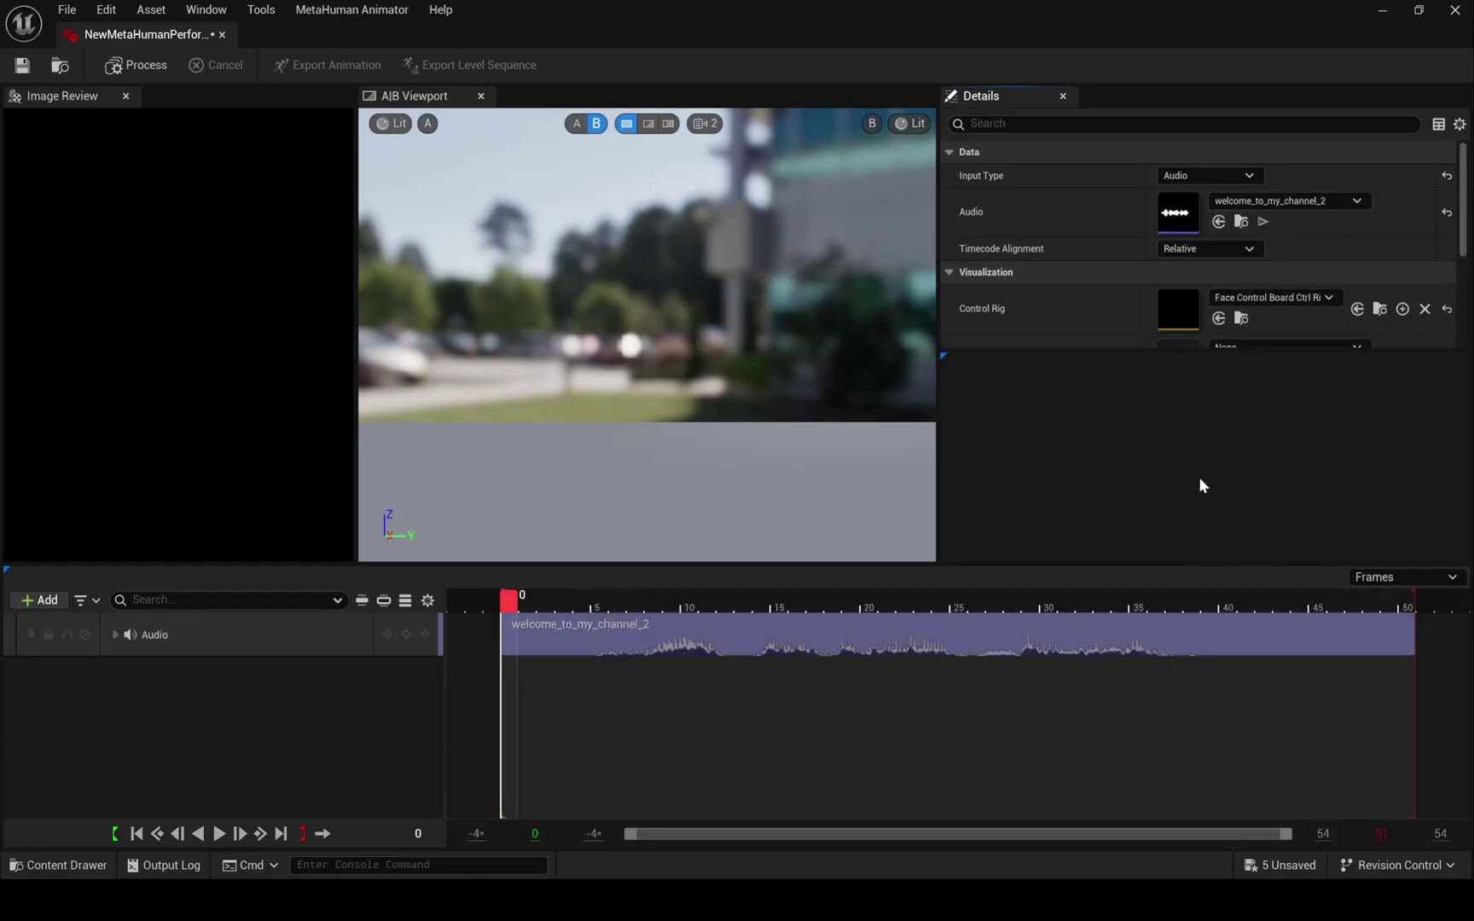
Enlarge the details area and assign the Face_ControlBoard_CtrlRig from MetaHumans/Common/Face as the visualization control rig.
drag(1072, 366, 1070, 536)
click(1288, 298)
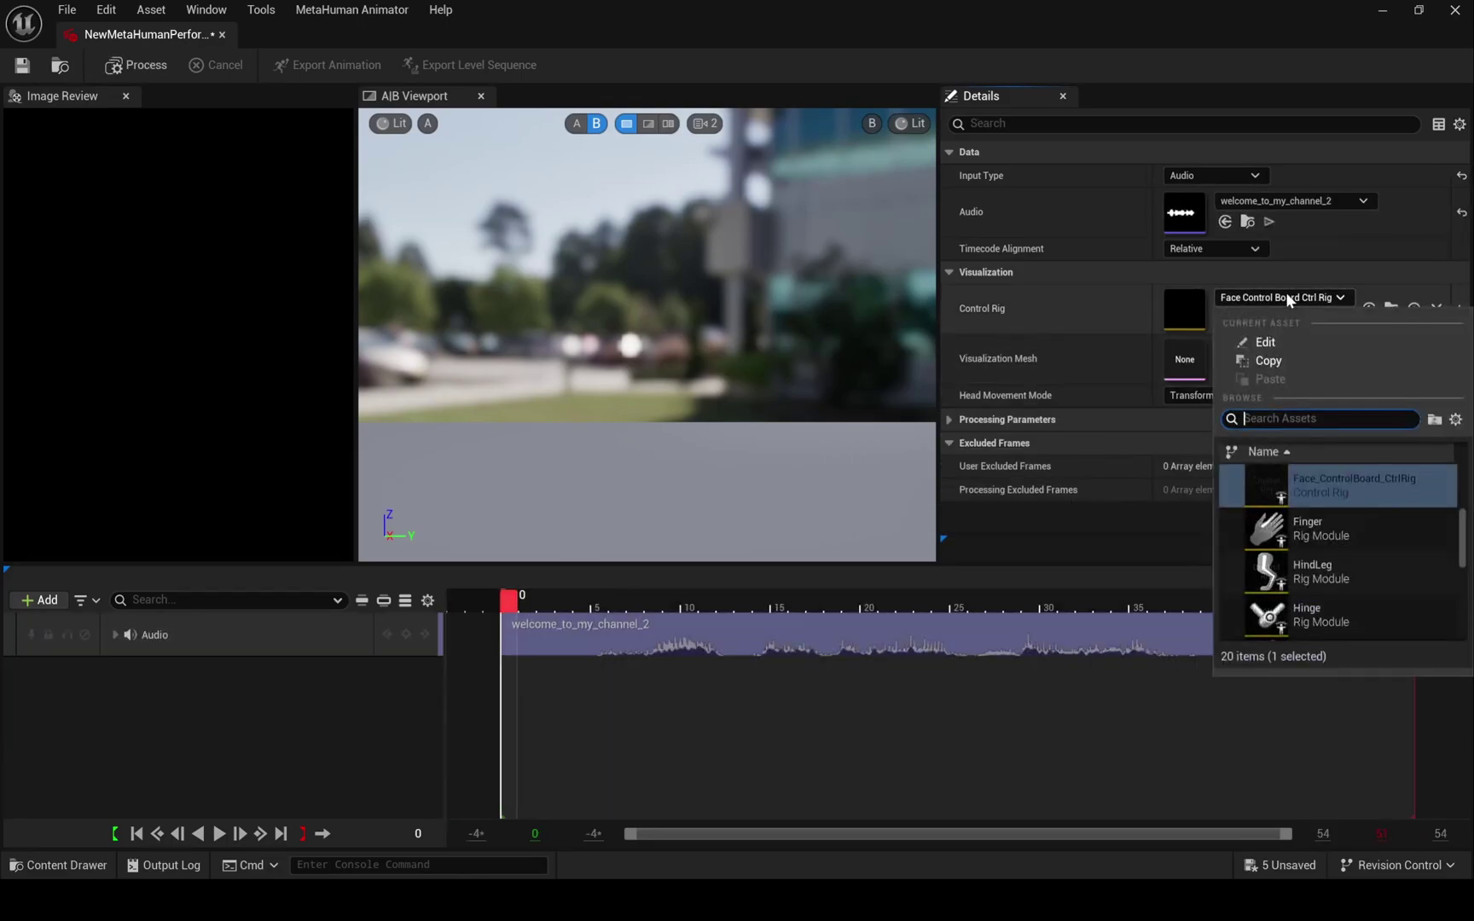
scroll(1352, 474, up, 1)
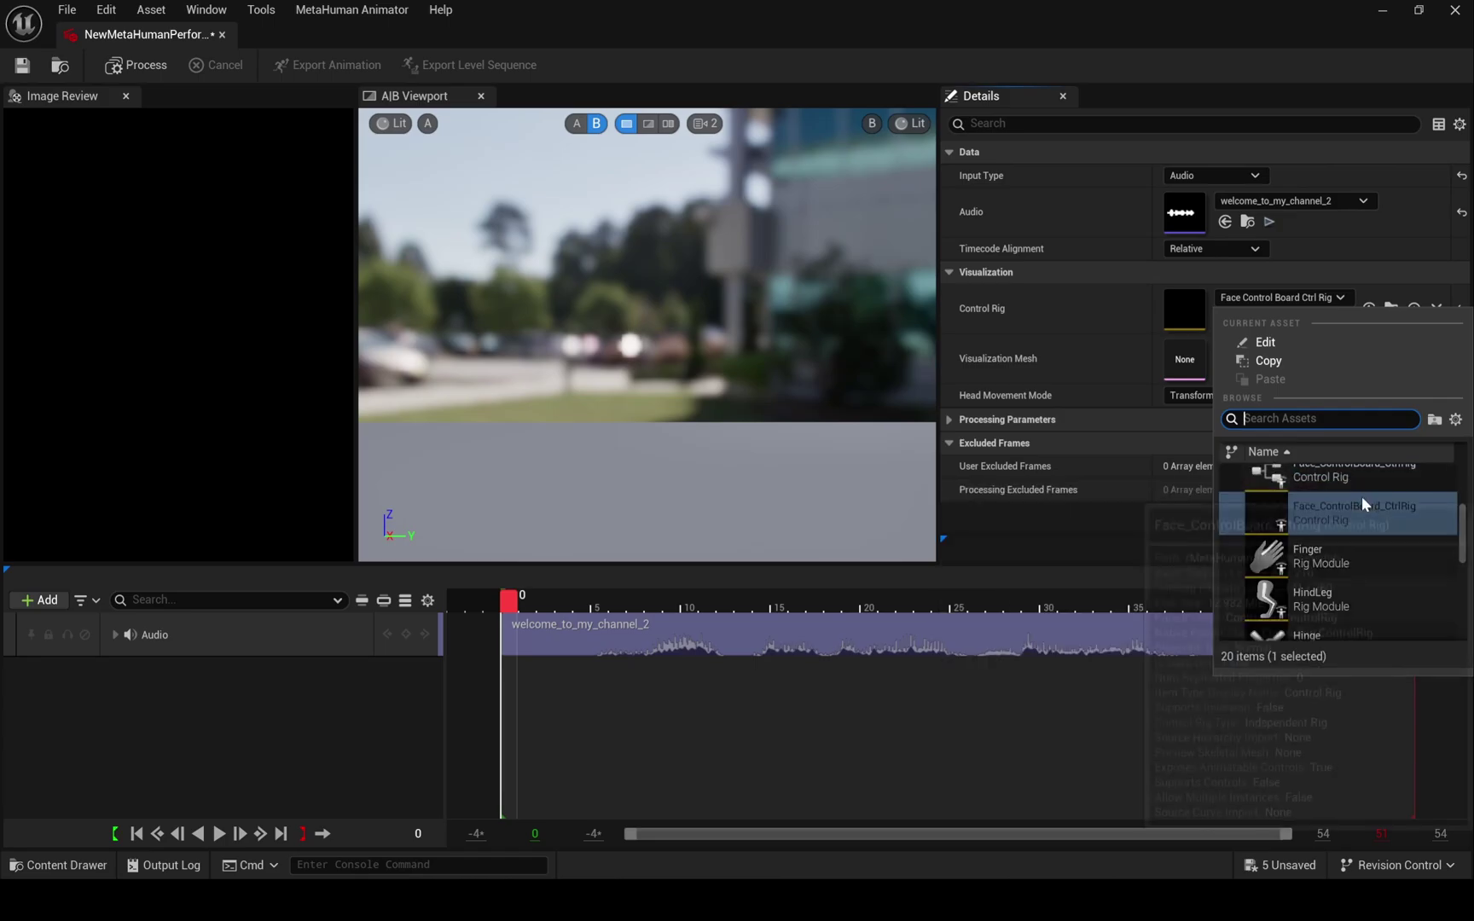
scroll(1348, 493, up, 1)
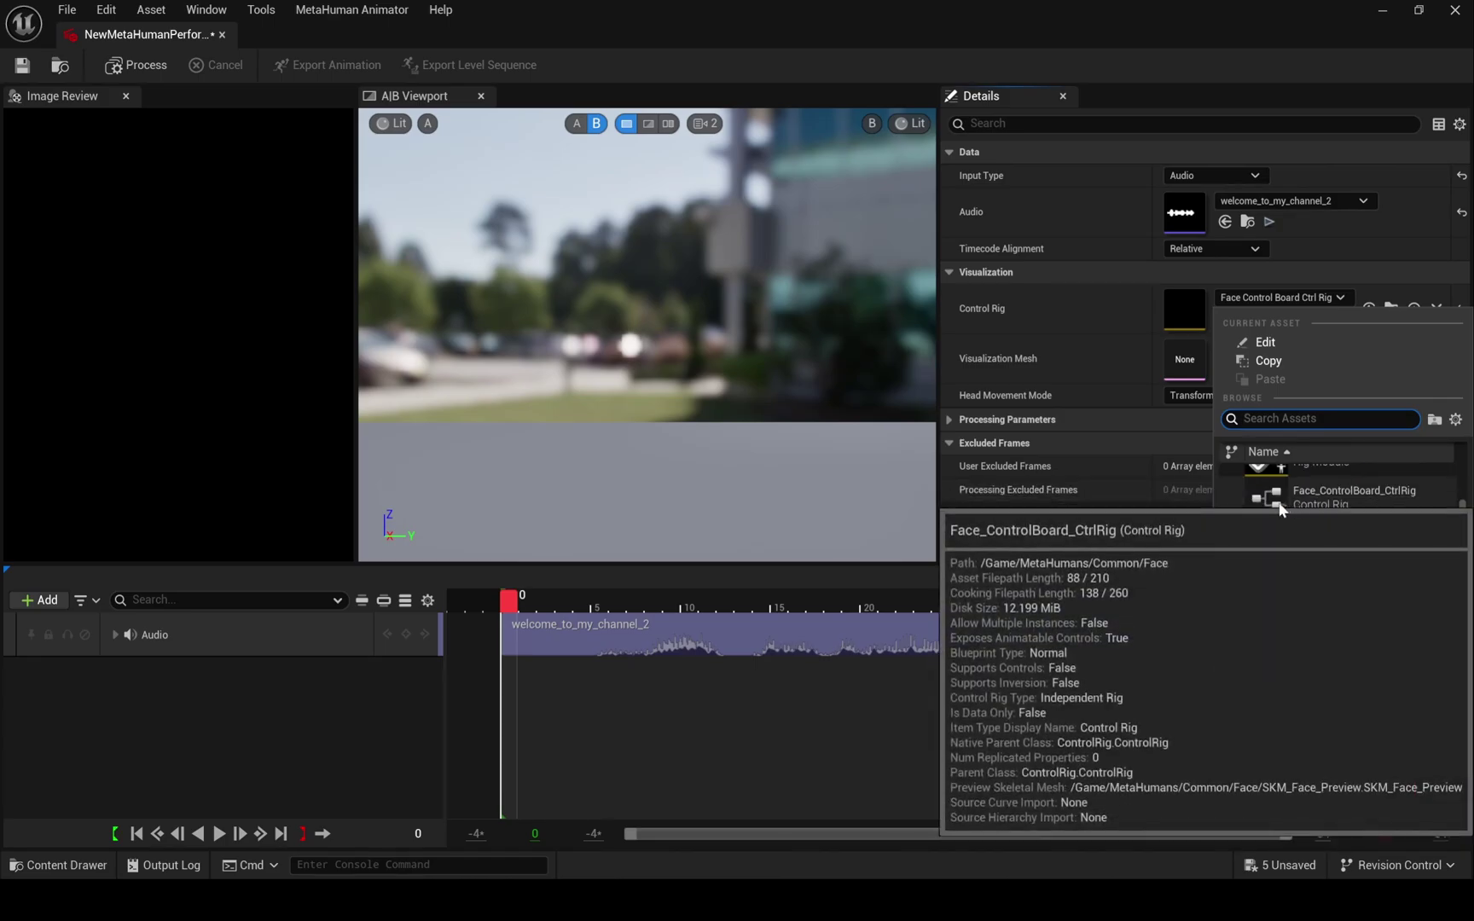
click(1363, 493)
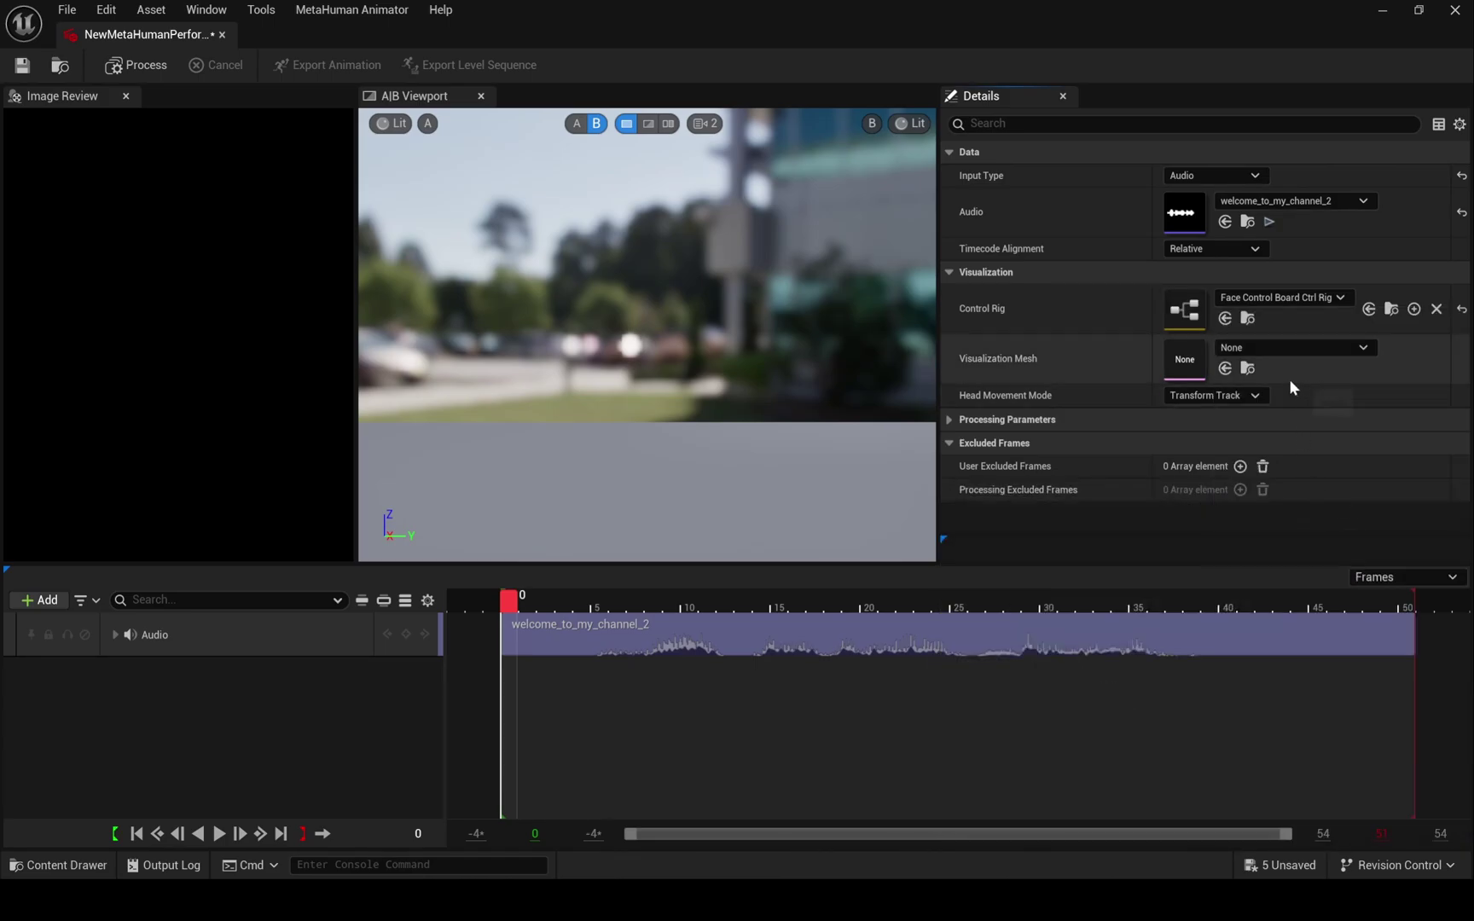
Assign Cooper_FaceMesh as the visualization mesh and accept switching to the audio clock source.
click(1300, 351)
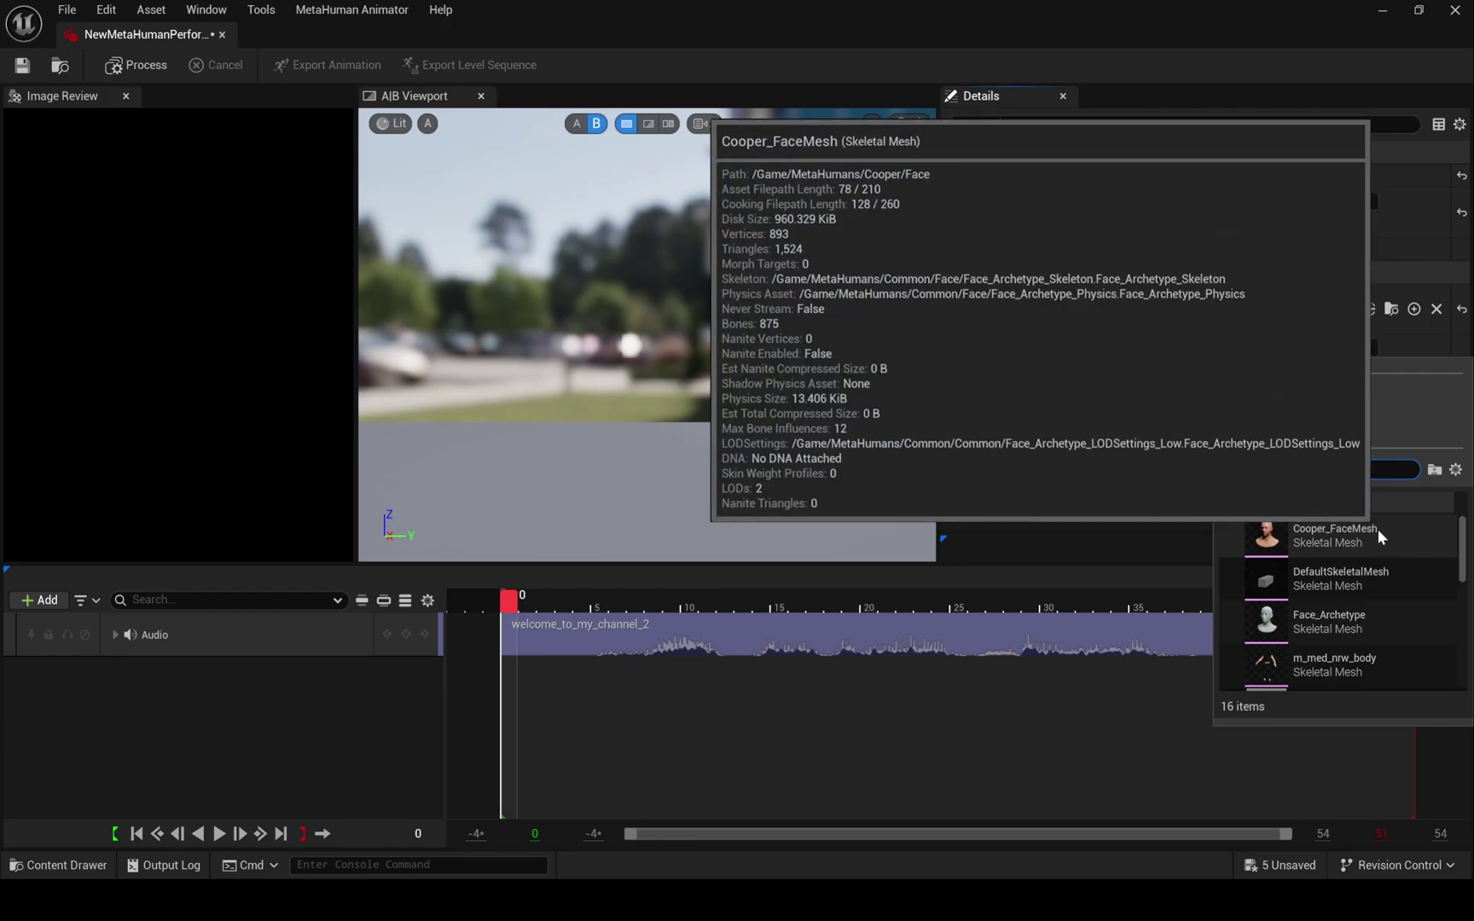
click(1354, 534)
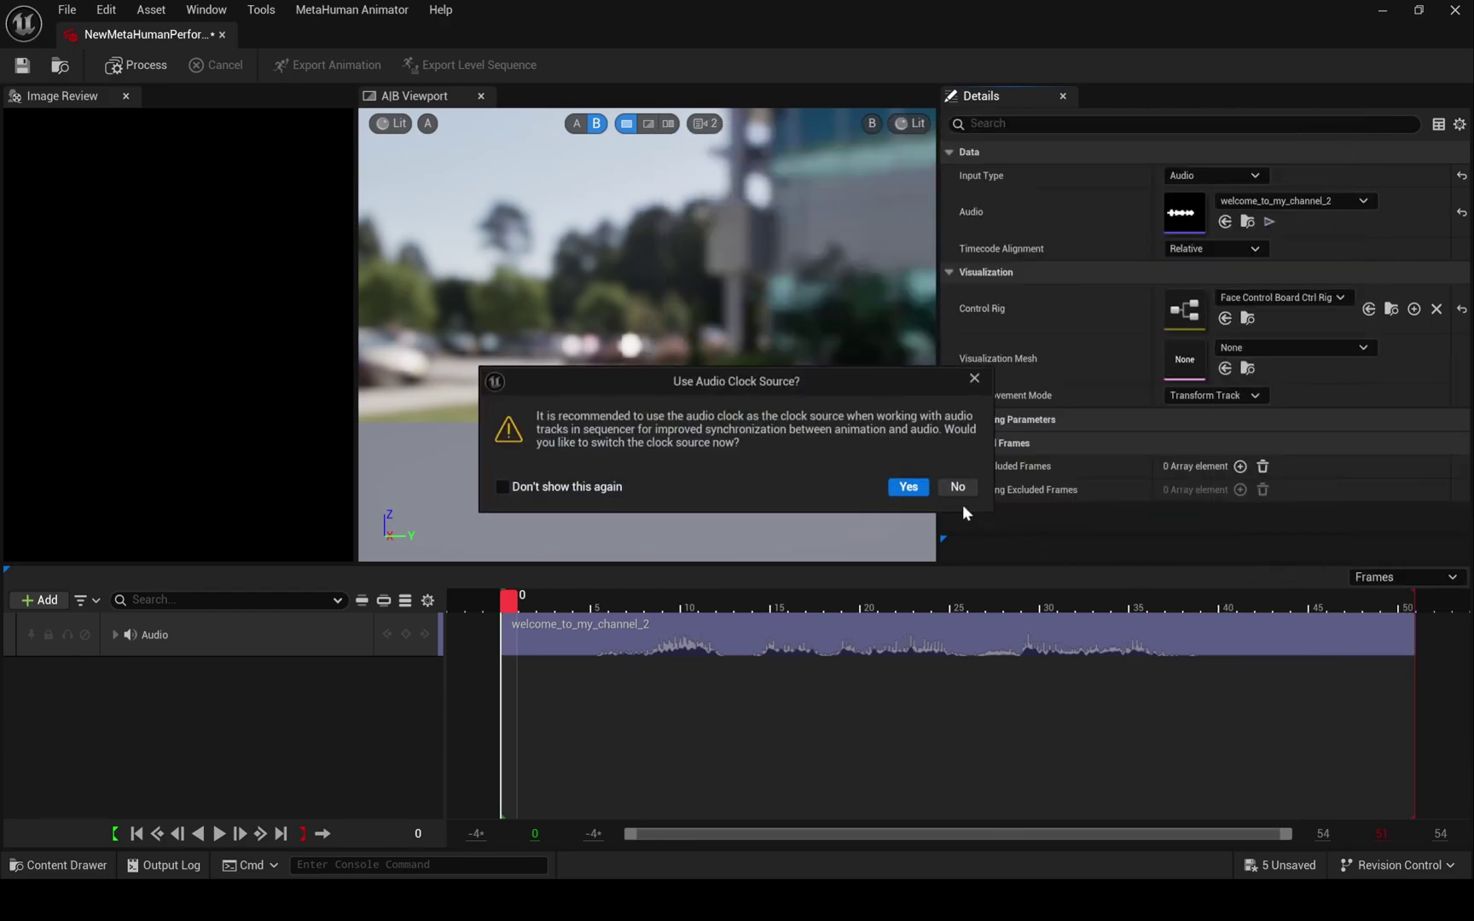
click(905, 488)
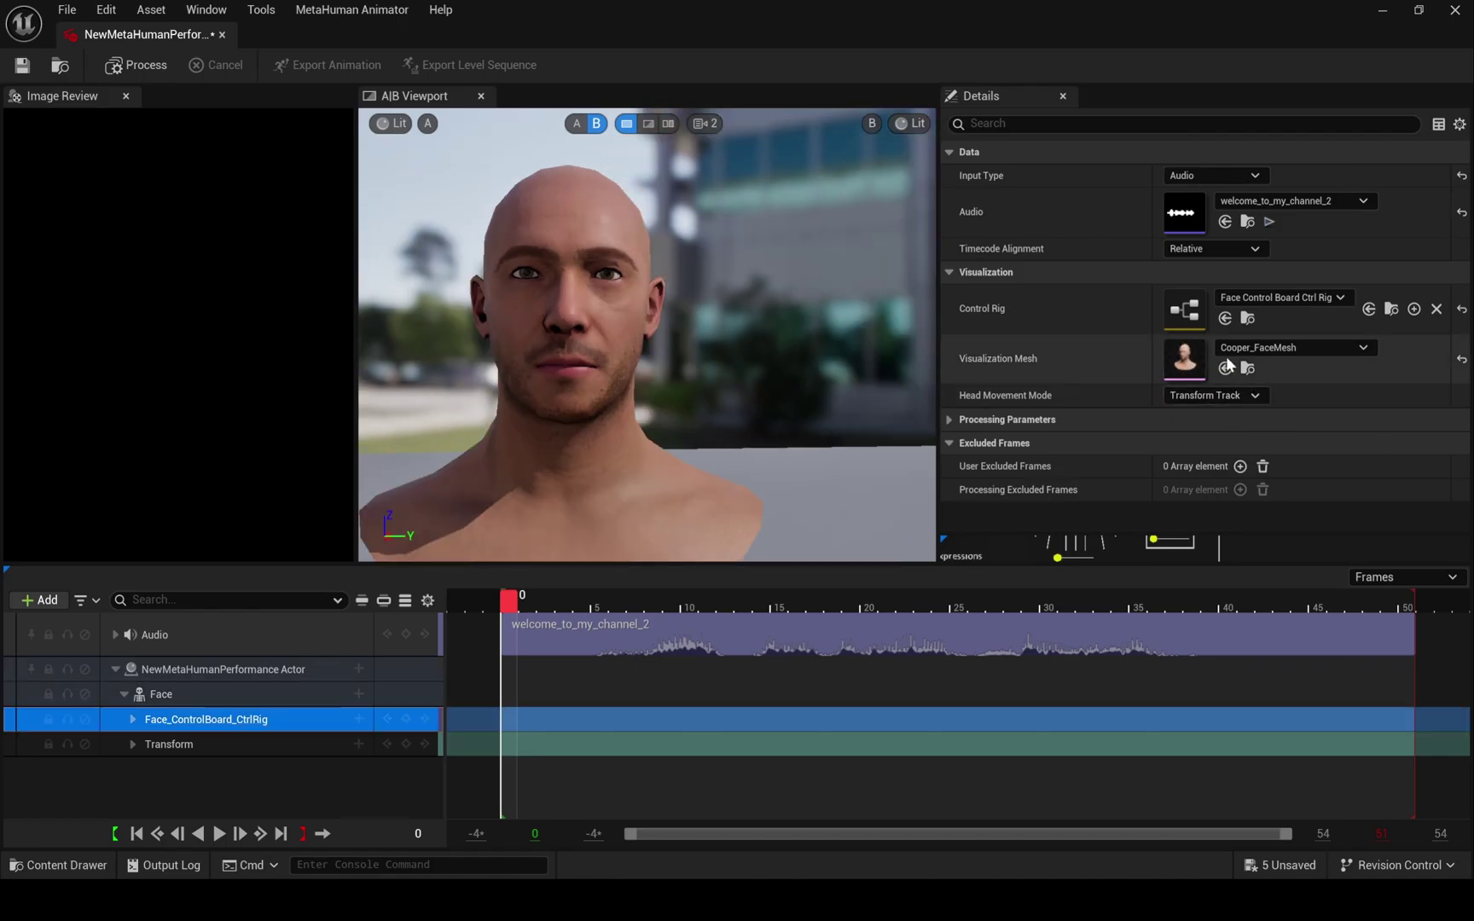
Process the performance to generate the facial animation and play it back from the first frame.
click(136, 65)
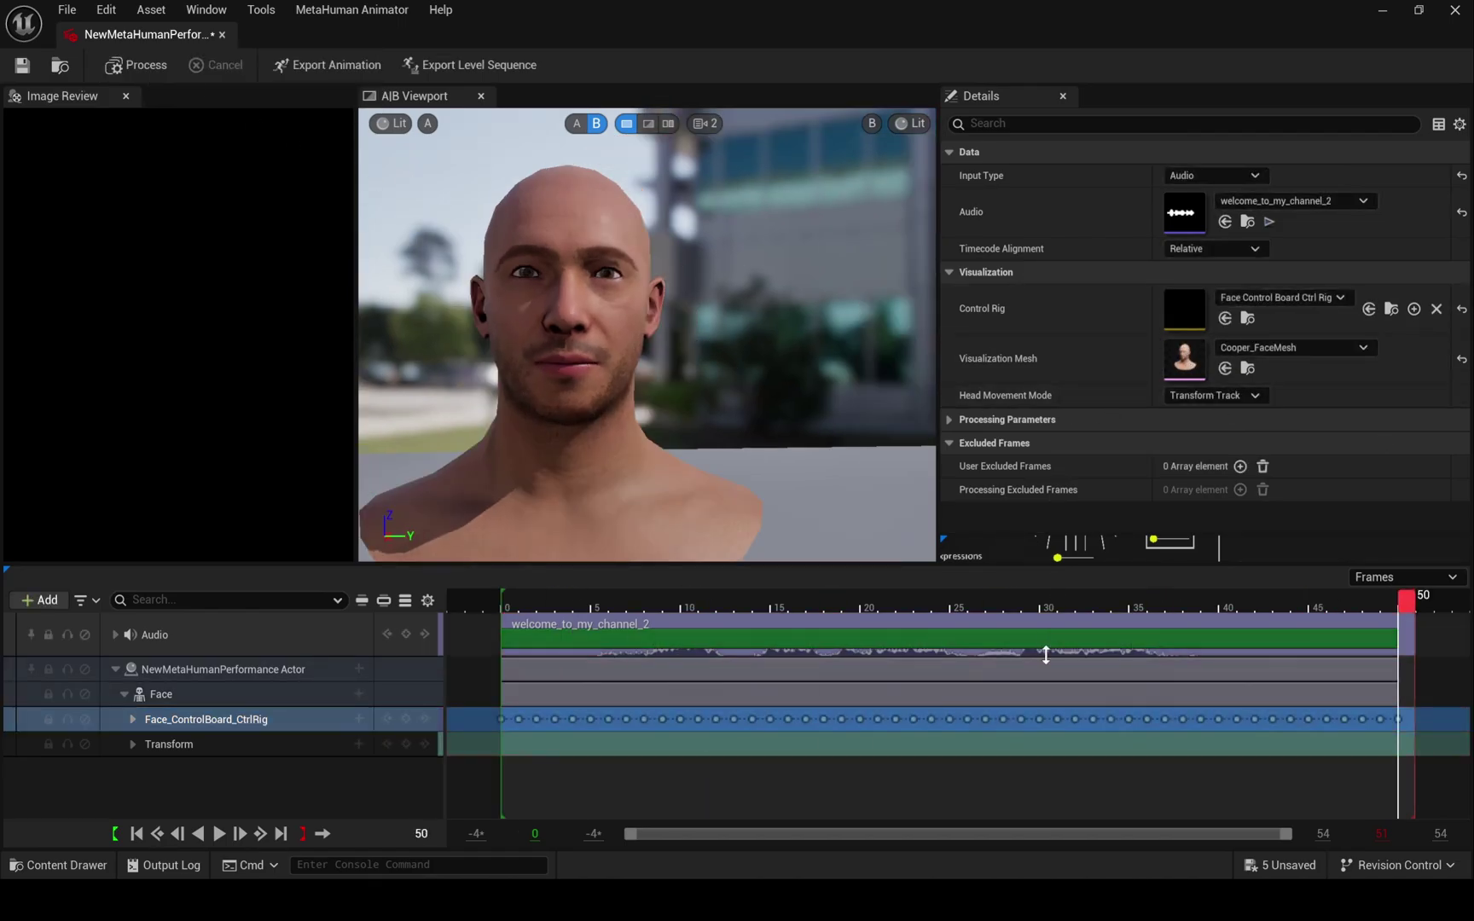
click(517, 603)
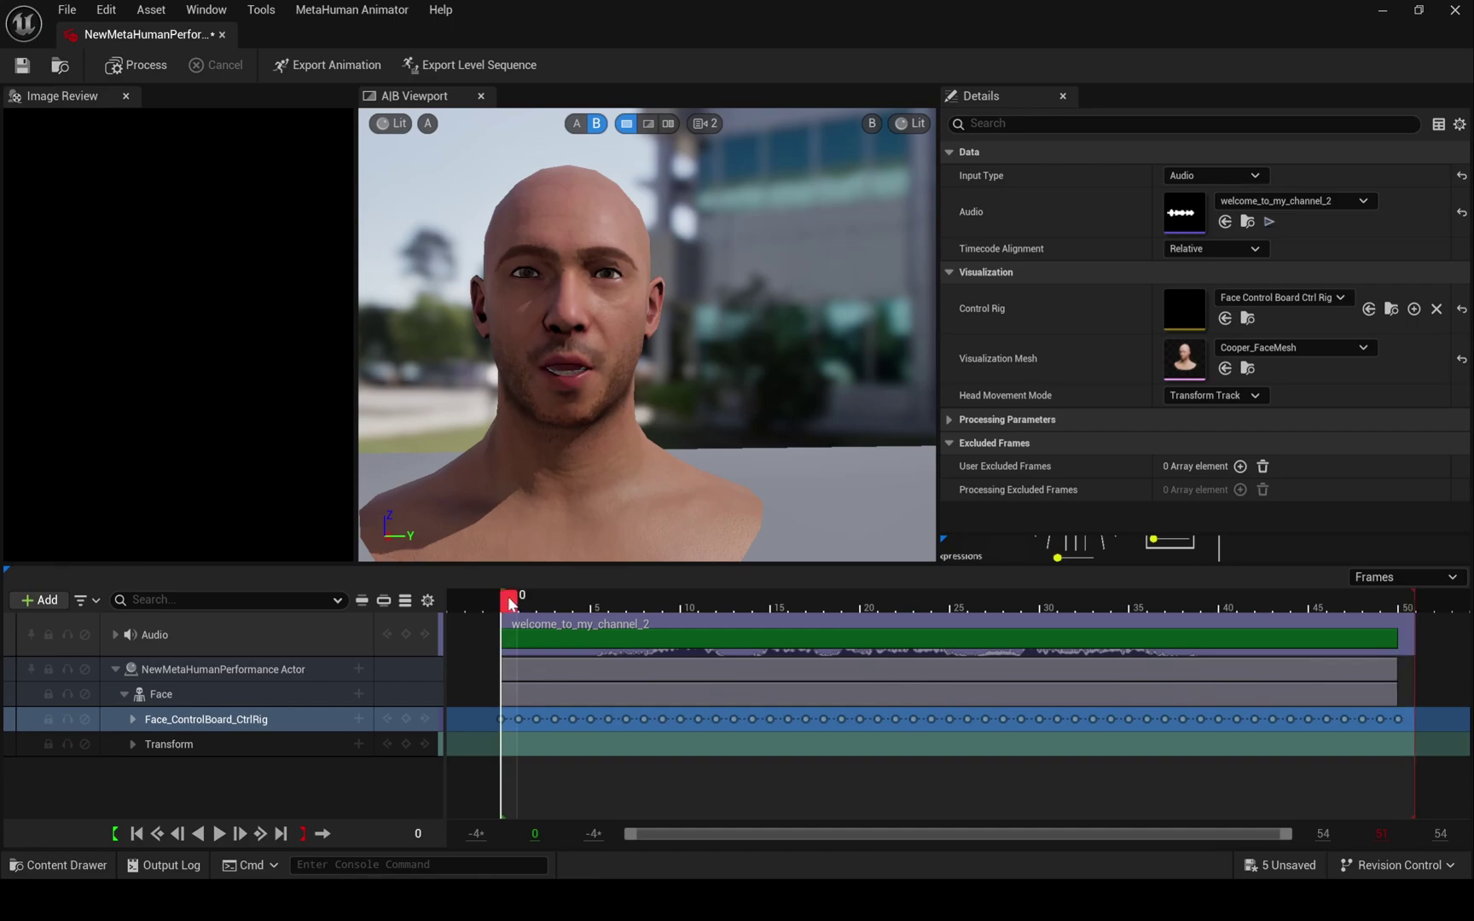
key(space)
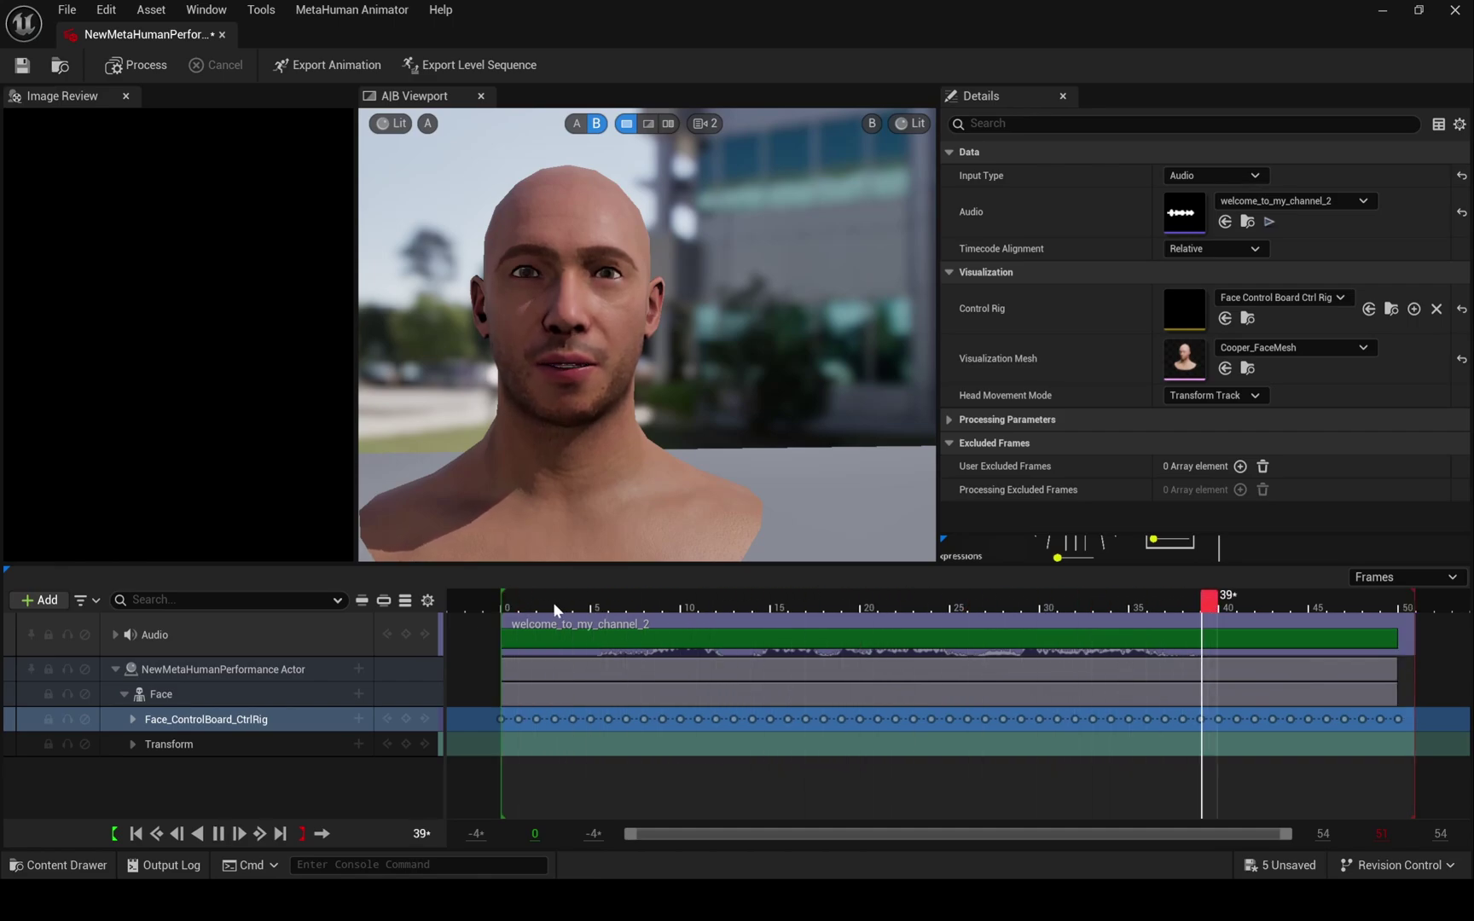
drag(549, 602, 506, 607)
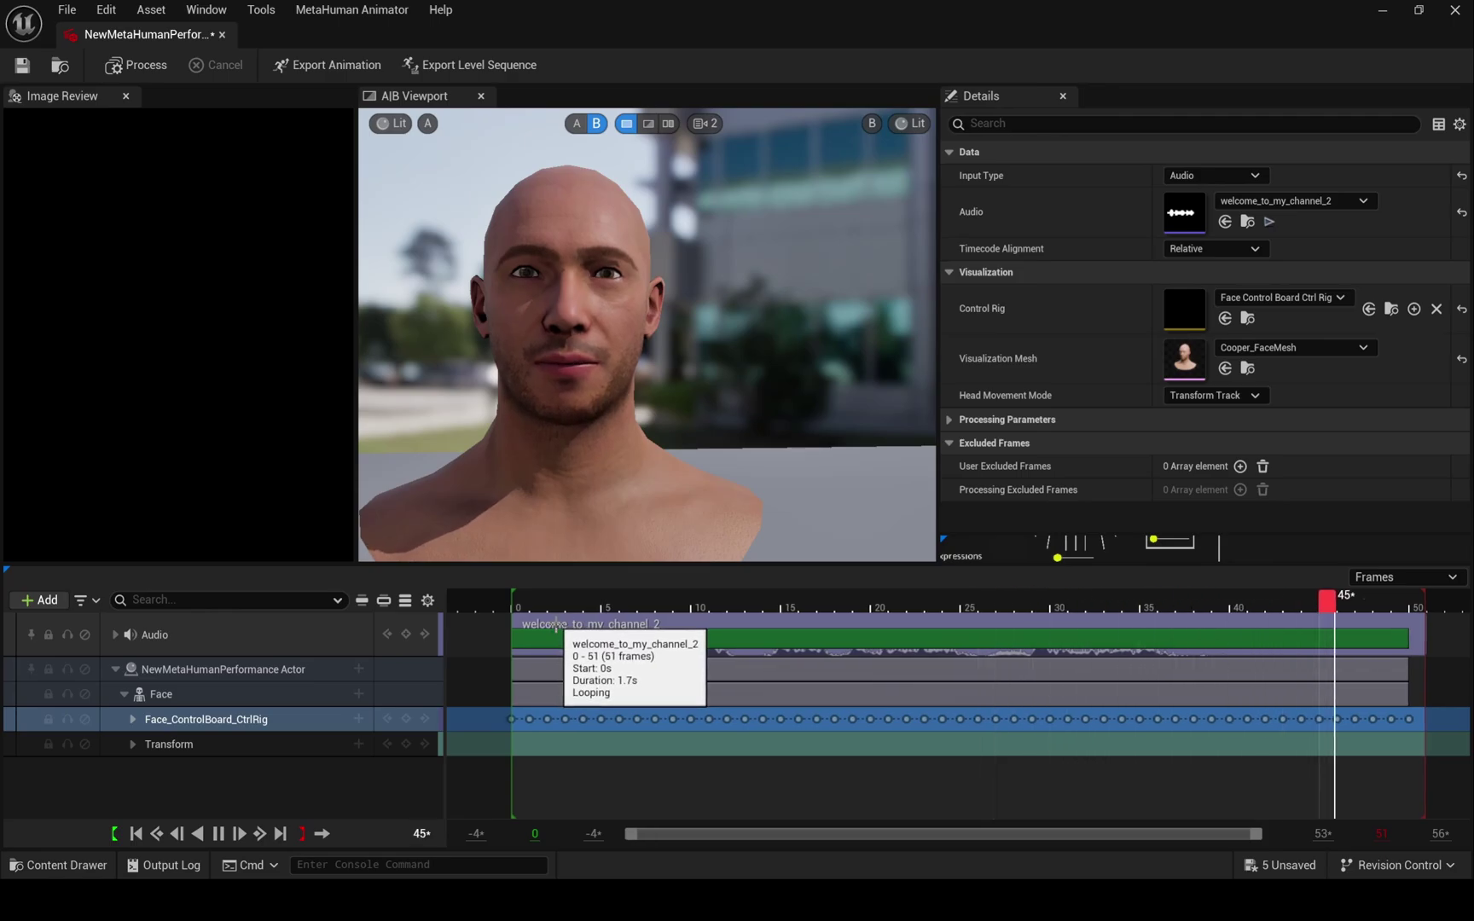
Export the performance's animation to the Content folder as welcome_dialogue, targeting the Cooper_FaceMesh skeletal mesh.
click(324, 66)
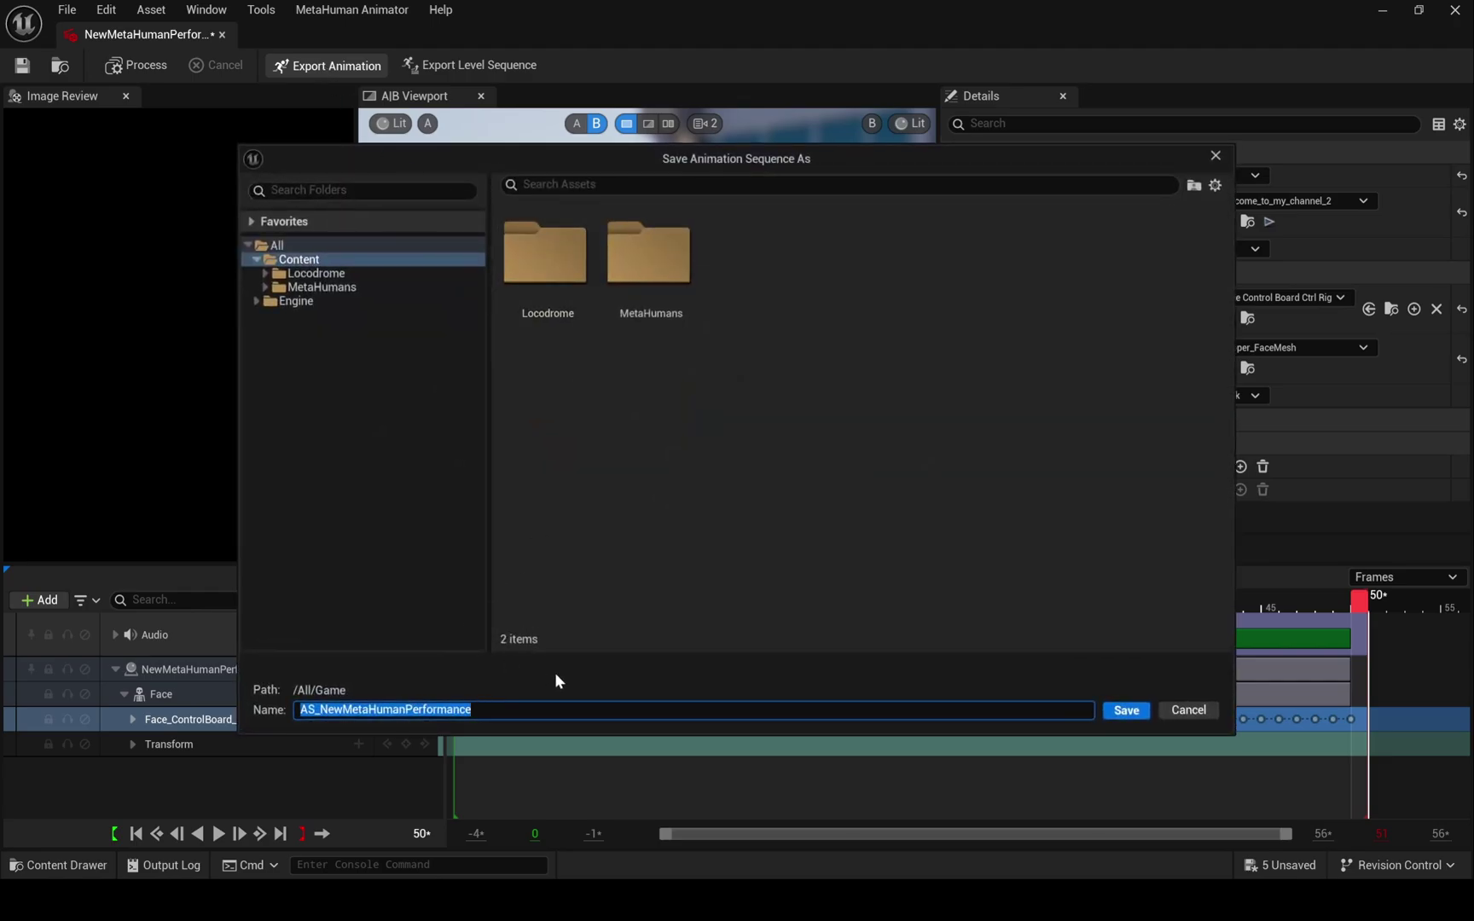
text(welcome)
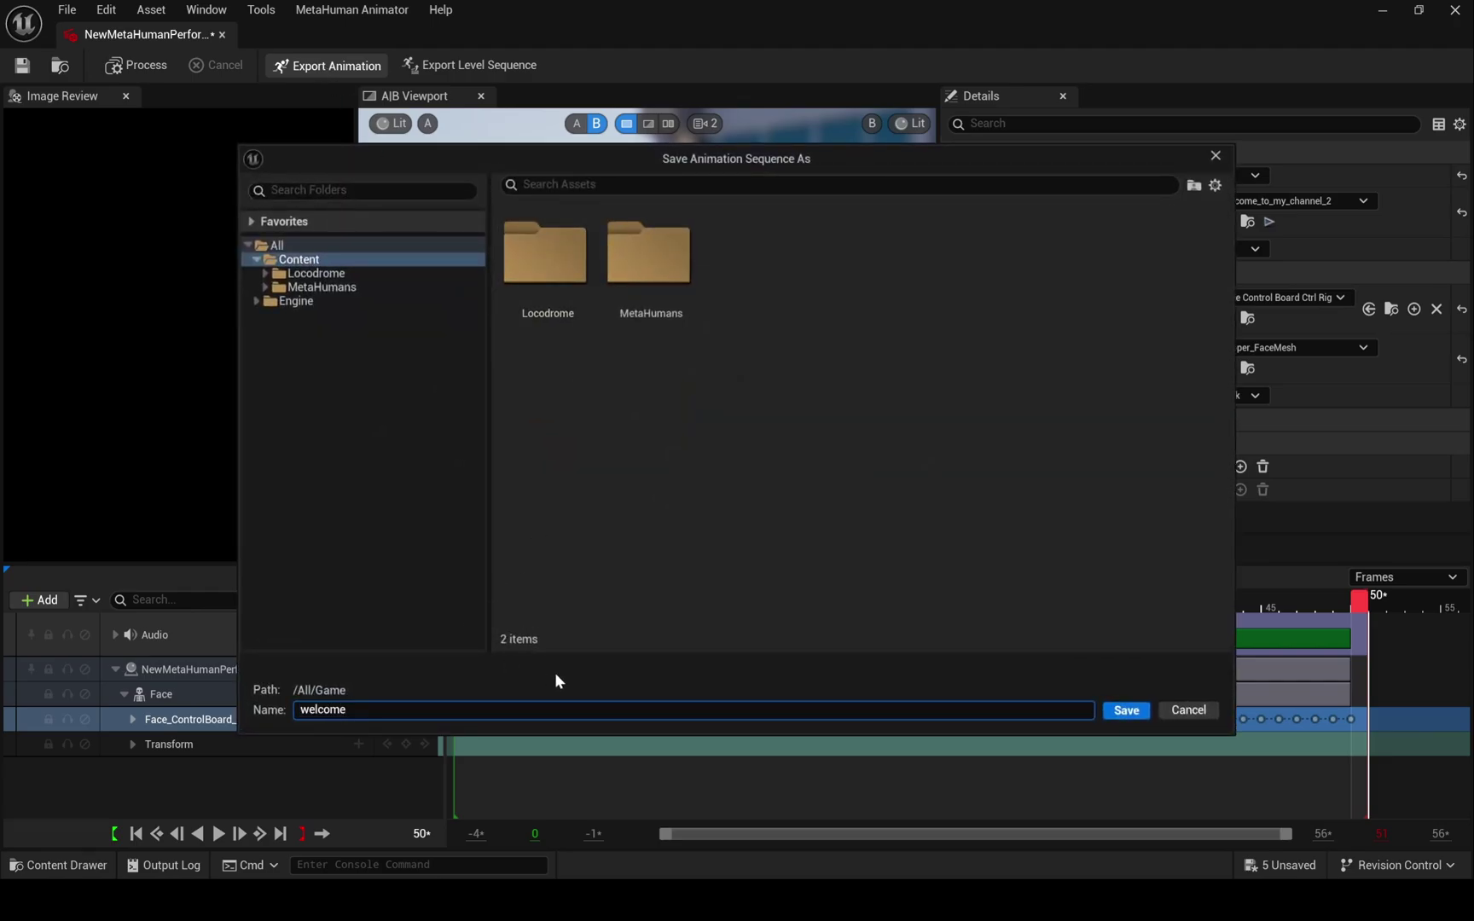
text(_dialogue)
click(1117, 712)
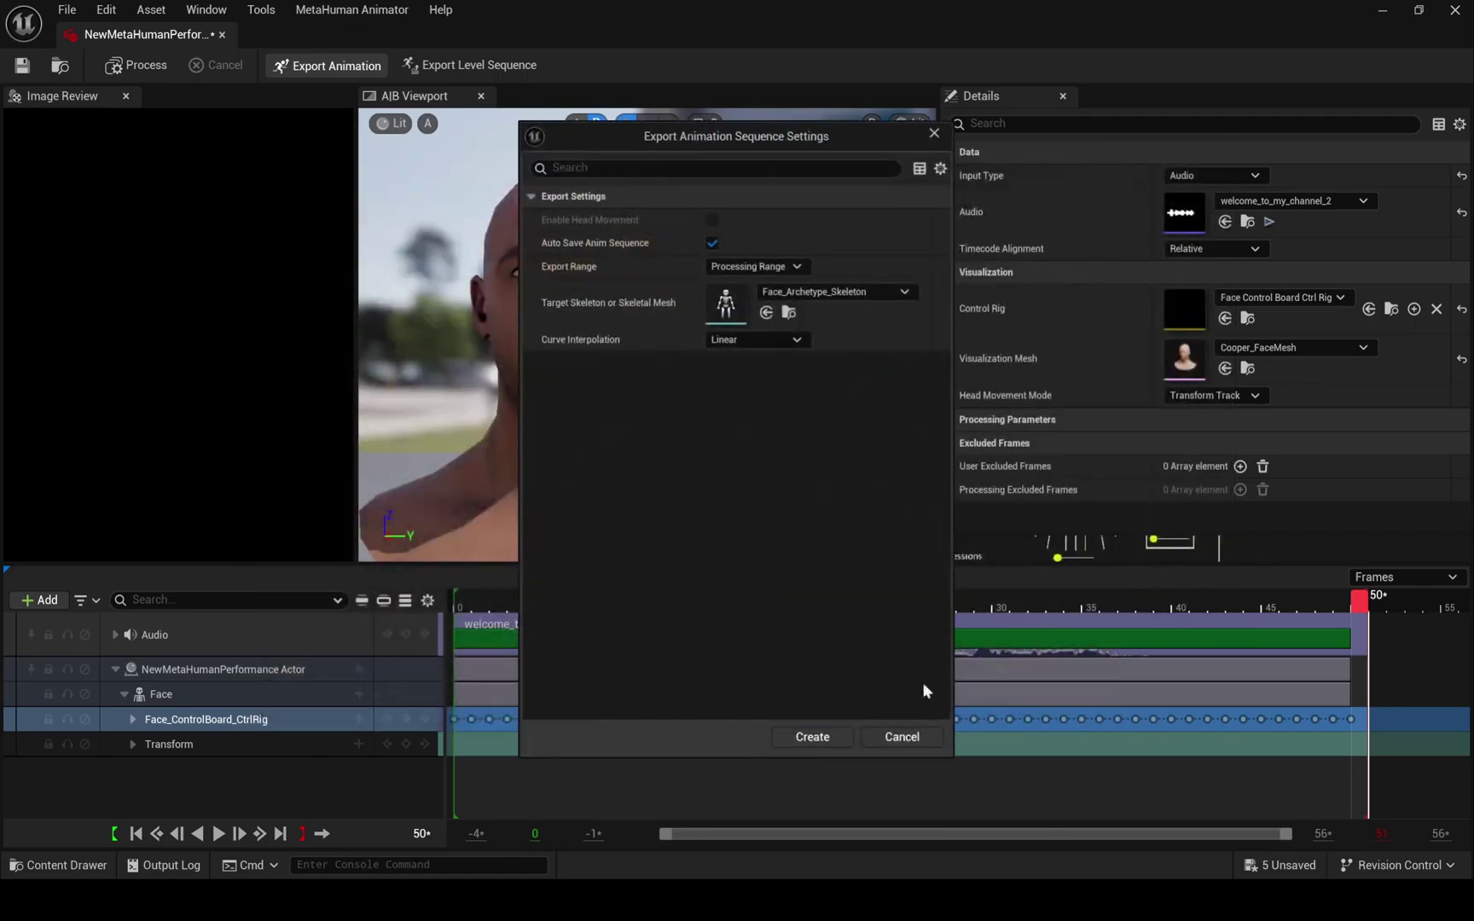
click(832, 292)
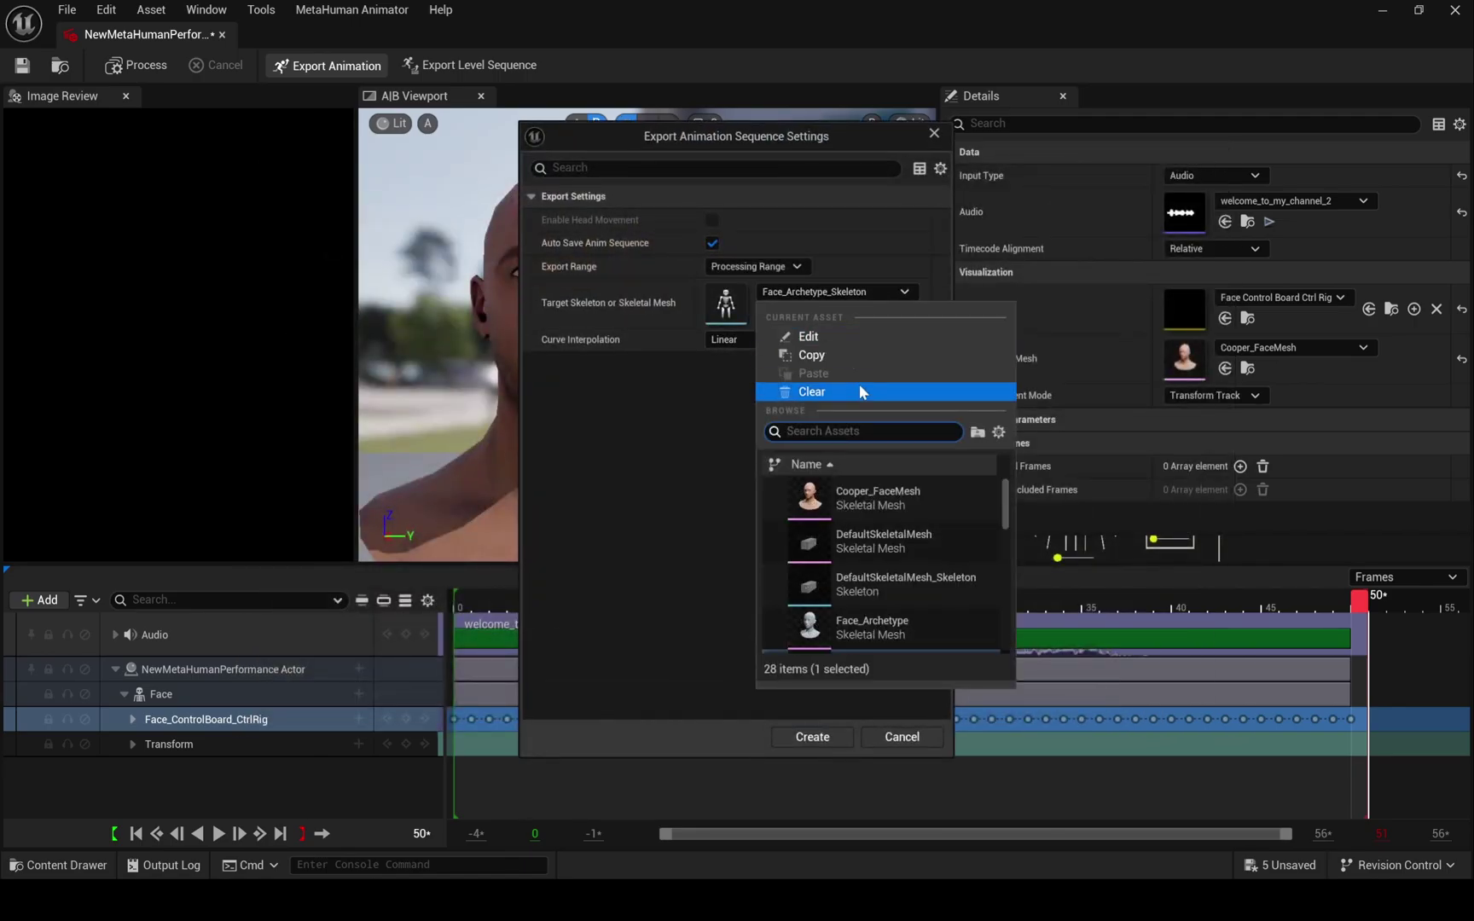
click(858, 499)
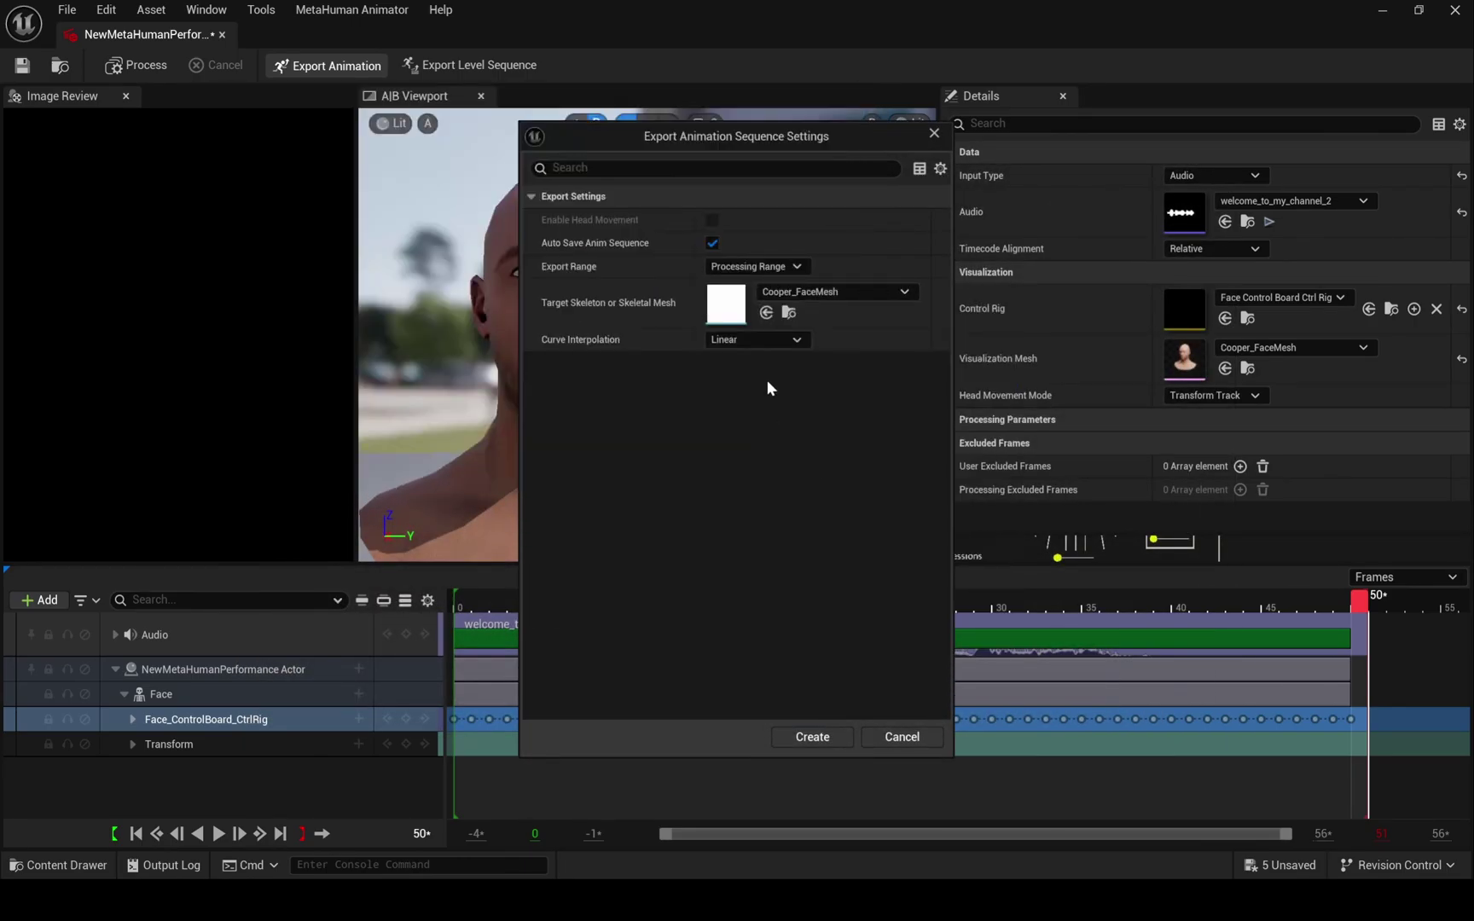
click(811, 735)
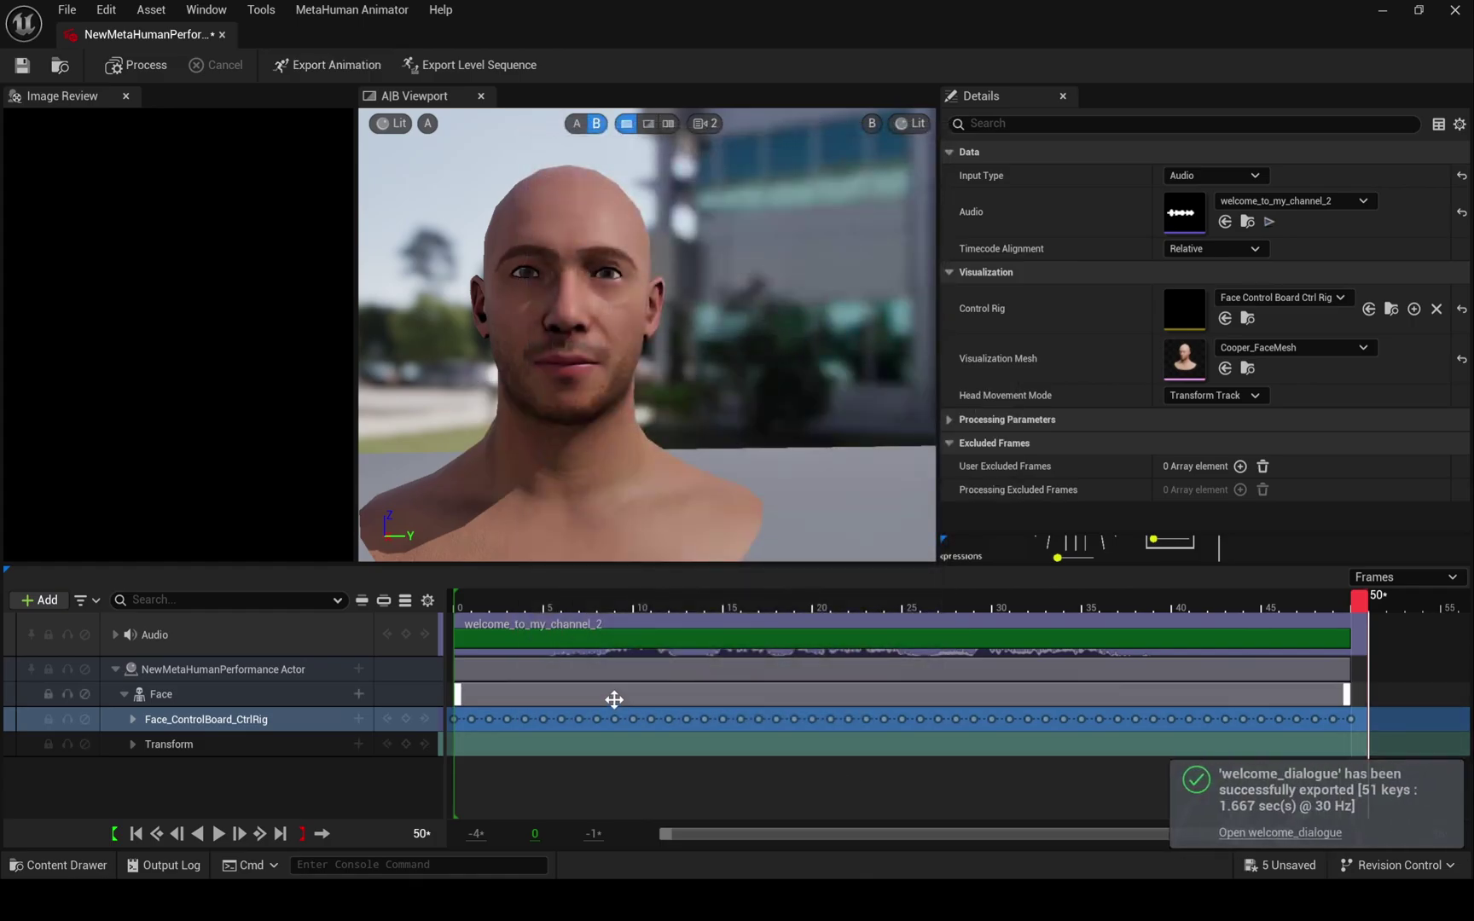
Save and close the performance, and open the exported welcome_dialogue animation sequence from the Content folder for review.
key(ctrl+s)
click(221, 36)
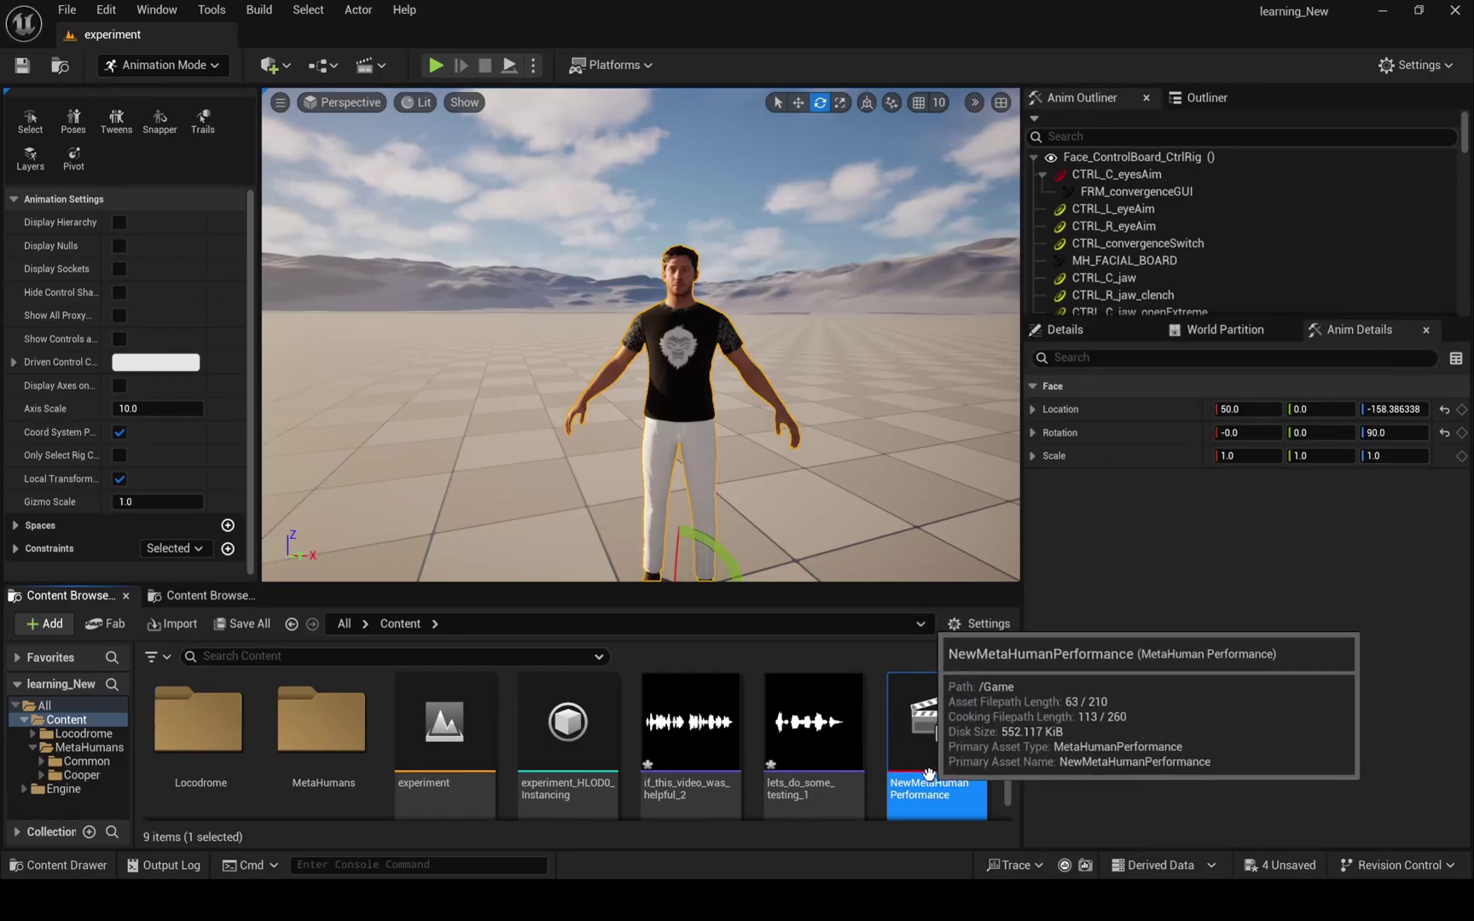
scroll(593, 756, down, 2)
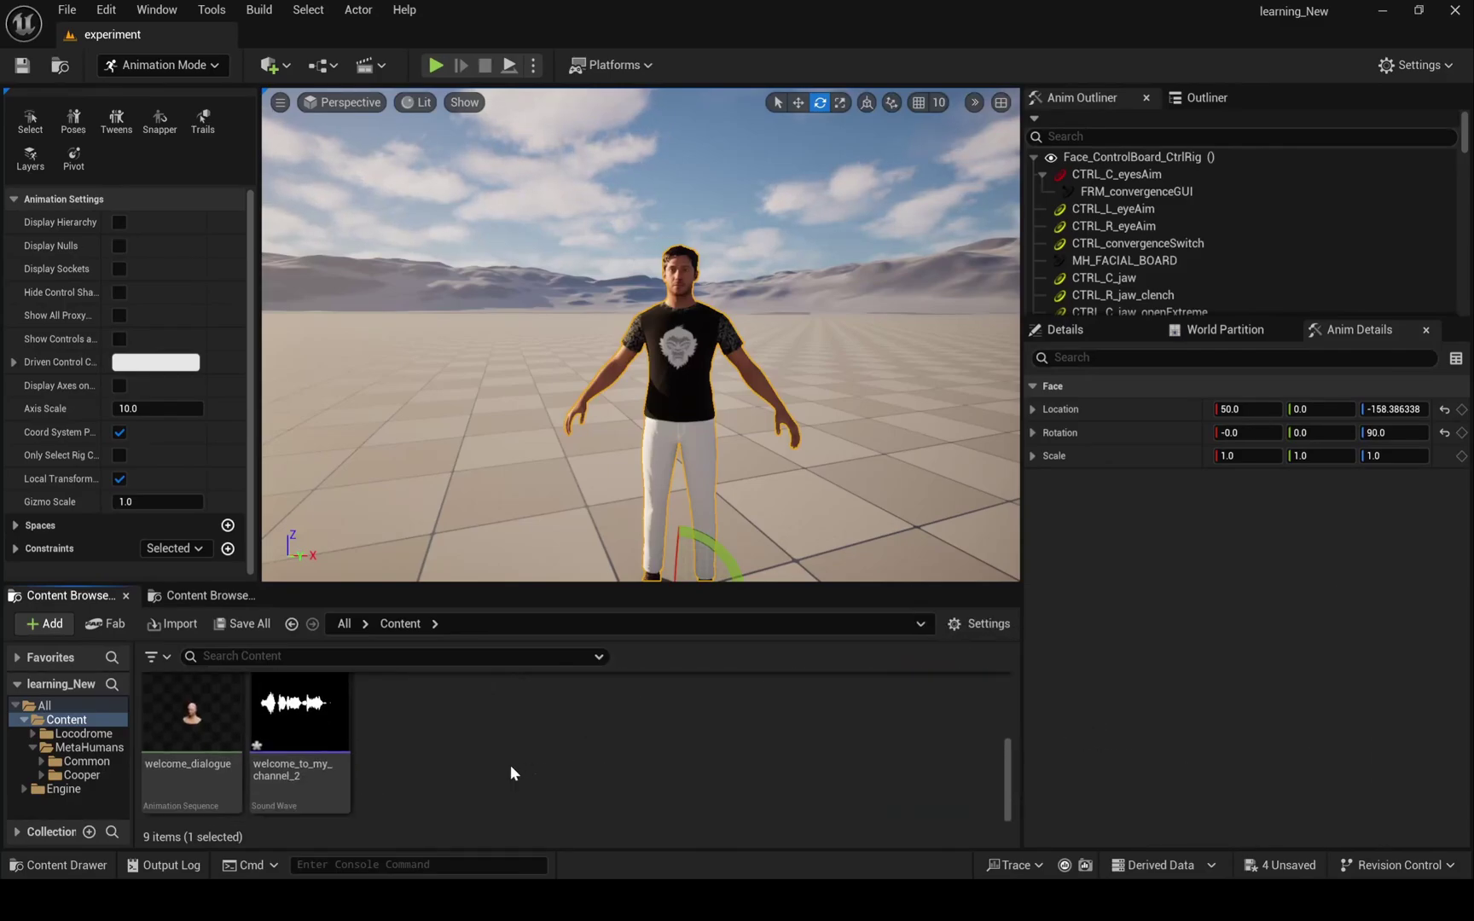
double_click(199, 755)
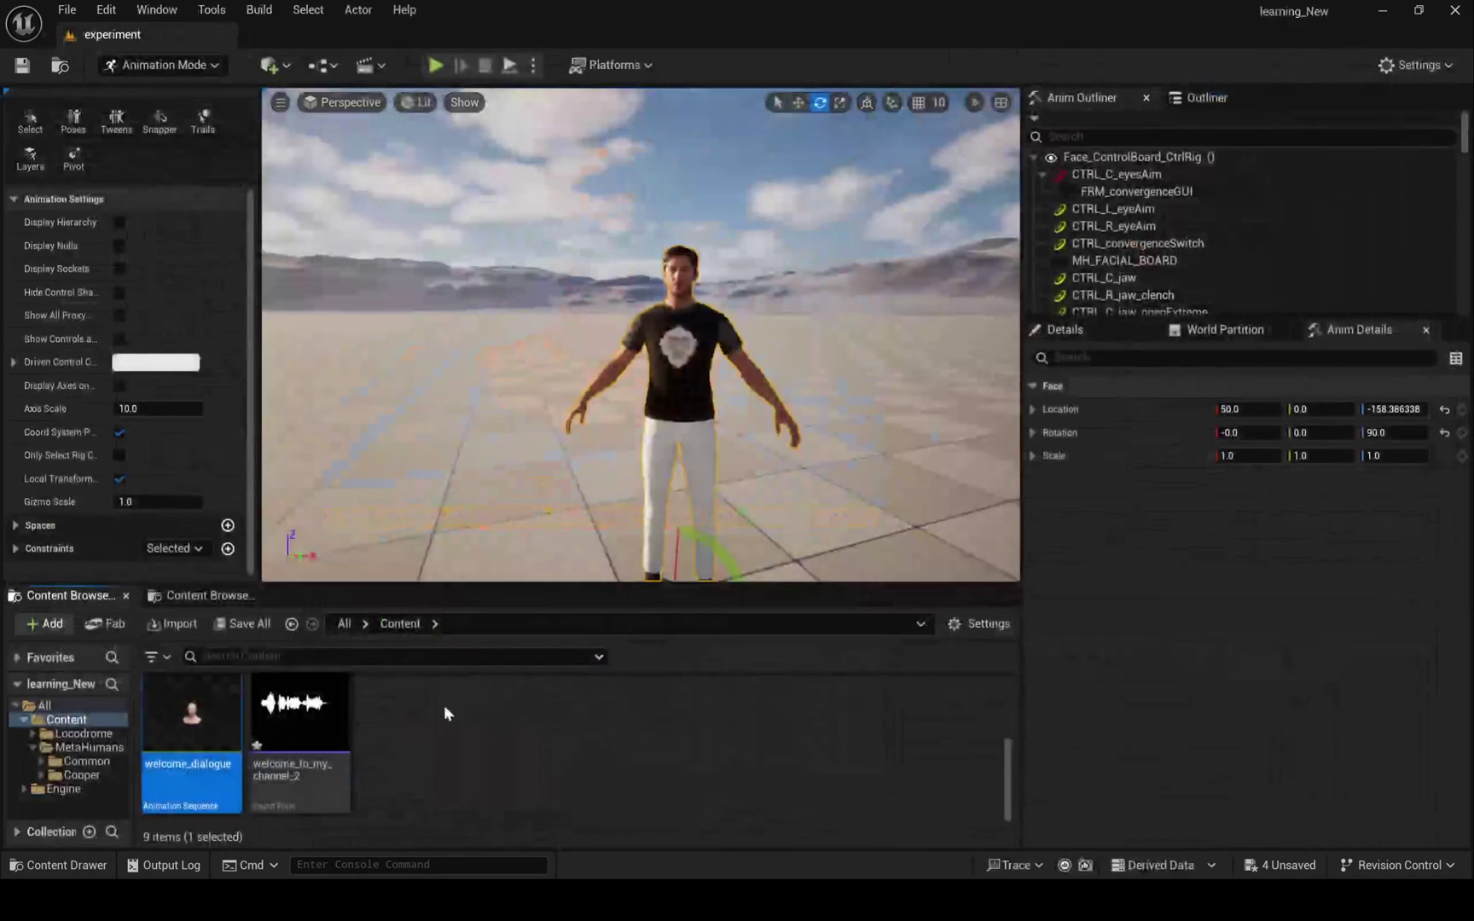
click(439, 717)
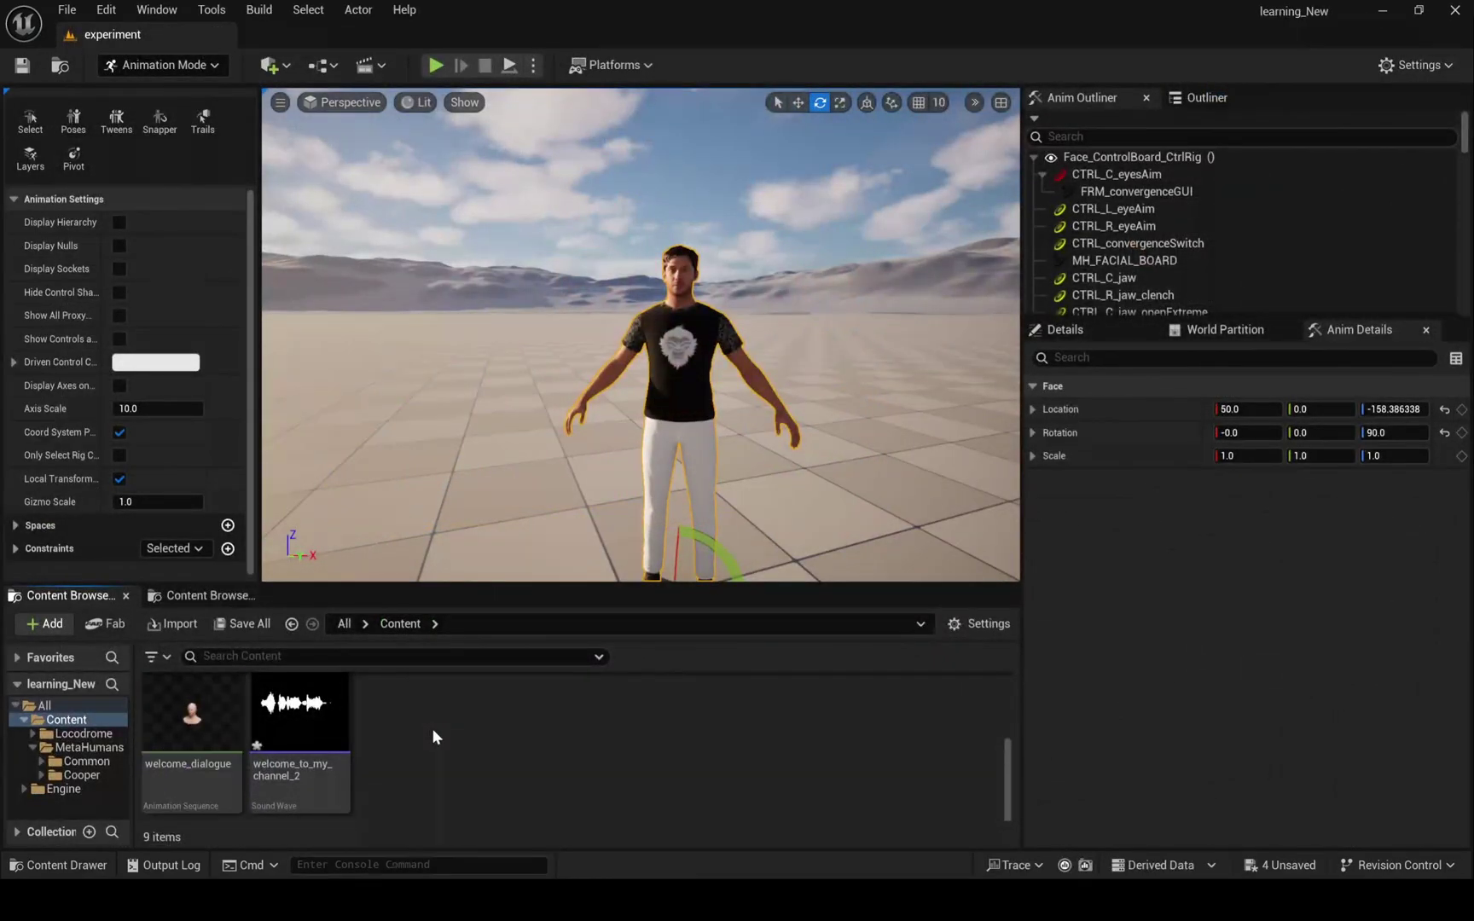
Start creating and processing MetaHuman performances from the lets_do_some_testing_1 and if_this_video_was_helpful_2 sound waves together.
scroll(512, 768, up, 3)
scroll(474, 802, up, 2)
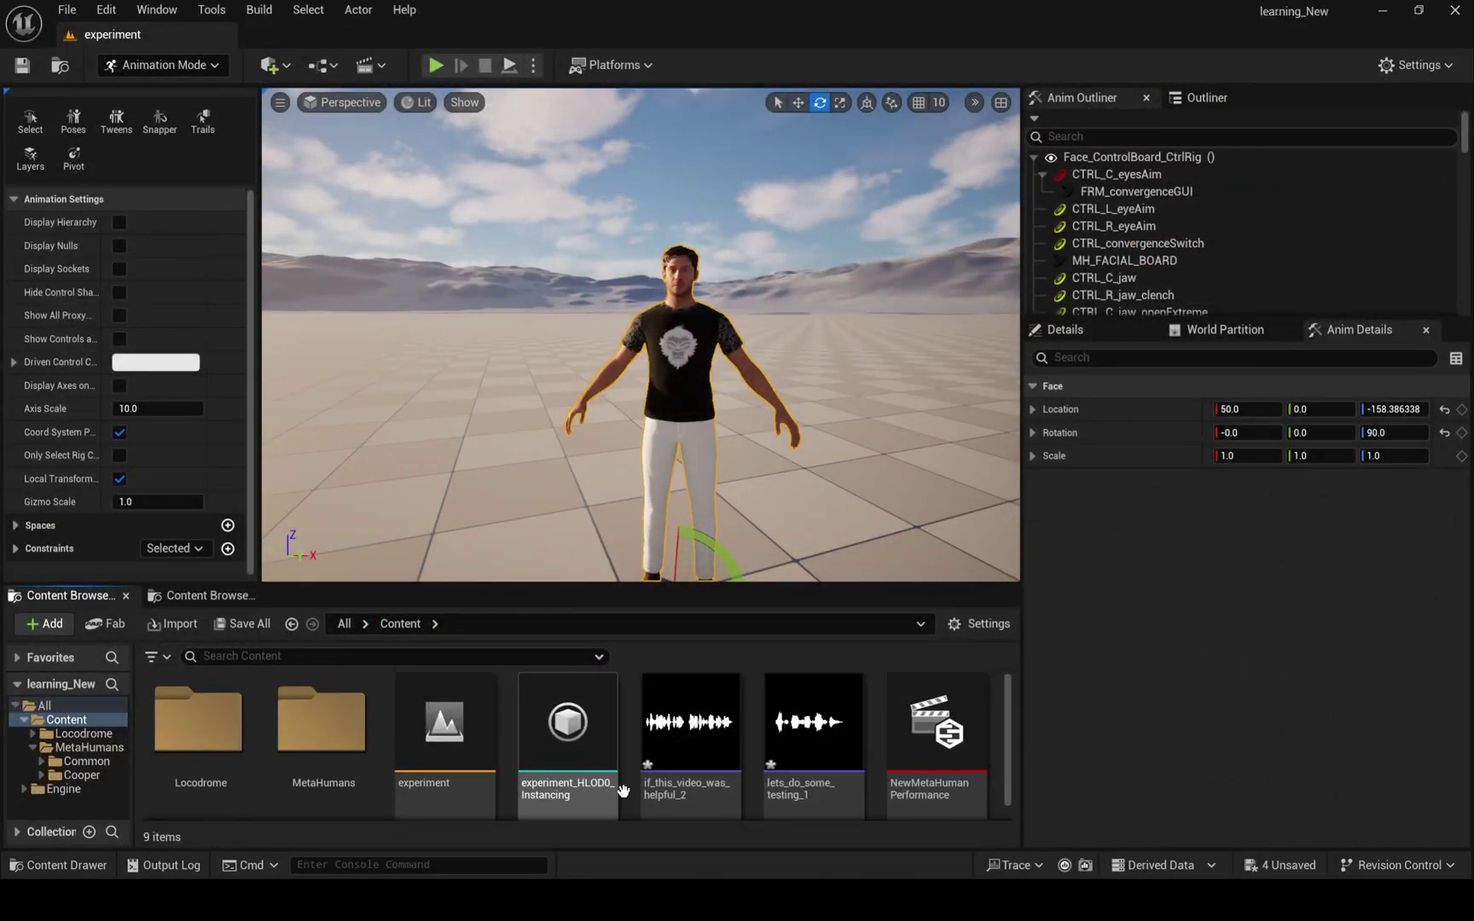
mouse_move(809, 739)
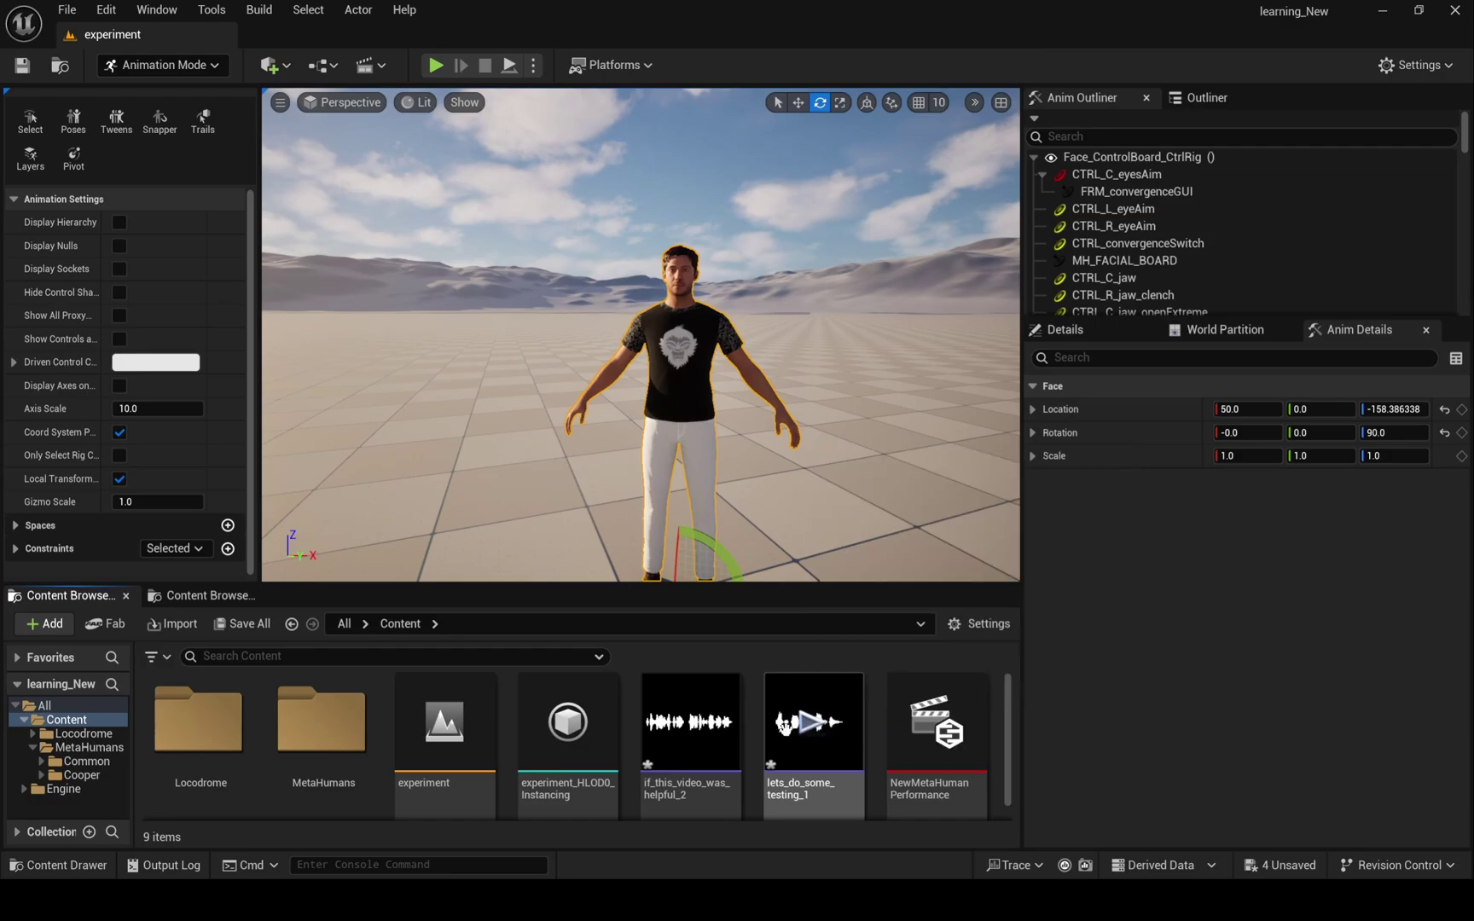
mouse_move(818, 795)
scroll(817, 795, down, 1)
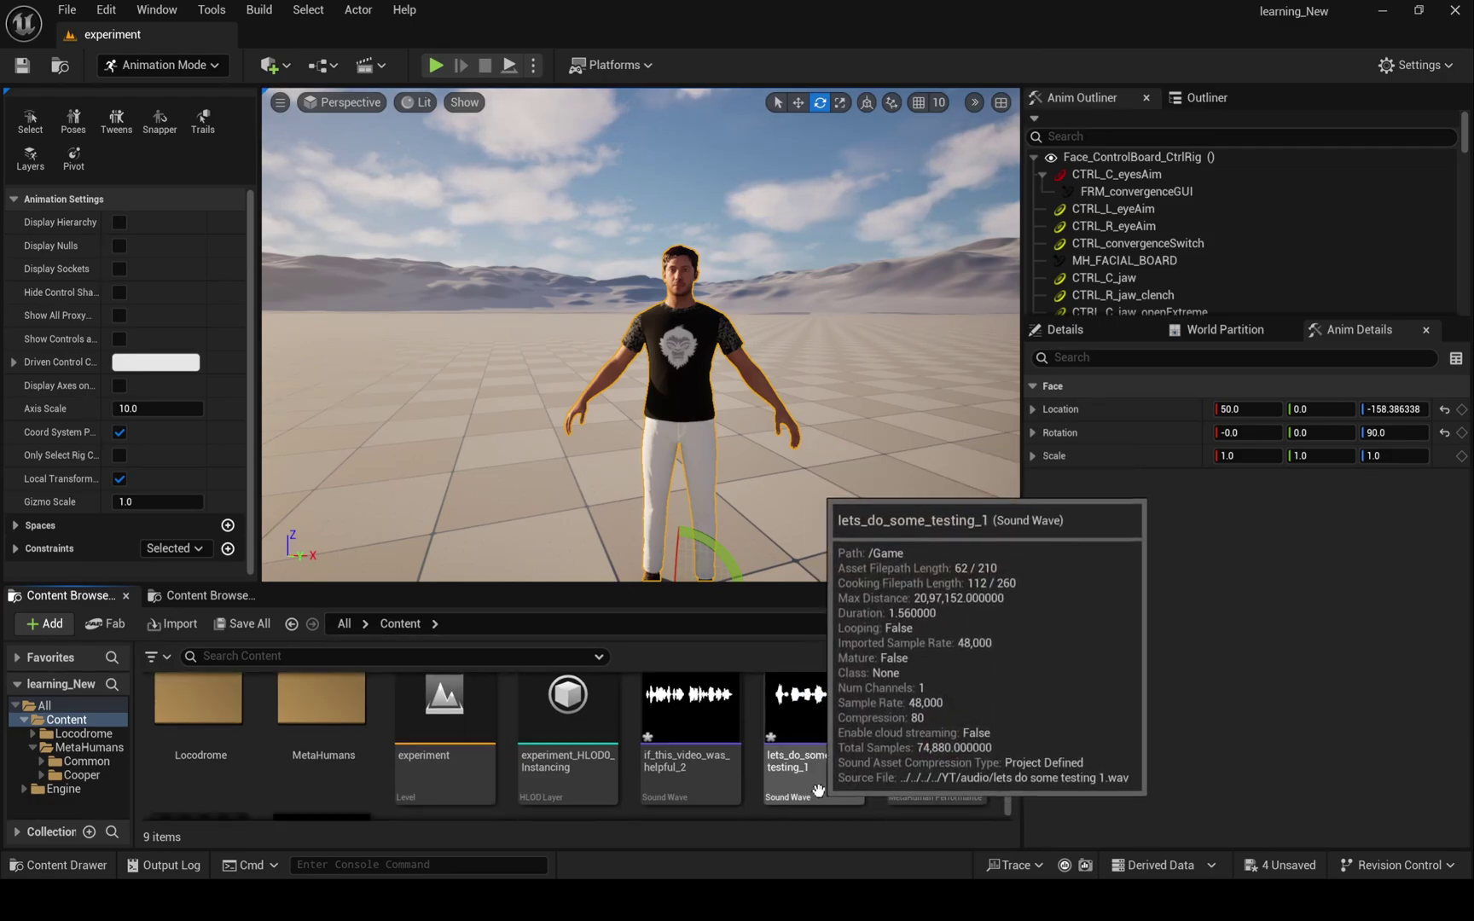
click(819, 751)
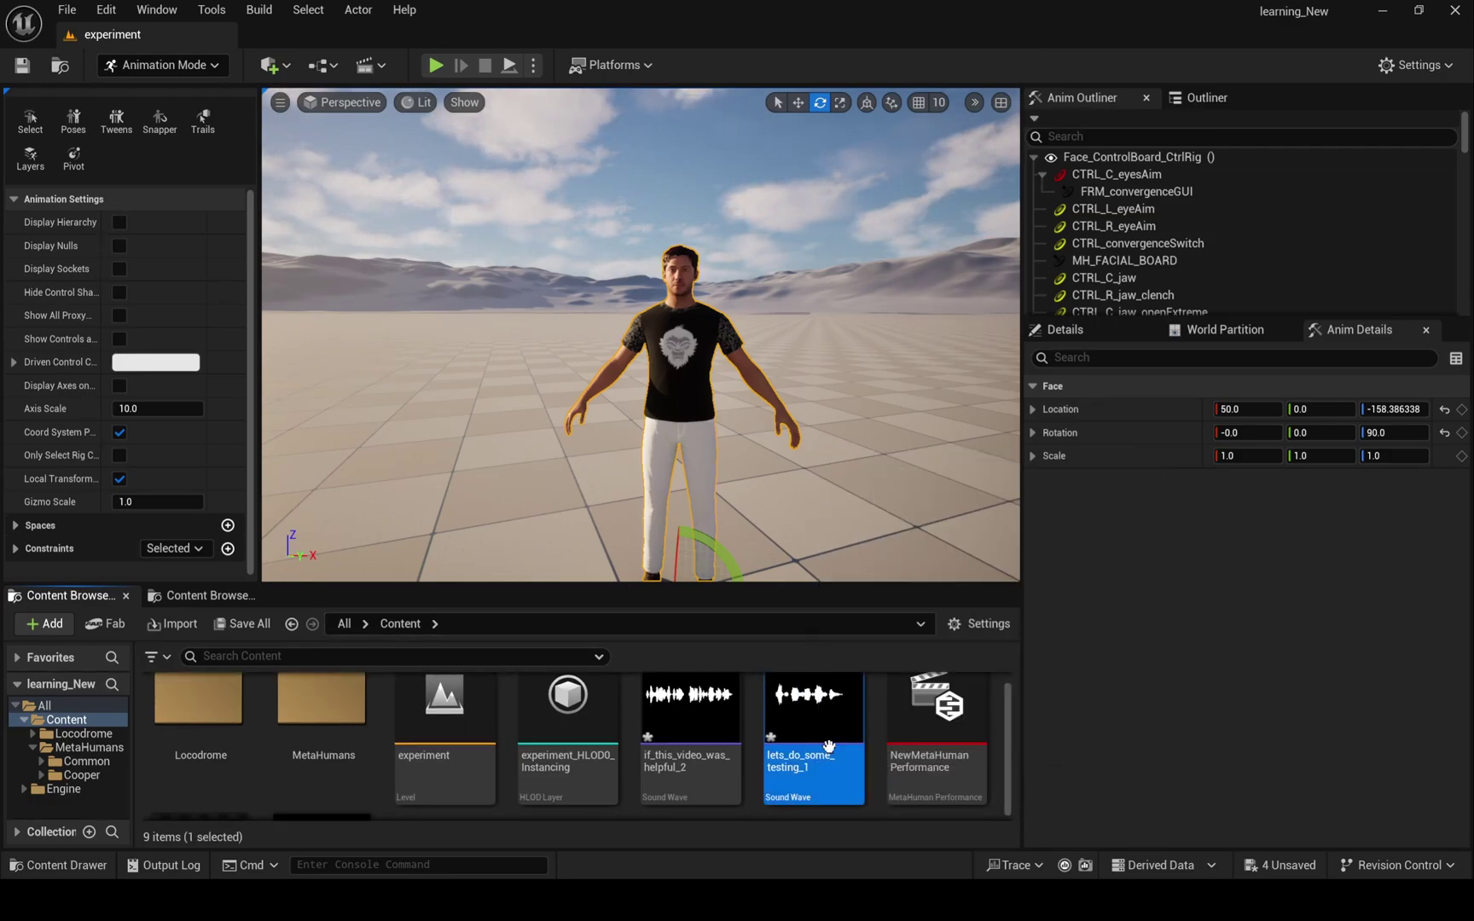
ctrl+click(715, 739)
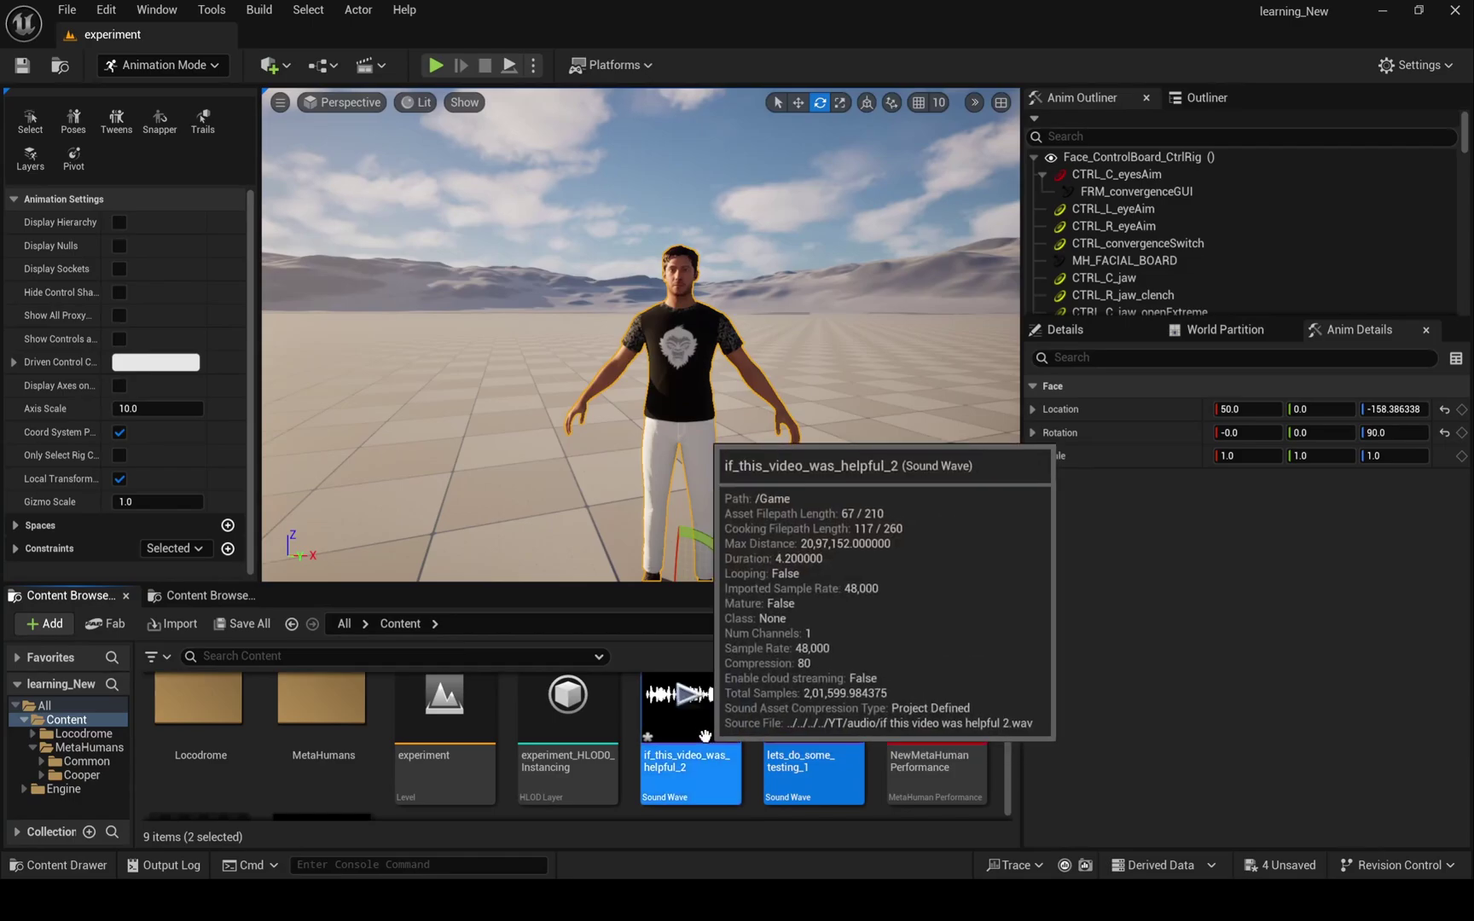
right_click(715, 738)
mouse_move(922, 96)
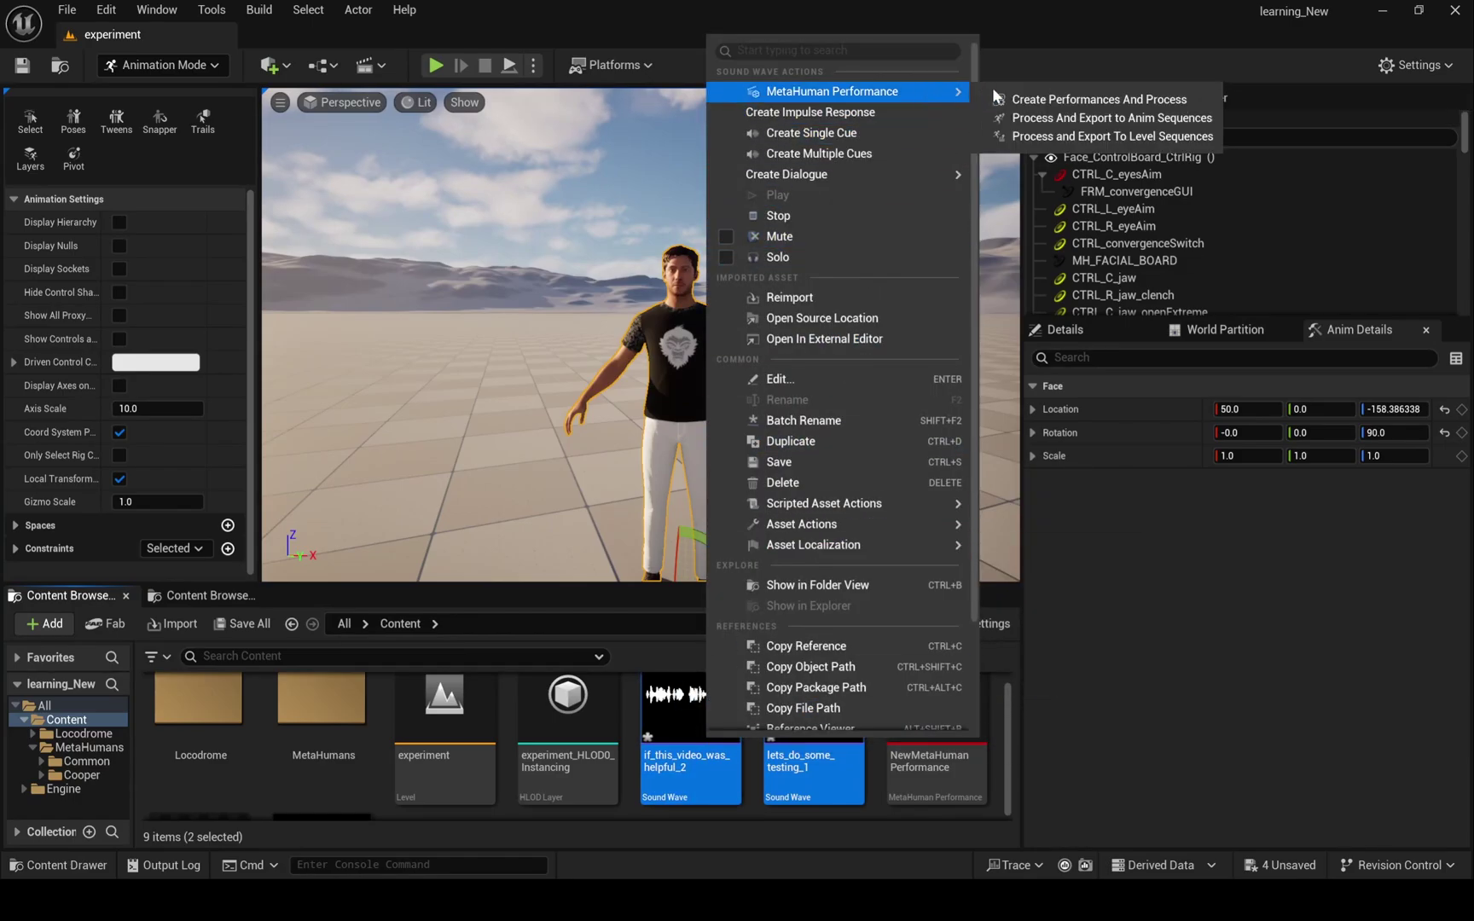
click(1043, 100)
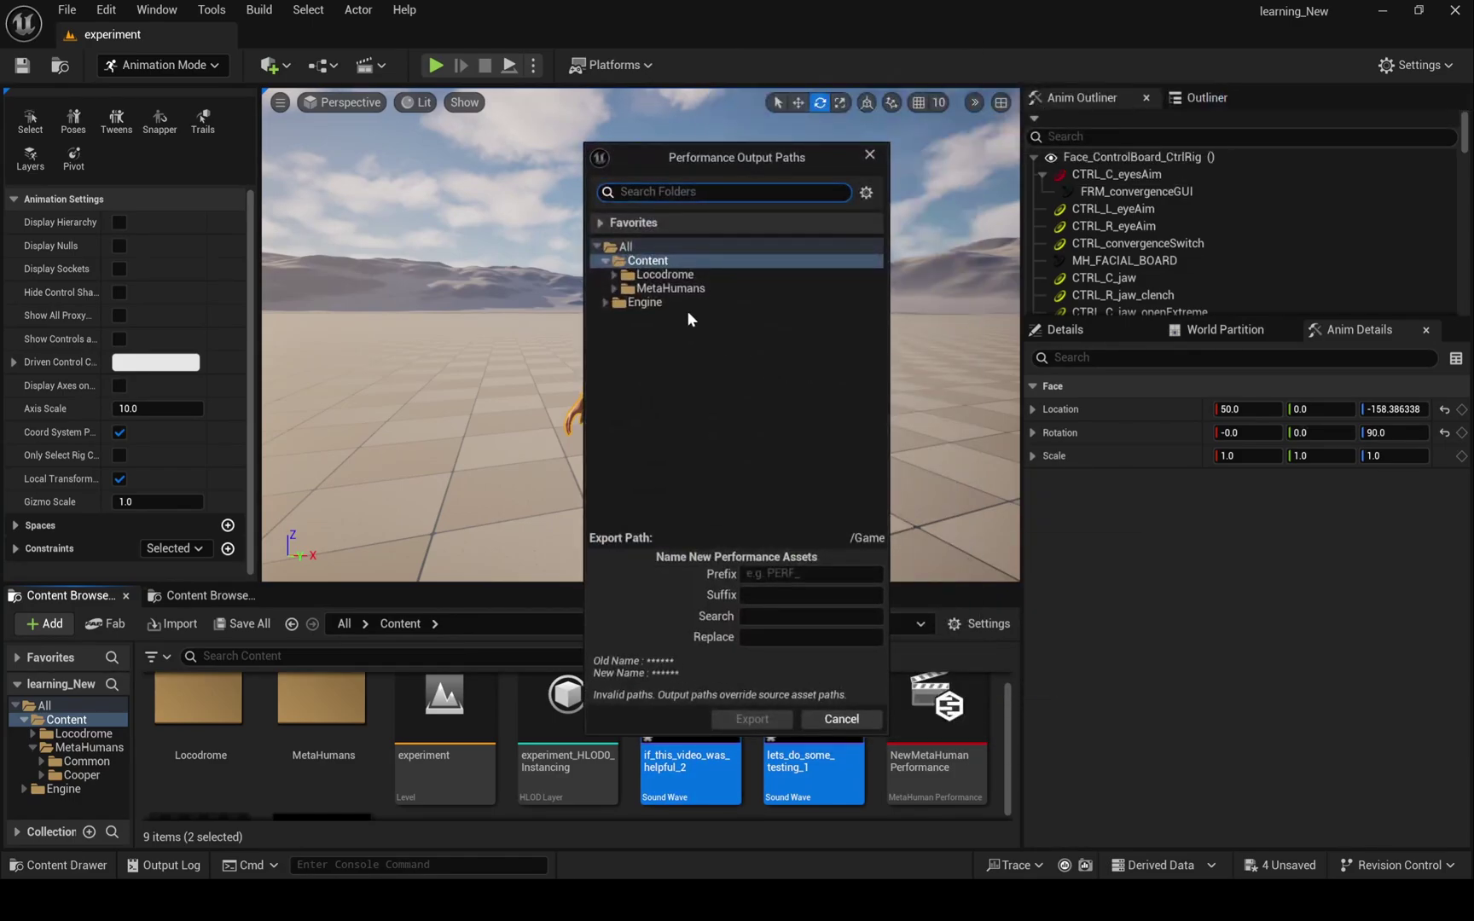
Create a dialogues folder under Content and confirm it as the output path for the new performances.
click(643, 470)
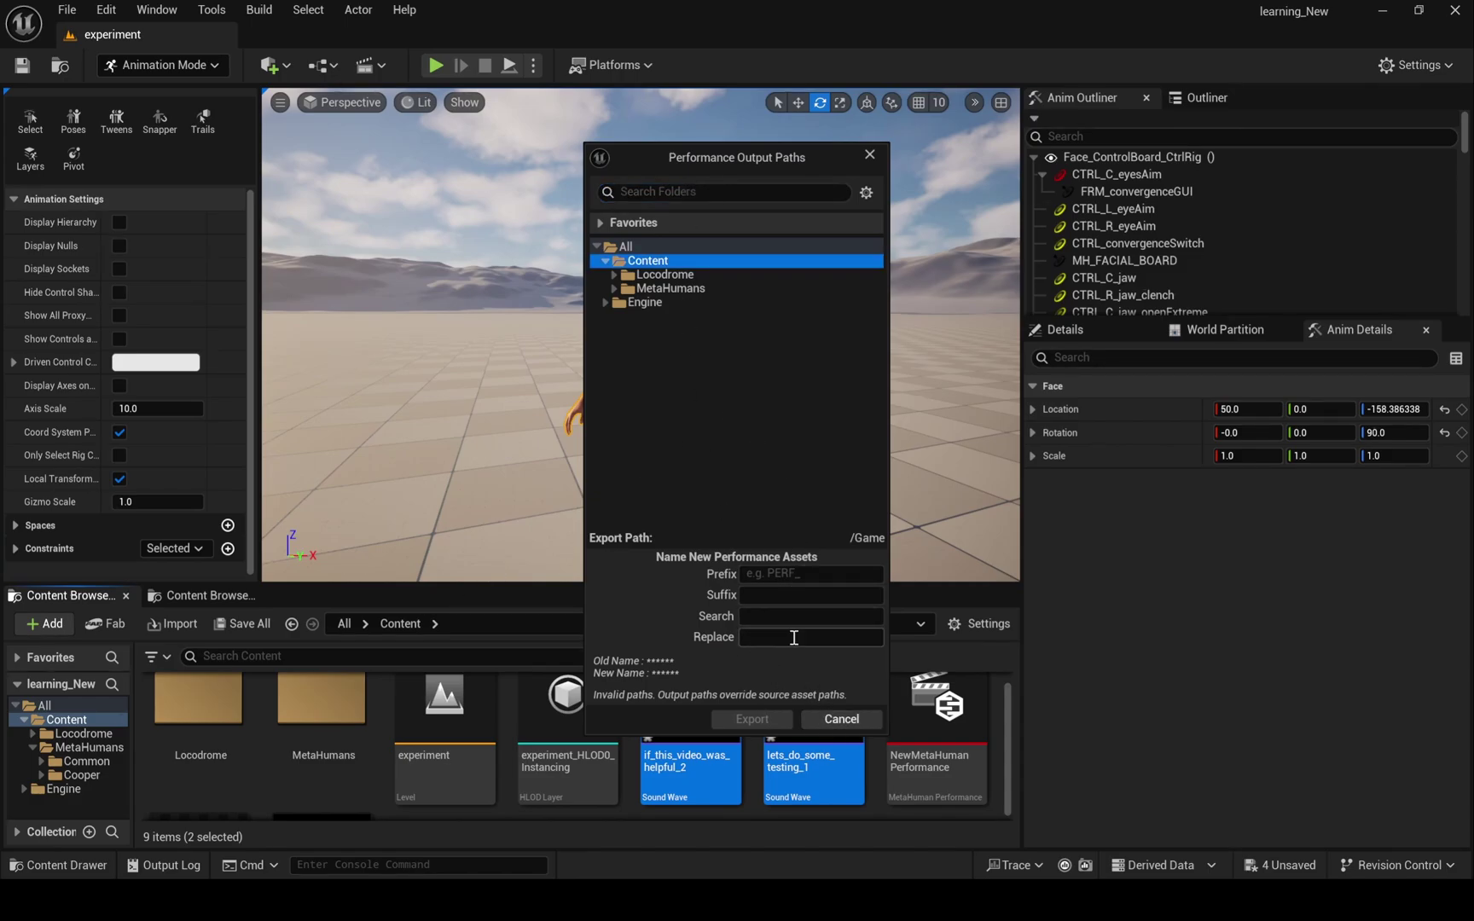
right_click(719, 374)
click(771, 389)
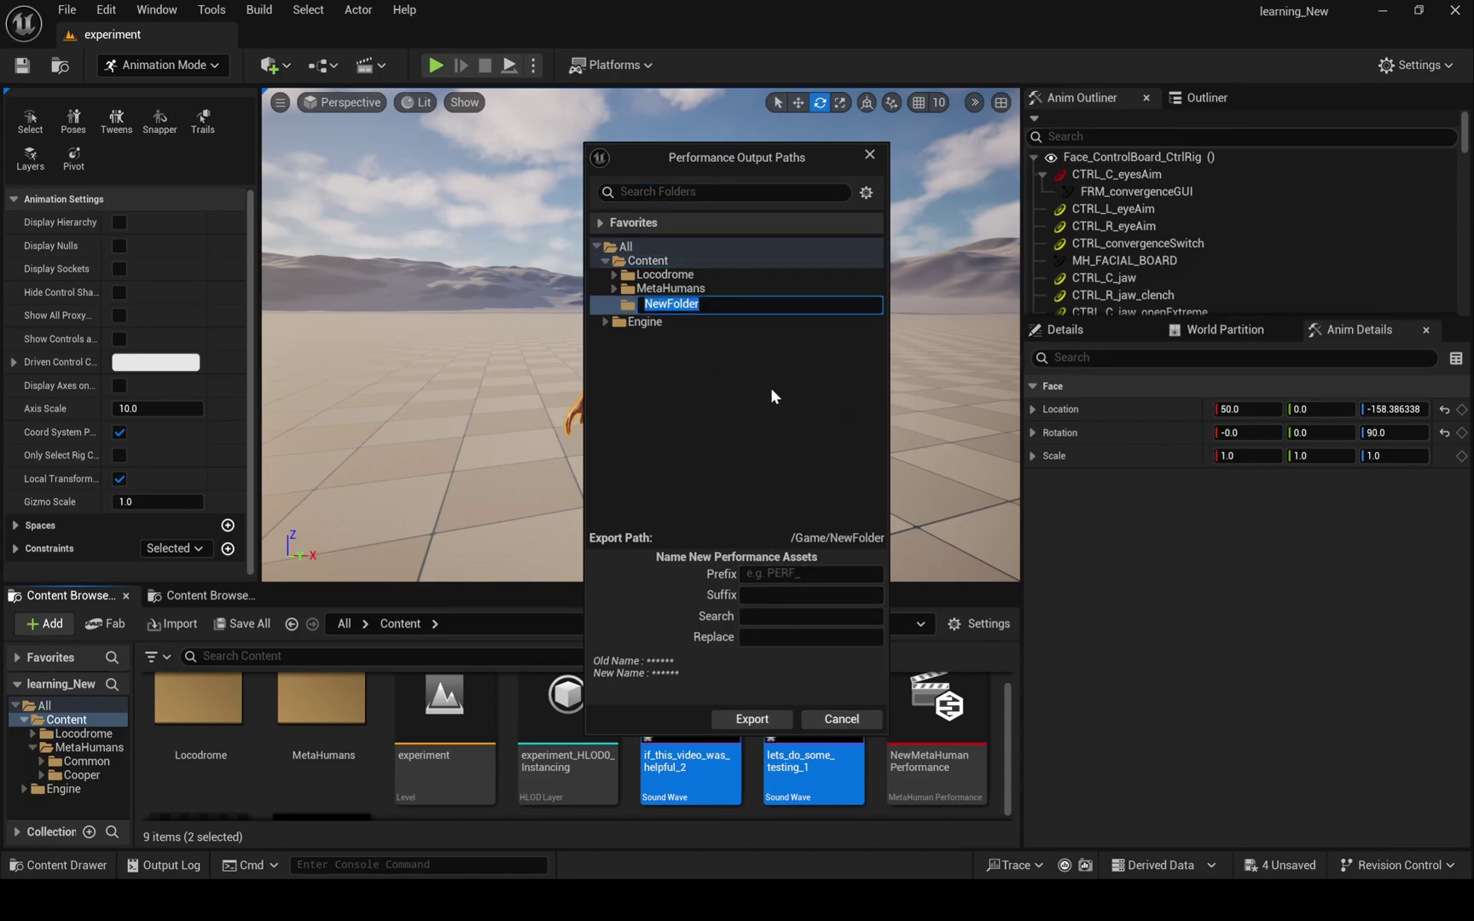
text(dialogues)
key(Return)
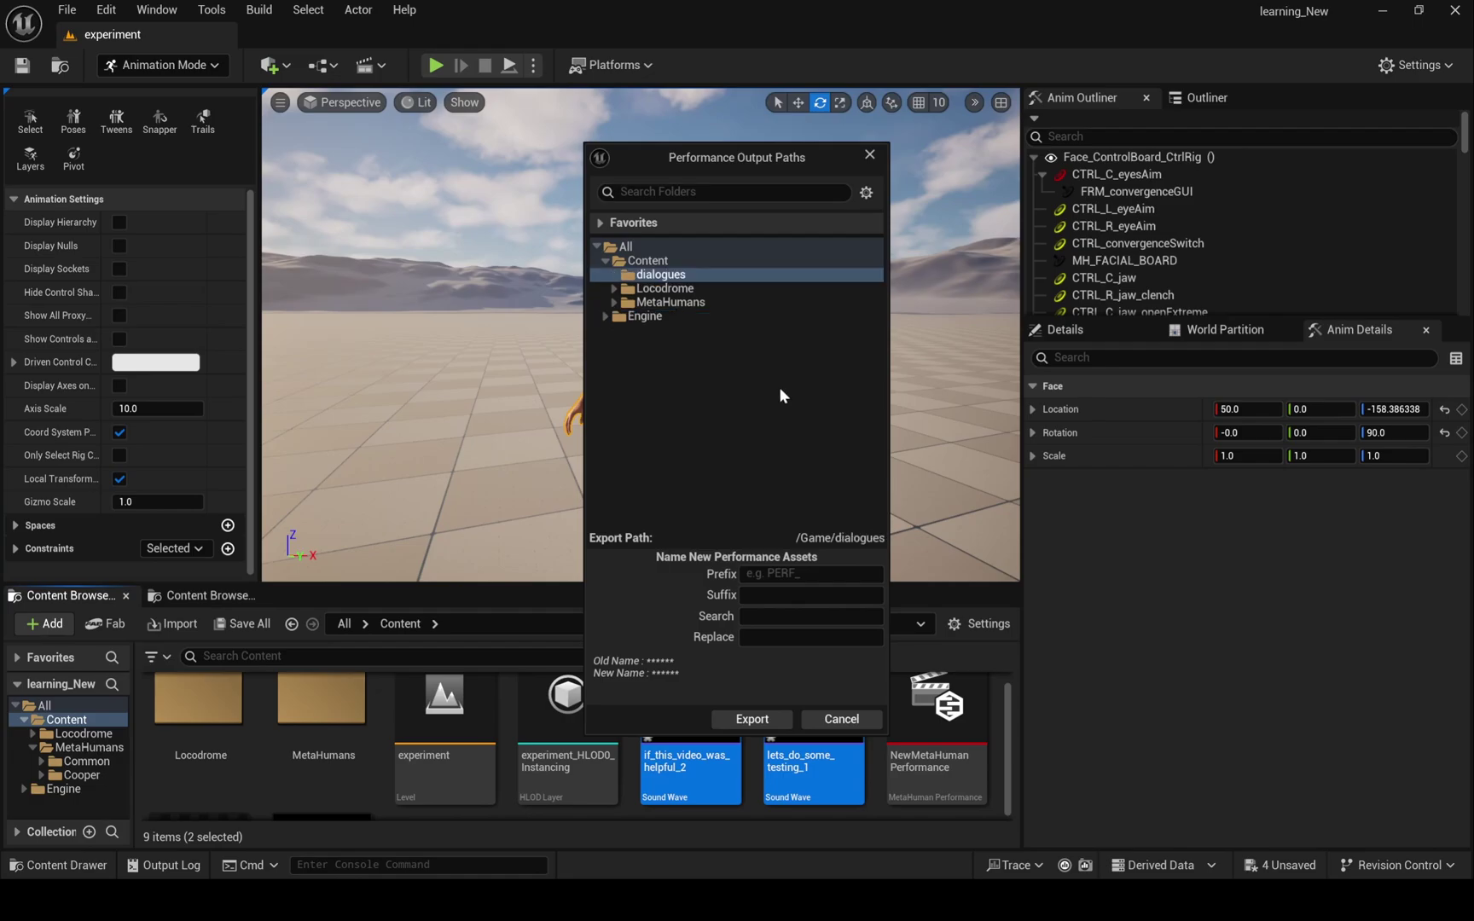
click(749, 718)
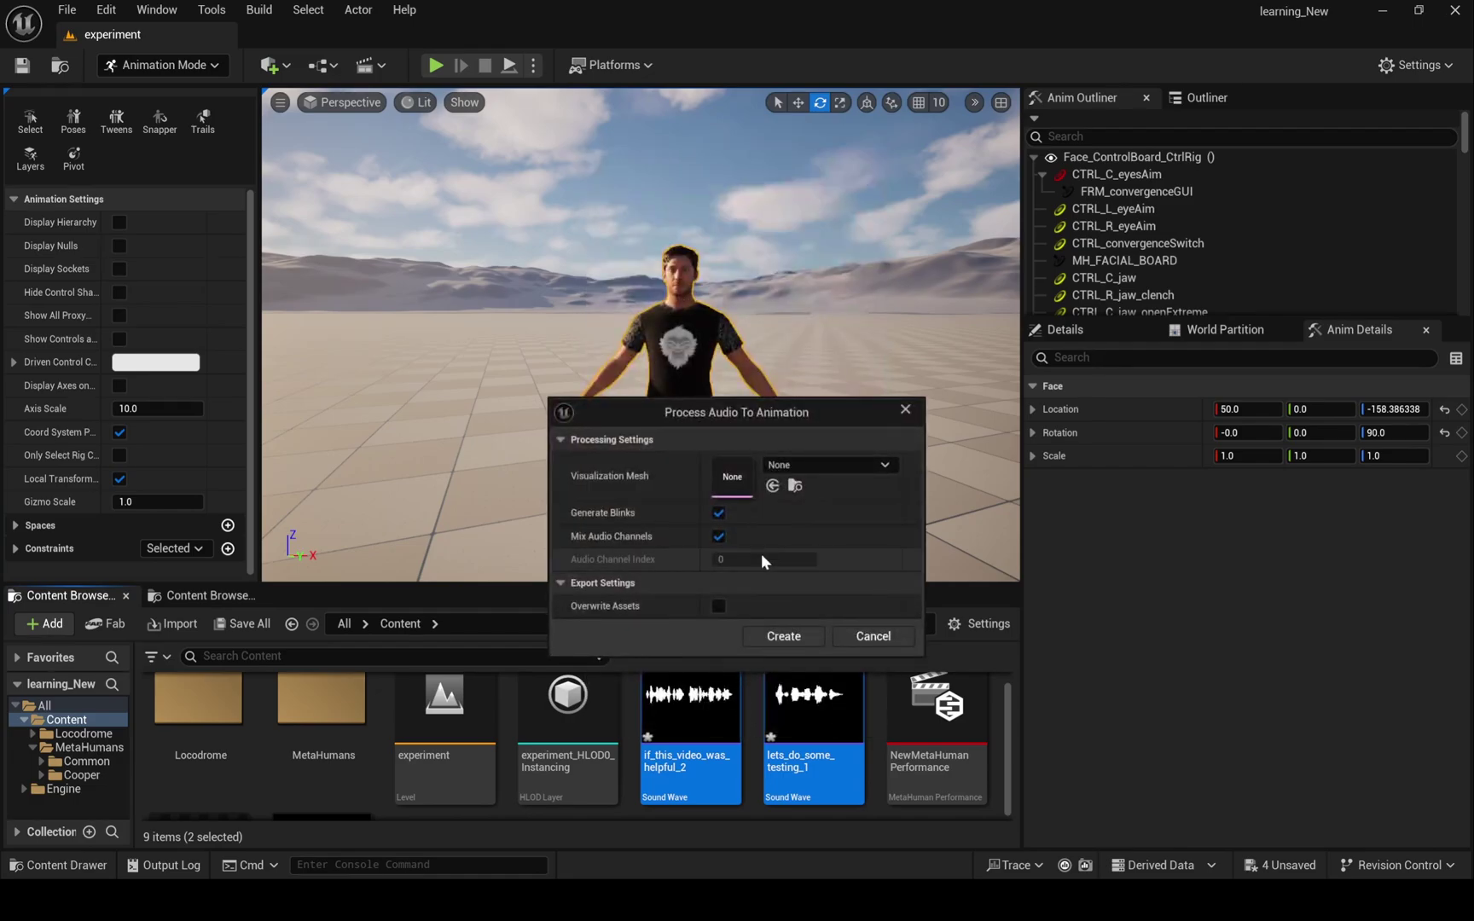
Assign Cooper_FaceMesh as the visualization mesh and create the performances for both sound waves.
click(821, 468)
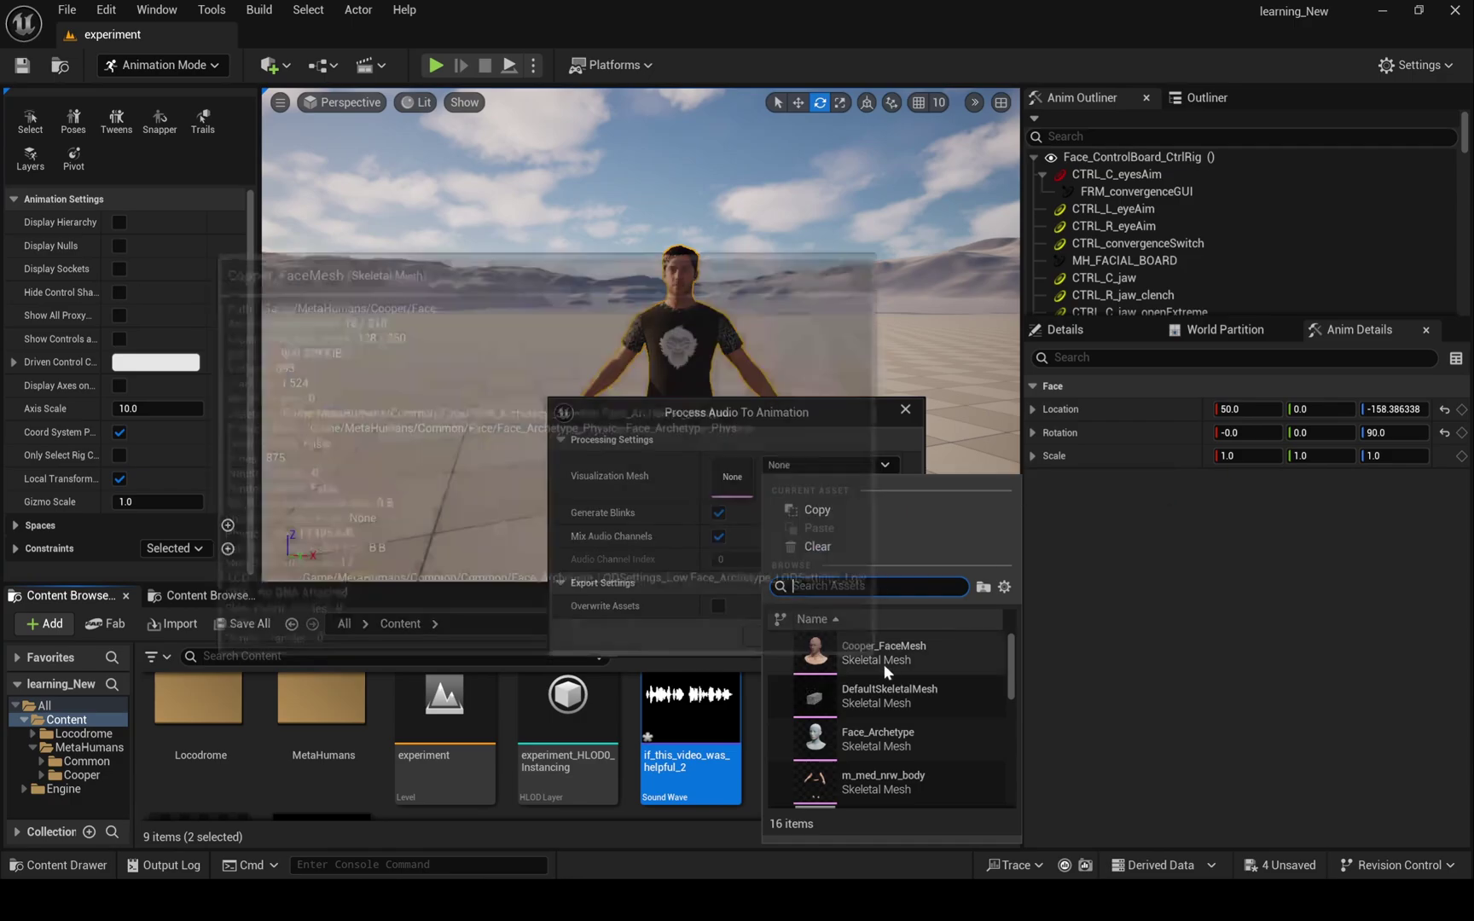
click(883, 664)
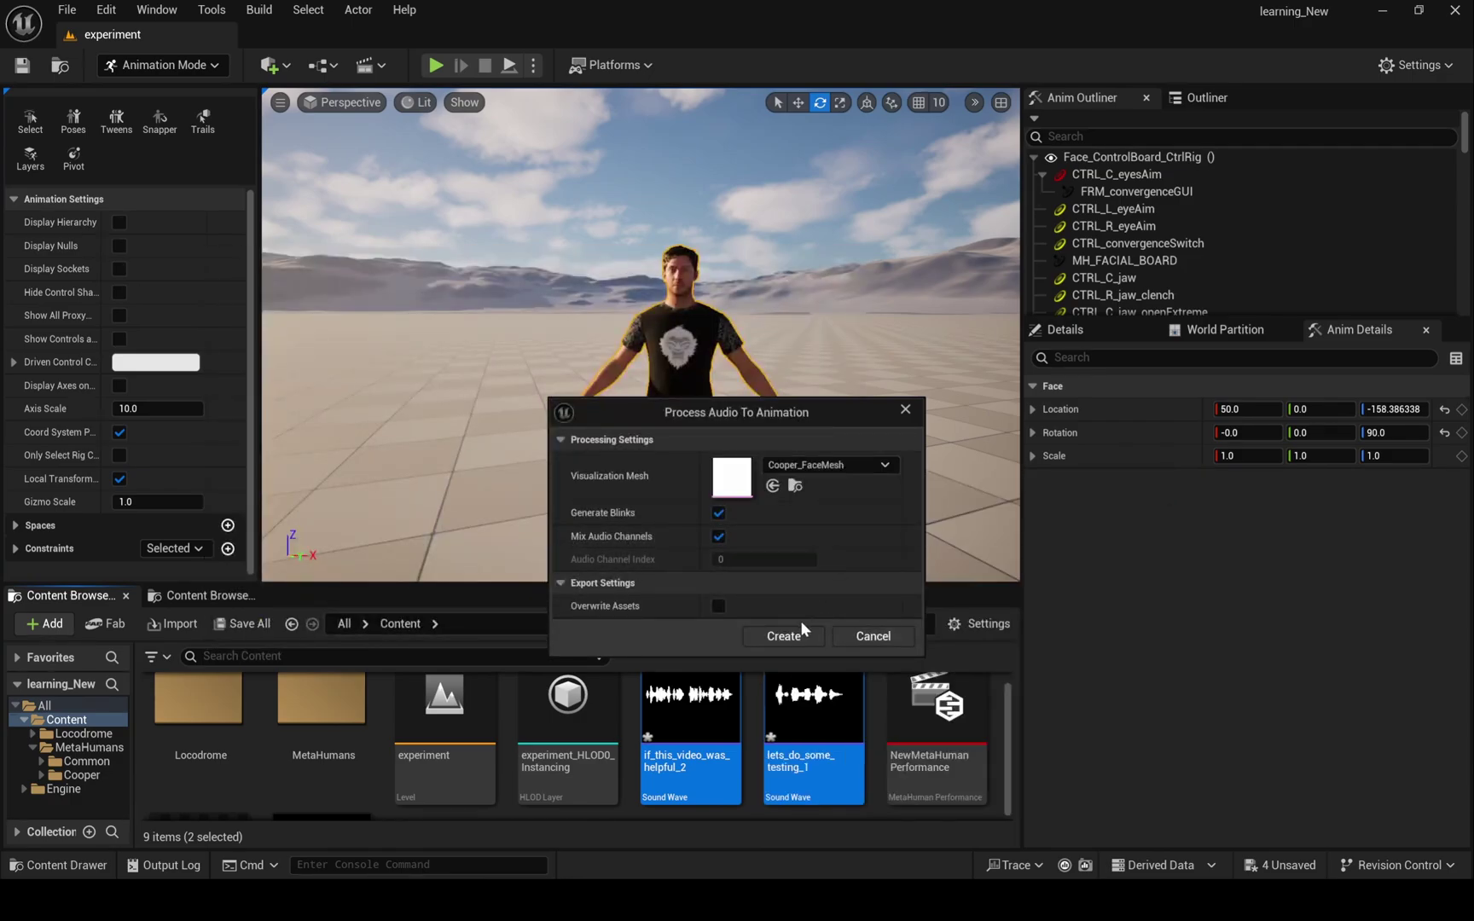
click(783, 637)
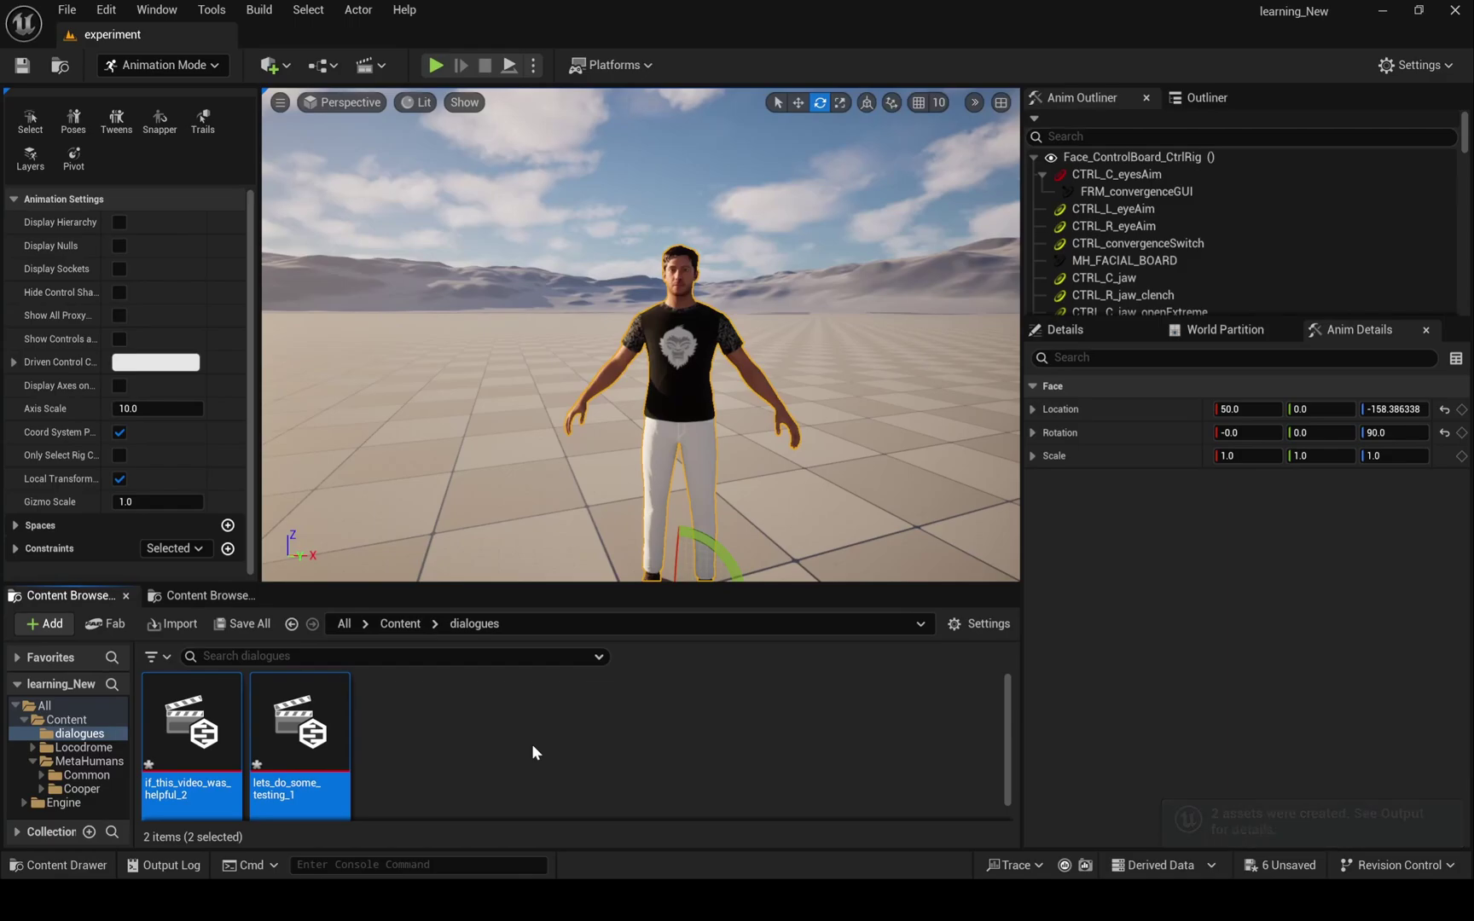
click(532, 746)
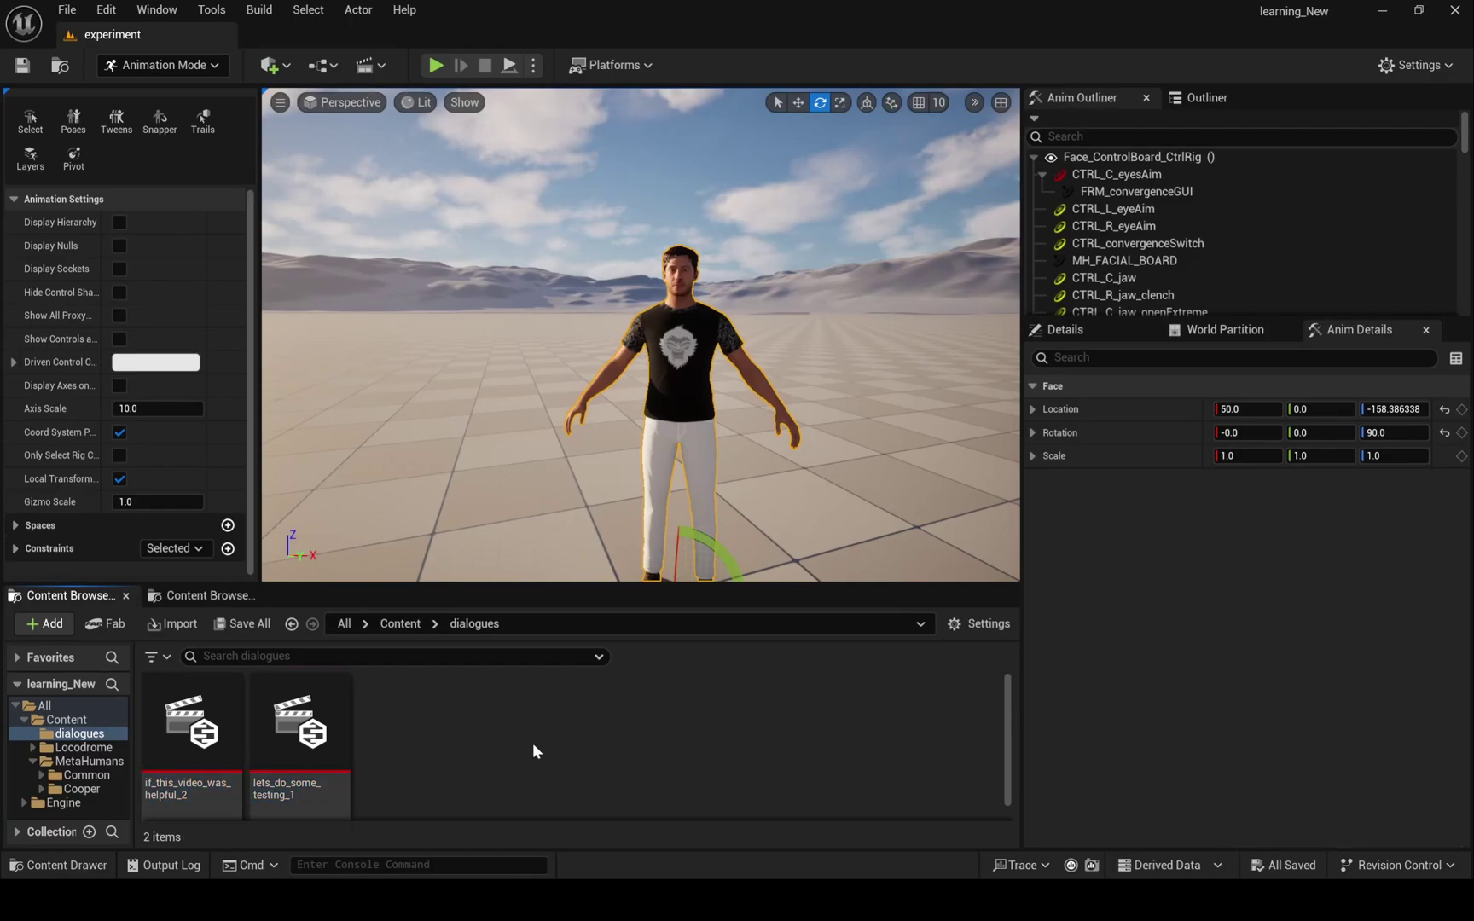
Open the if_this_video_was_helpful_2 performance in the dialogues folder, accept the audio clock source and scrub through its animation.
key(alt+Left)
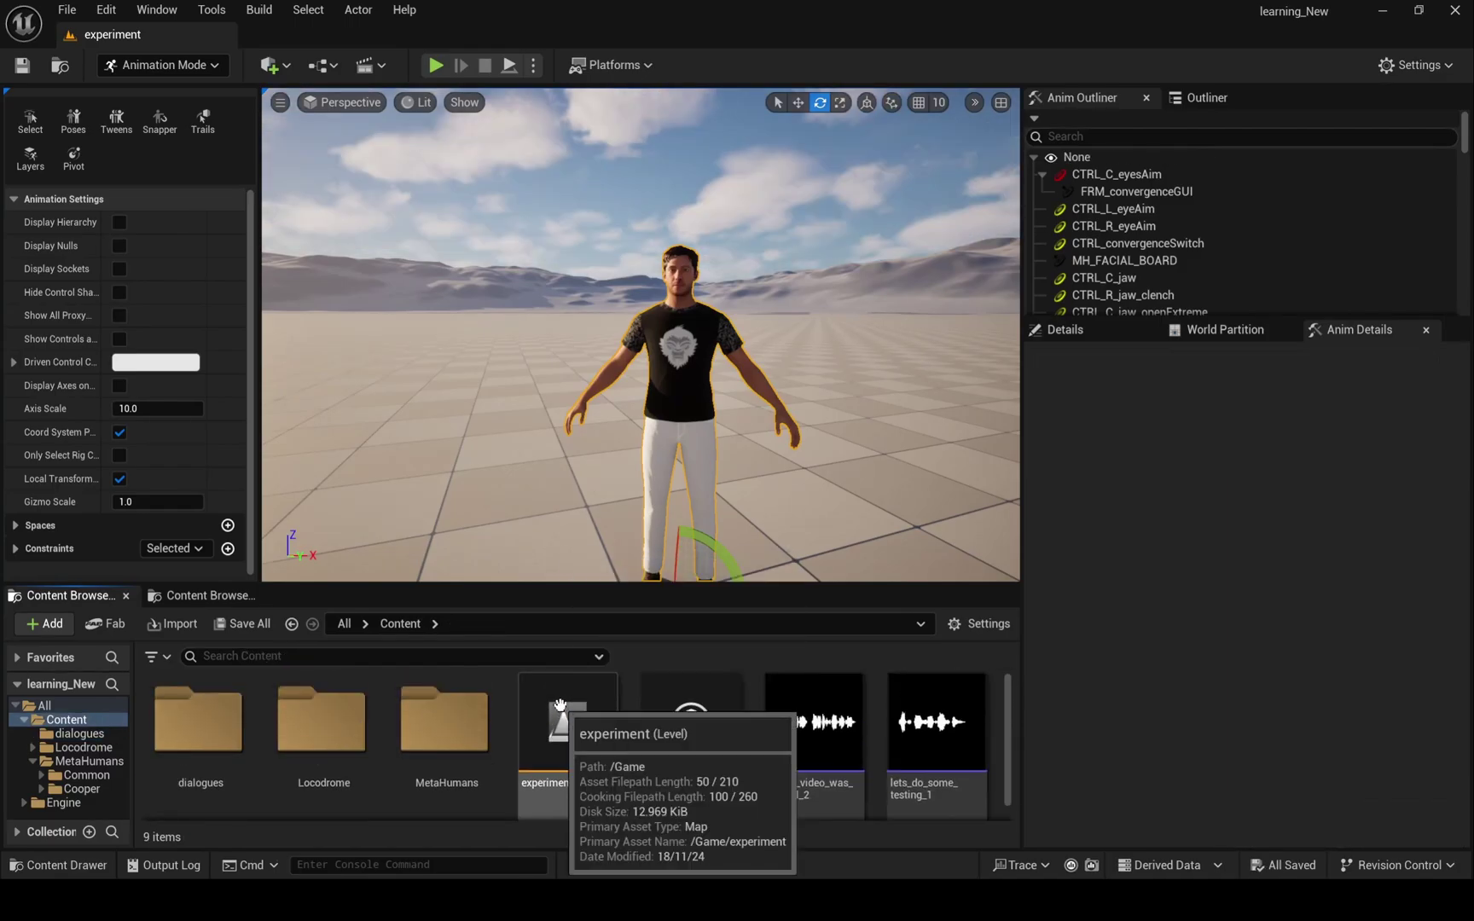
double_click(224, 732)
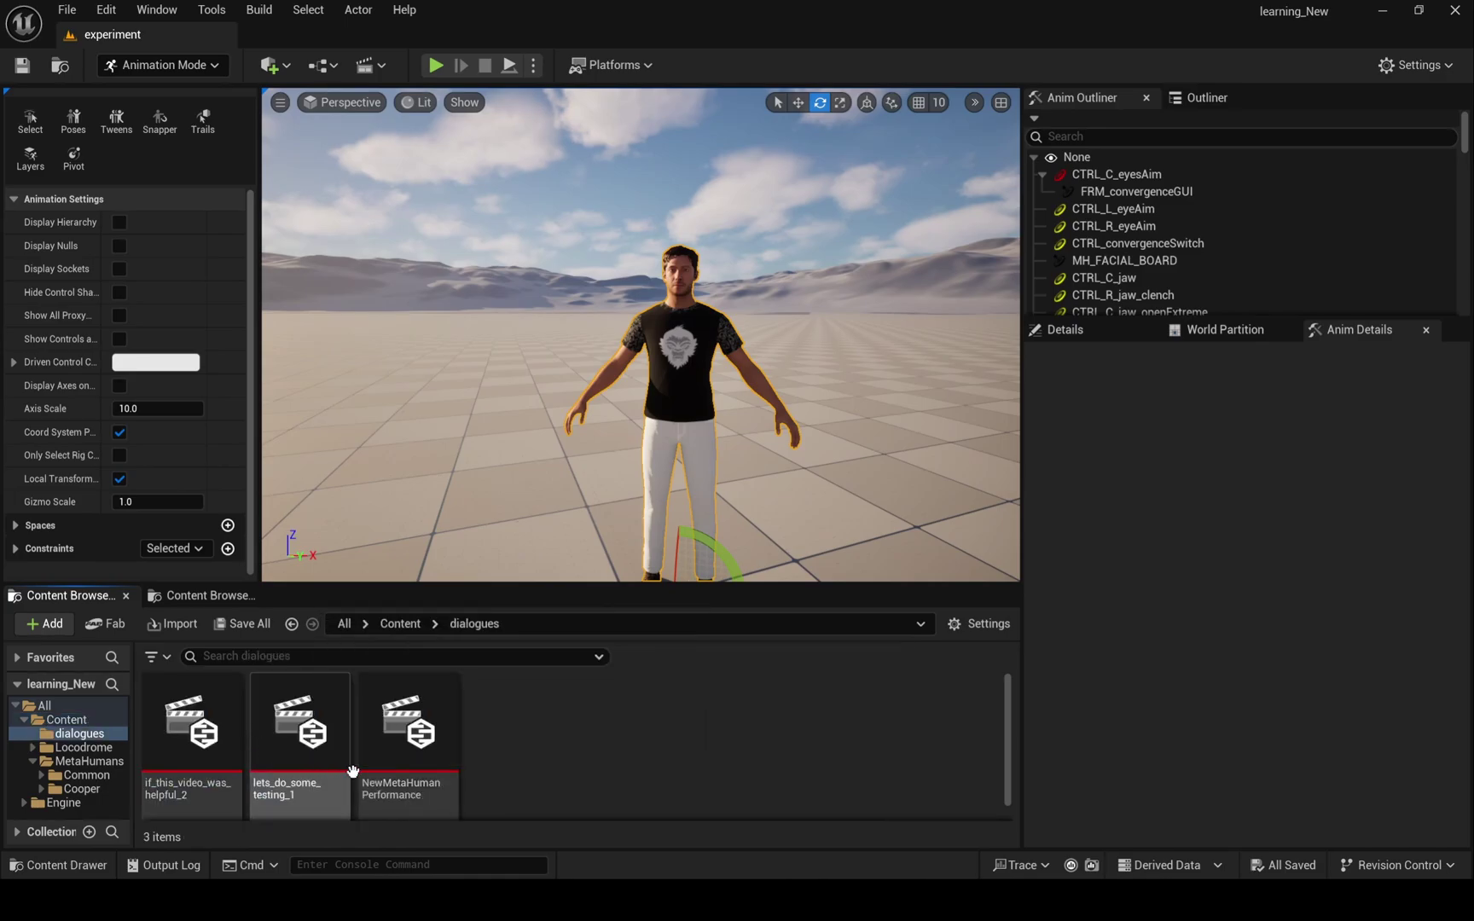
double_click(195, 736)
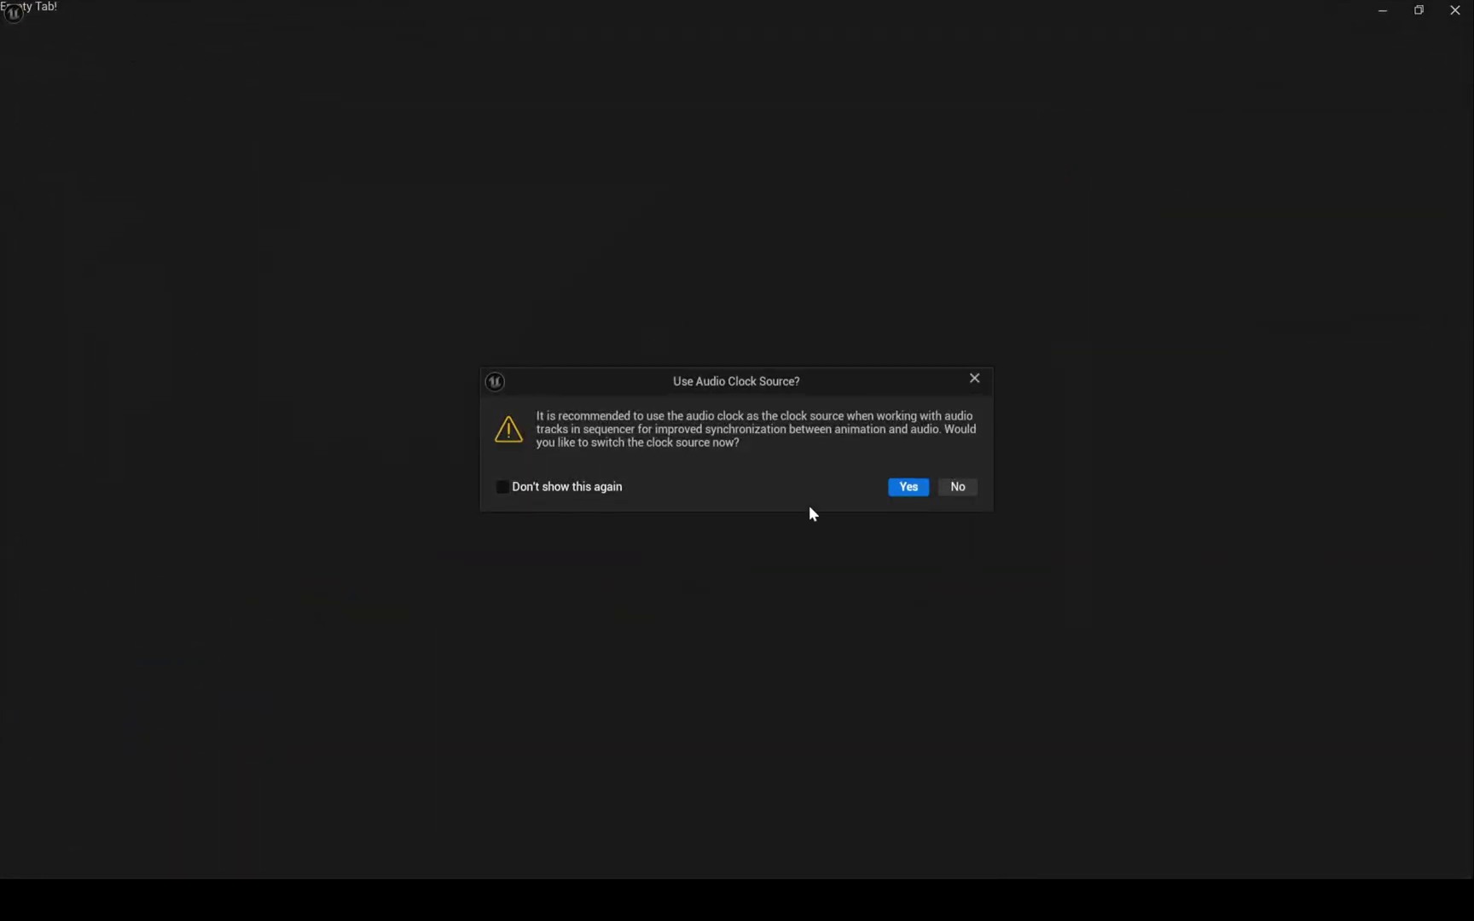
click(906, 486)
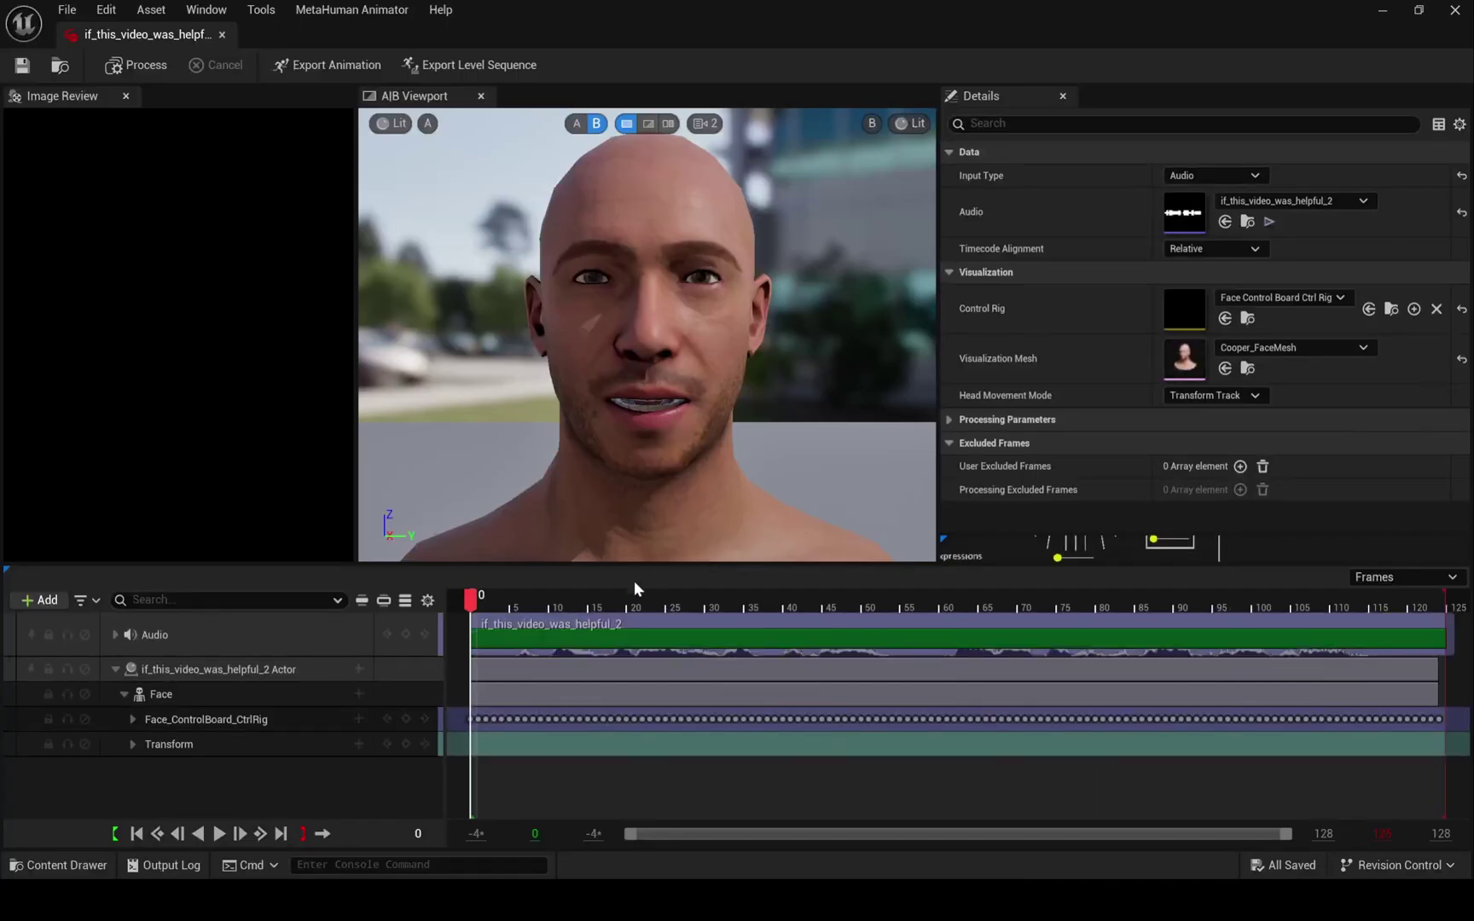
drag(475, 599, 509, 599)
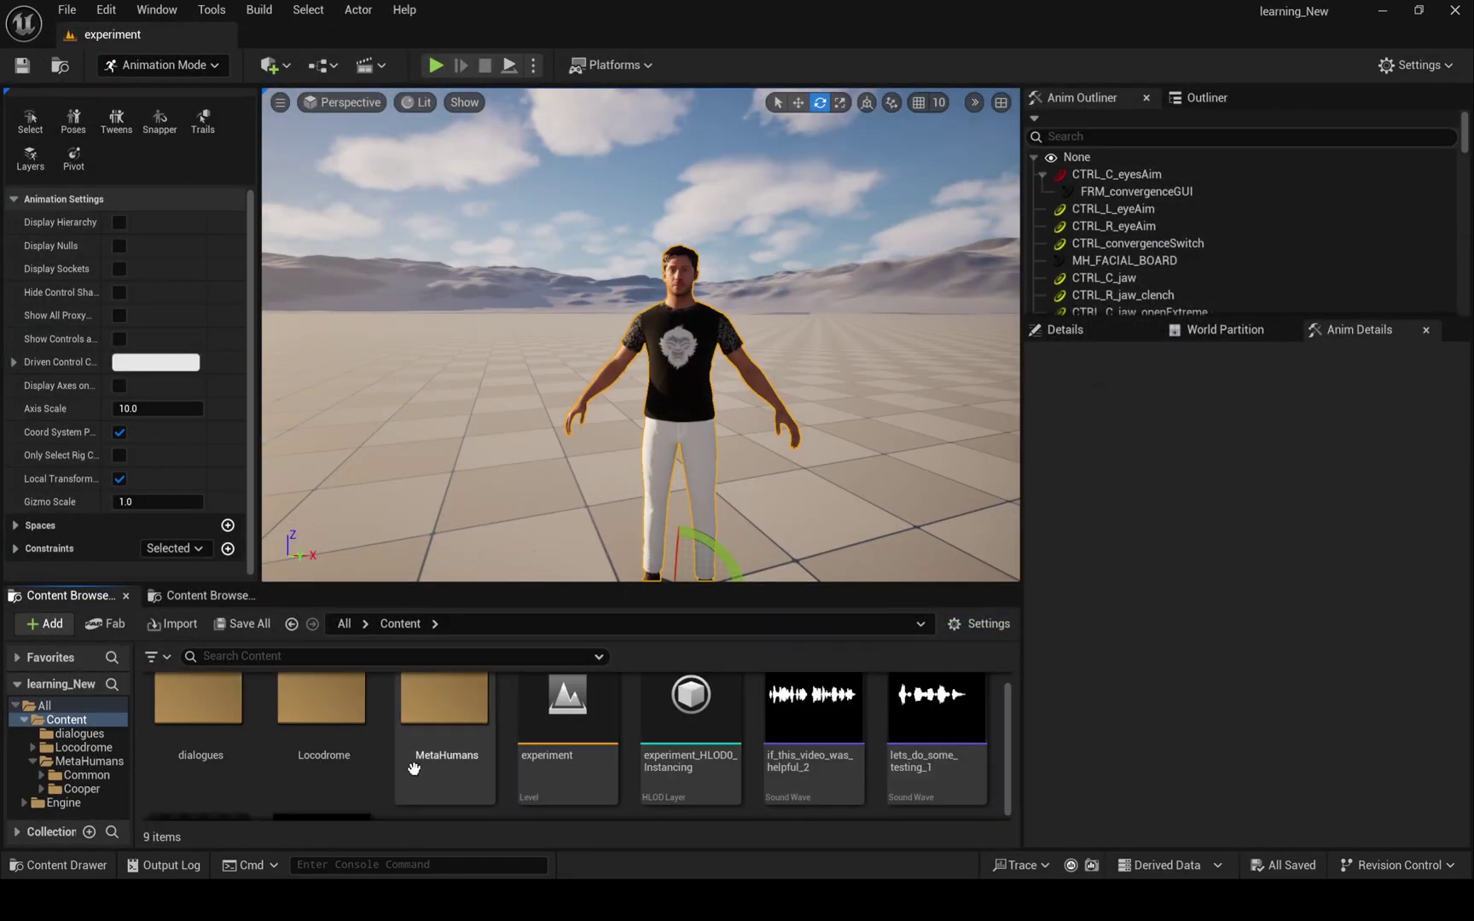
Select the if_this_video_was_helpful_2 and lets_do_some_testing_1 performances in the dialogues folder and start exporting them as animation sequences.
double_click(220, 750)
click(192, 716)
ctrl+click(277, 717)
right_click(278, 718)
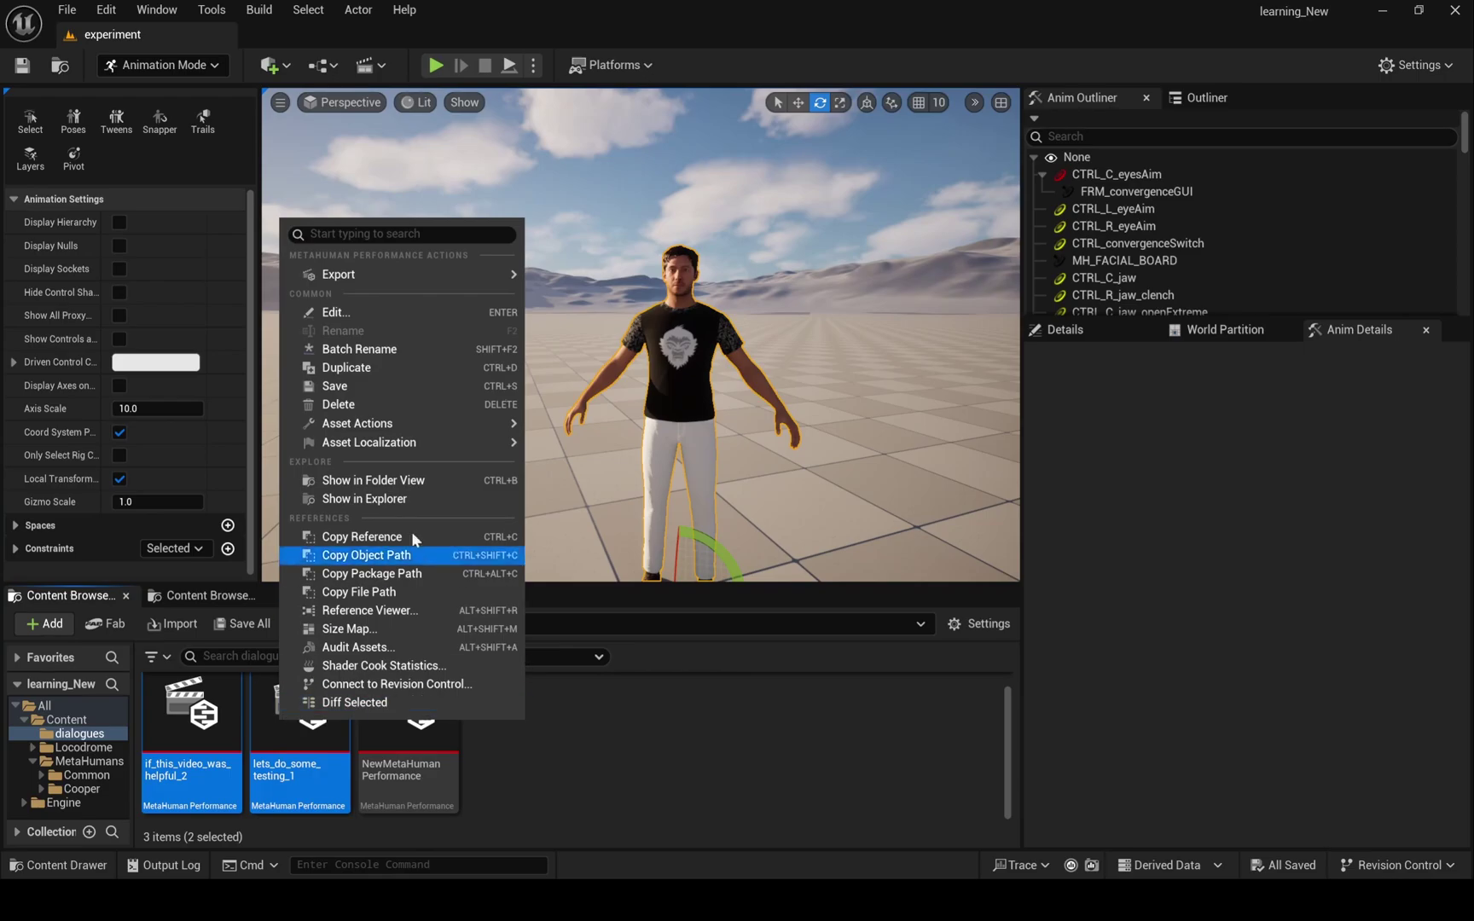
mouse_move(479, 271)
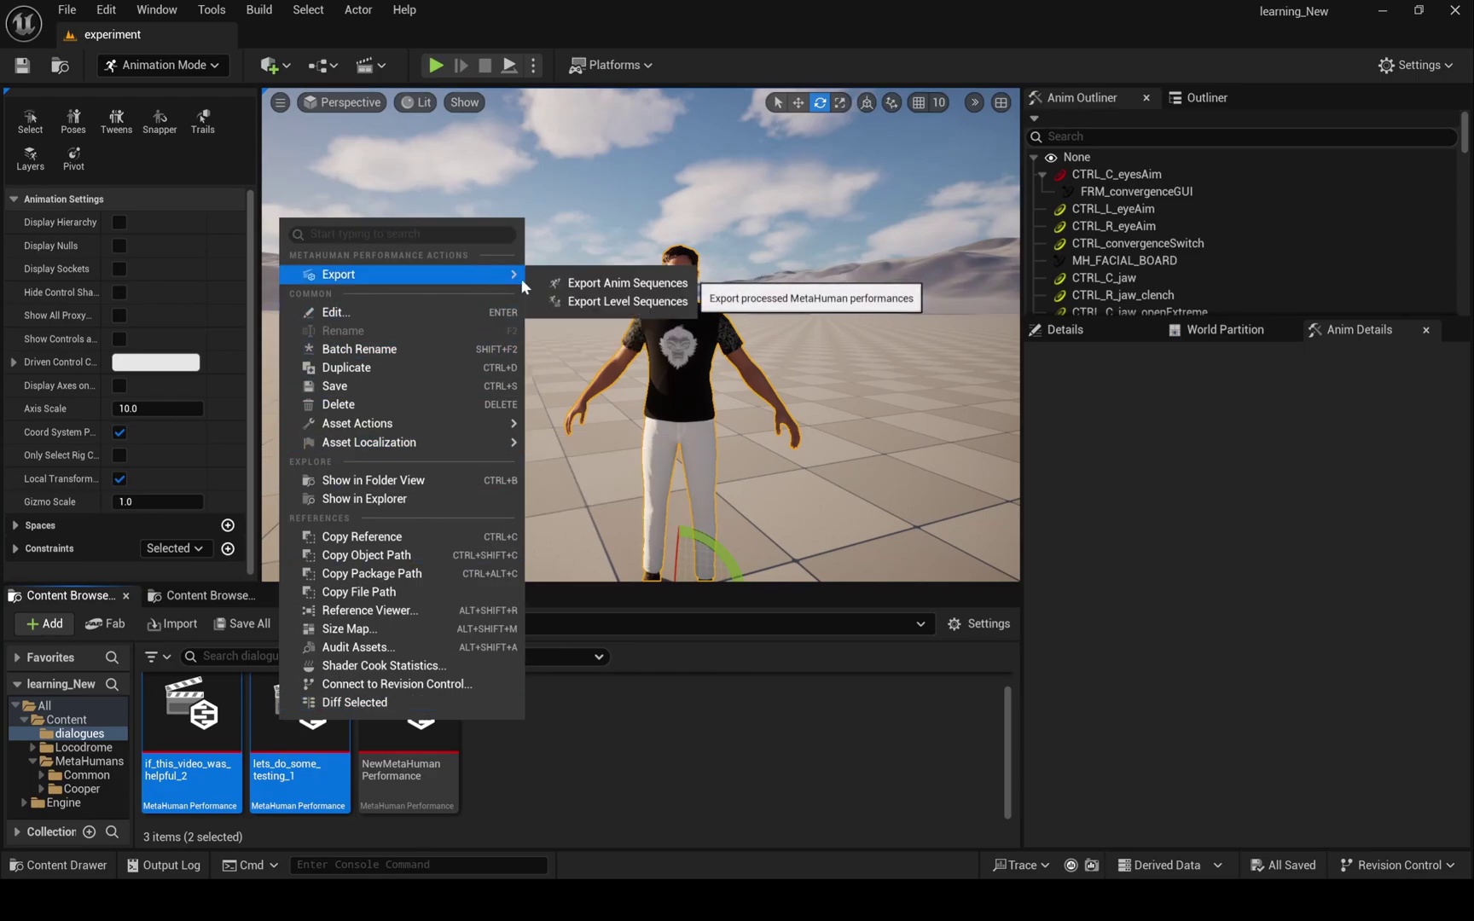
click(569, 288)
Create an anim folder inside dialogues and confirm it as the output path for the animation sequences.
right_click(713, 375)
click(749, 391)
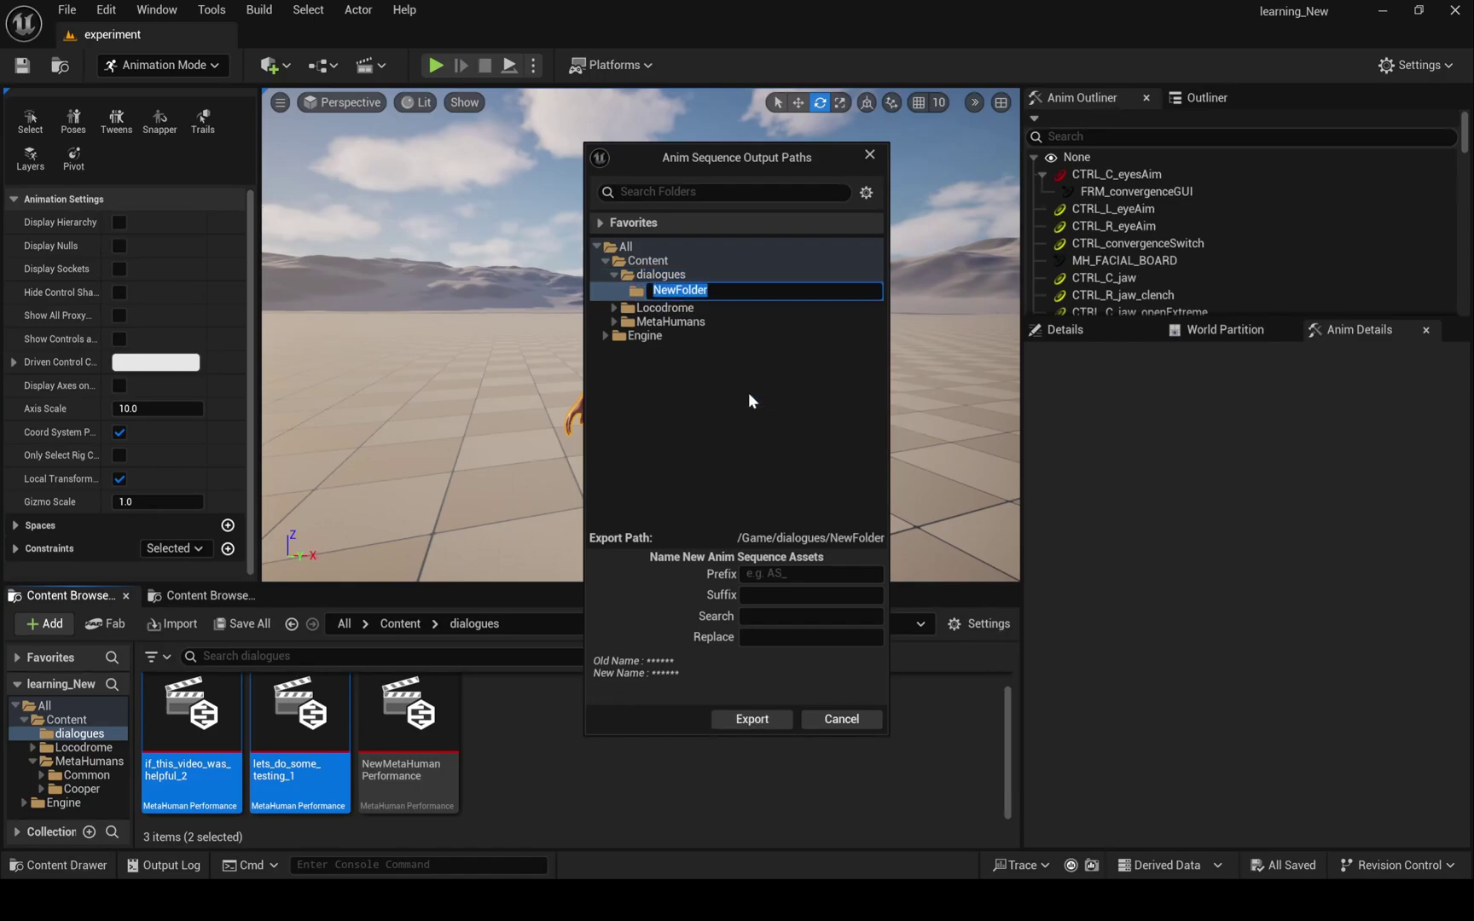
text(anim)
key(Return)
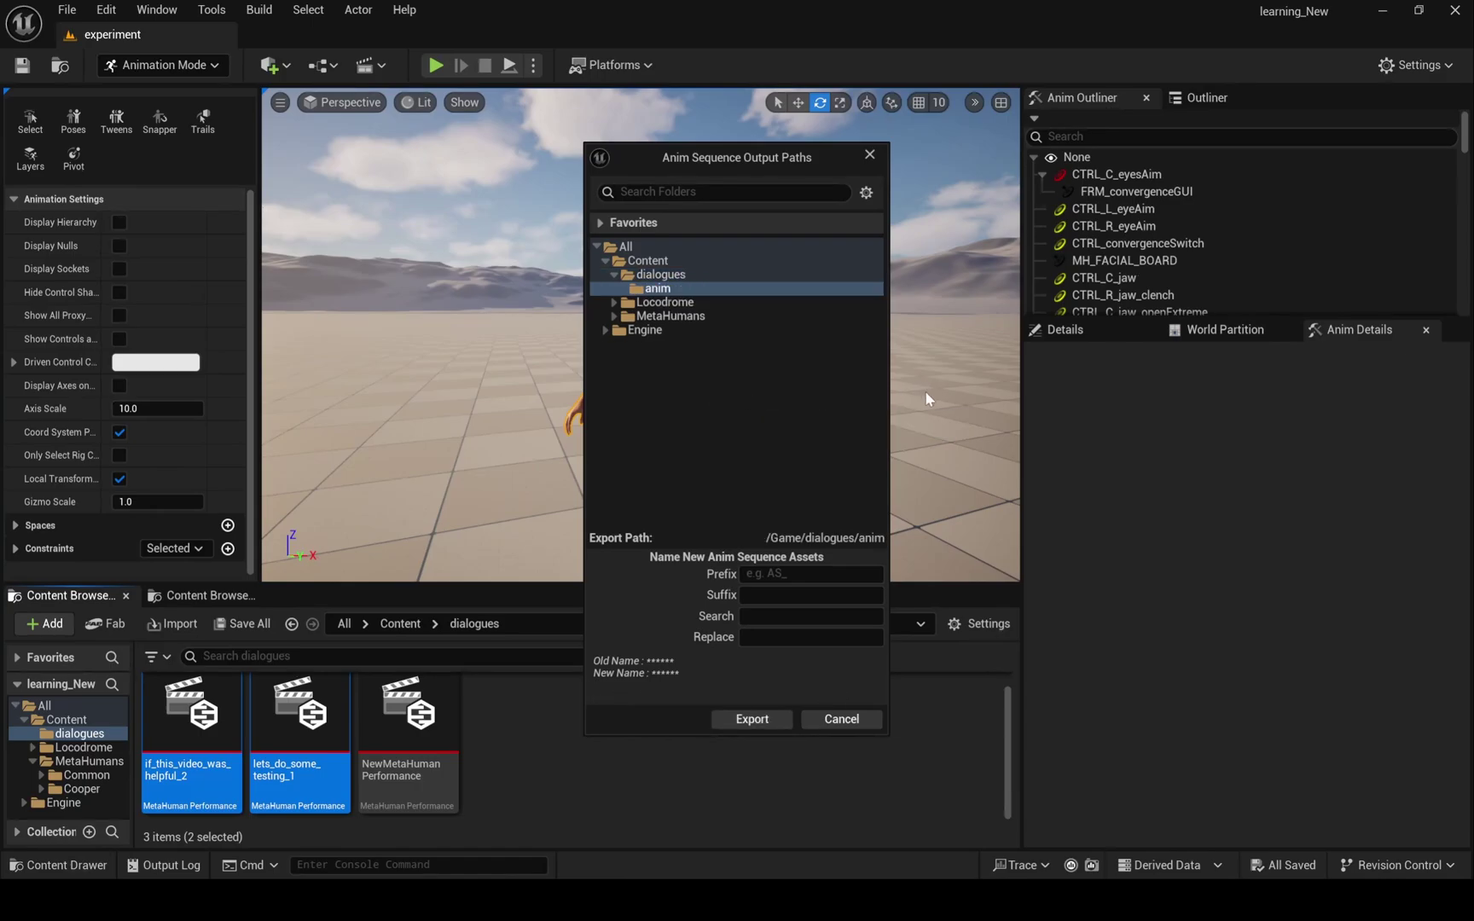
click(743, 719)
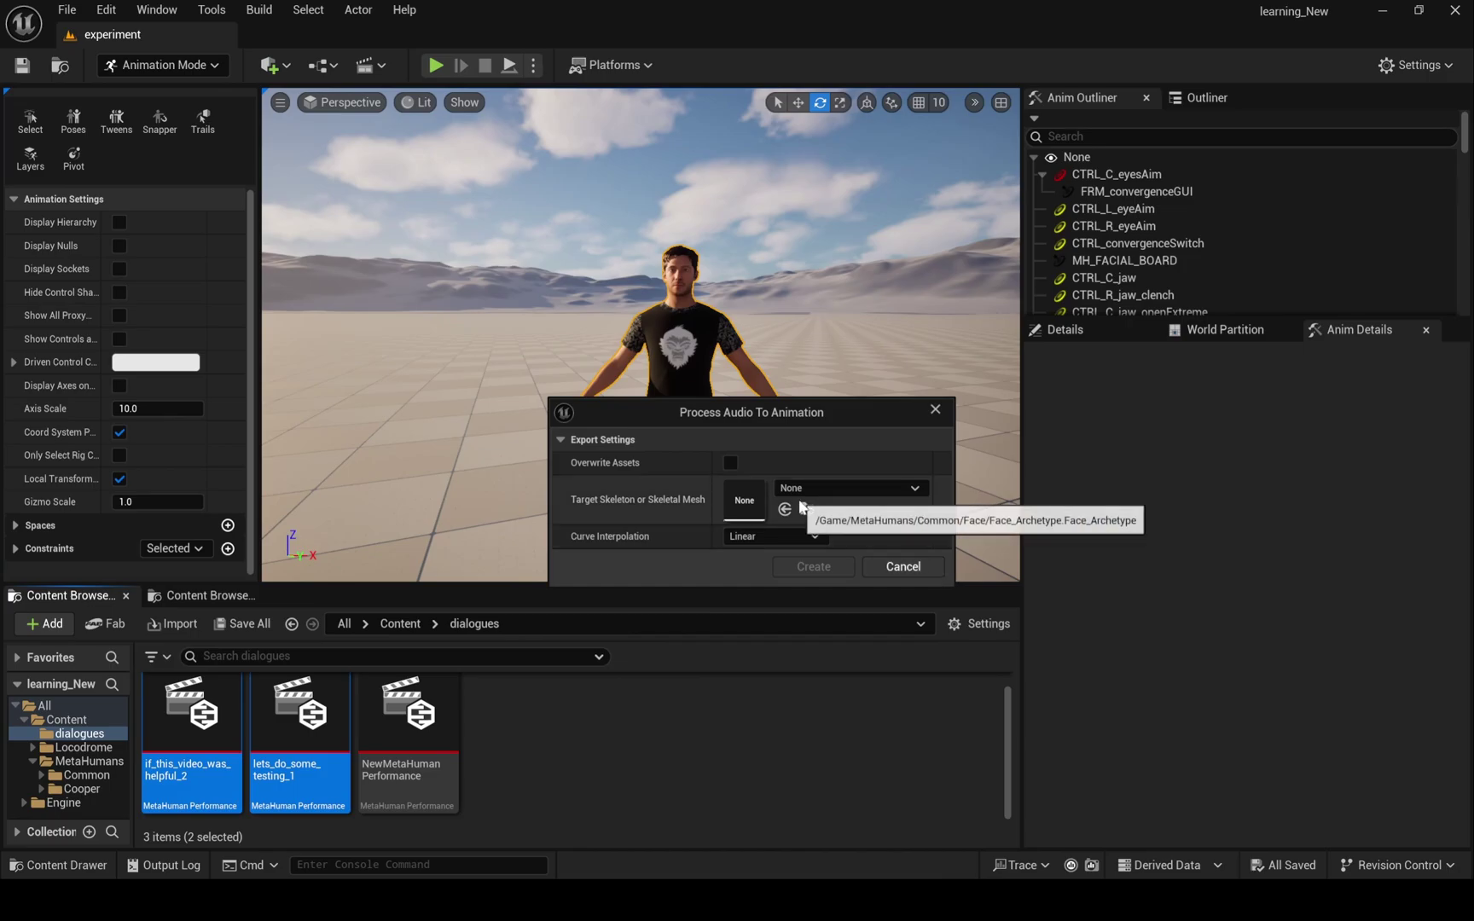
Set Cooper_FaceMesh as the target skeletal mesh and create the animation sequences for both performances.
click(871, 488)
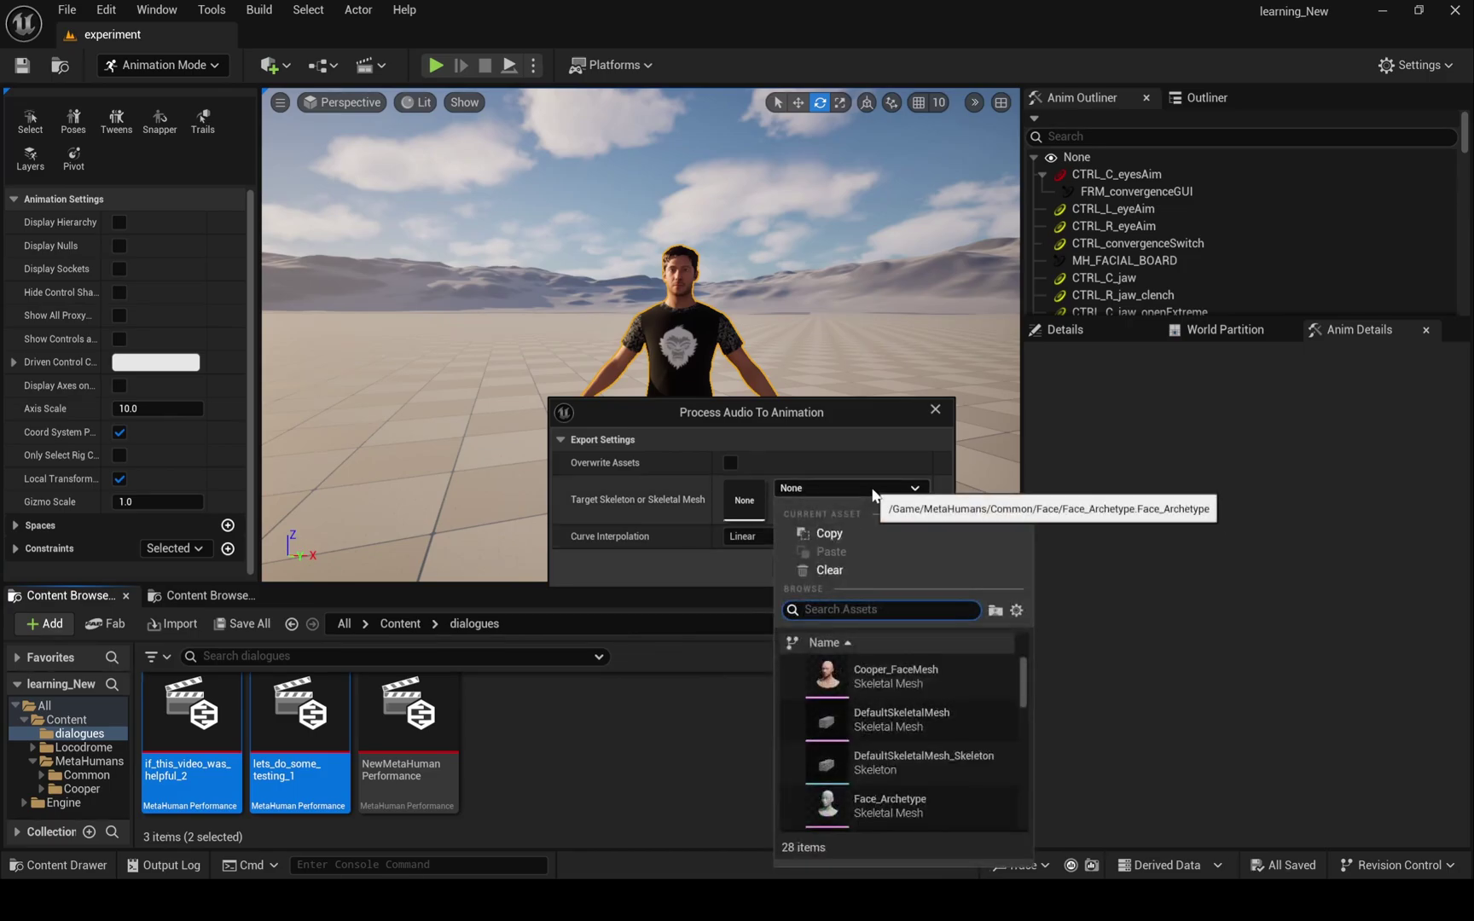
click(905, 674)
click(824, 573)
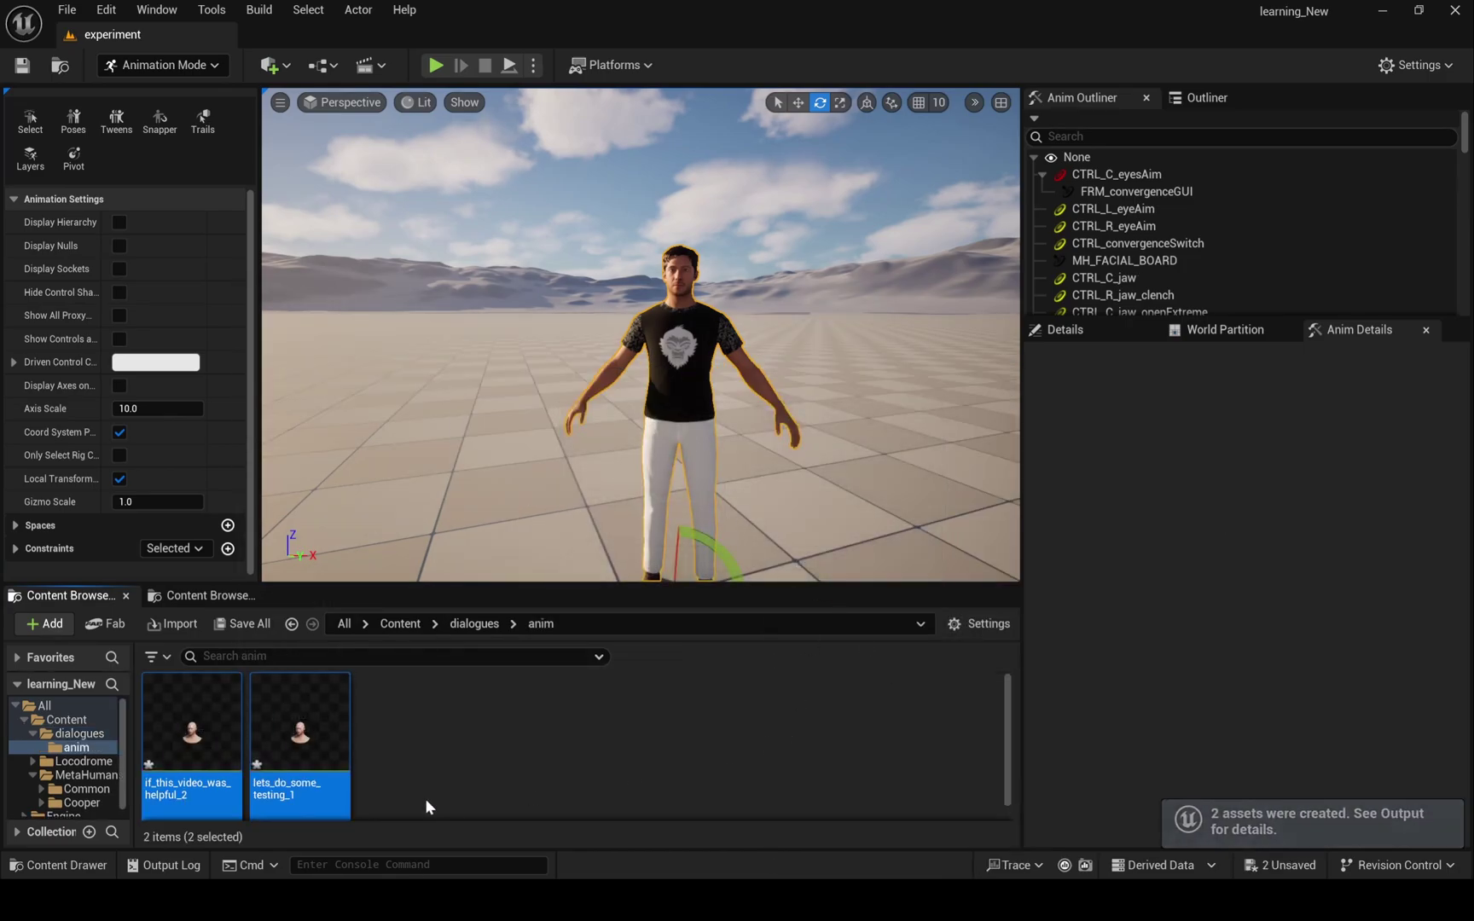
Move the welcome_dialogue animation sequence from the Content folder into the anim folder inside dialogues.
click(434, 742)
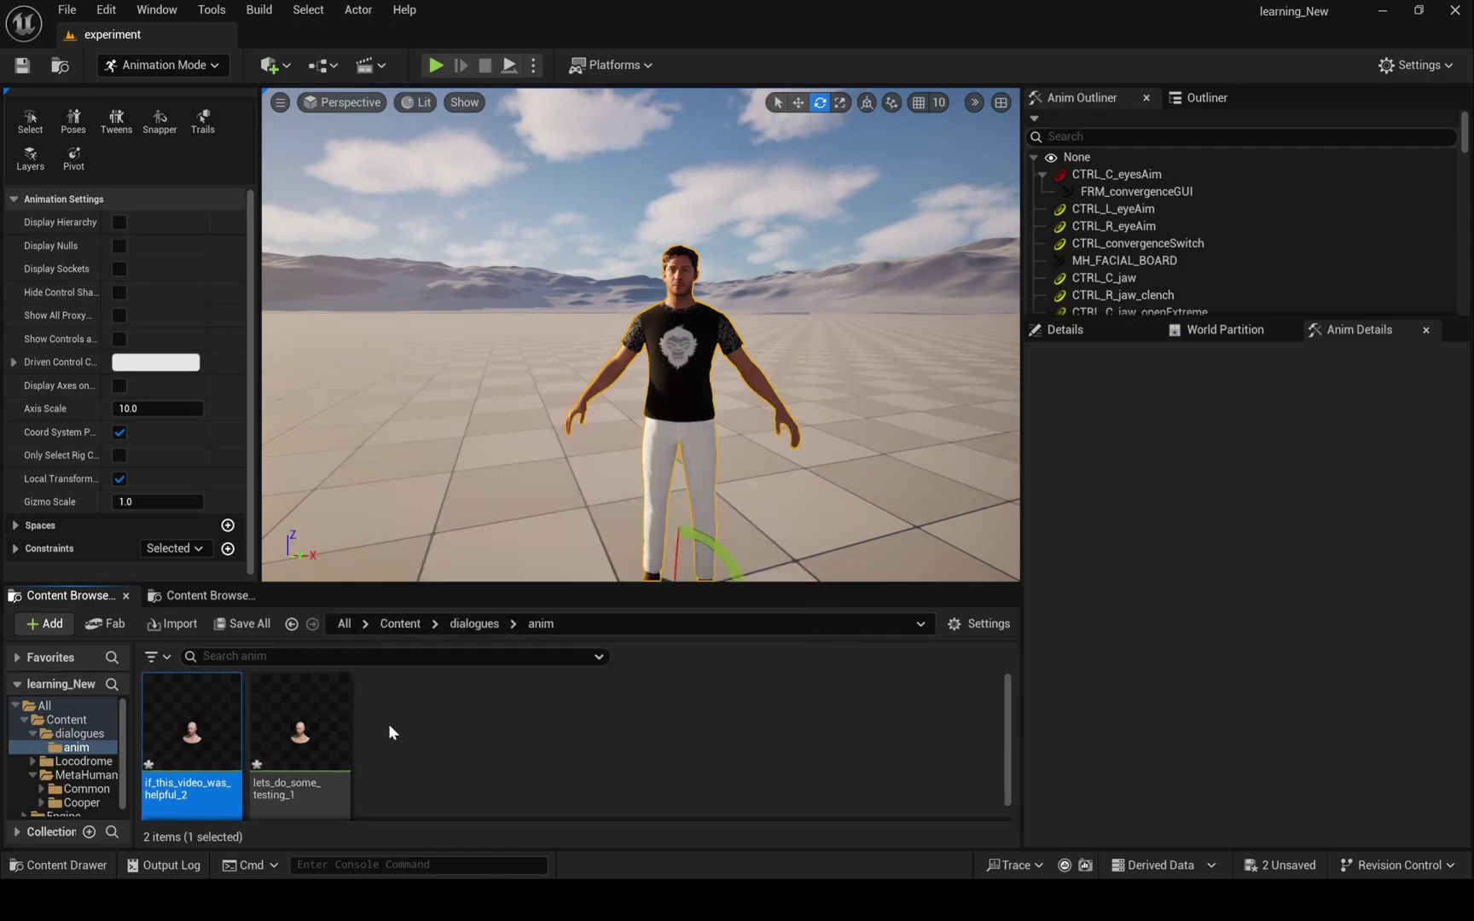
click(473, 625)
click(400, 624)
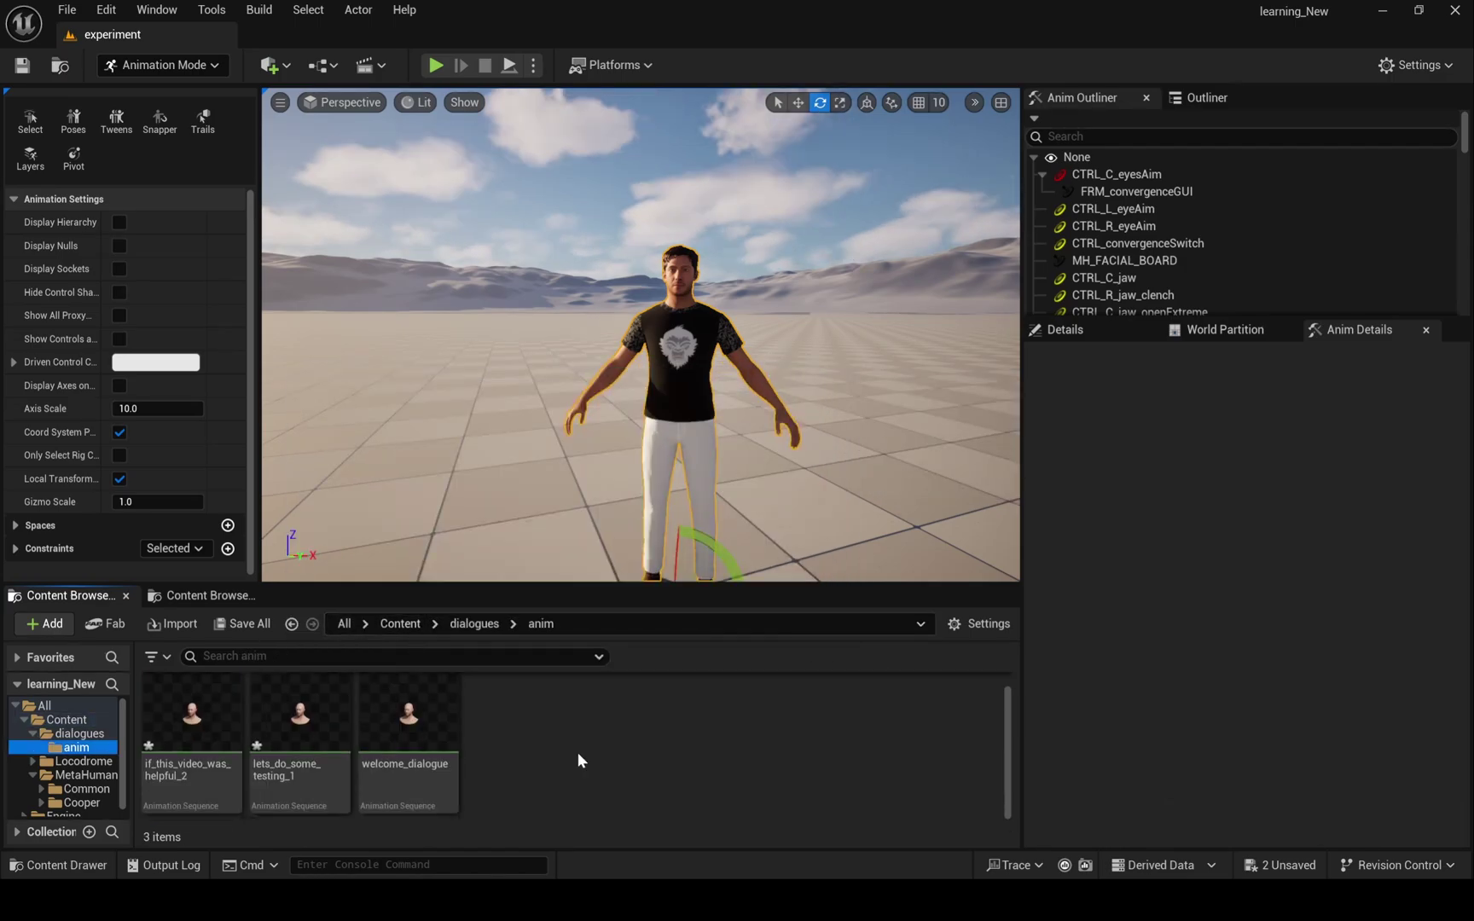
Create a Level Sequence with the default name in the anim folder and open it in Sequencer.
right_click(597, 715)
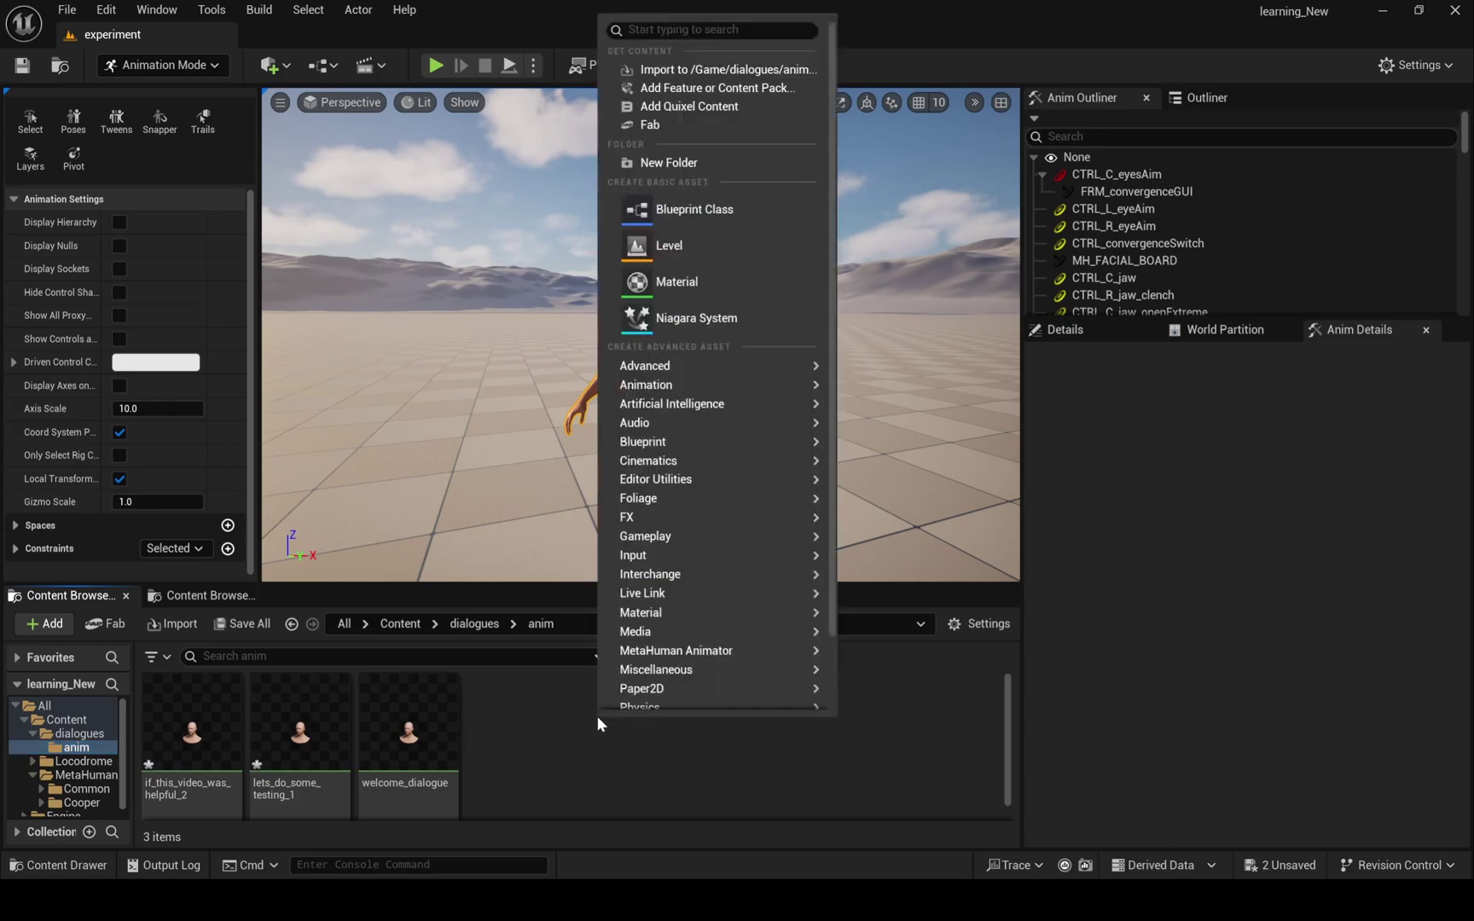
mouse_move(739, 462)
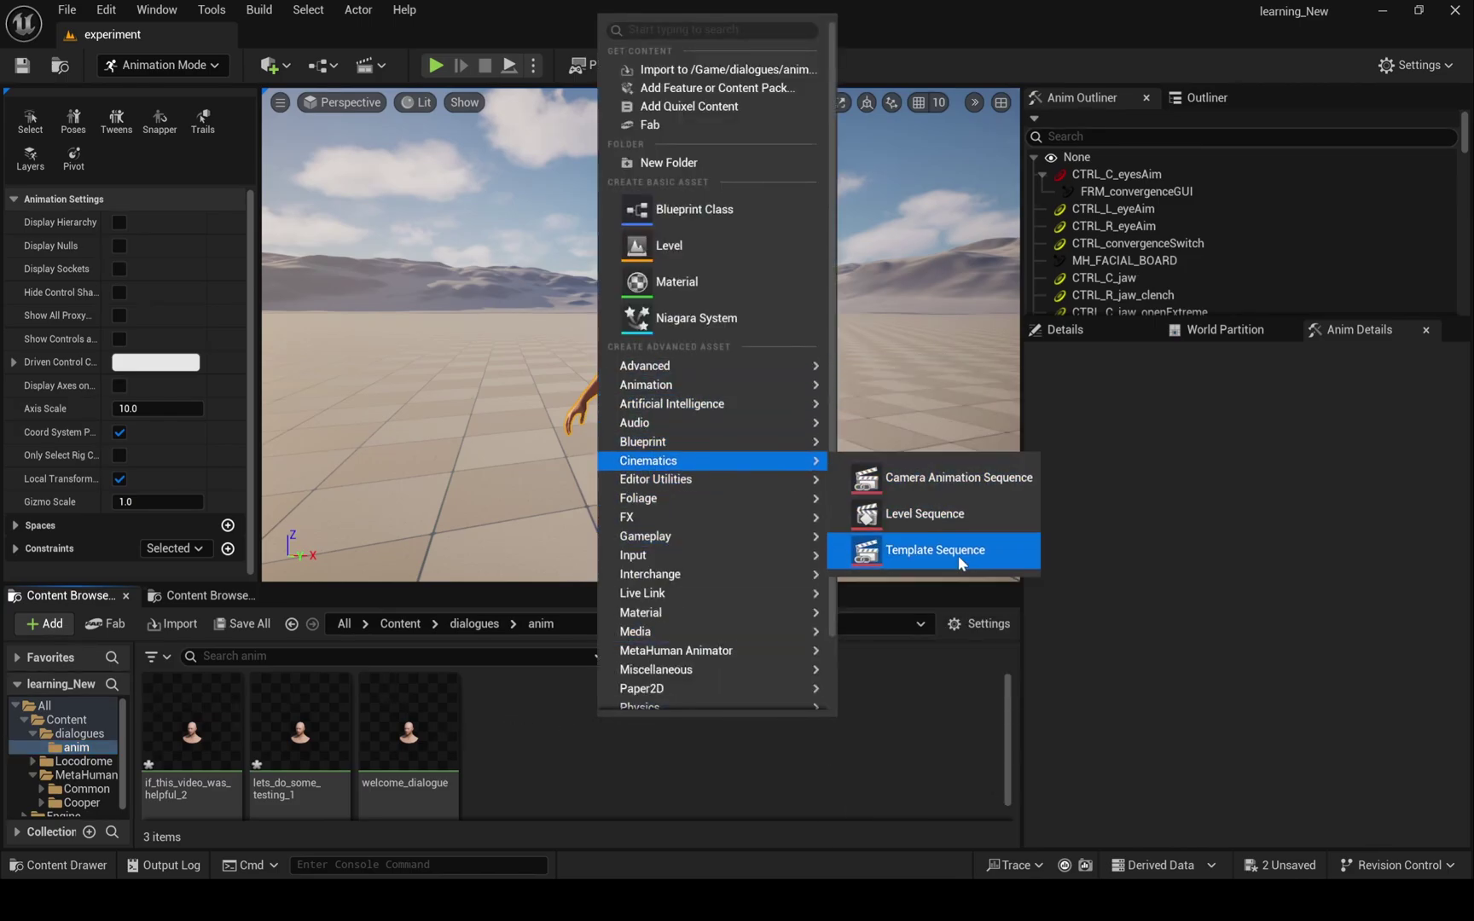
click(926, 514)
double_click(408, 725)
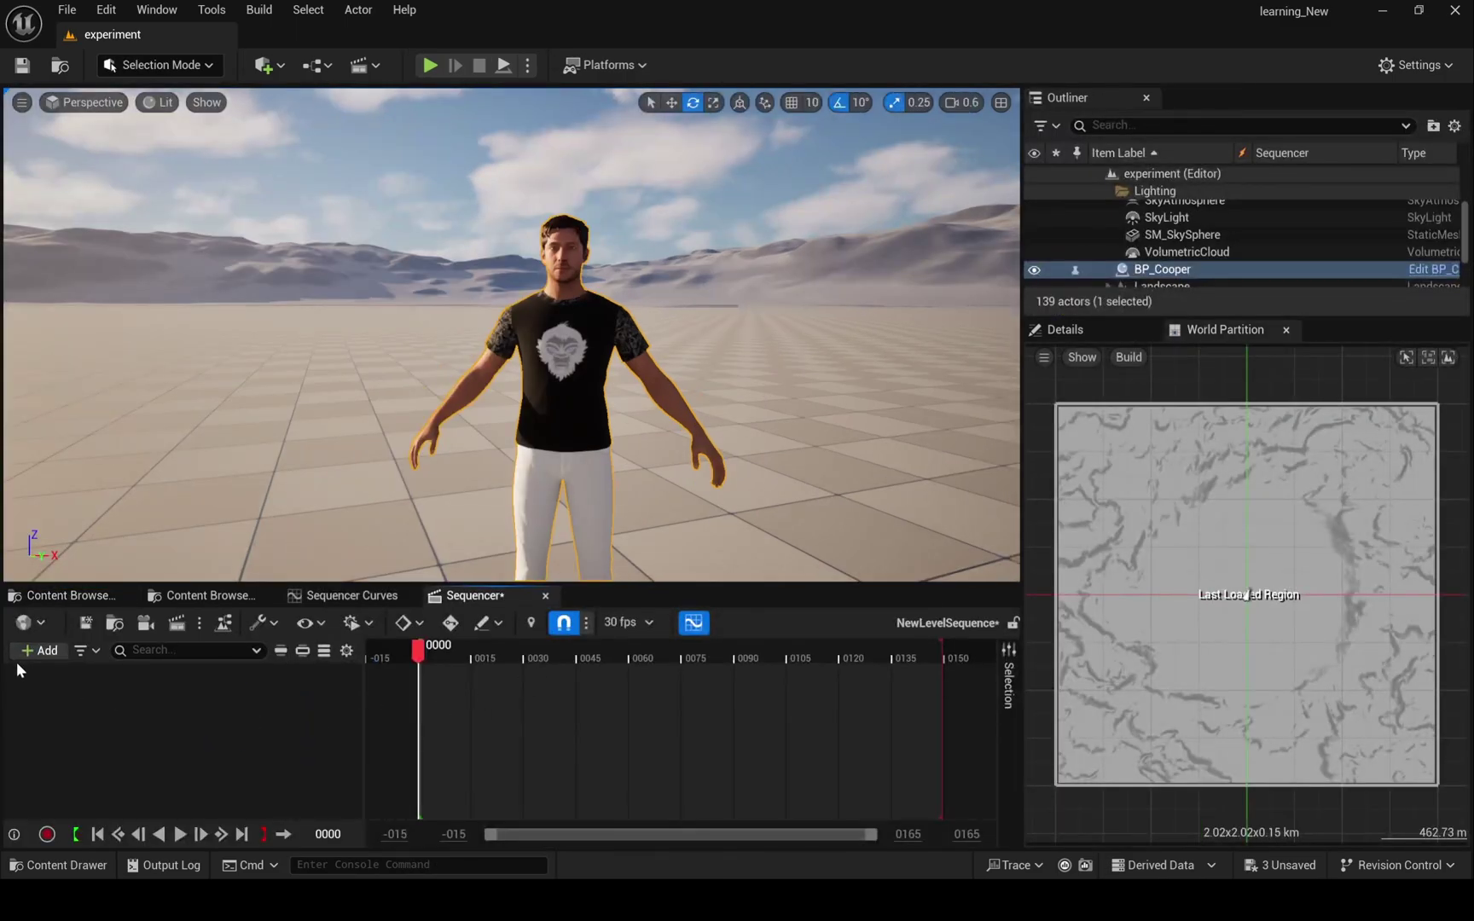
Add BP_Cooper to the level sequence and delete the Face_ControlBoard_CtrlRig track from its face.
click(38, 651)
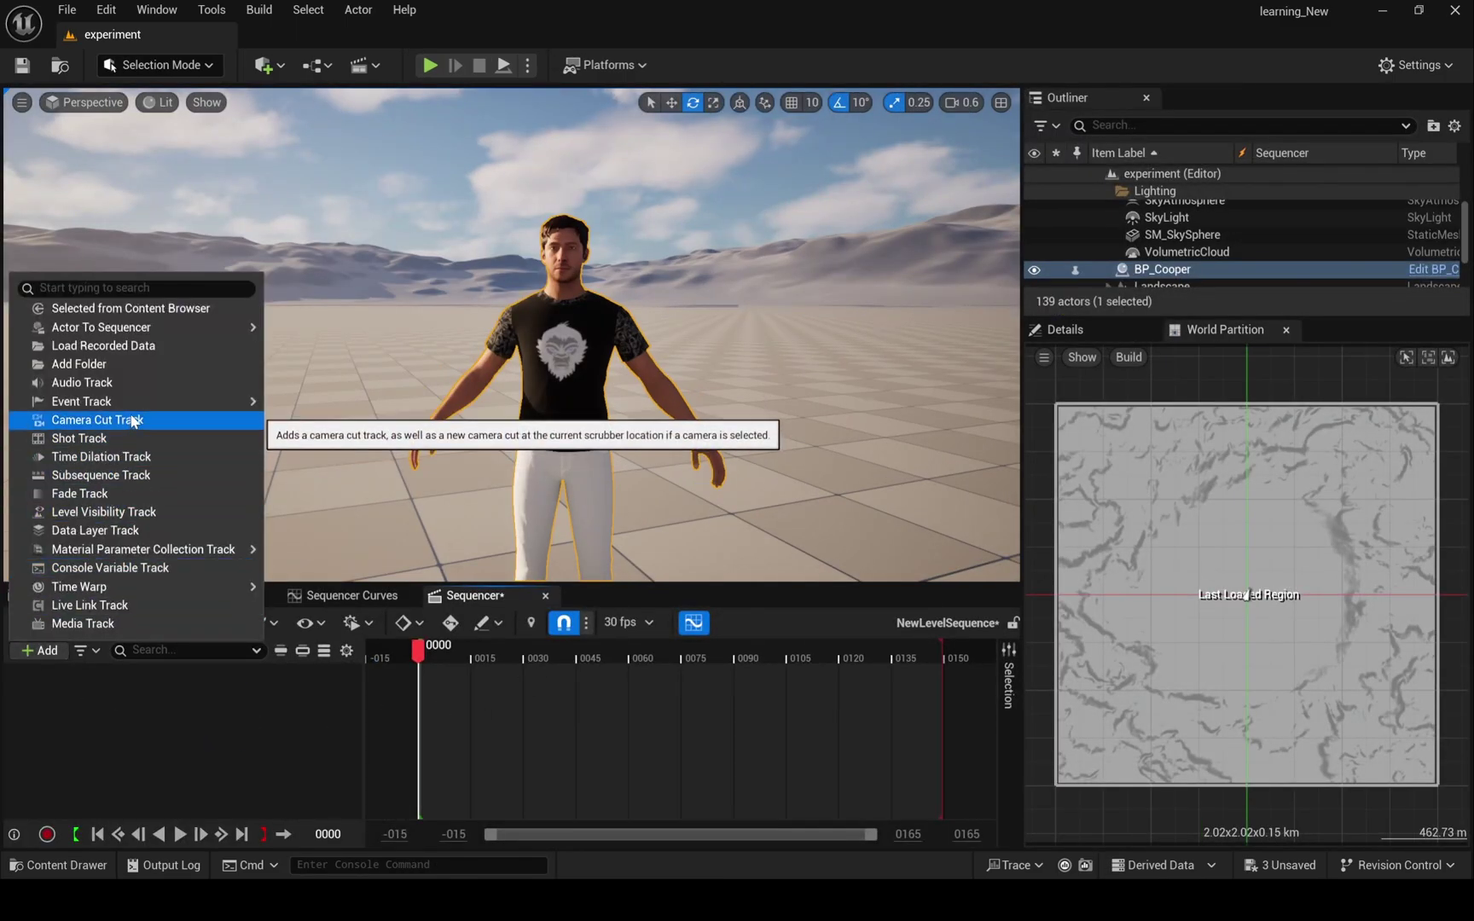
mouse_move(184, 323)
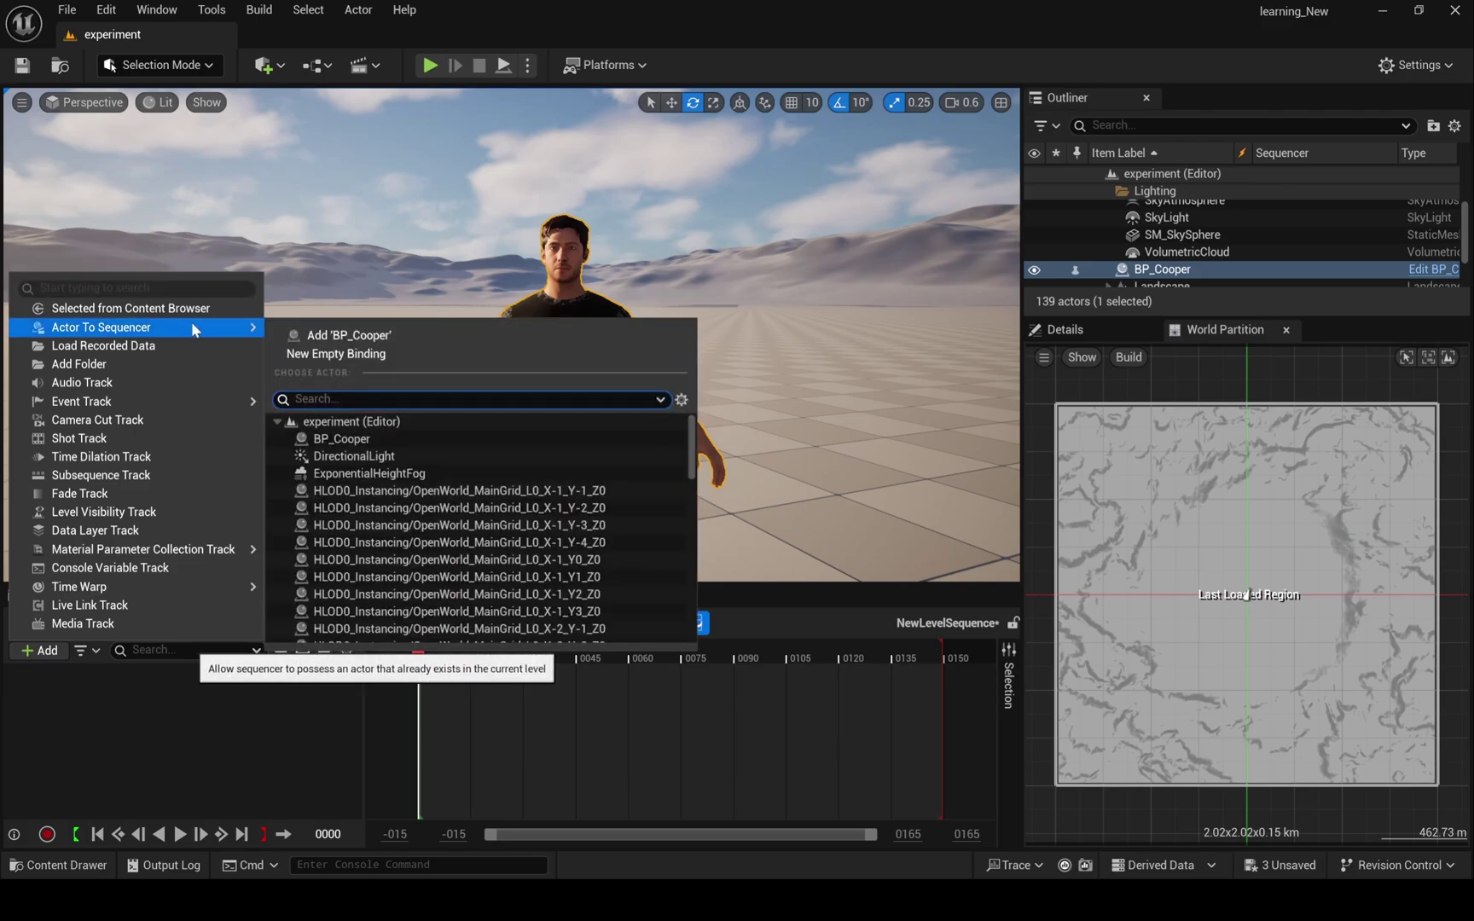
click(303, 336)
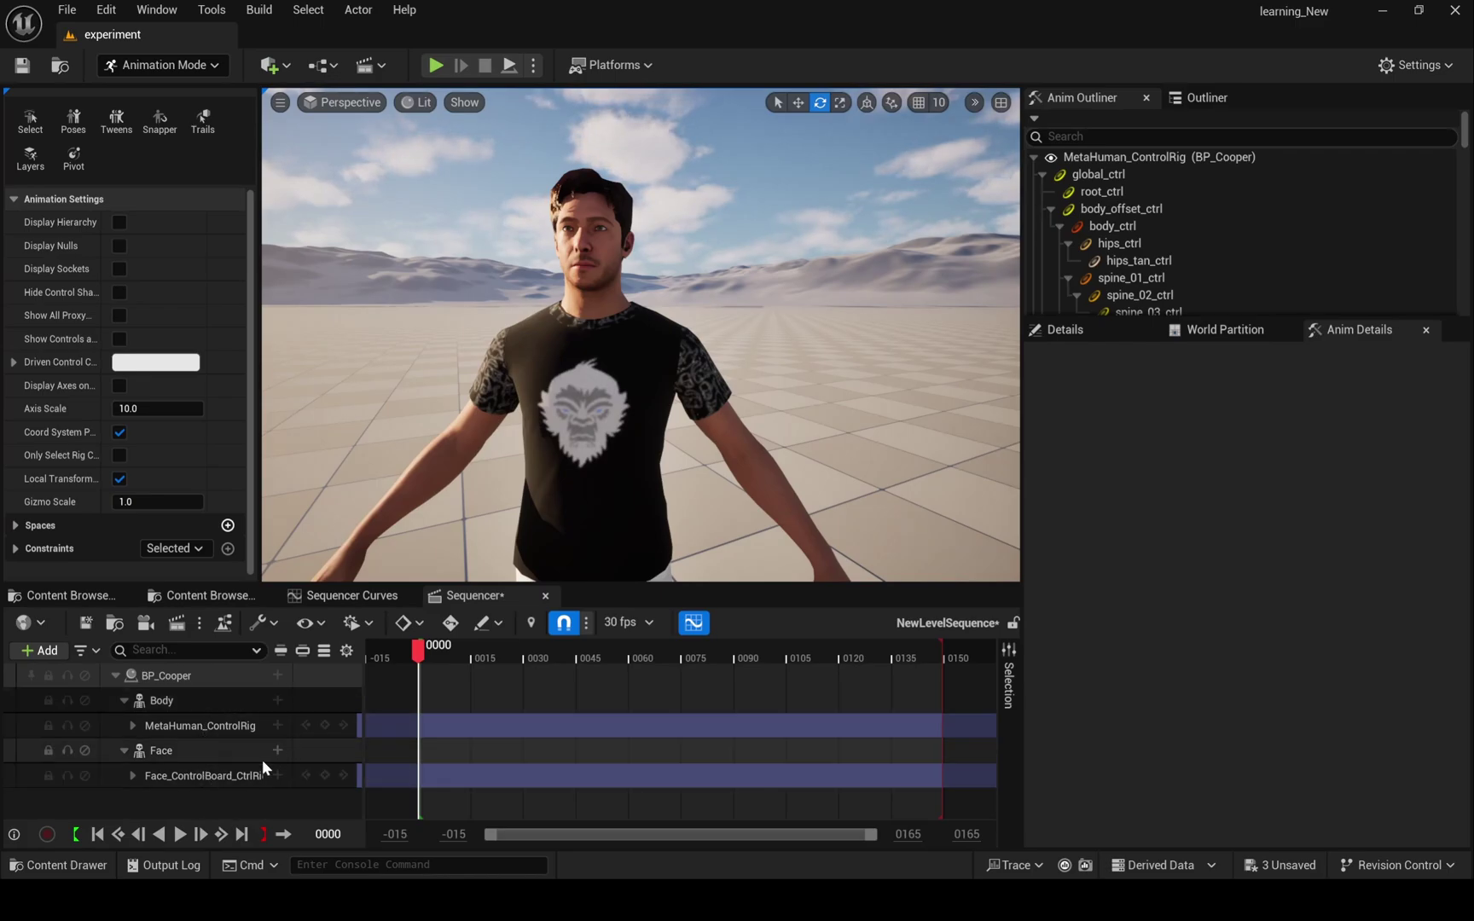
click(205, 775)
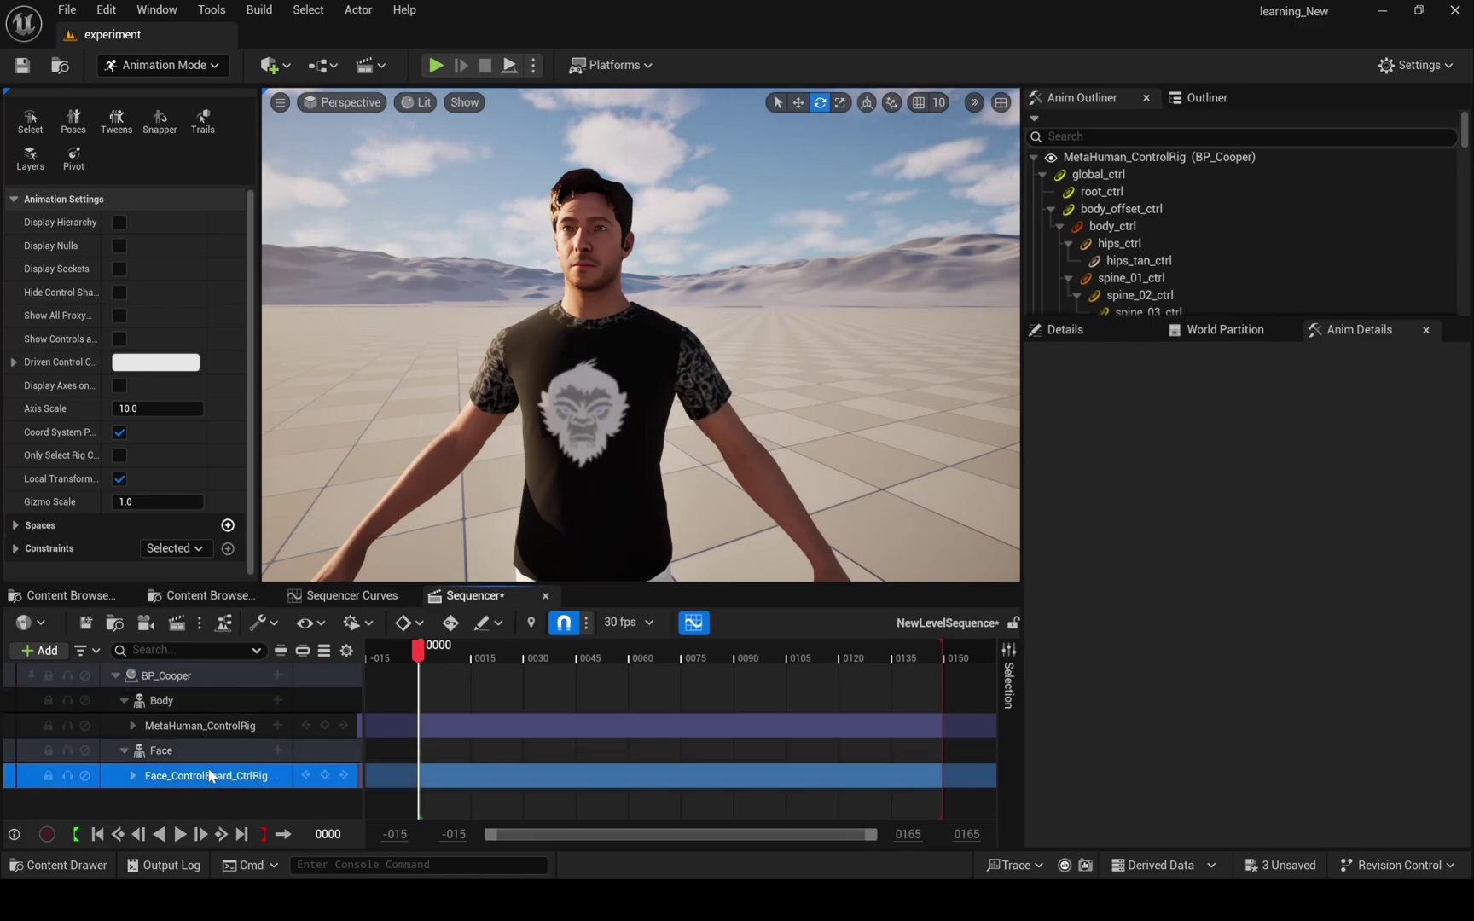
key(Delete)
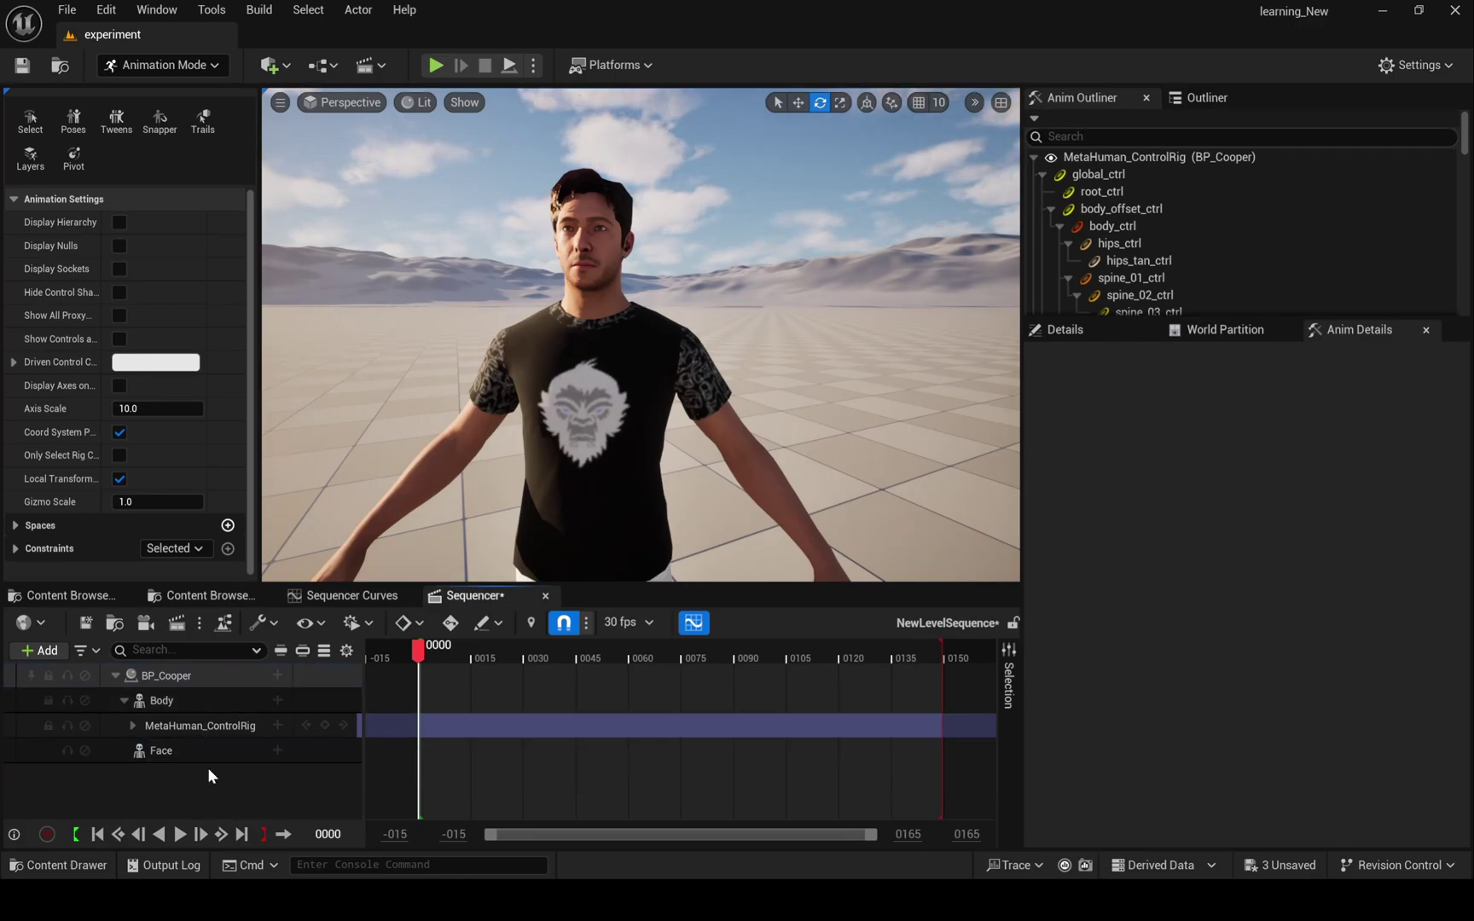
Add the welcome_dialogue animation to Cooper's Face track at frame 0.
click(277, 751)
mouse_move(480, 97)
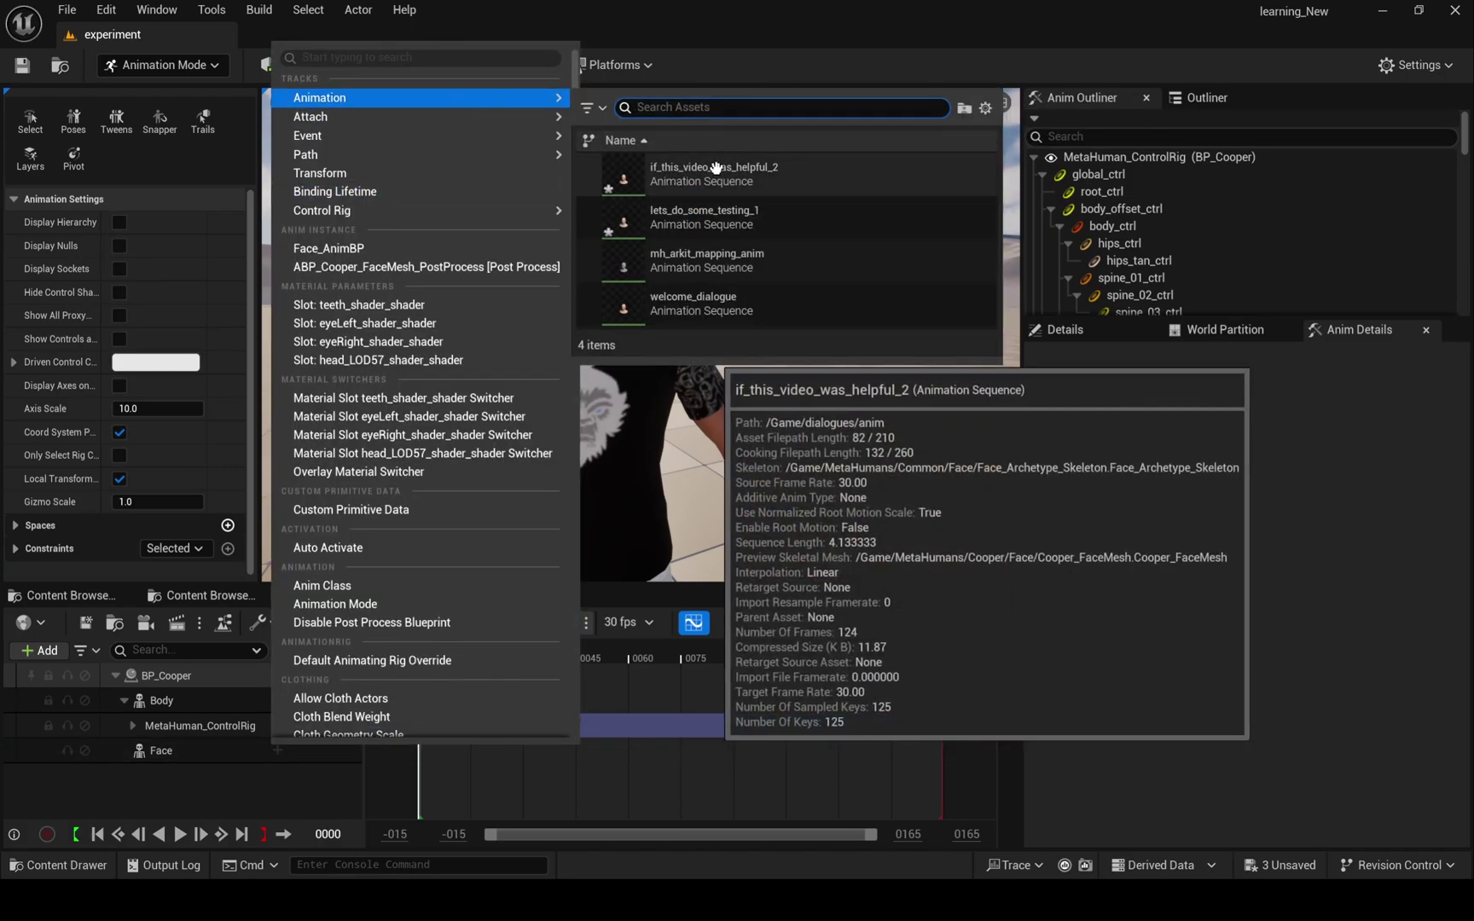
click(693, 301)
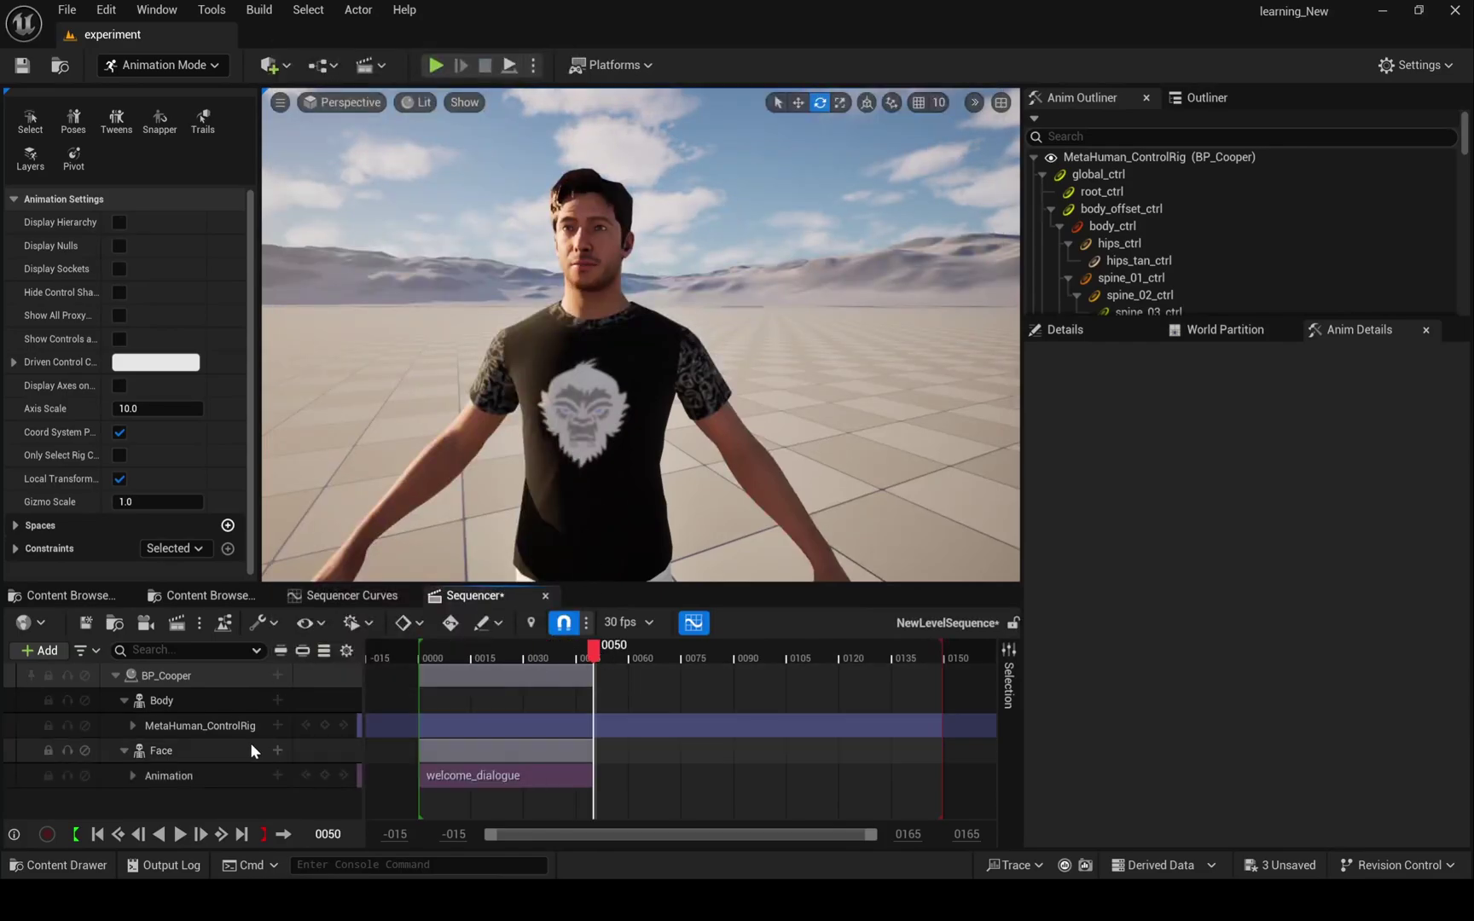
Append lets_do_some_testing_1 at frame 50 and if_this_video_was_helpful_2 at frame 95 to the Face animation track.
click(277, 775)
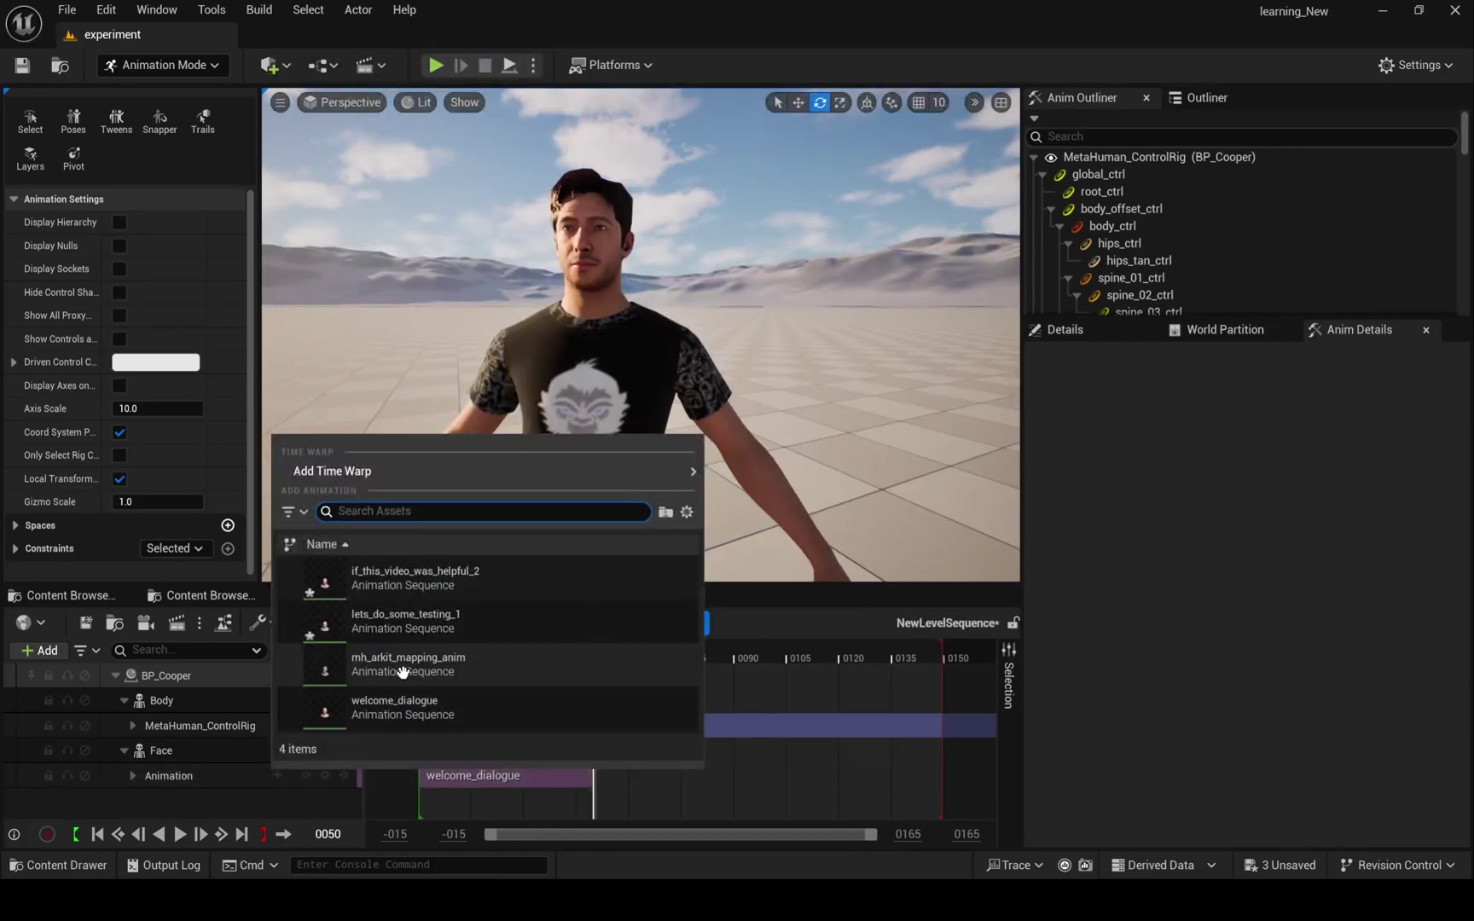
click(440, 628)
drag(596, 653, 743, 657)
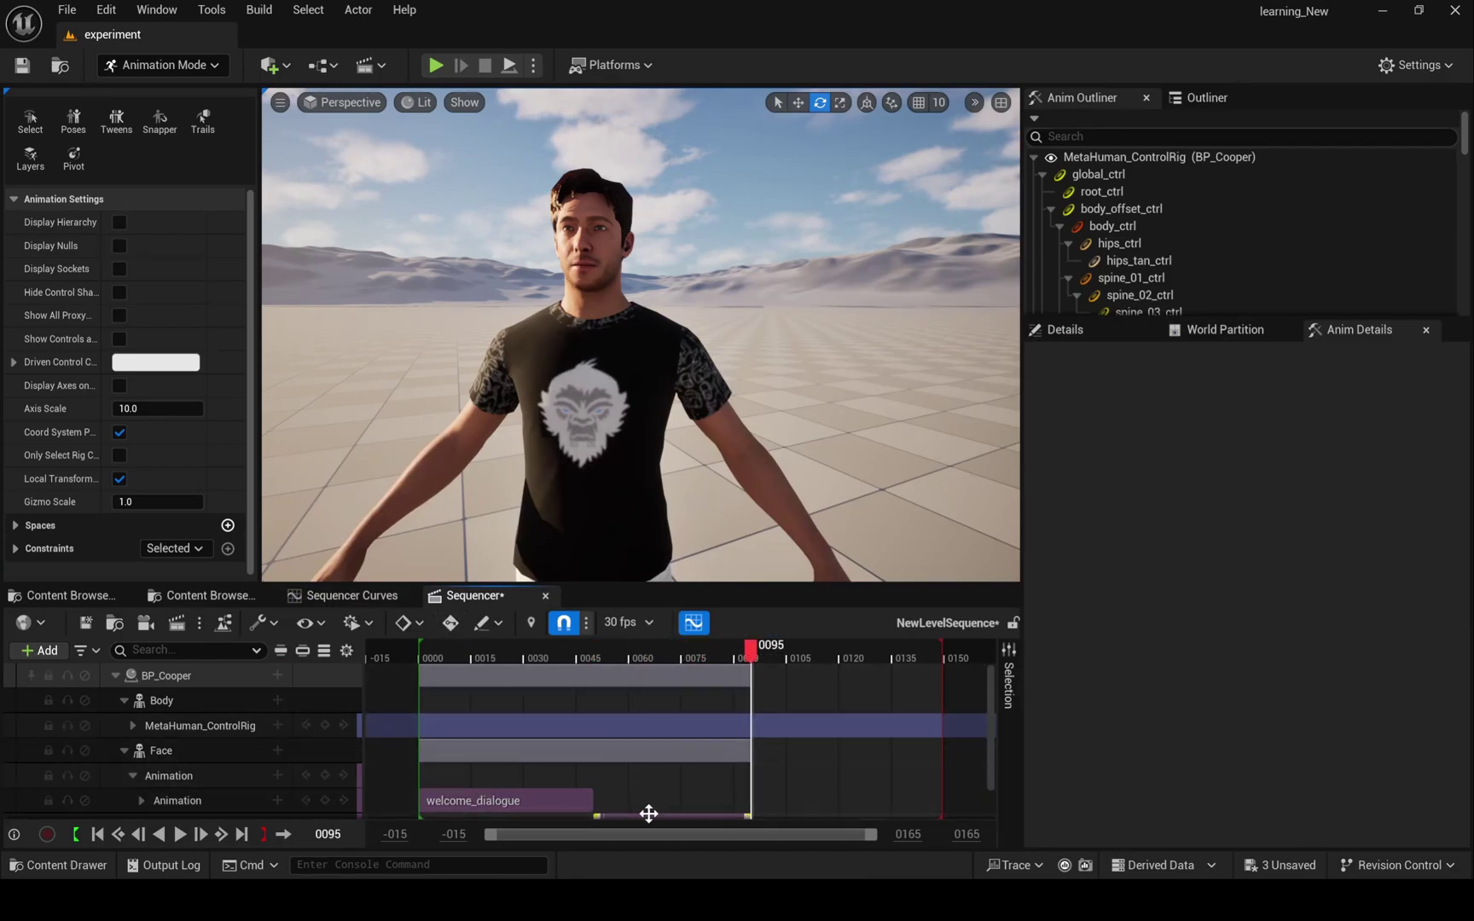
scroll(640, 798, down, 1)
scroll(642, 802, up, 1)
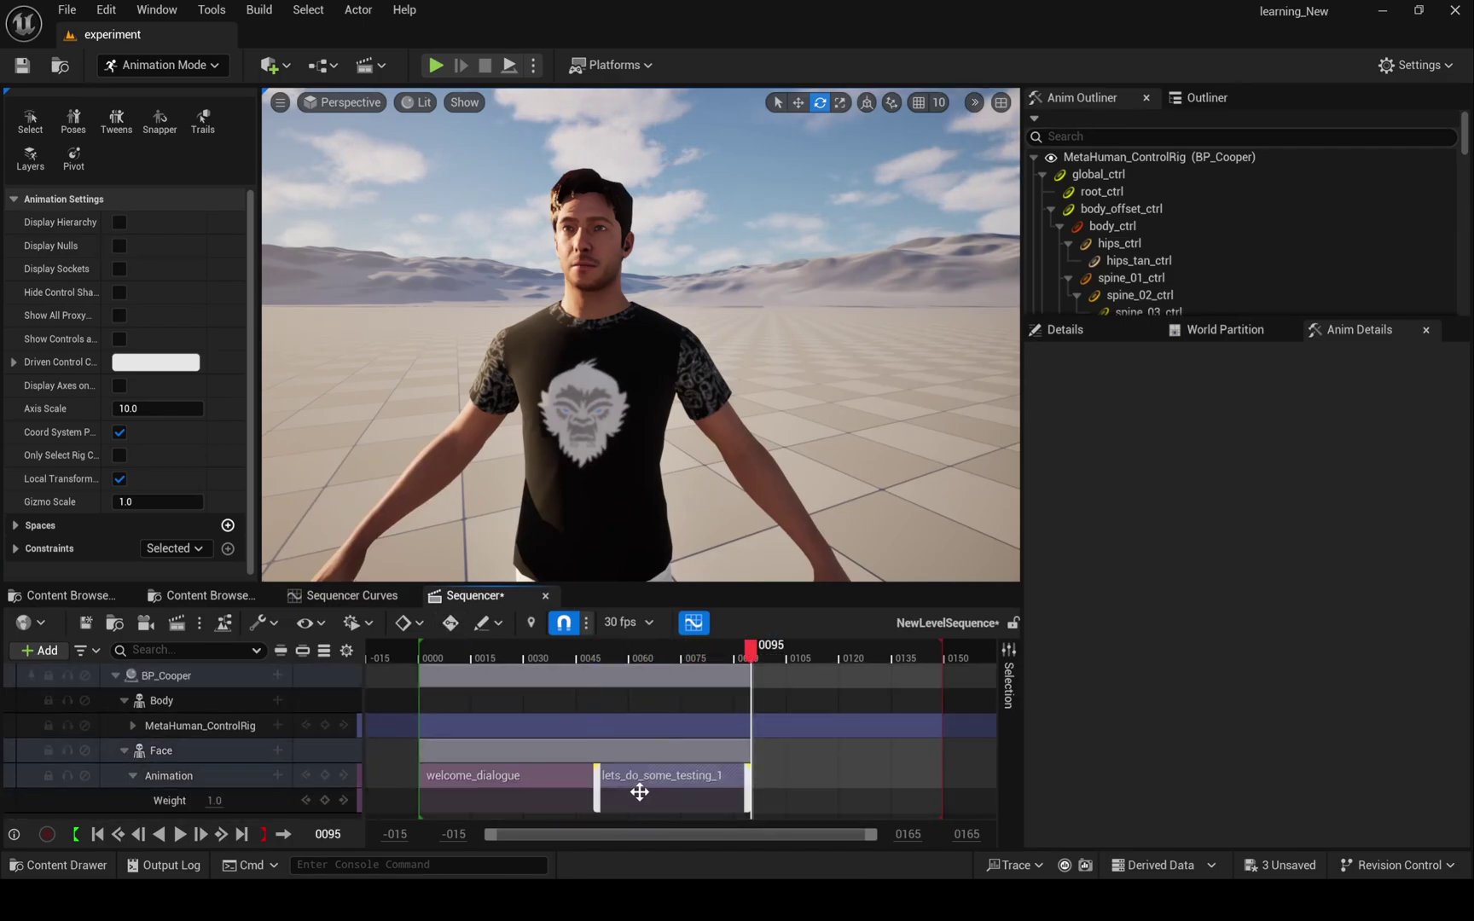
click(277, 775)
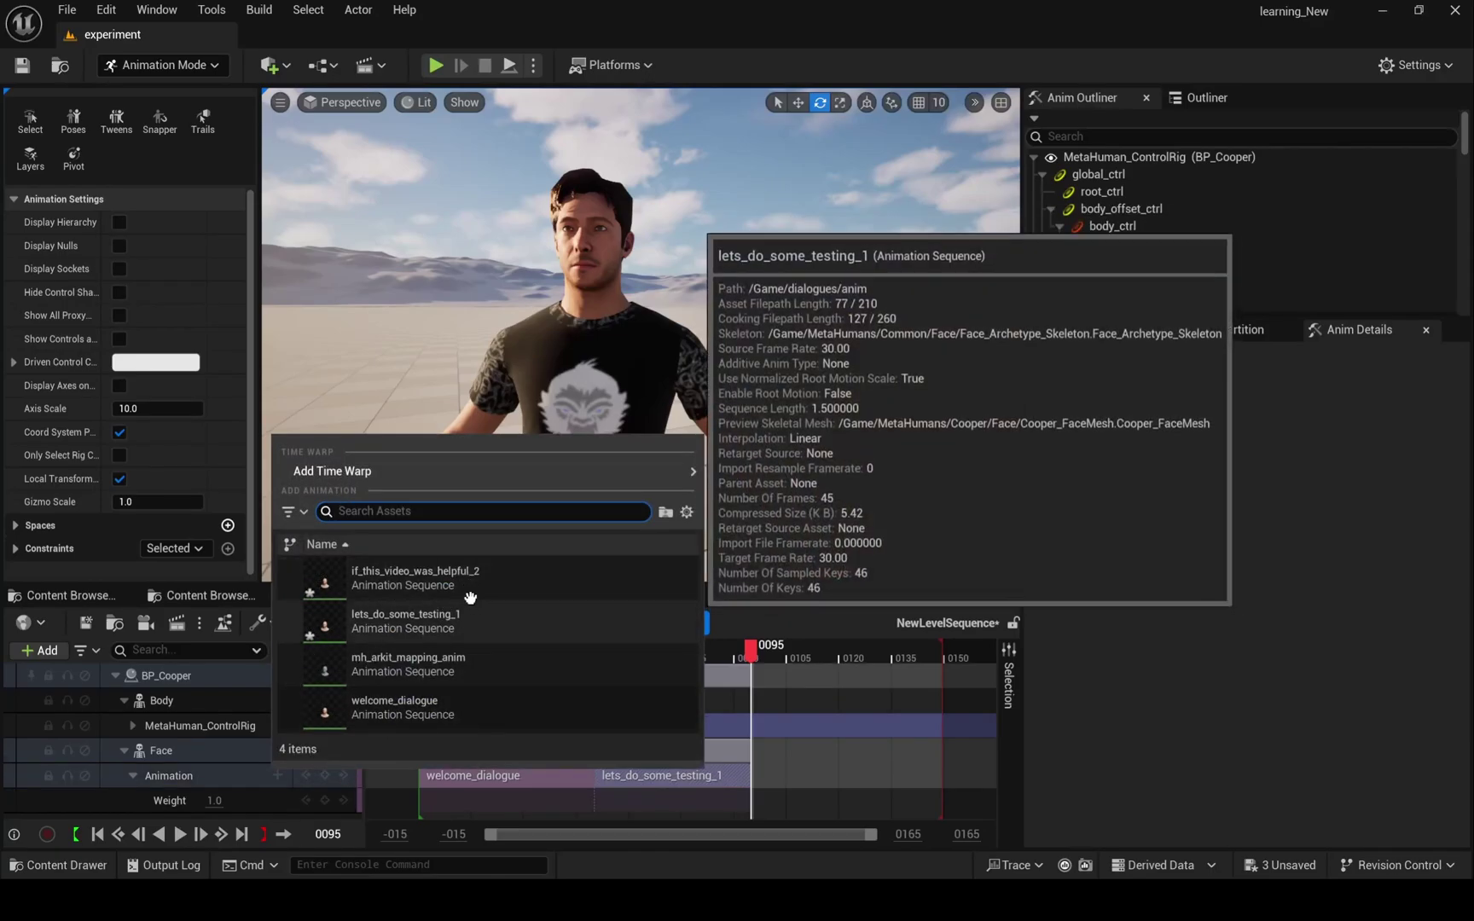
click(461, 576)
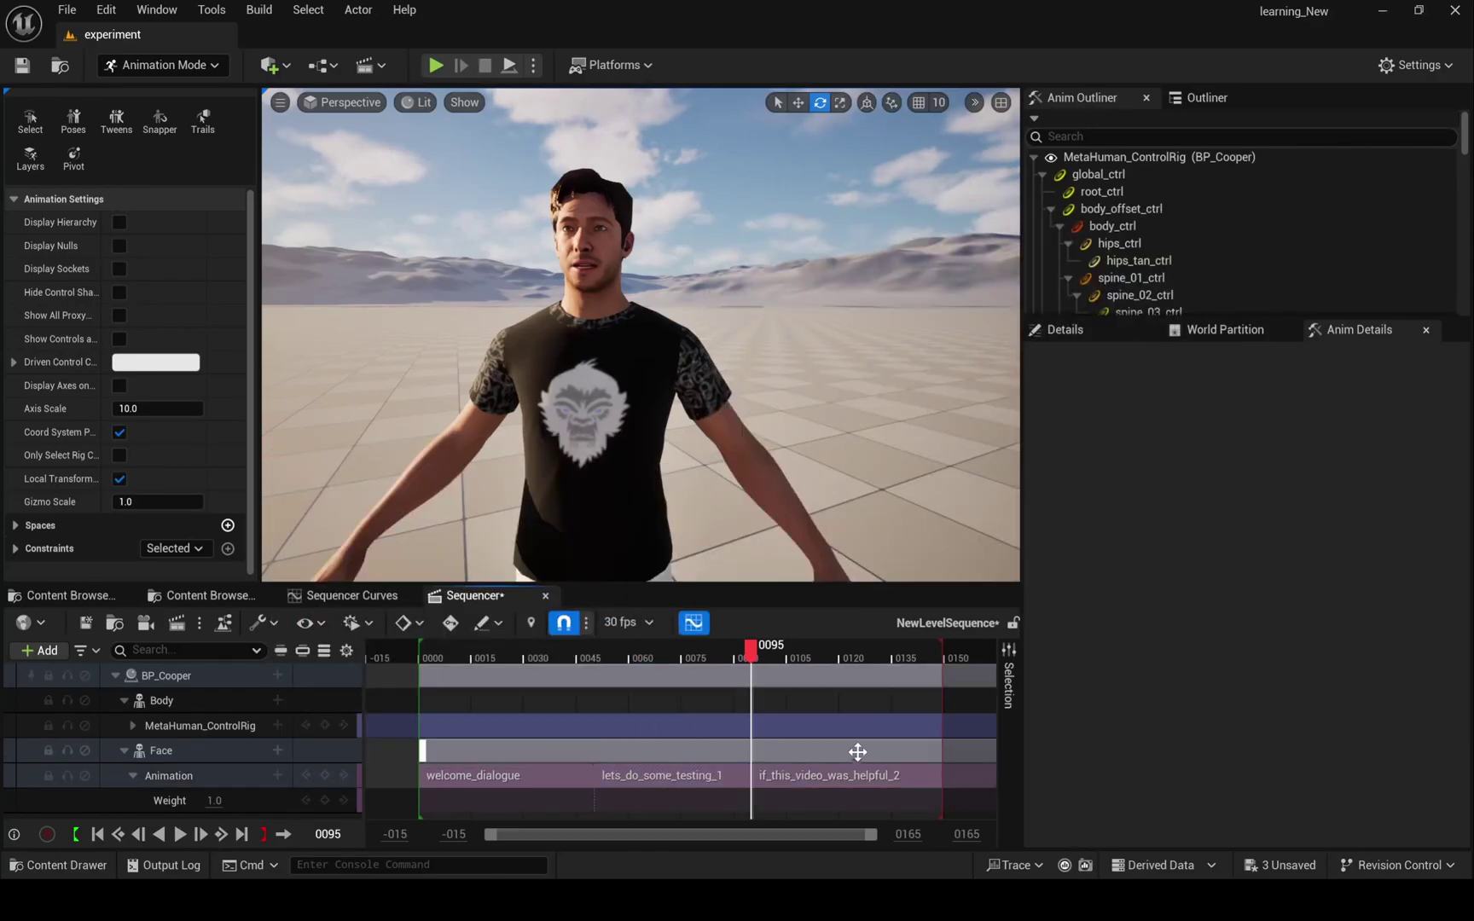
Extend the sequence's playback range to cover the whole if_this_video_was_helpful_2 clip.
drag(943, 657, 988, 658)
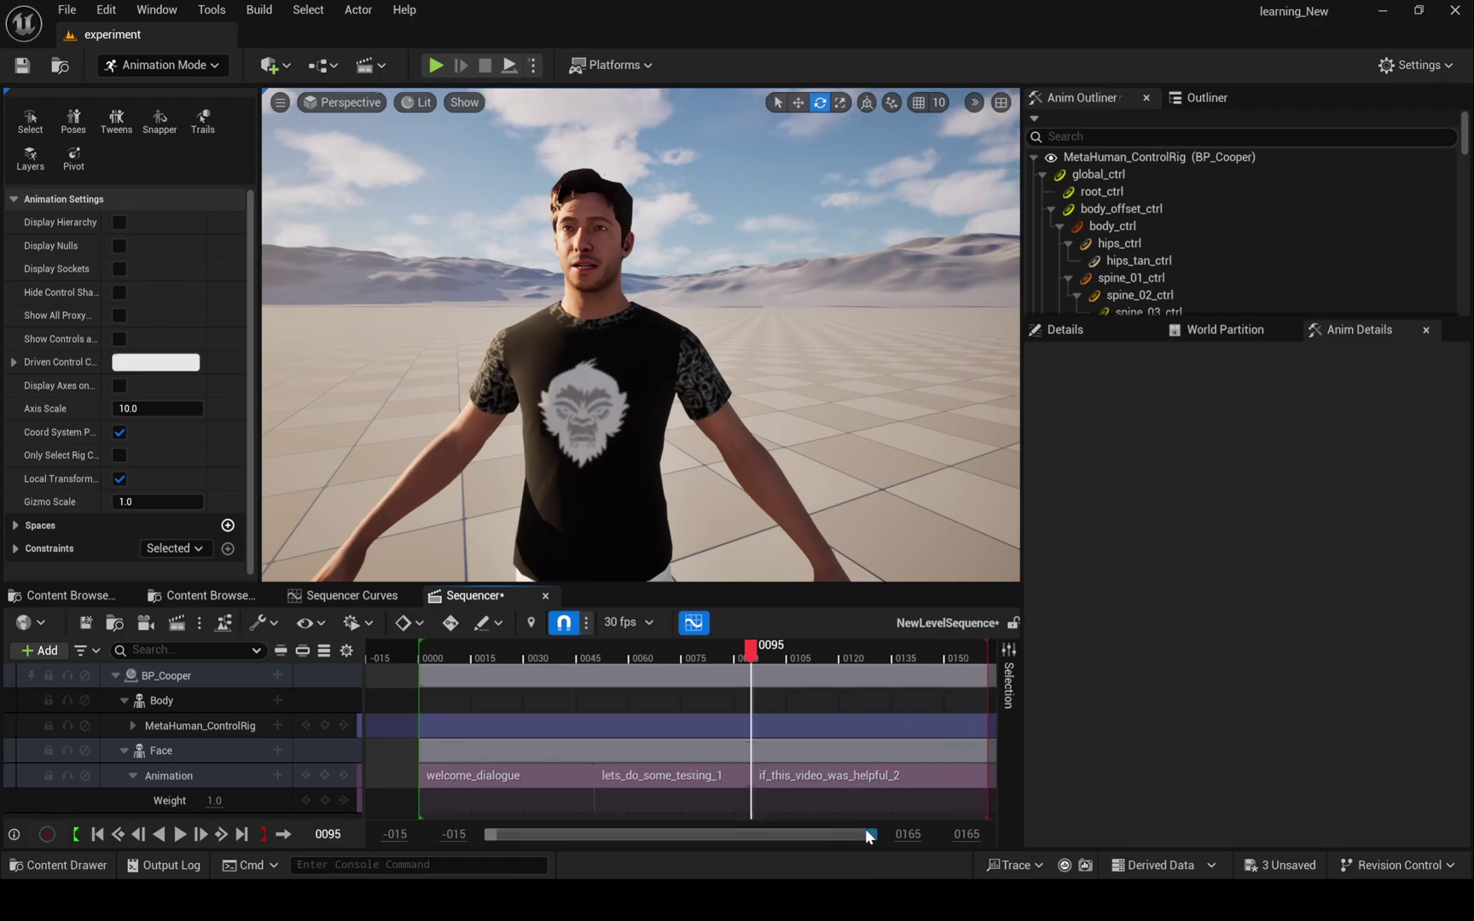
scroll(857, 775, down, 3)
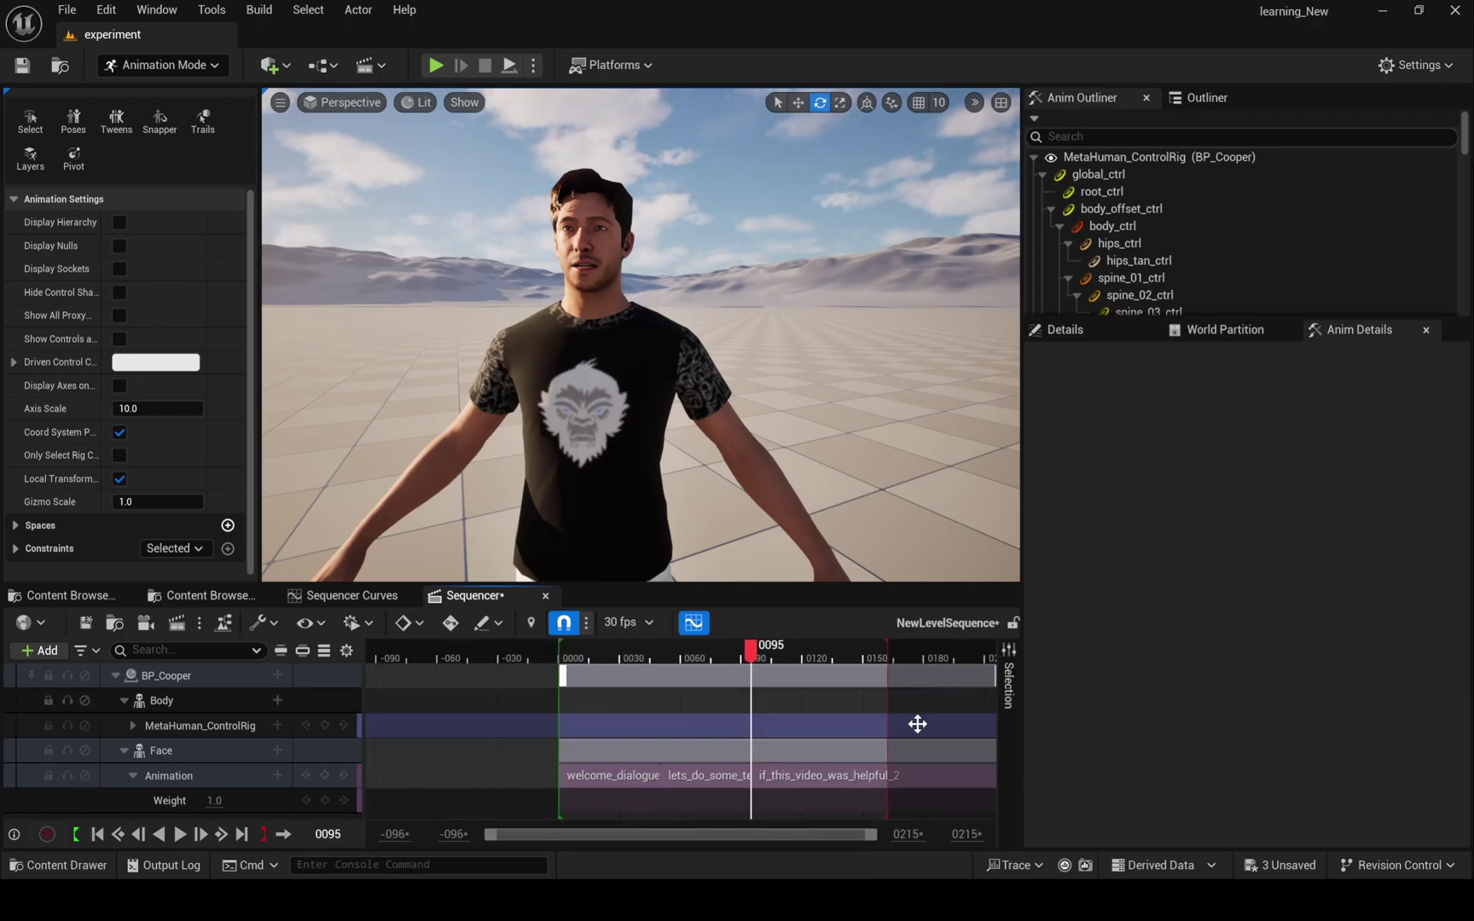
ctrl+scroll(904, 734, down, 4)
drag(805, 652, 852, 652)
ctrl+scroll(808, 748, up, 4)
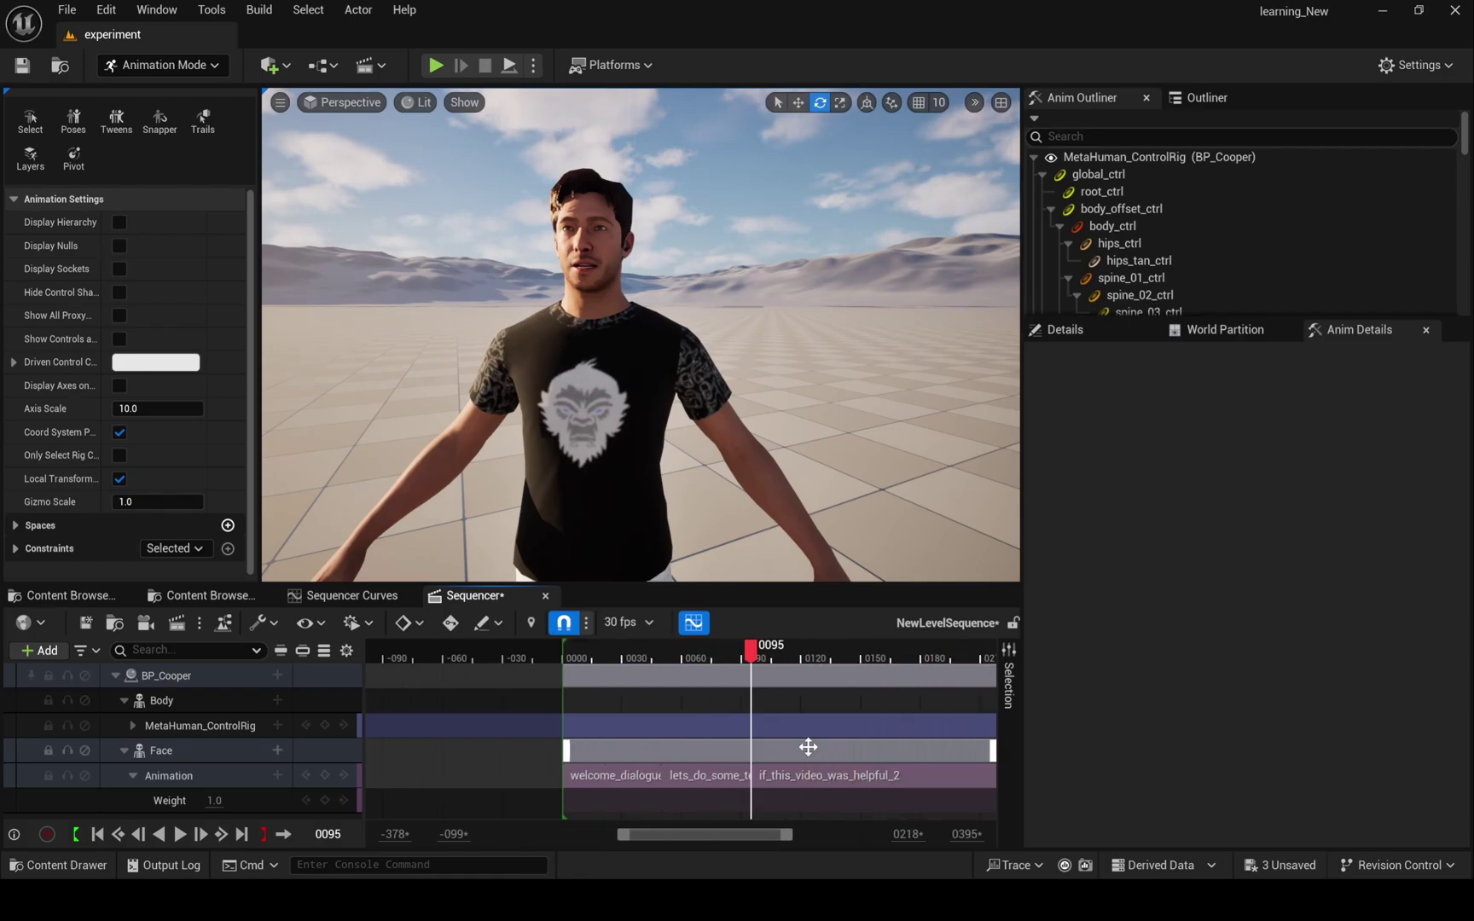
Return the playhead to frame 0 and add an audio track, accepting the audio clock source.
drag(599, 650, 571, 664)
key(space)
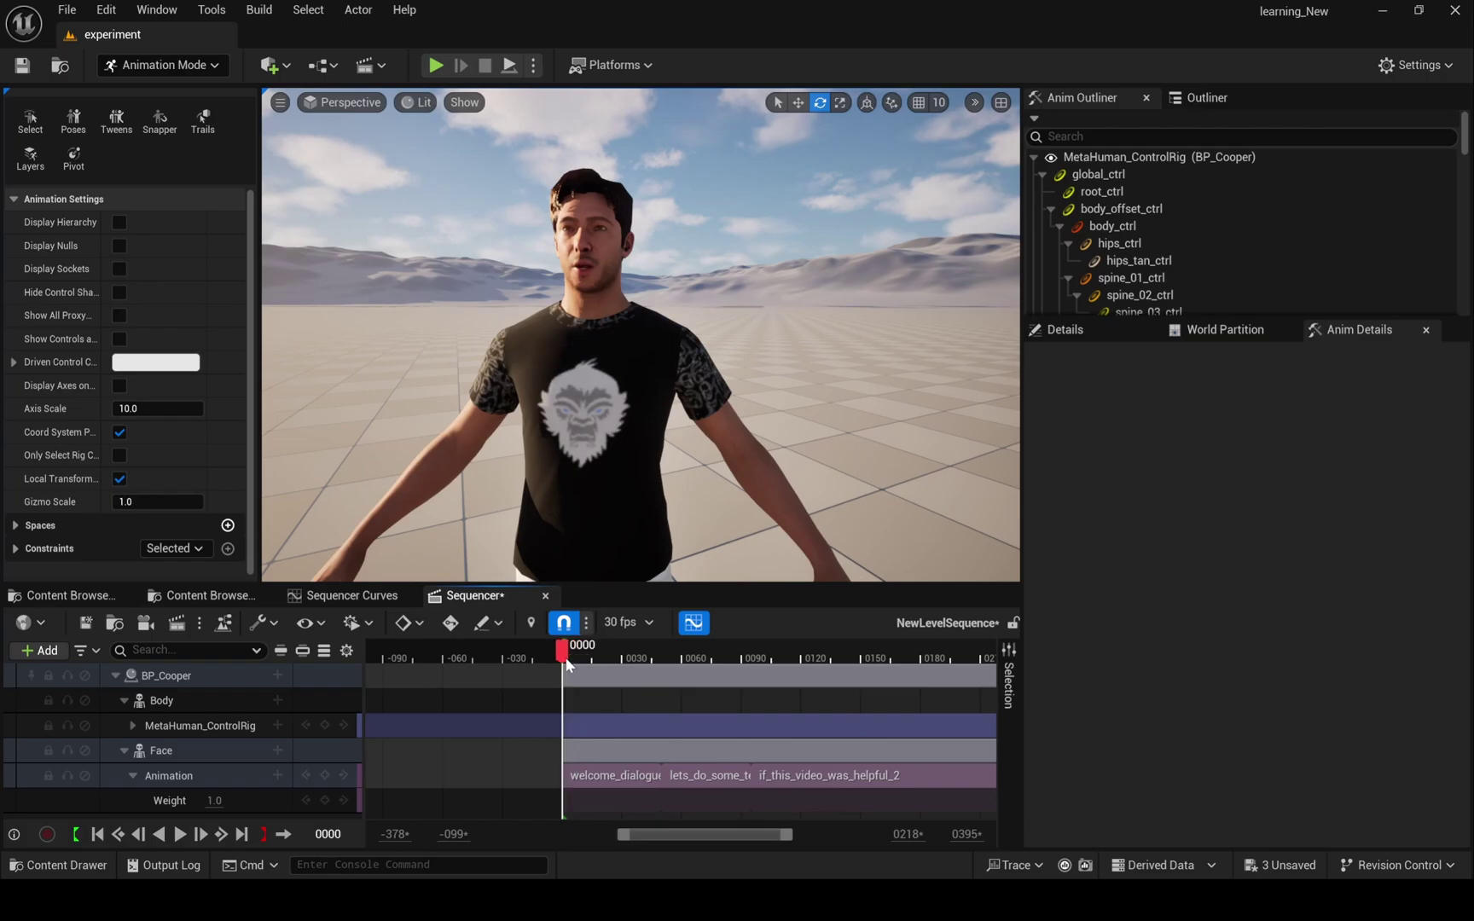
click(40, 650)
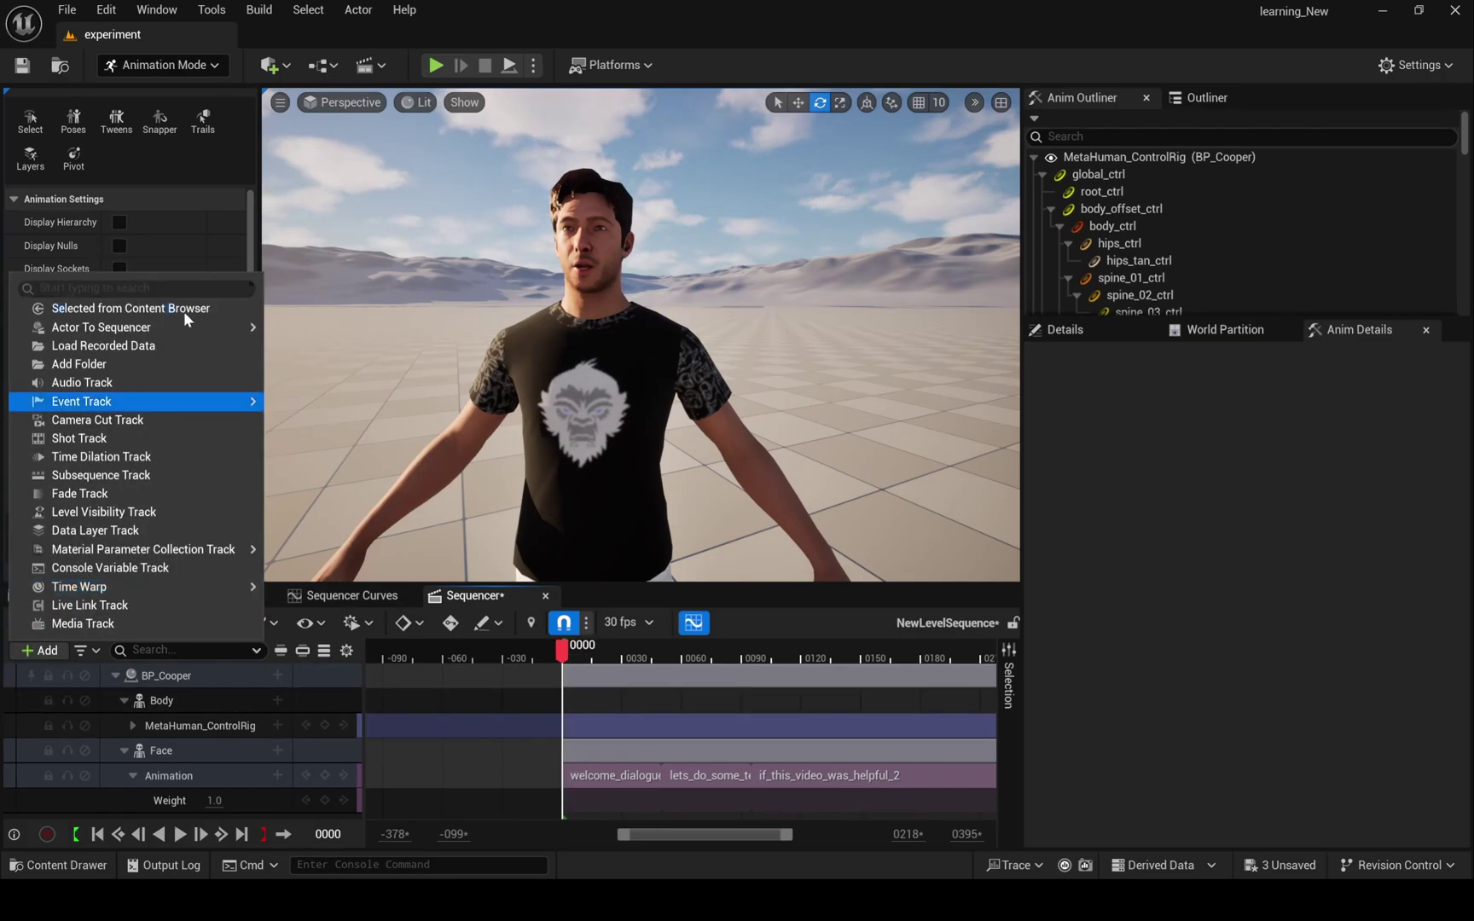
click(81, 382)
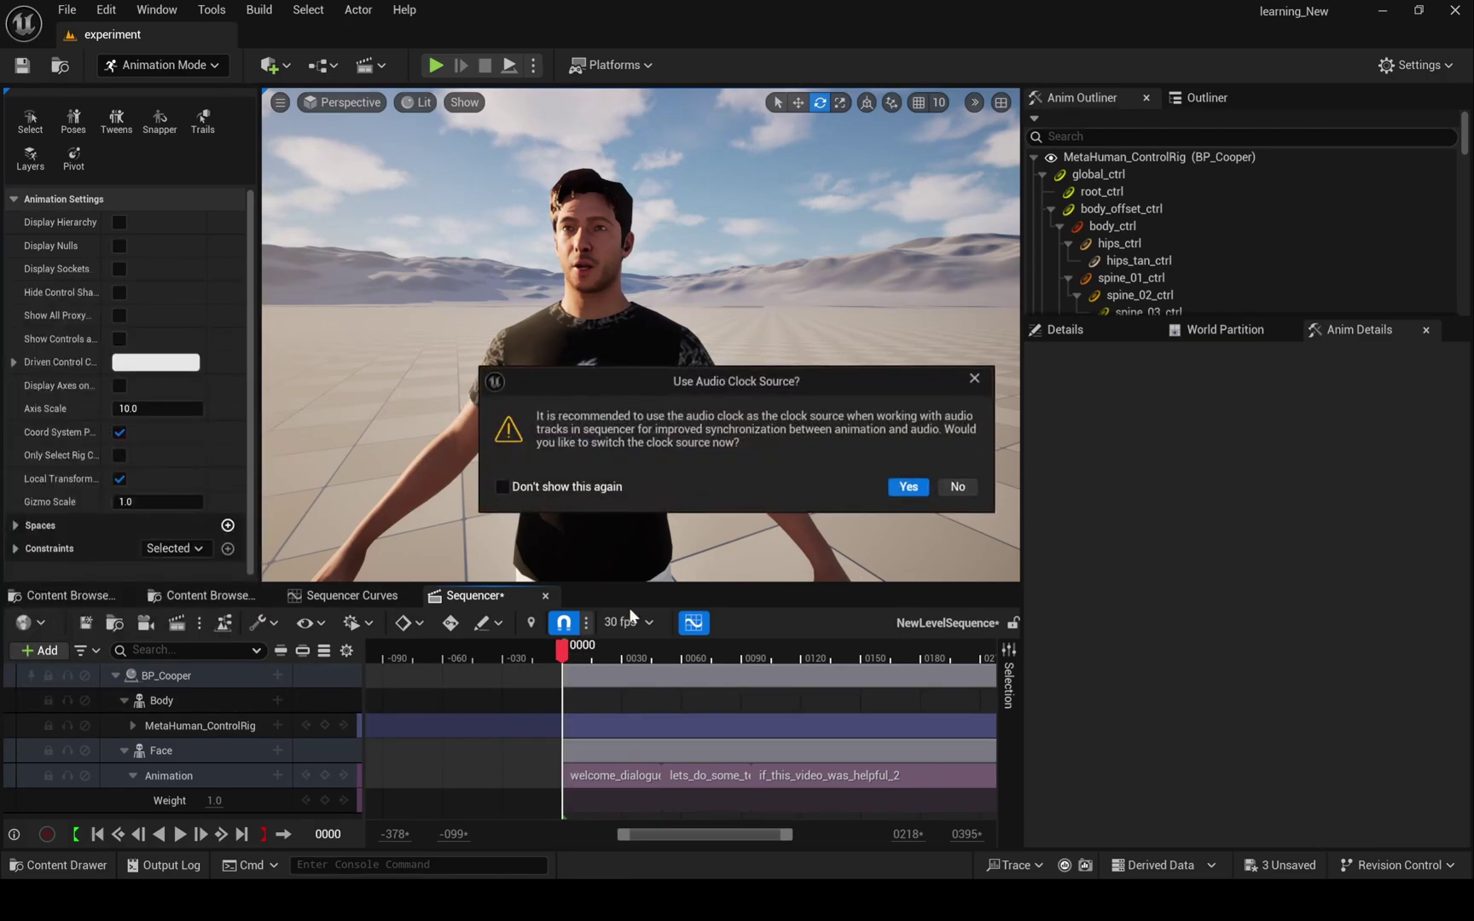
click(907, 487)
Add the welcome_to_my_channel_2 sound wave to the audio track at frame 0.
click(274, 675)
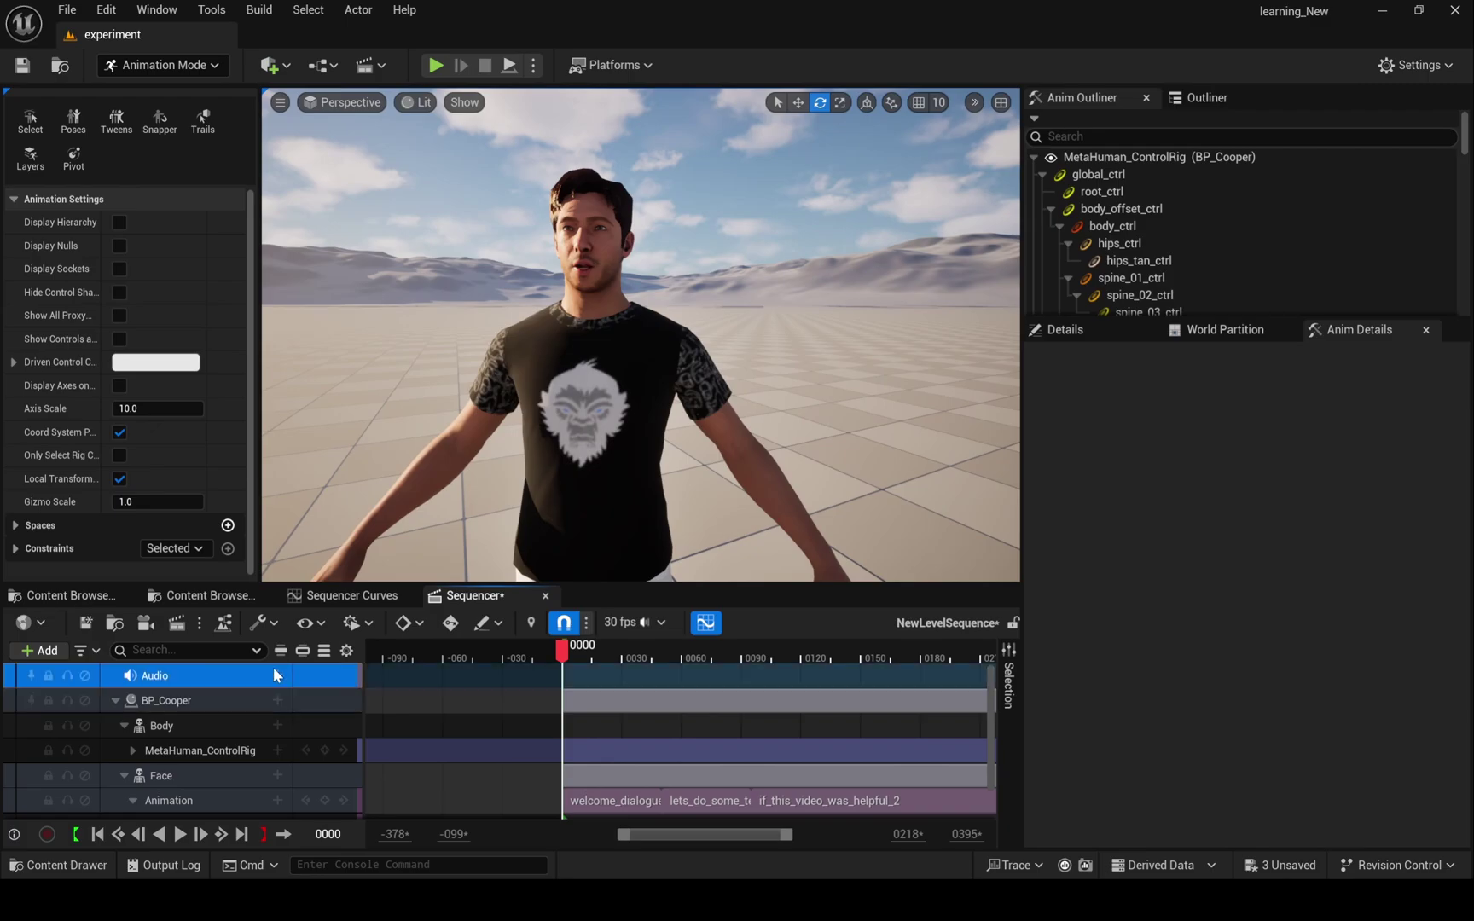
click(275, 675)
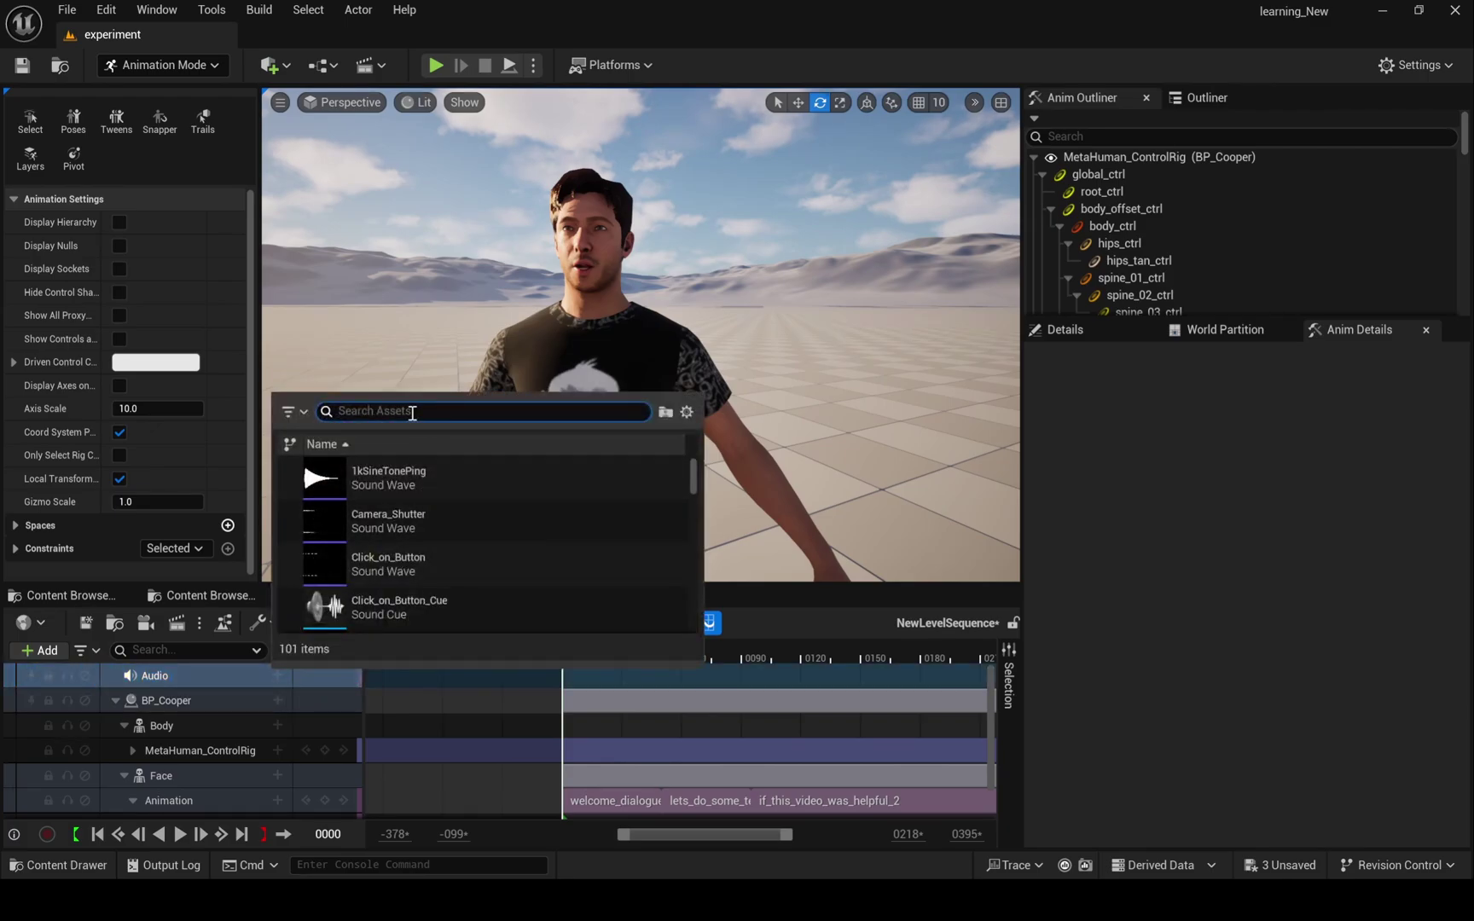
text(wel)
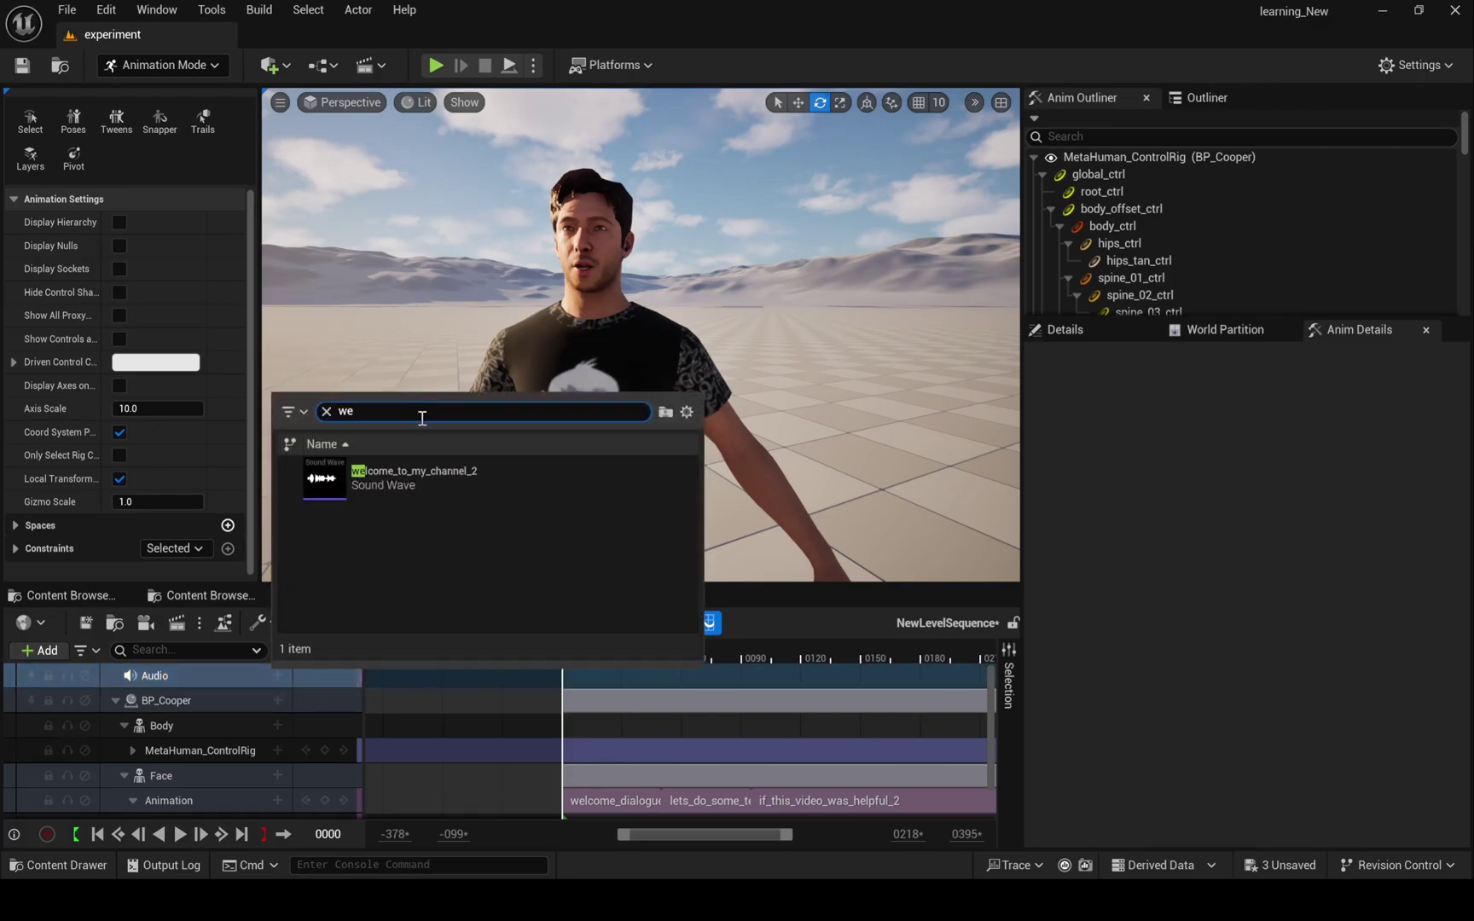
click(445, 479)
Add the lets_do_some_testing_1 sound wave to the audio track at frame 51, right after the welcome clip.
drag(589, 663, 663, 655)
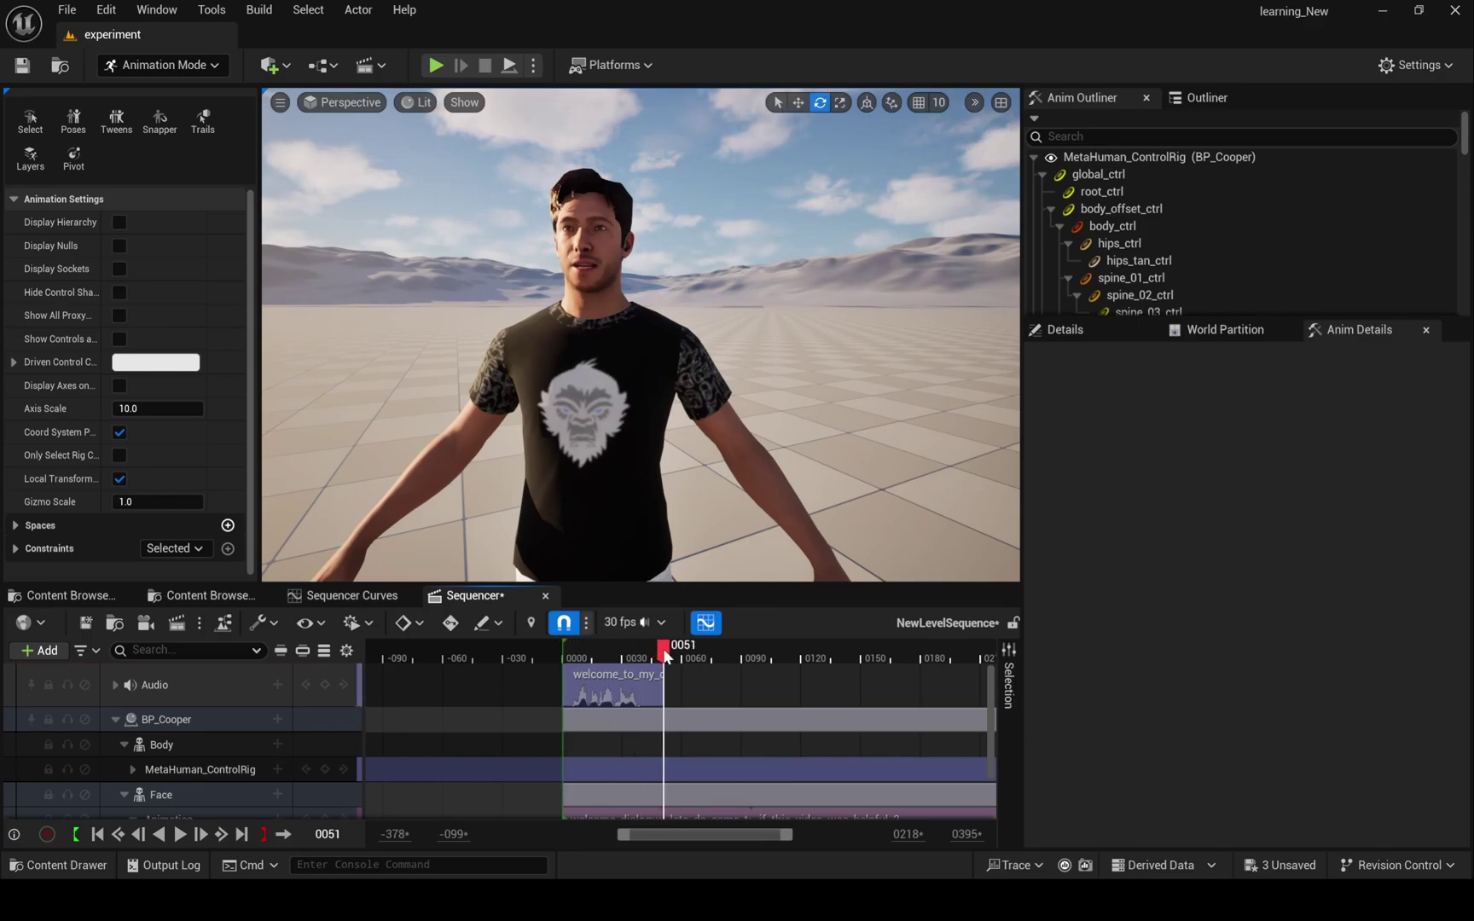
click(279, 686)
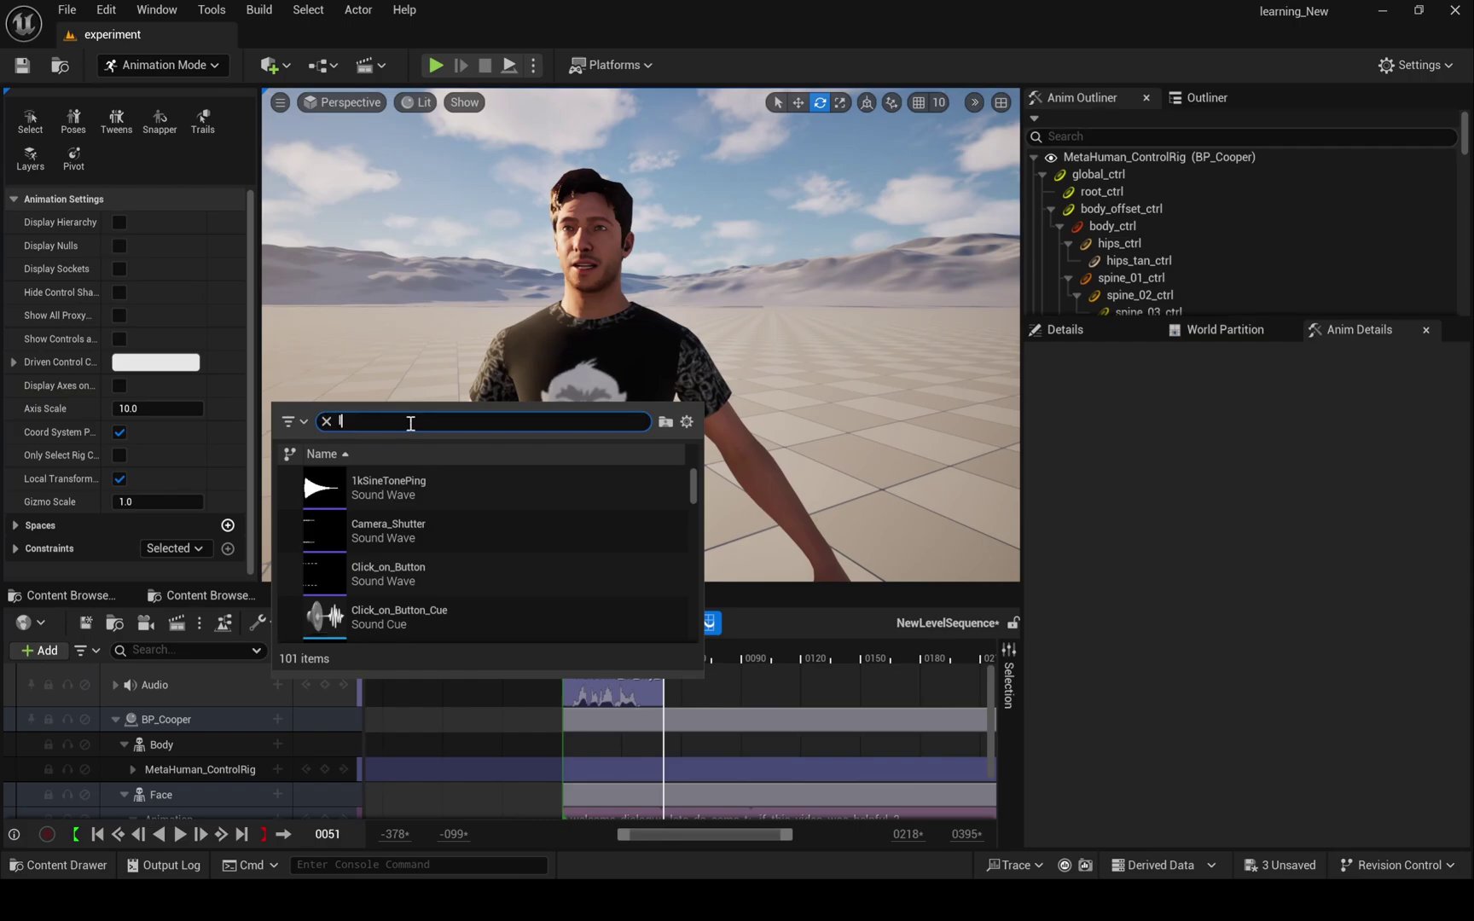
text(let)
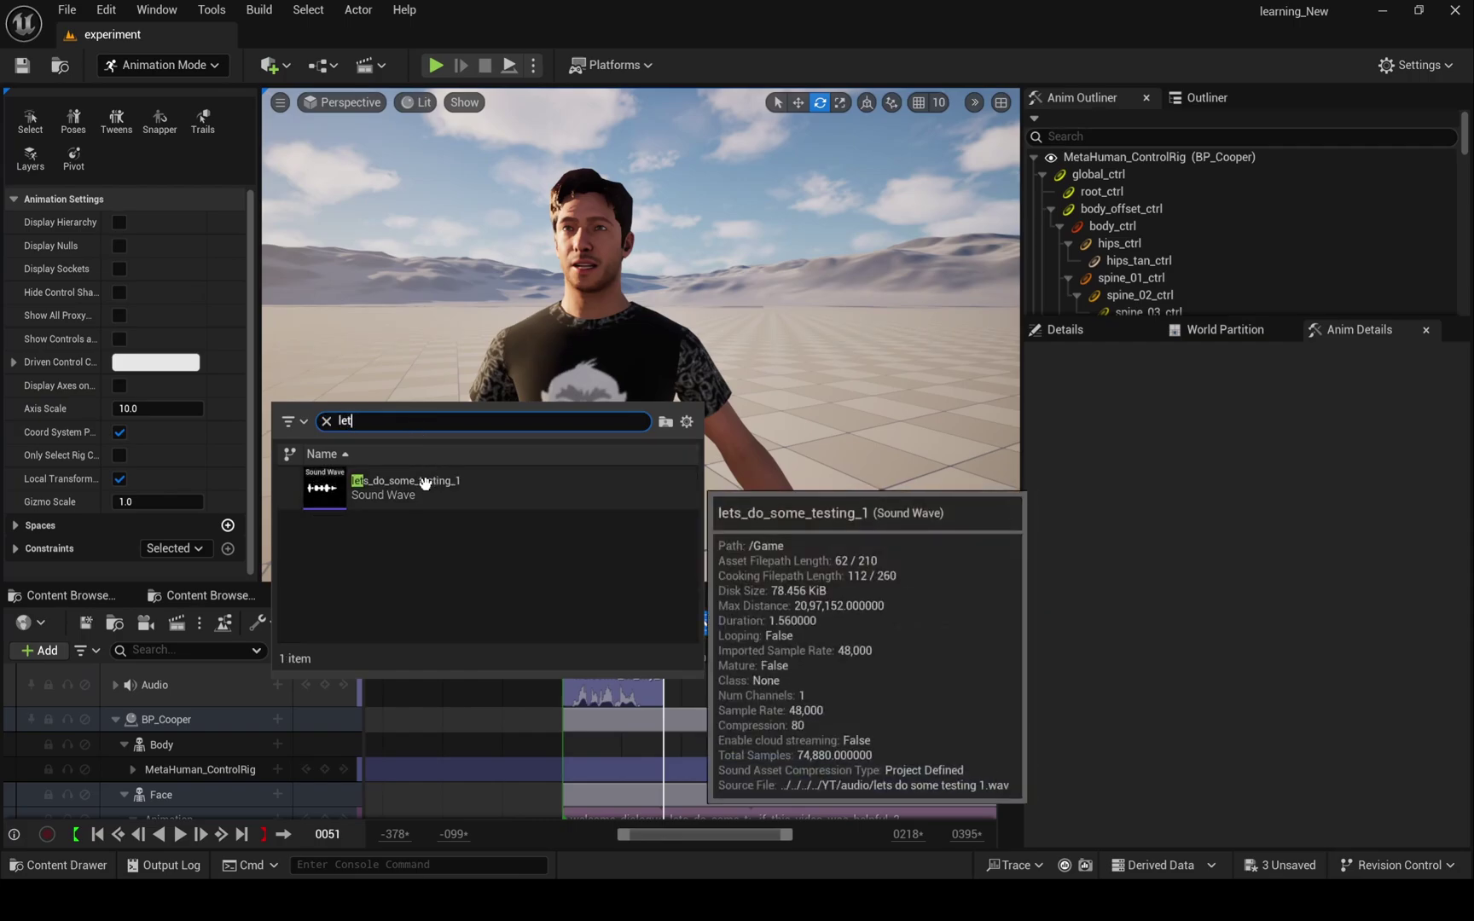
click(388, 488)
Add the if_this_video_was_helpful_2 sound wave to the audio track at frame 97.
drag(669, 649, 759, 646)
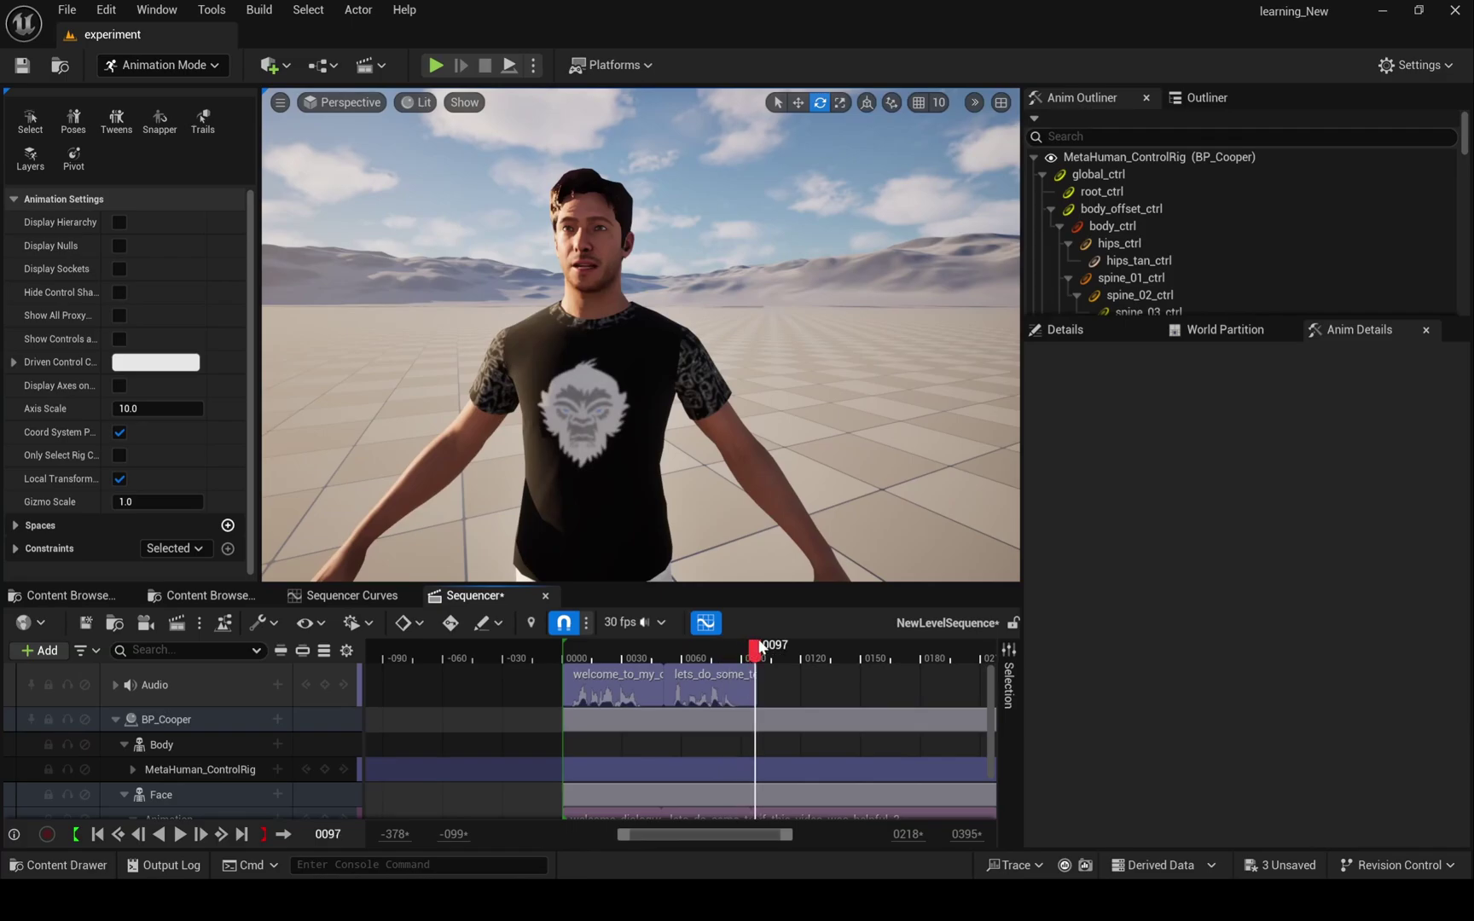
click(278, 685)
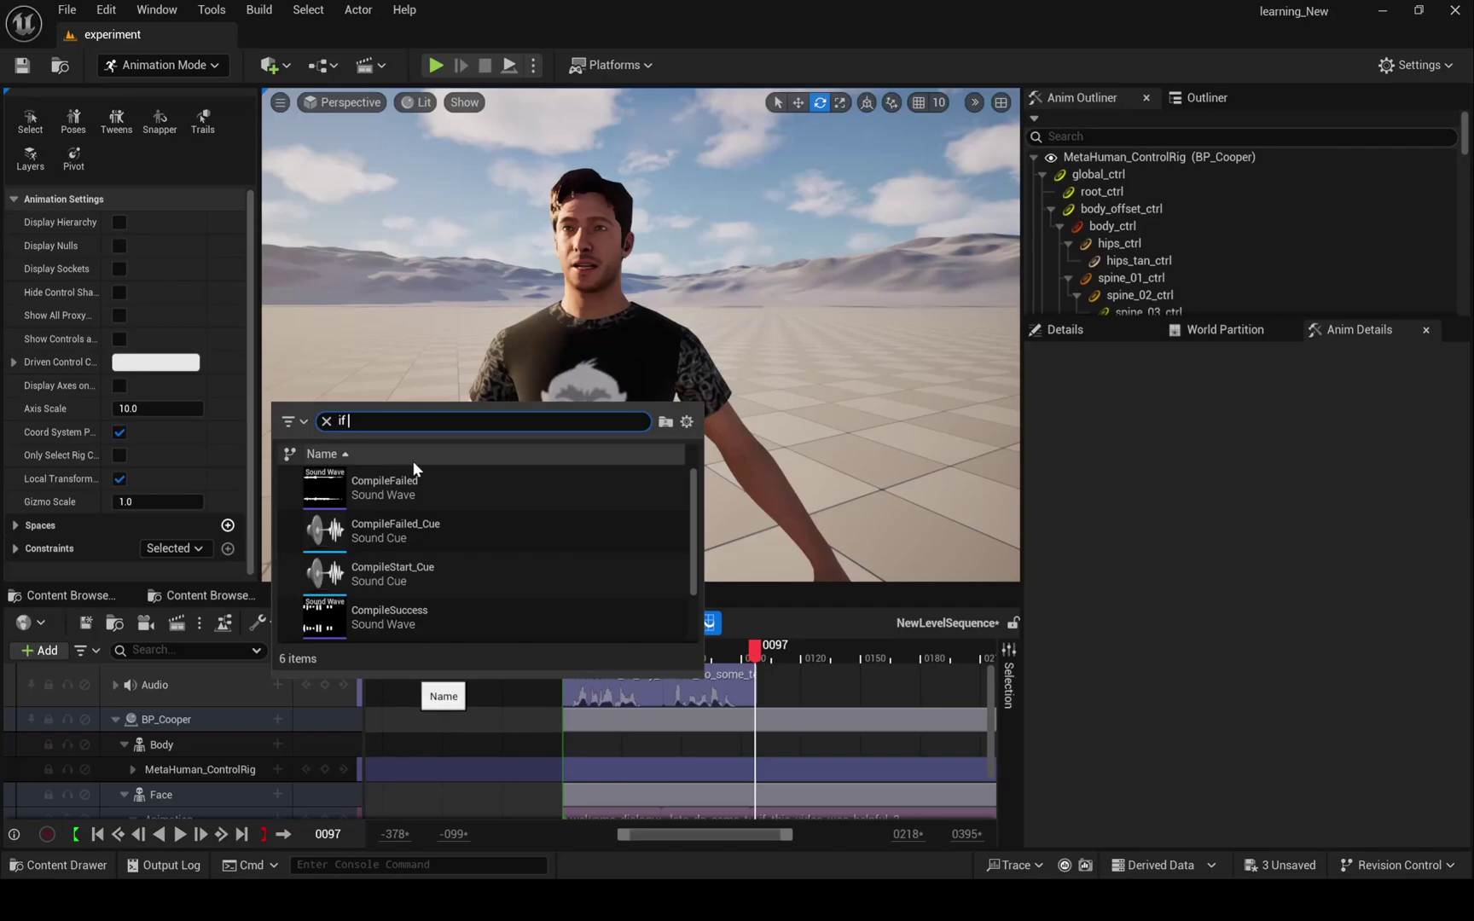
text(y)
key(BackSpace)
key(BackSpace)
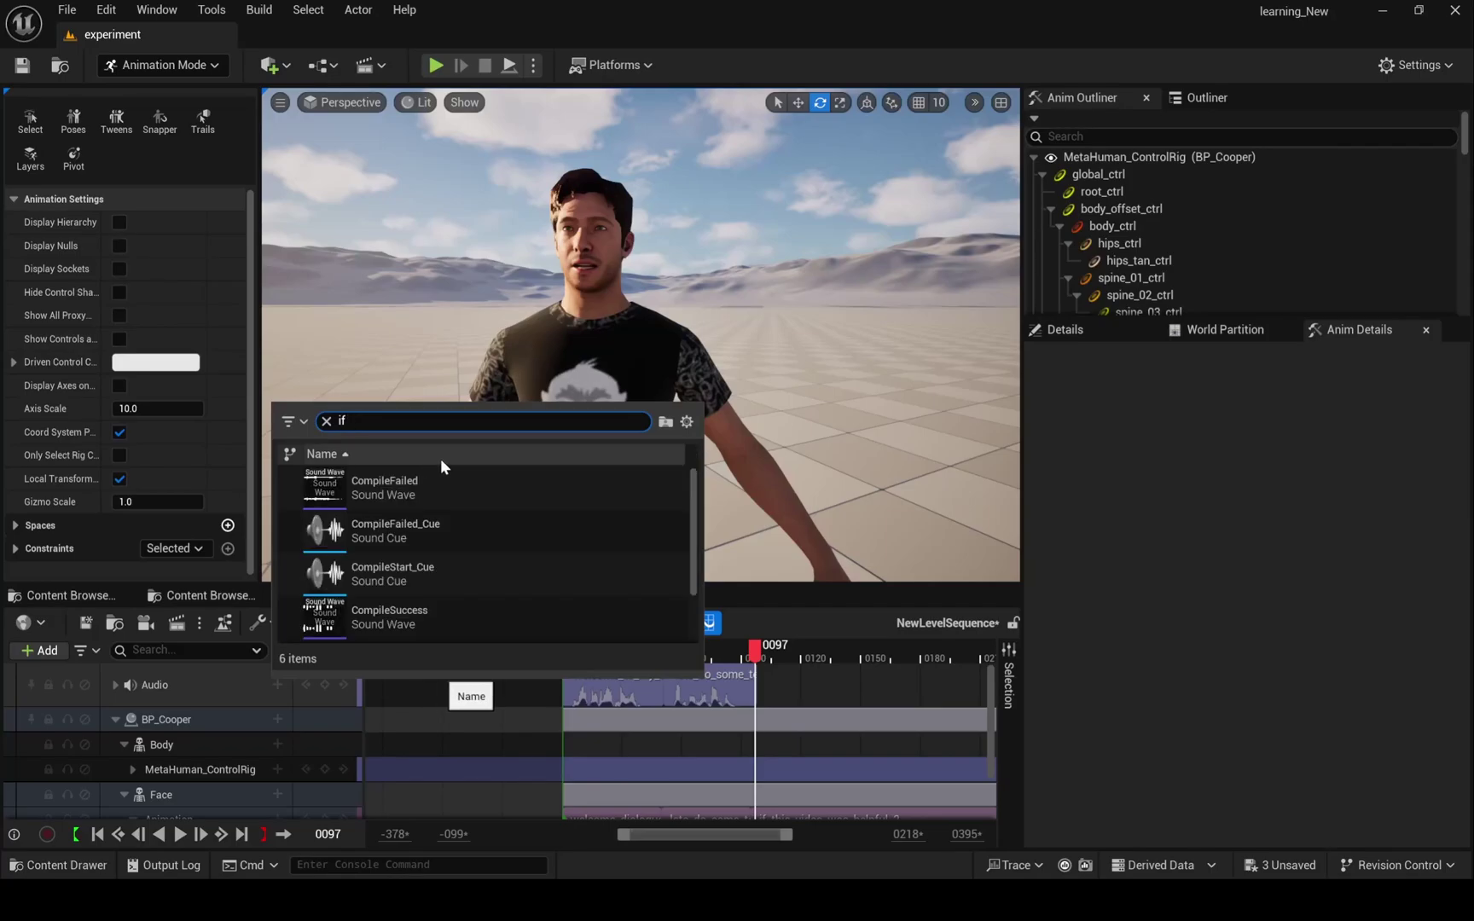
scroll(461, 554, down, 2)
click(418, 621)
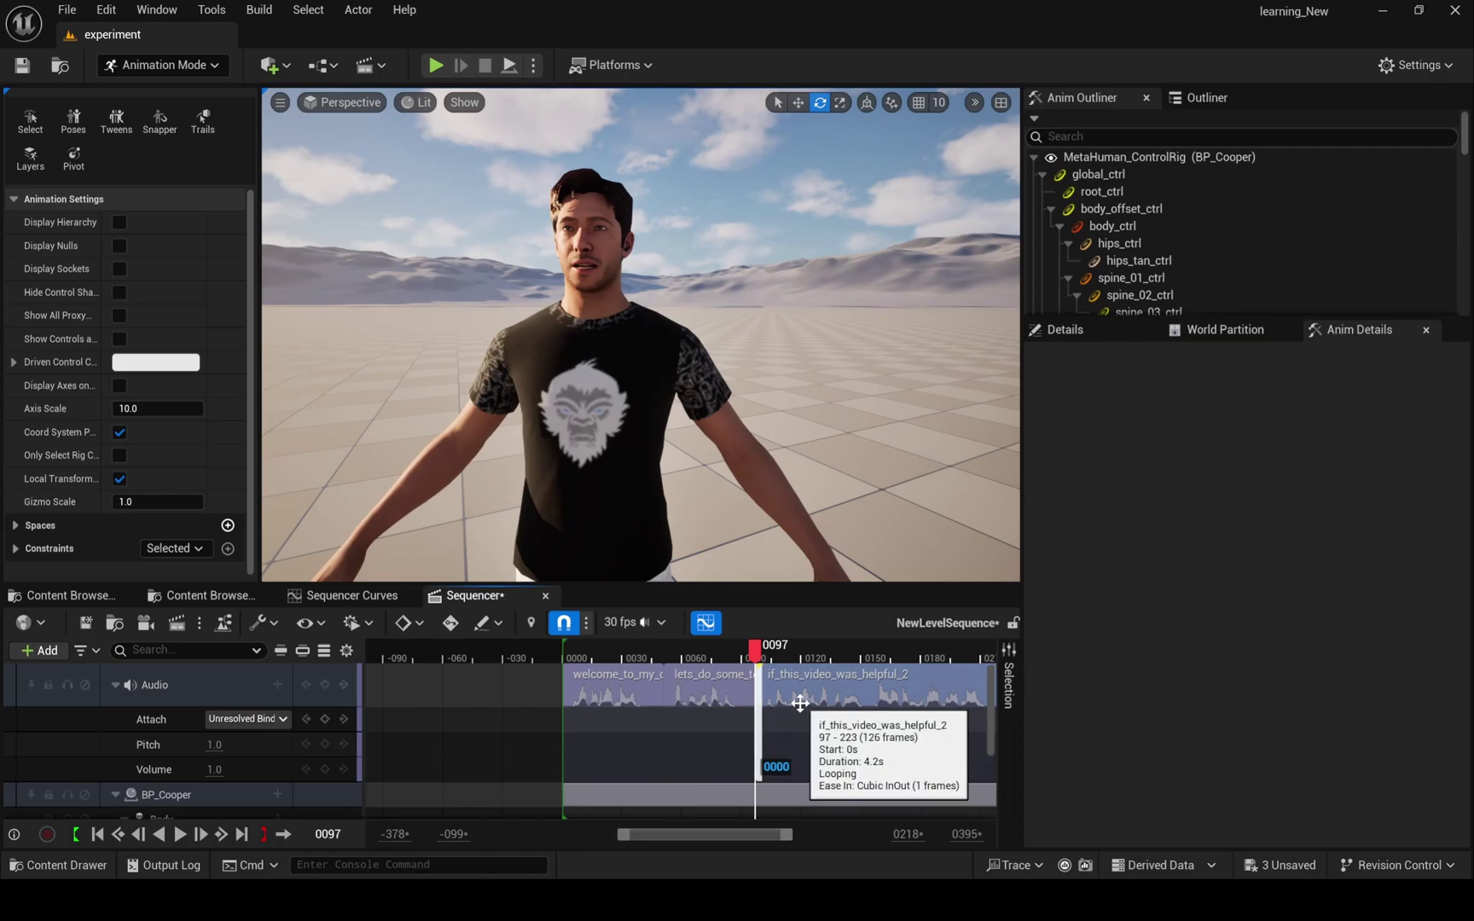
Reposition the if_this_video_was_helpful_2 audio clip to slightly overlap the end of lets_do_some_testing_1, and return the playhead to frame 1.
drag(819, 681, 845, 680)
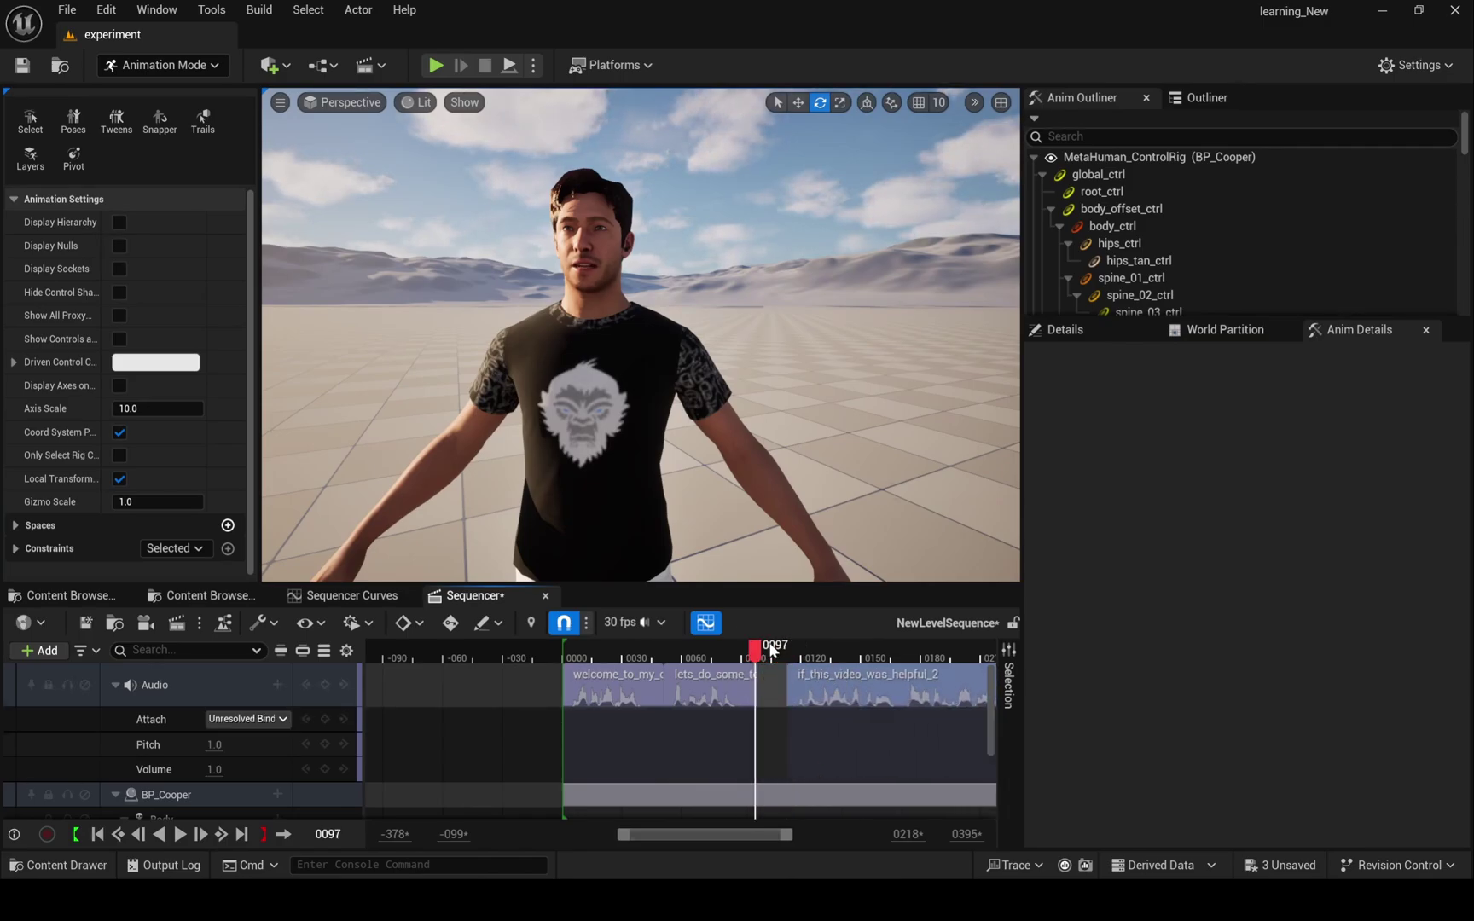
drag(853, 674, 832, 678)
scroll(830, 708, down, 3)
scroll(829, 708, up, 3)
click(634, 656)
mouse_move(634, 655)
mouse_down()
mouse_move(519, 655)
mouse_move(576, 650)
mouse_move(564, 650)
mouse_up()
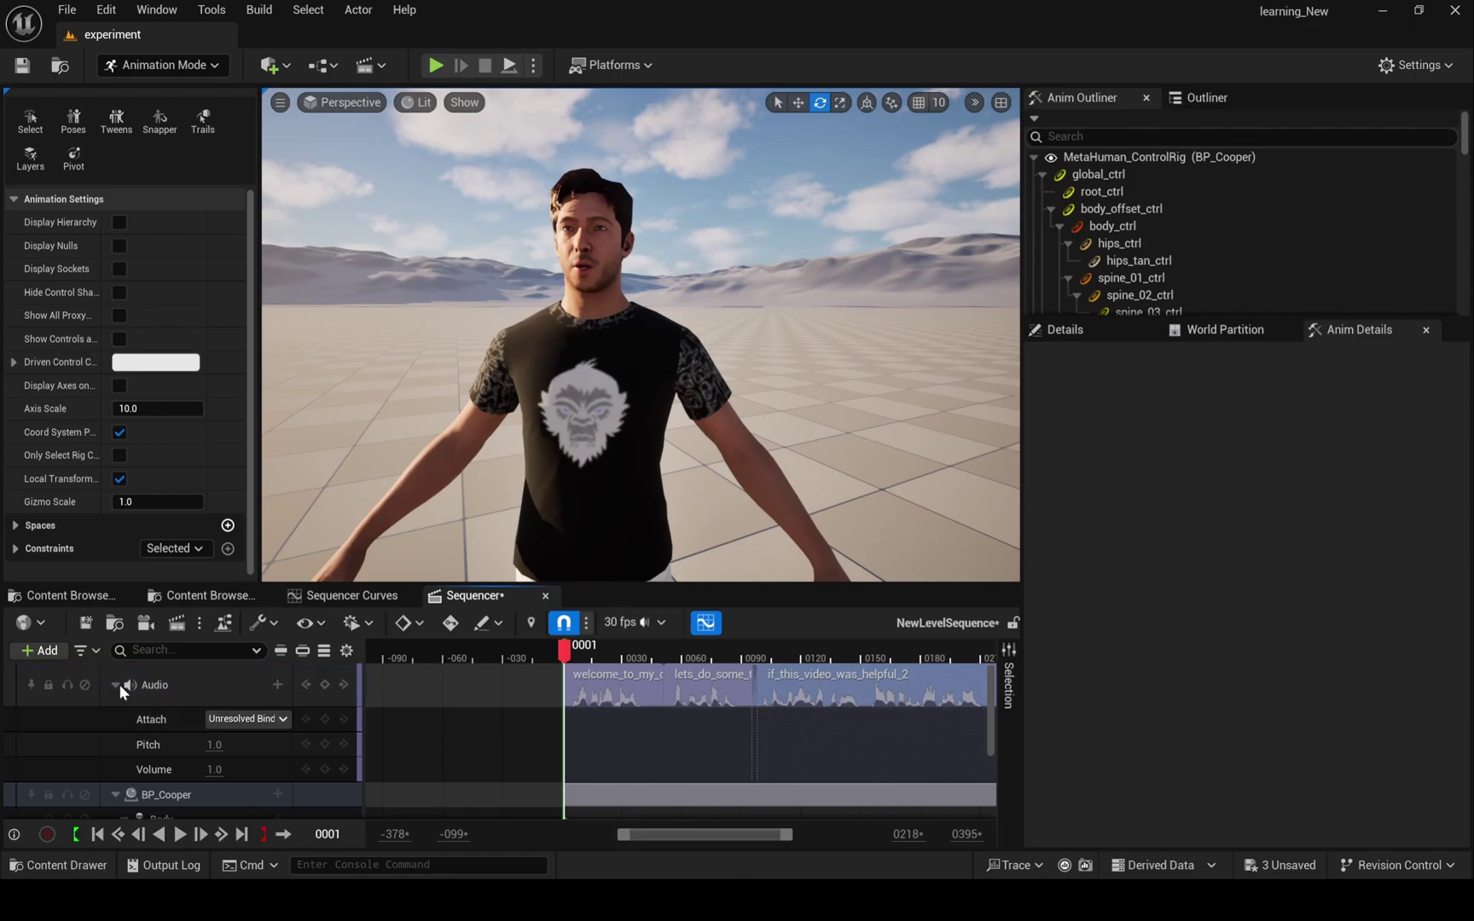
click(45, 650)
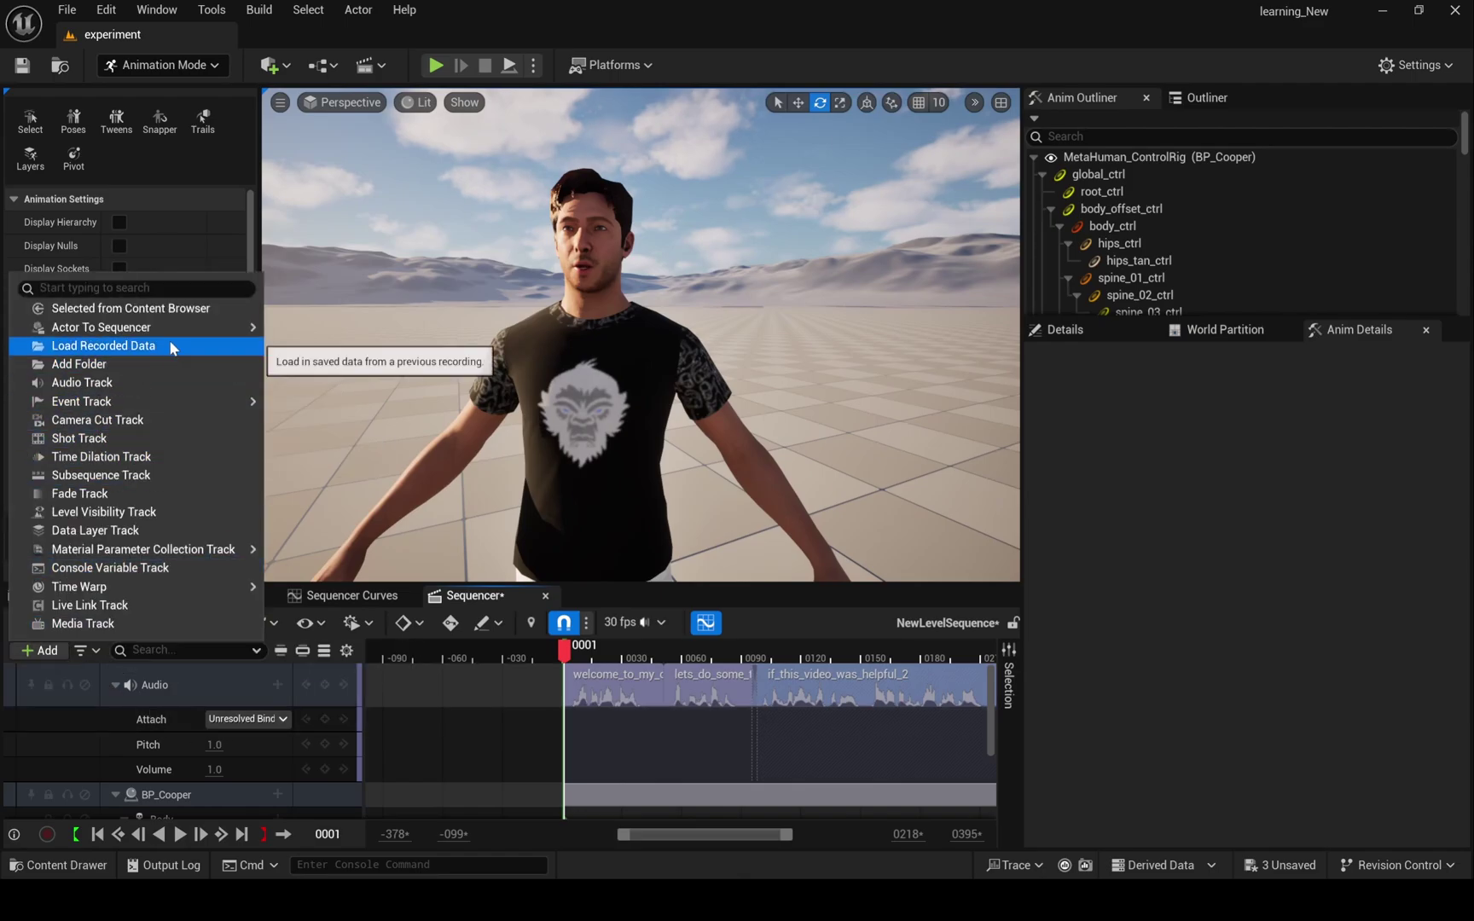
mouse_move(141, 408)
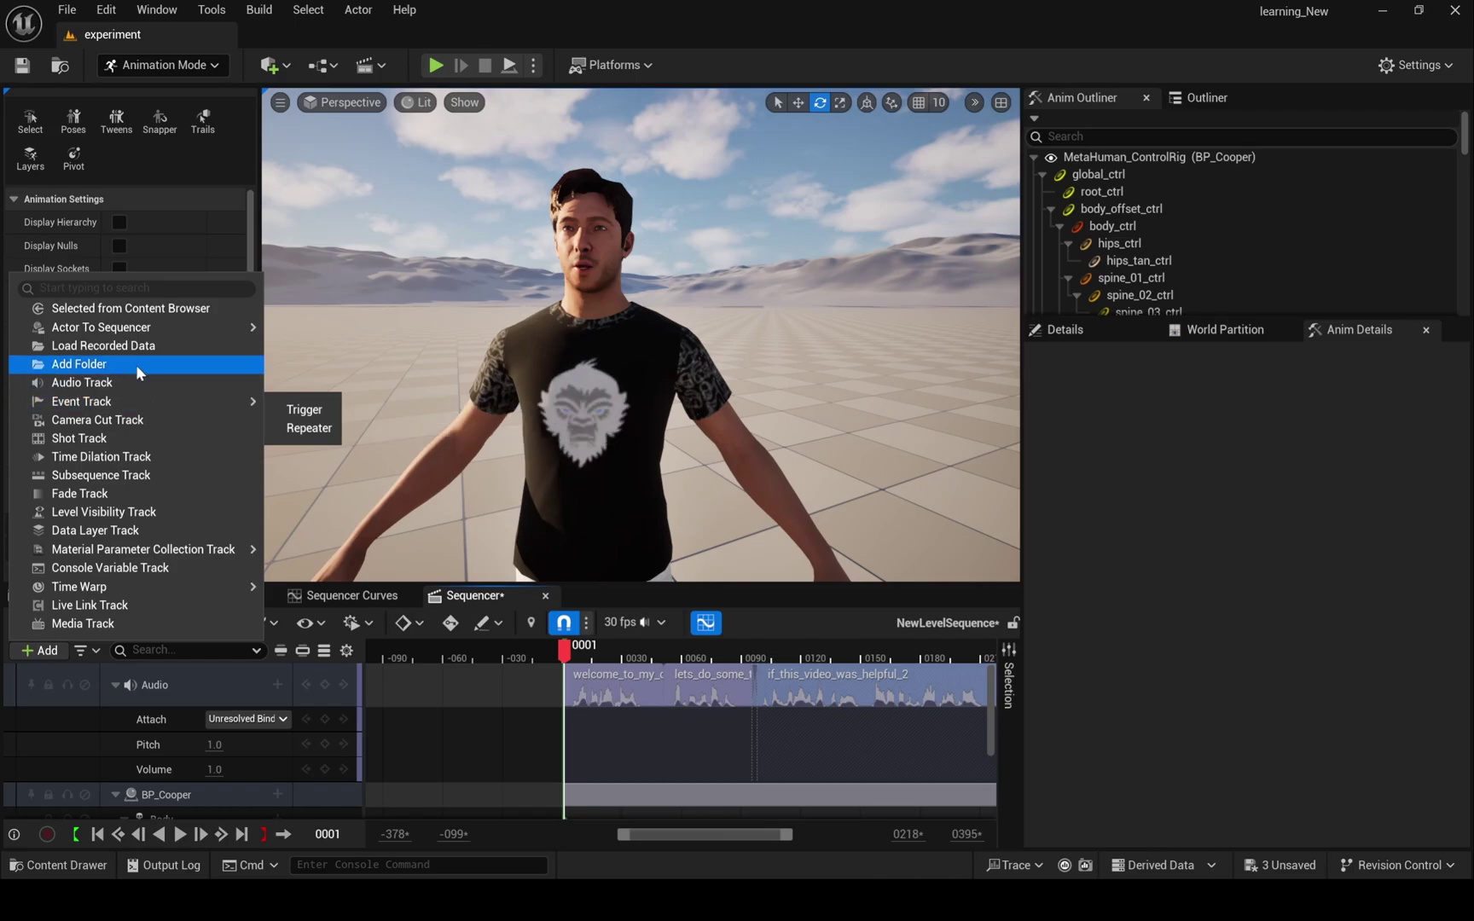
click(621, 592)
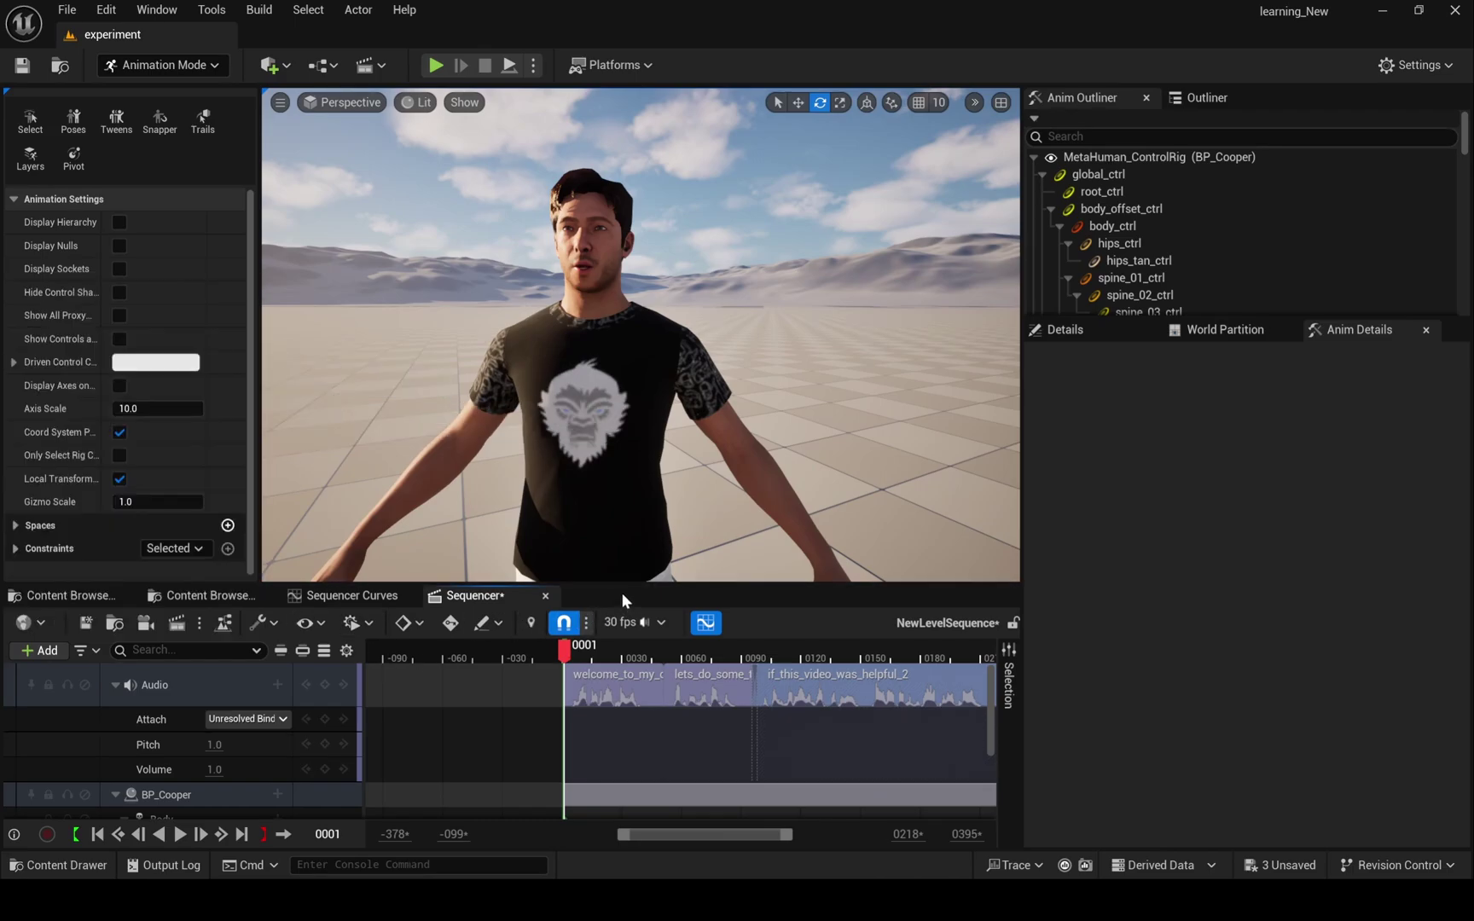
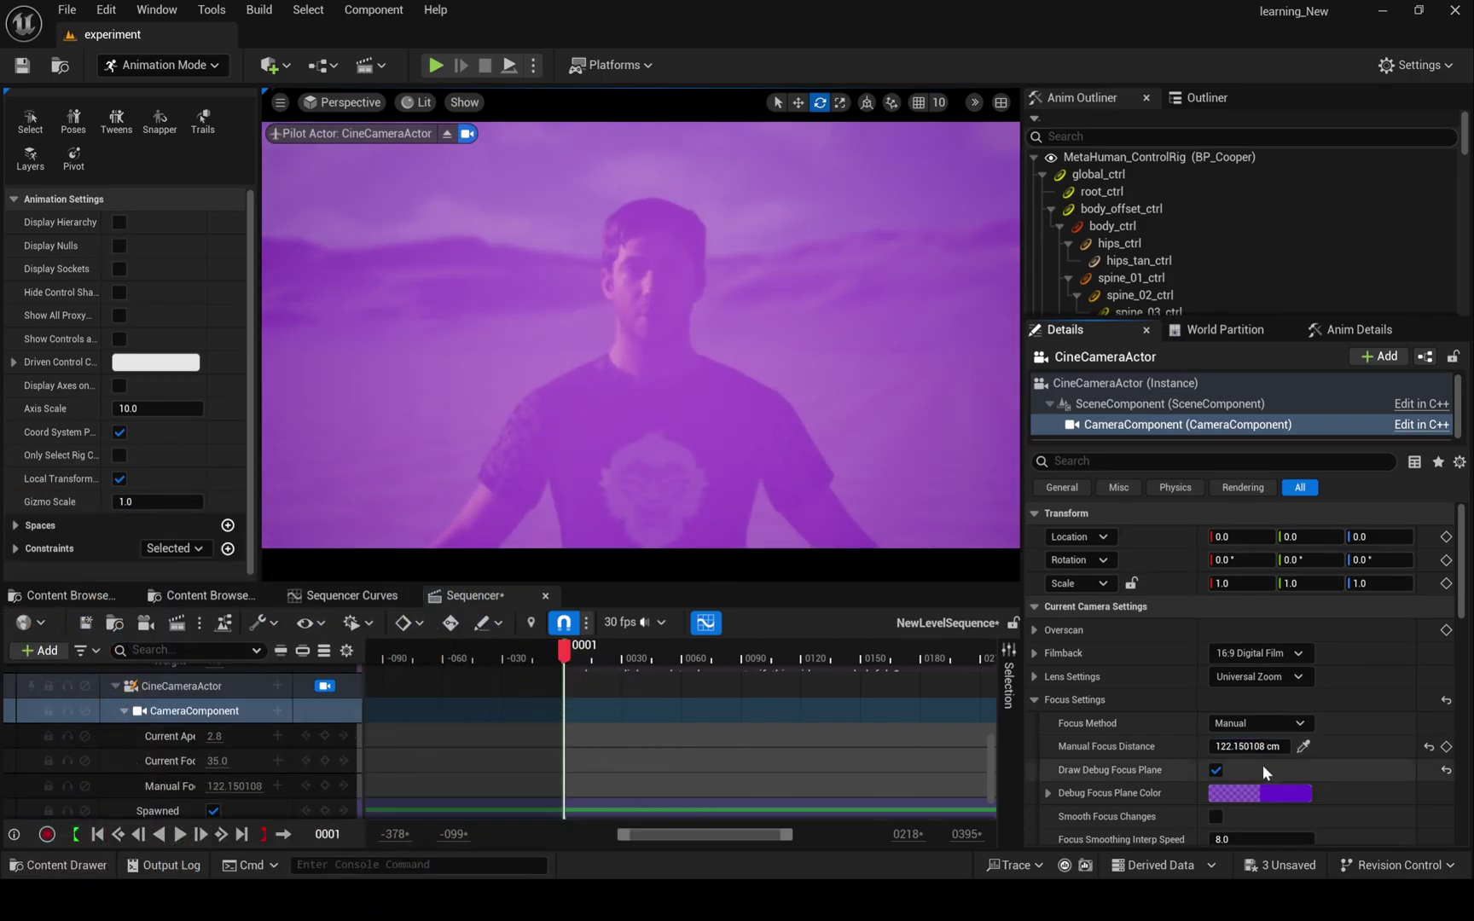
Raise the cine camera's manual focus distance to about 288.5 cm using the debug focus plane, and turn the debug plane off.
click(1216, 770)
click(1217, 770)
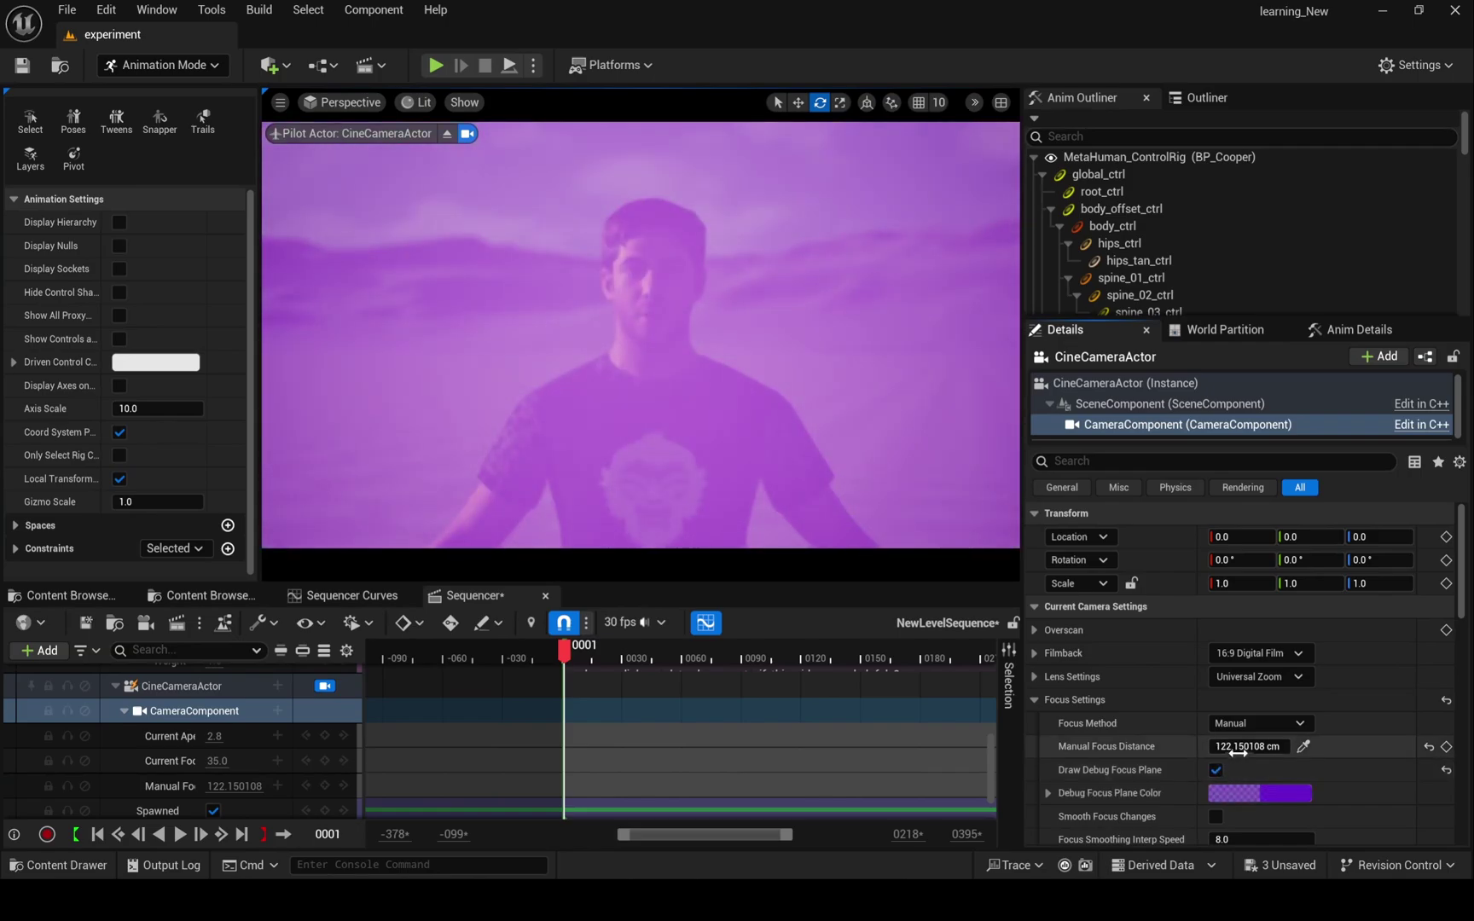
drag(1247, 746, 1365, 747)
click(1216, 771)
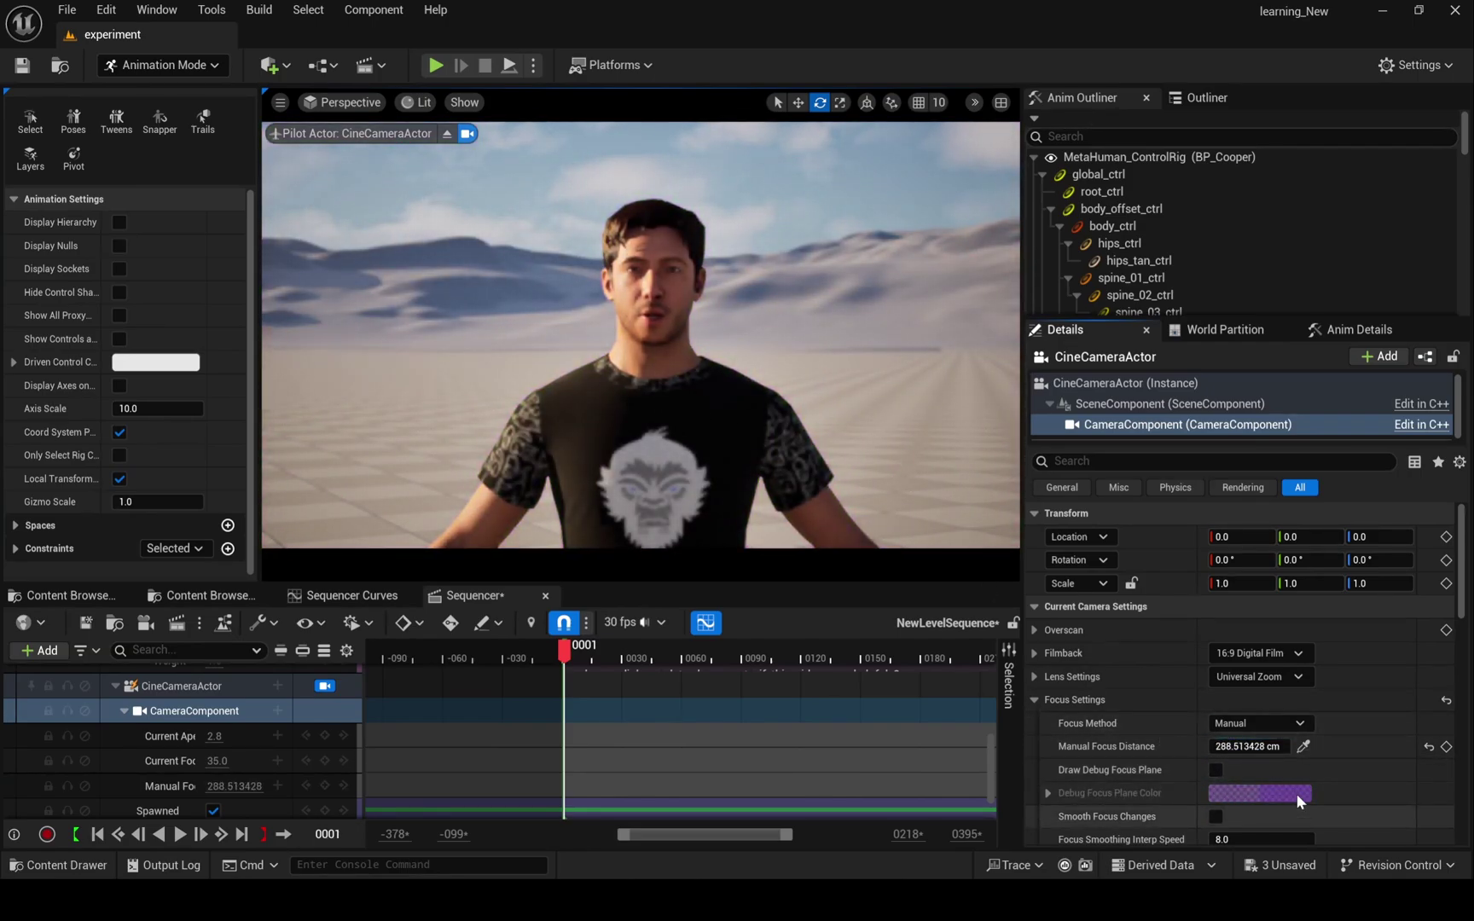
Set the CineCameraActor's manual focus distance by sampling it from Cooper's face with the focus picker.
click(640, 358)
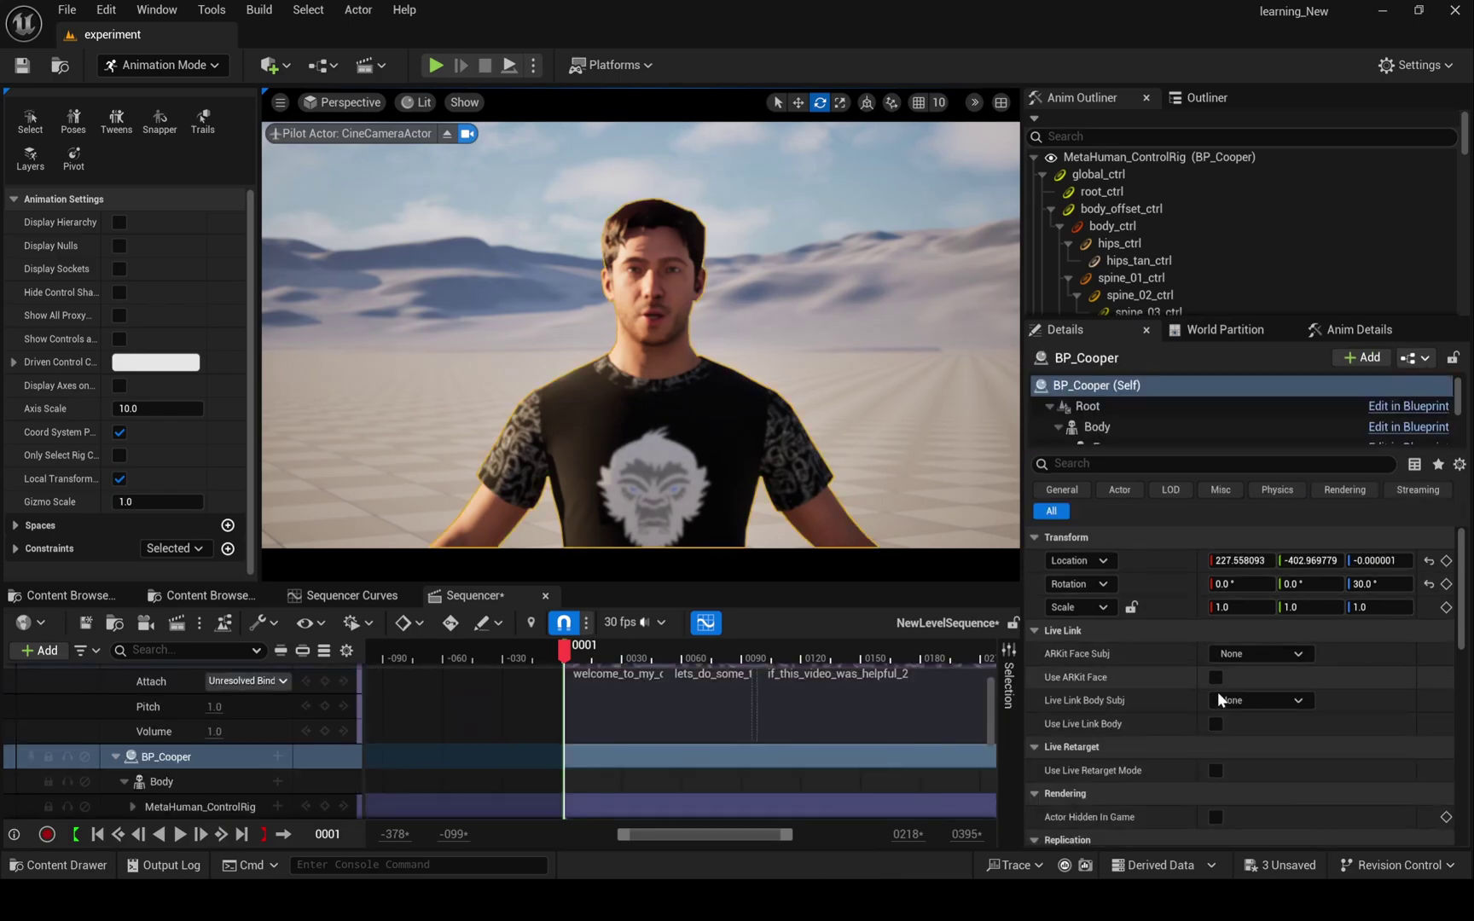
scroll(230, 785, down, 2)
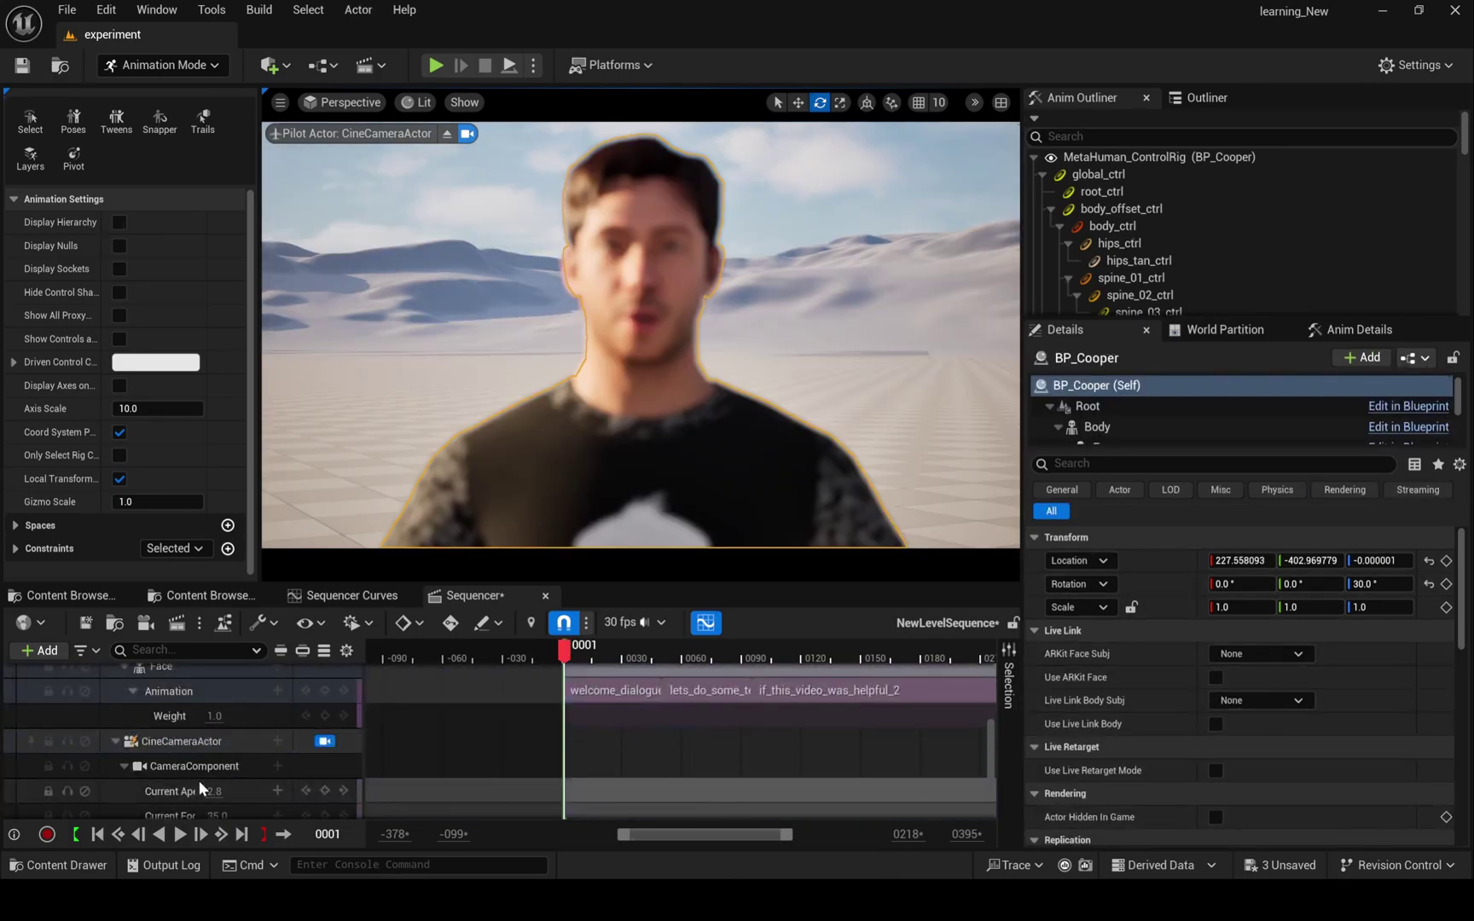
click(198, 767)
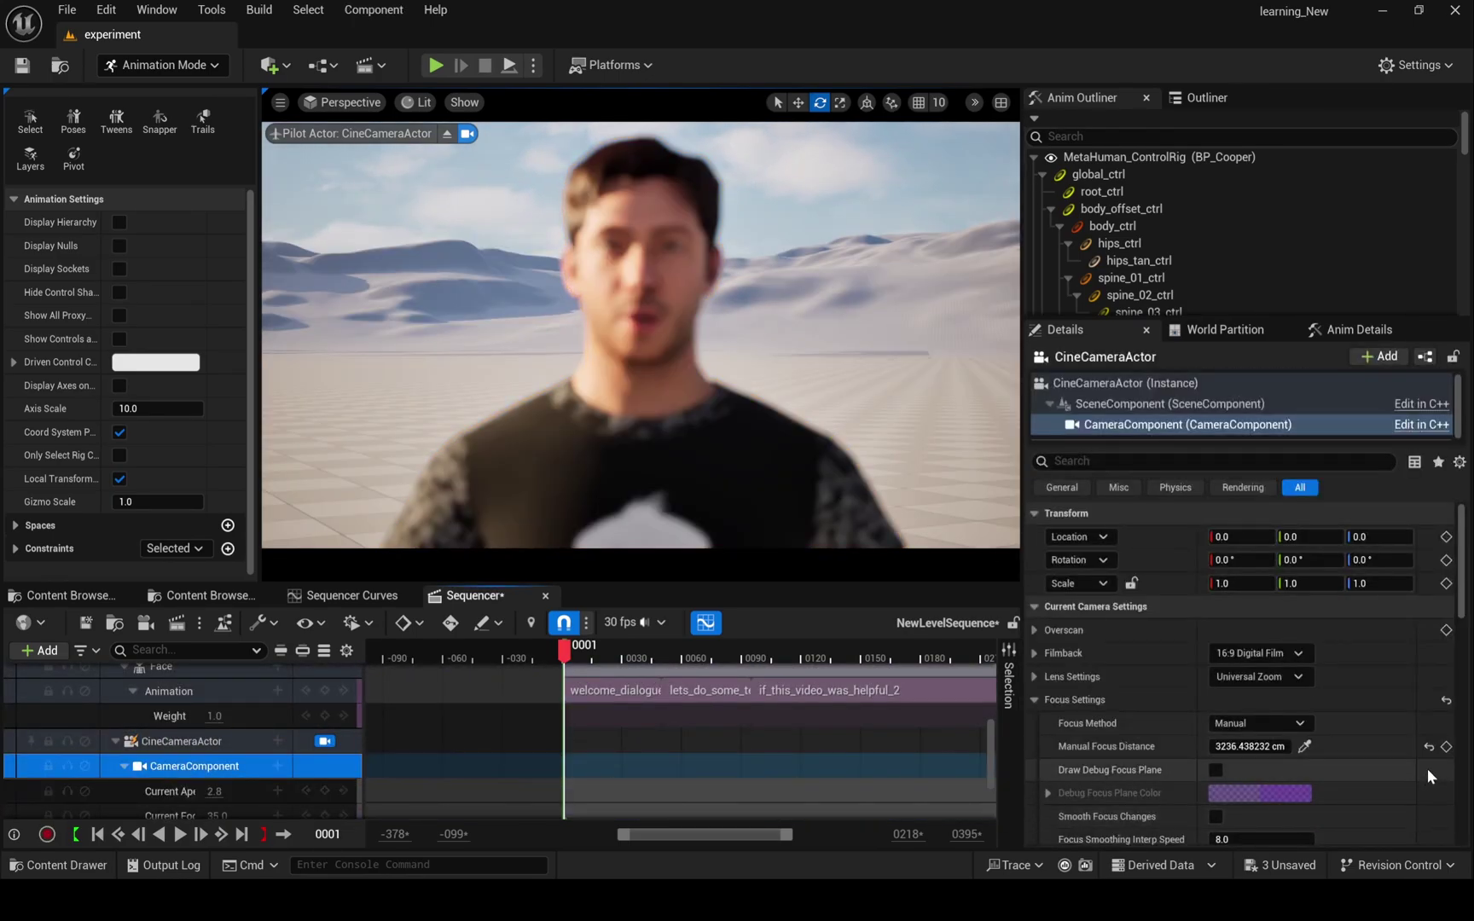
click(1305, 746)
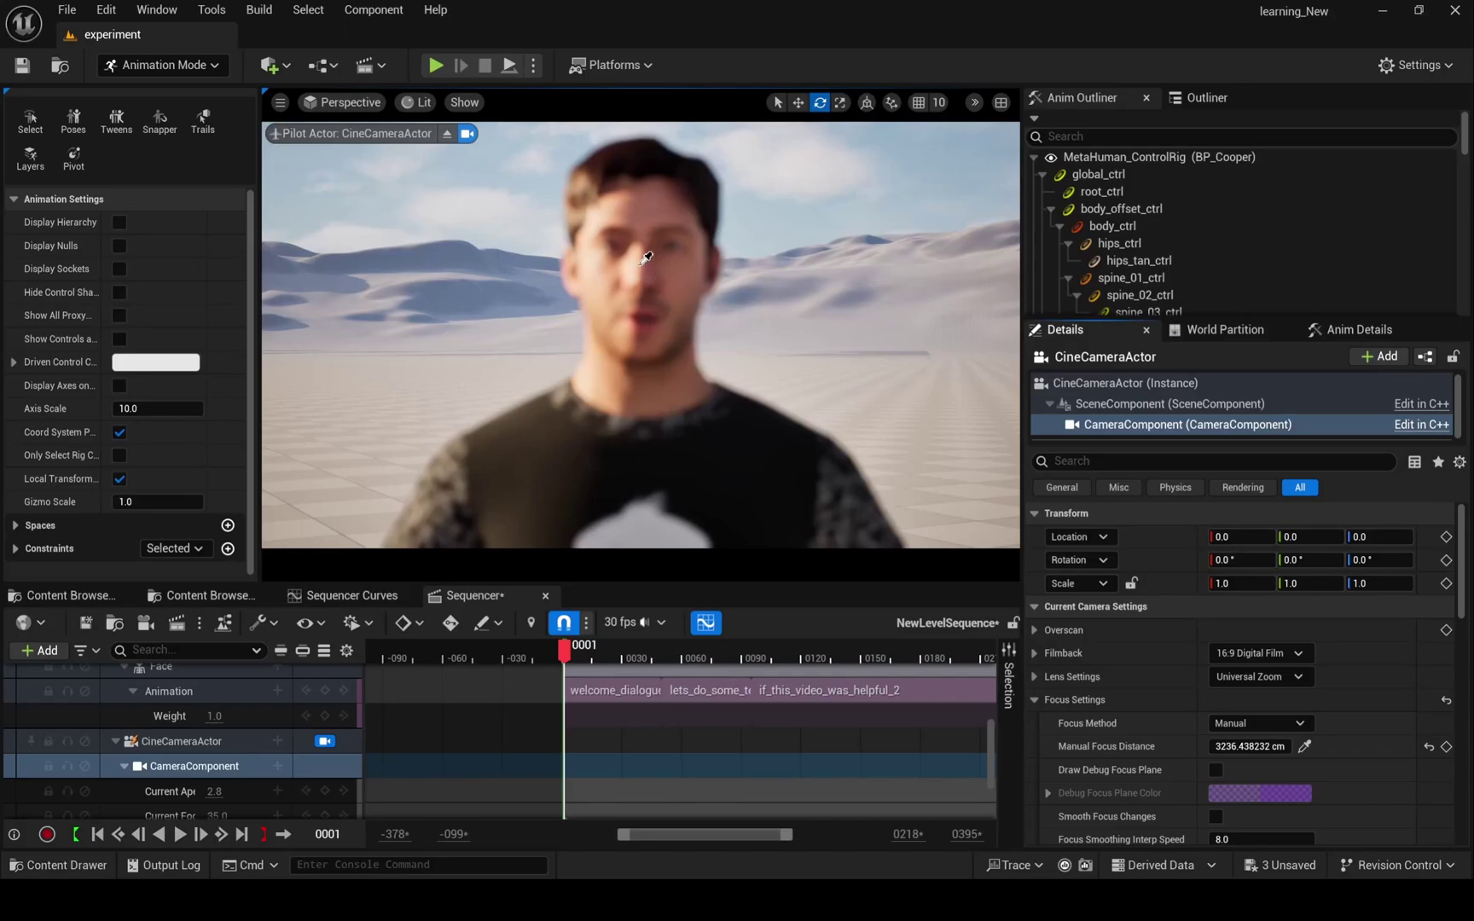
click(645, 223)
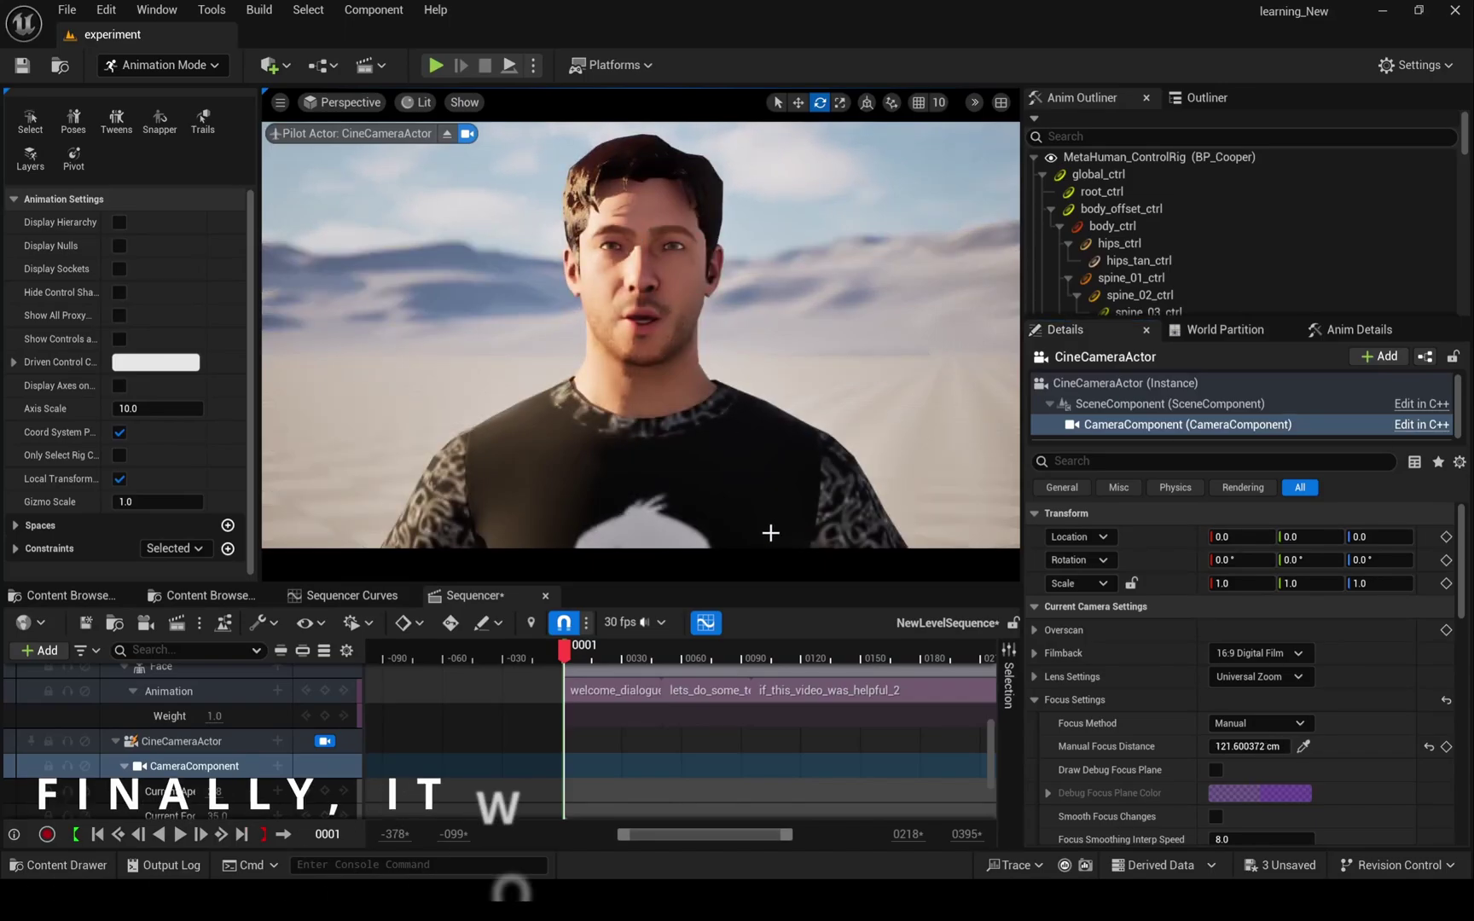
Play the sequence through the camera to review the facial animation with its audio, and return the playhead to frame 1.
key(r)
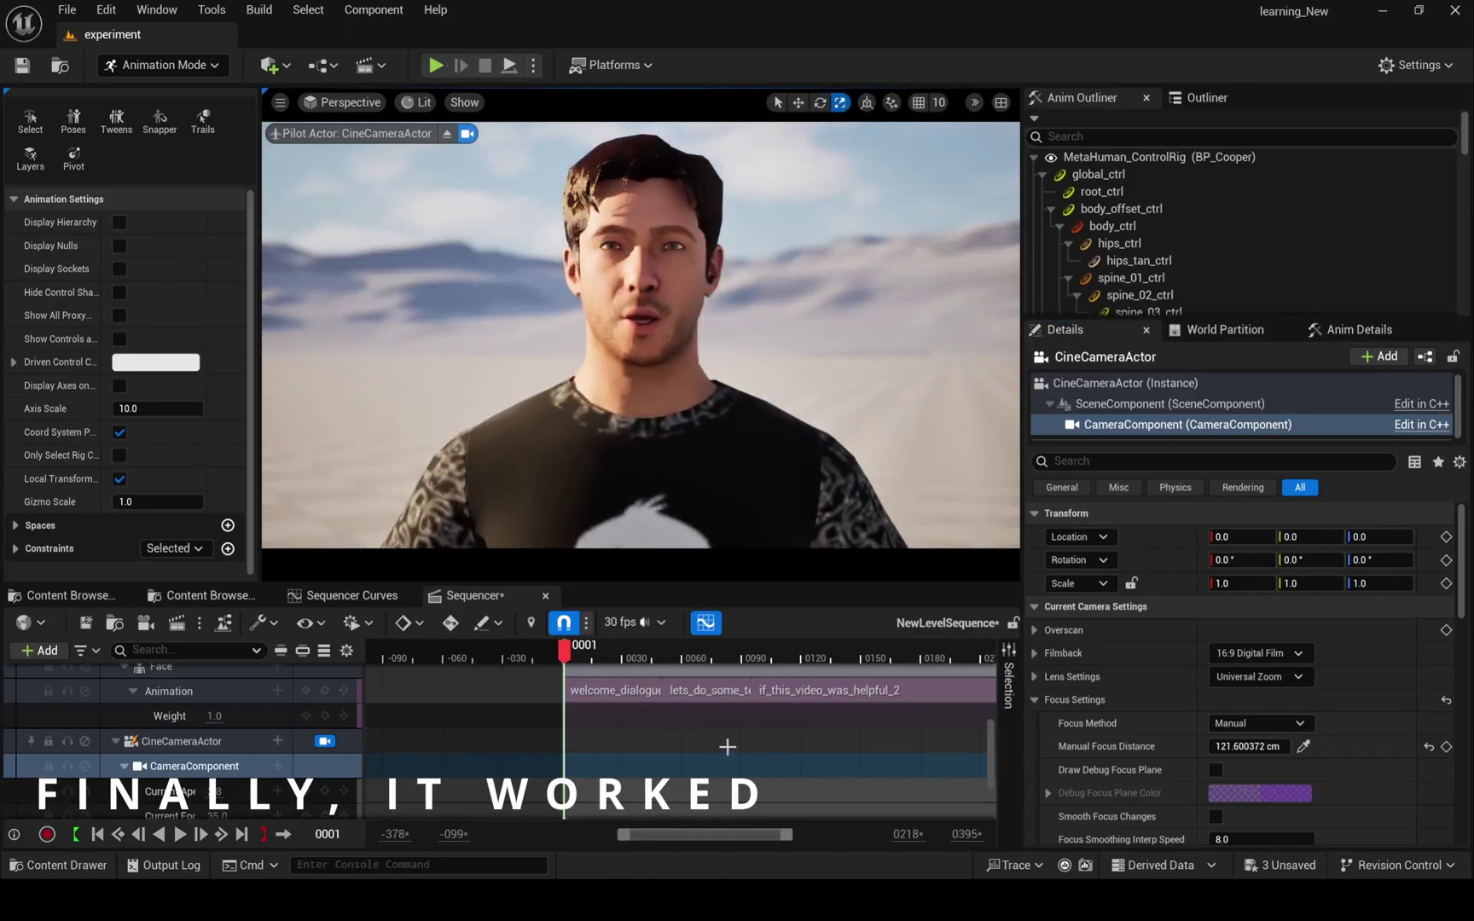
click(180, 836)
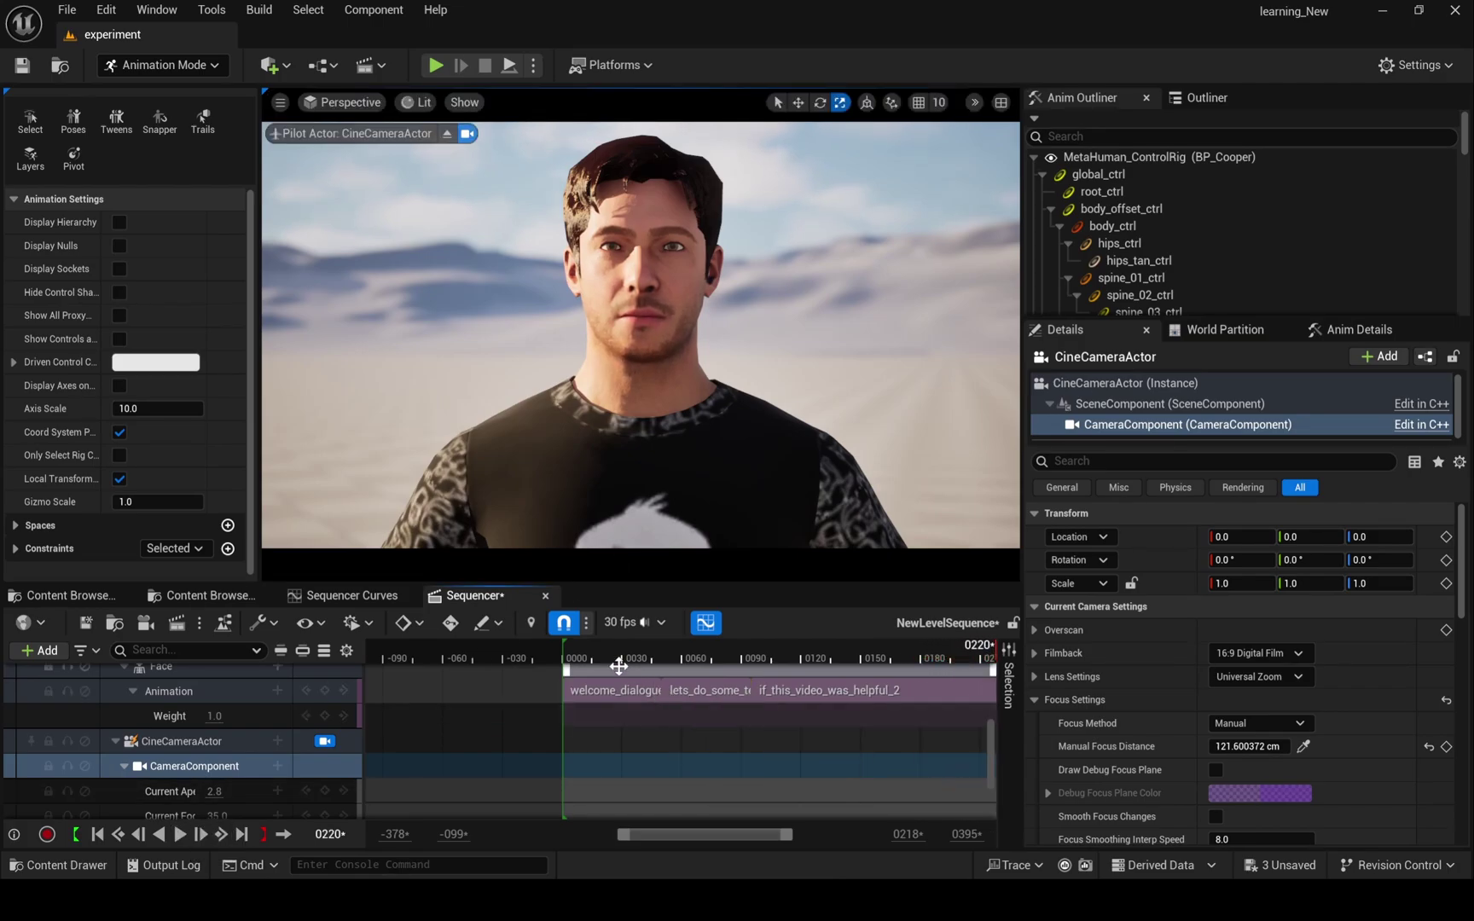
drag(619, 659, 568, 658)
Bake the Face track's animation to the Face_ControlBoard_CtrlRig control rig, with Reduce Keys off and Reset Controls on.
scroll(256, 773, down, 3)
scroll(142, 751, up, 5)
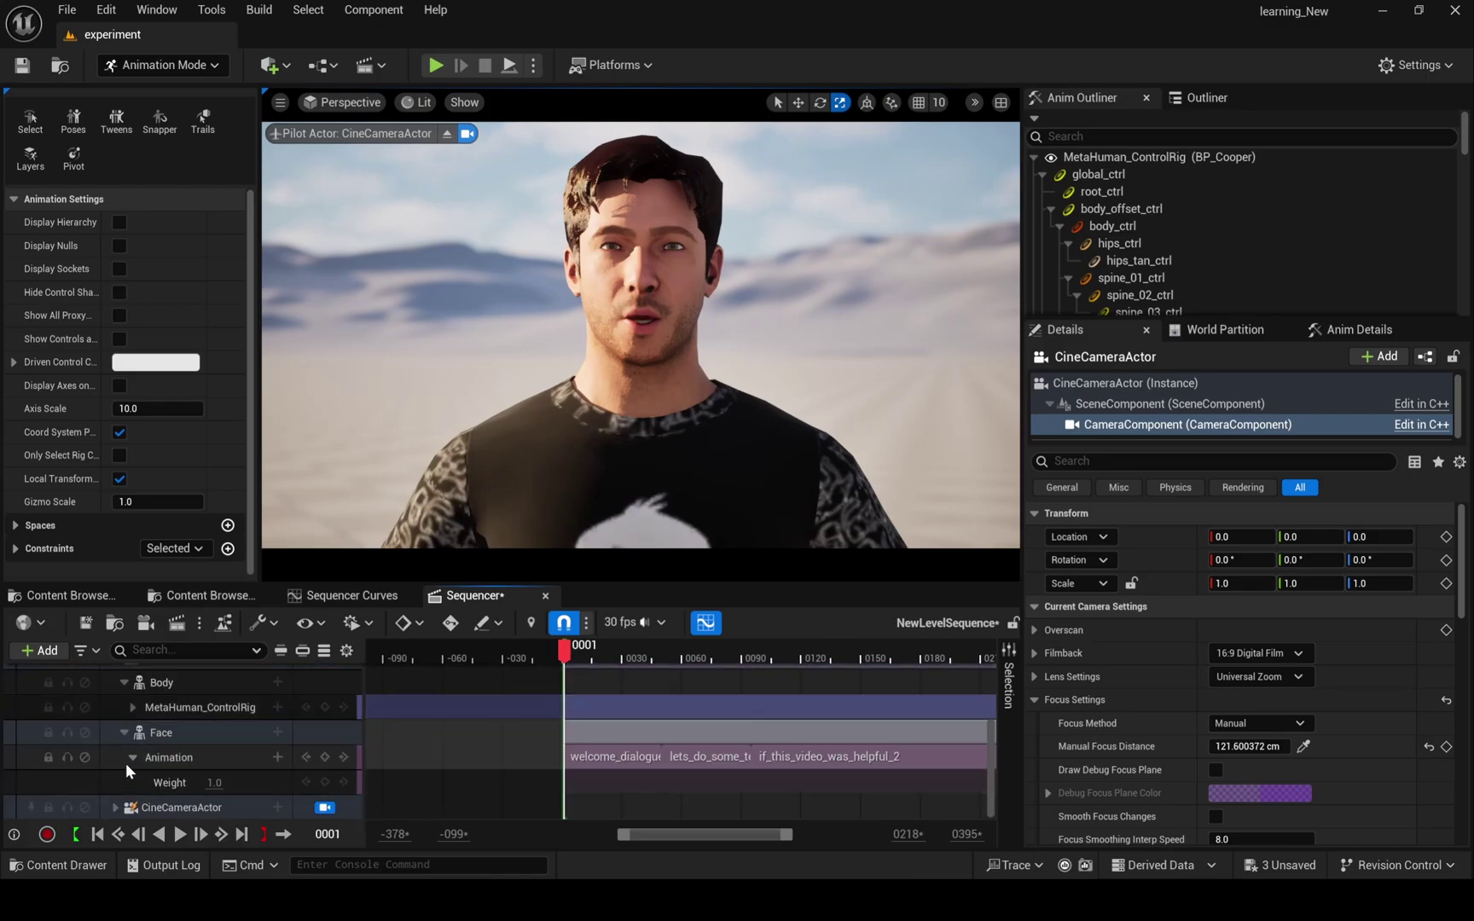
click(188, 734)
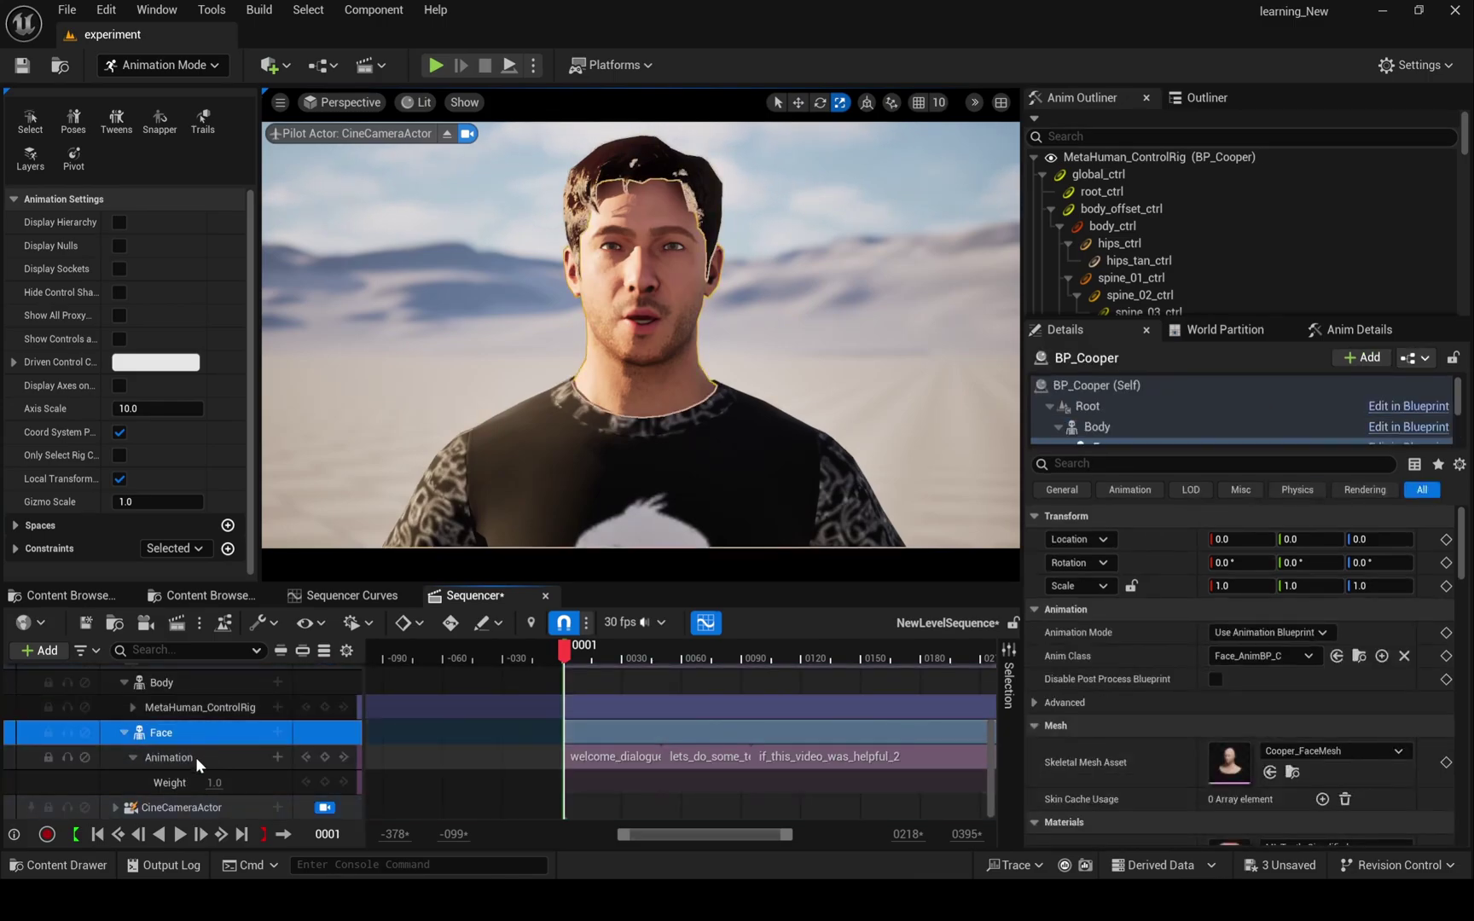
click(243, 752)
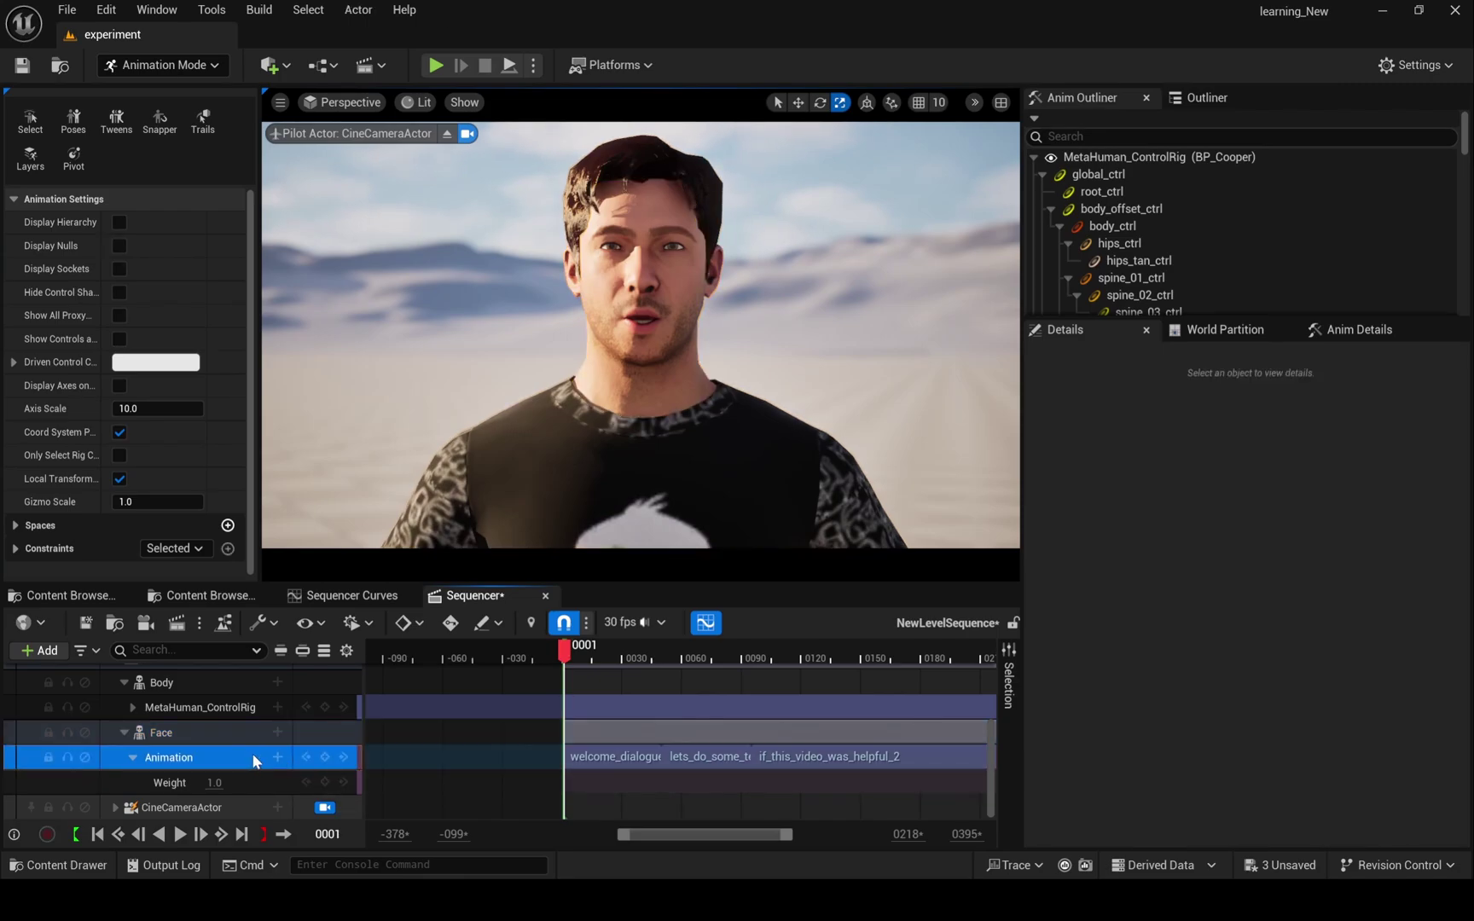
click(229, 737)
right_click(236, 739)
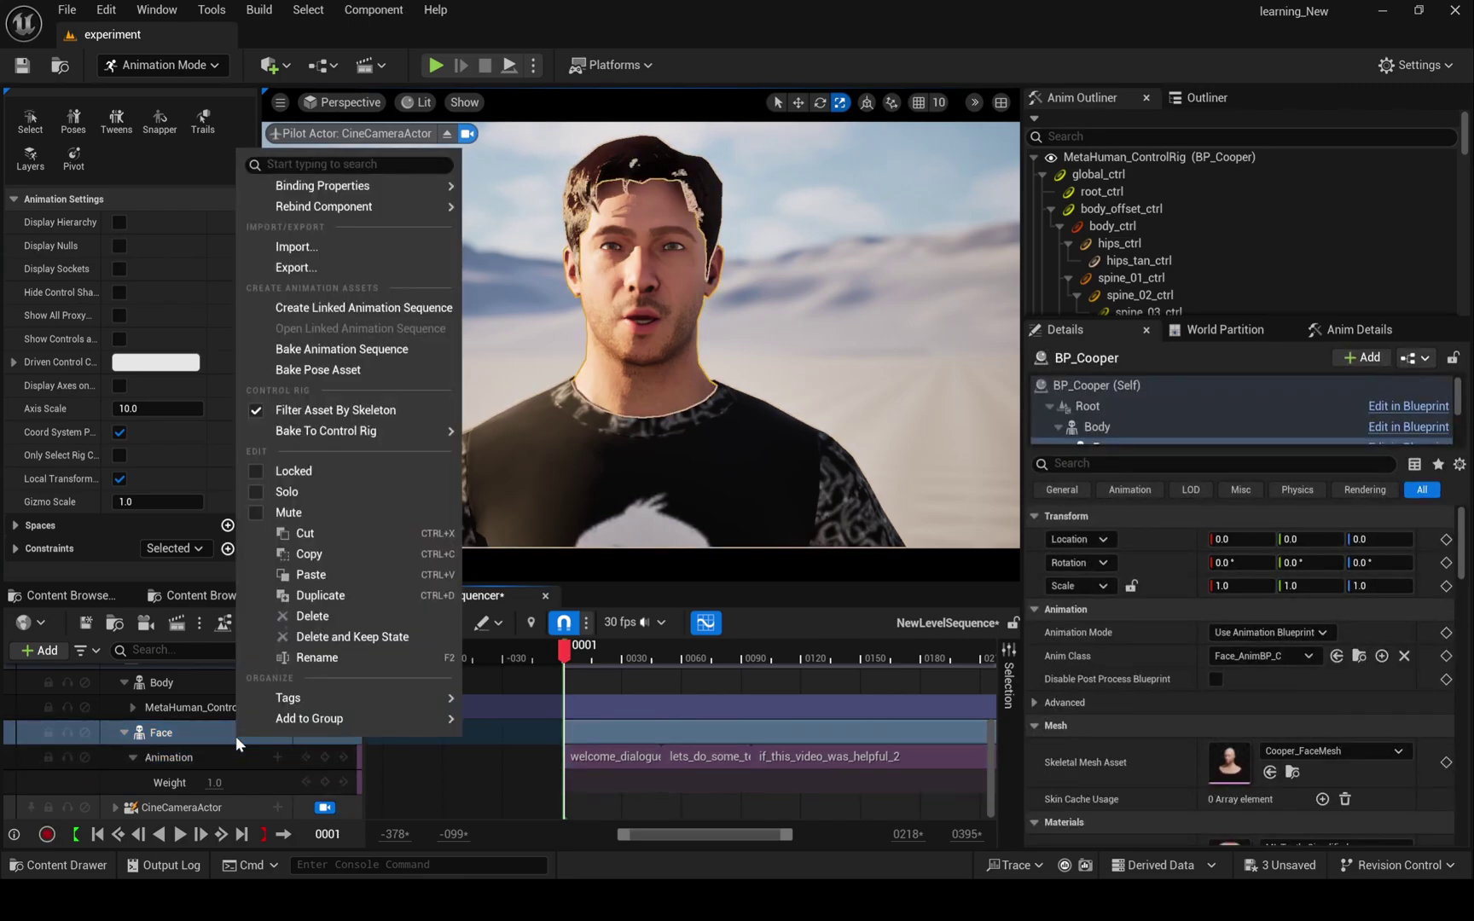
mouse_move(419, 432)
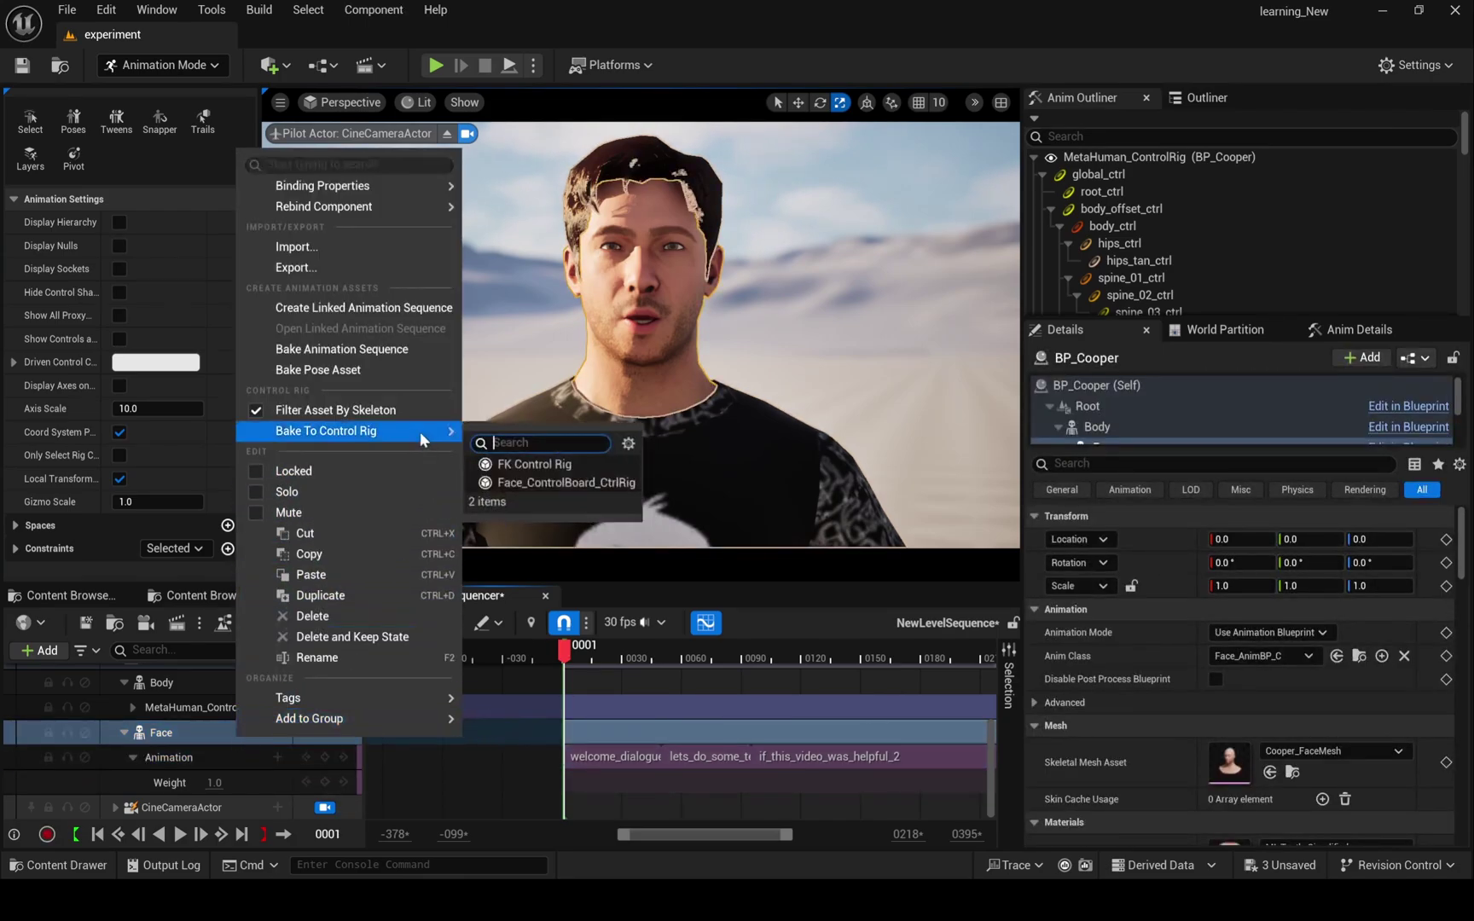
click(518, 480)
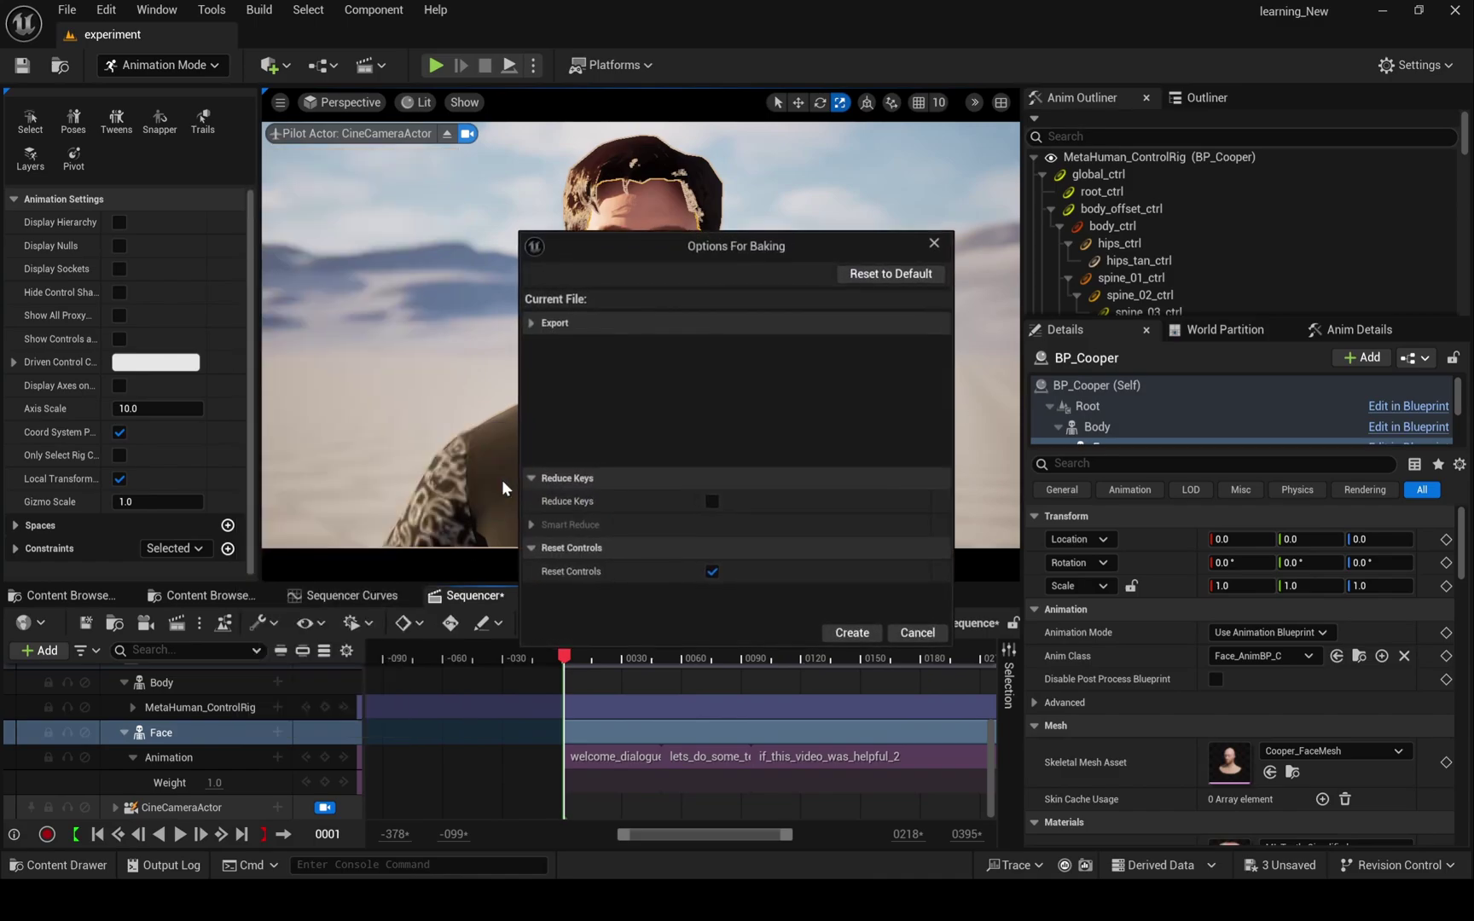
click(853, 633)
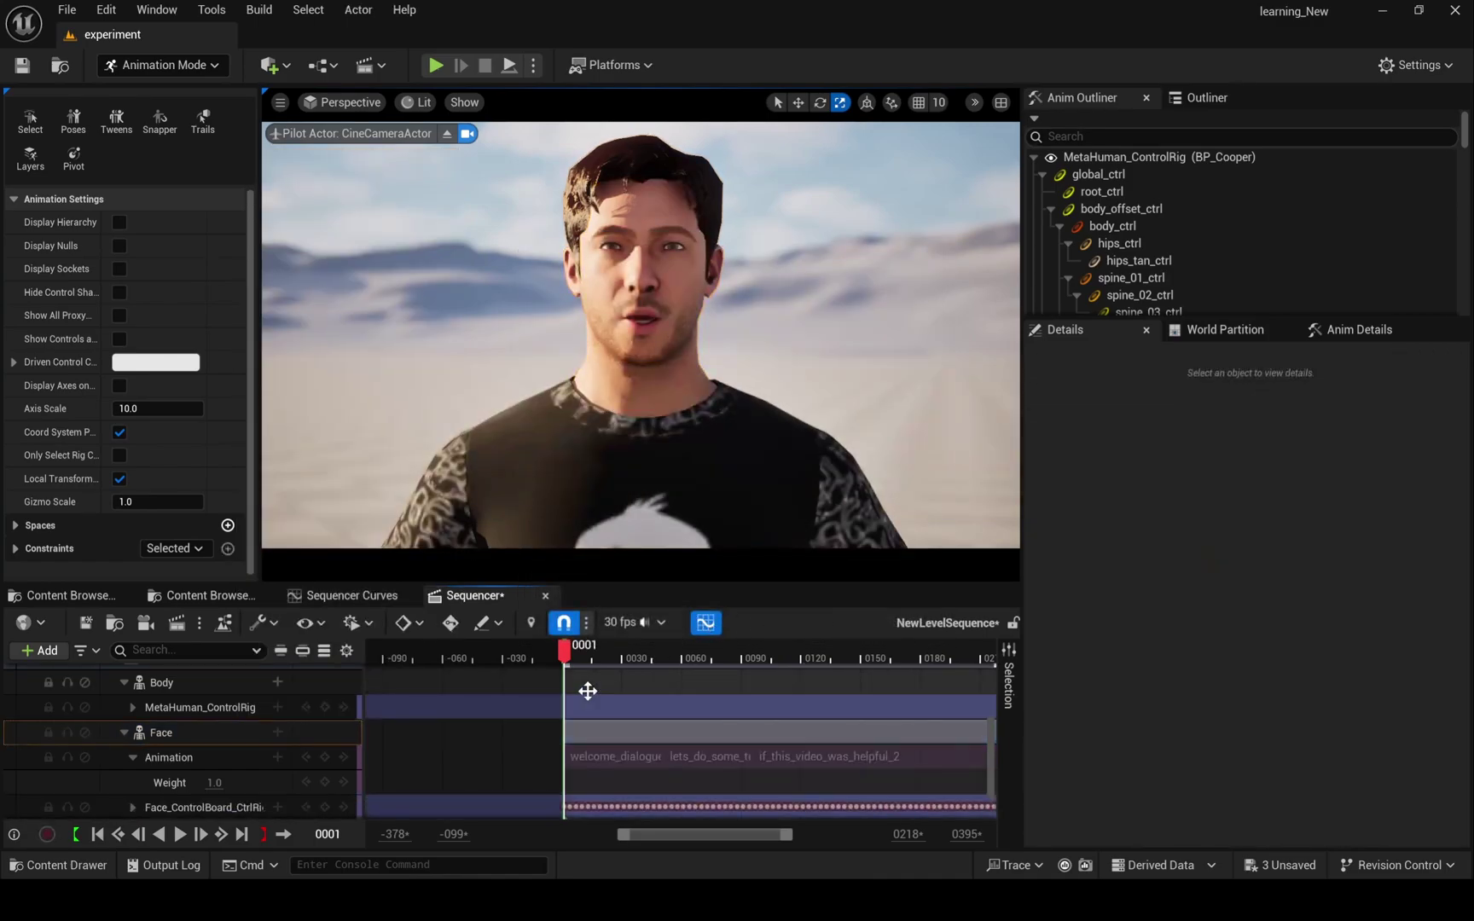
Add an Additive section to the baked Face_ControlBoard_CtrlRig track.
scroll(439, 793, down, 1)
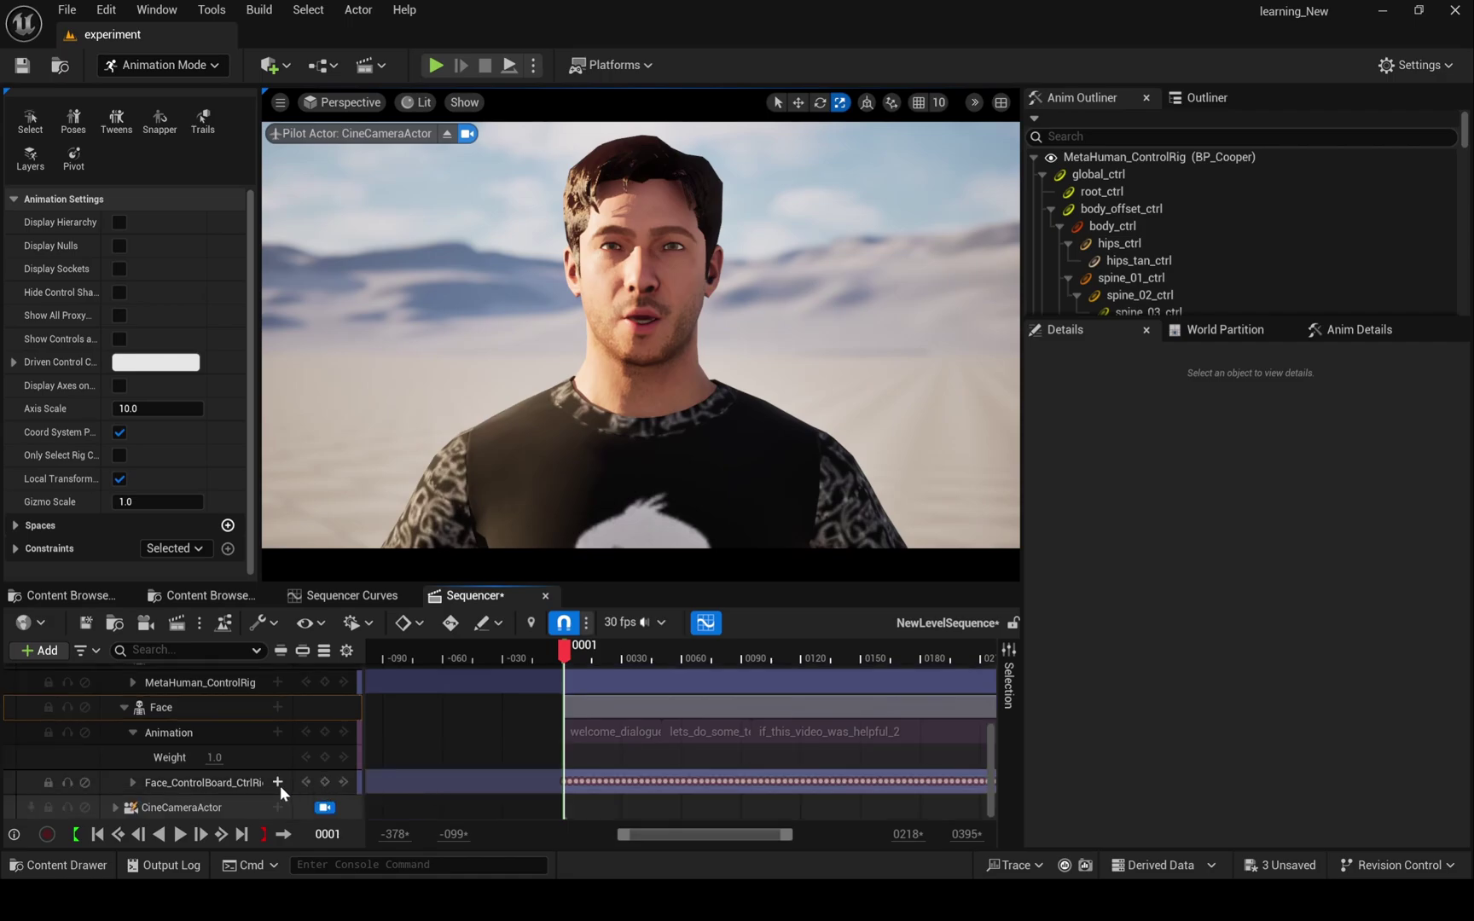
mouse_move(550, 658)
mouse_down()
mouse_move(667, 658)
mouse_move(563, 658)
mouse_up()
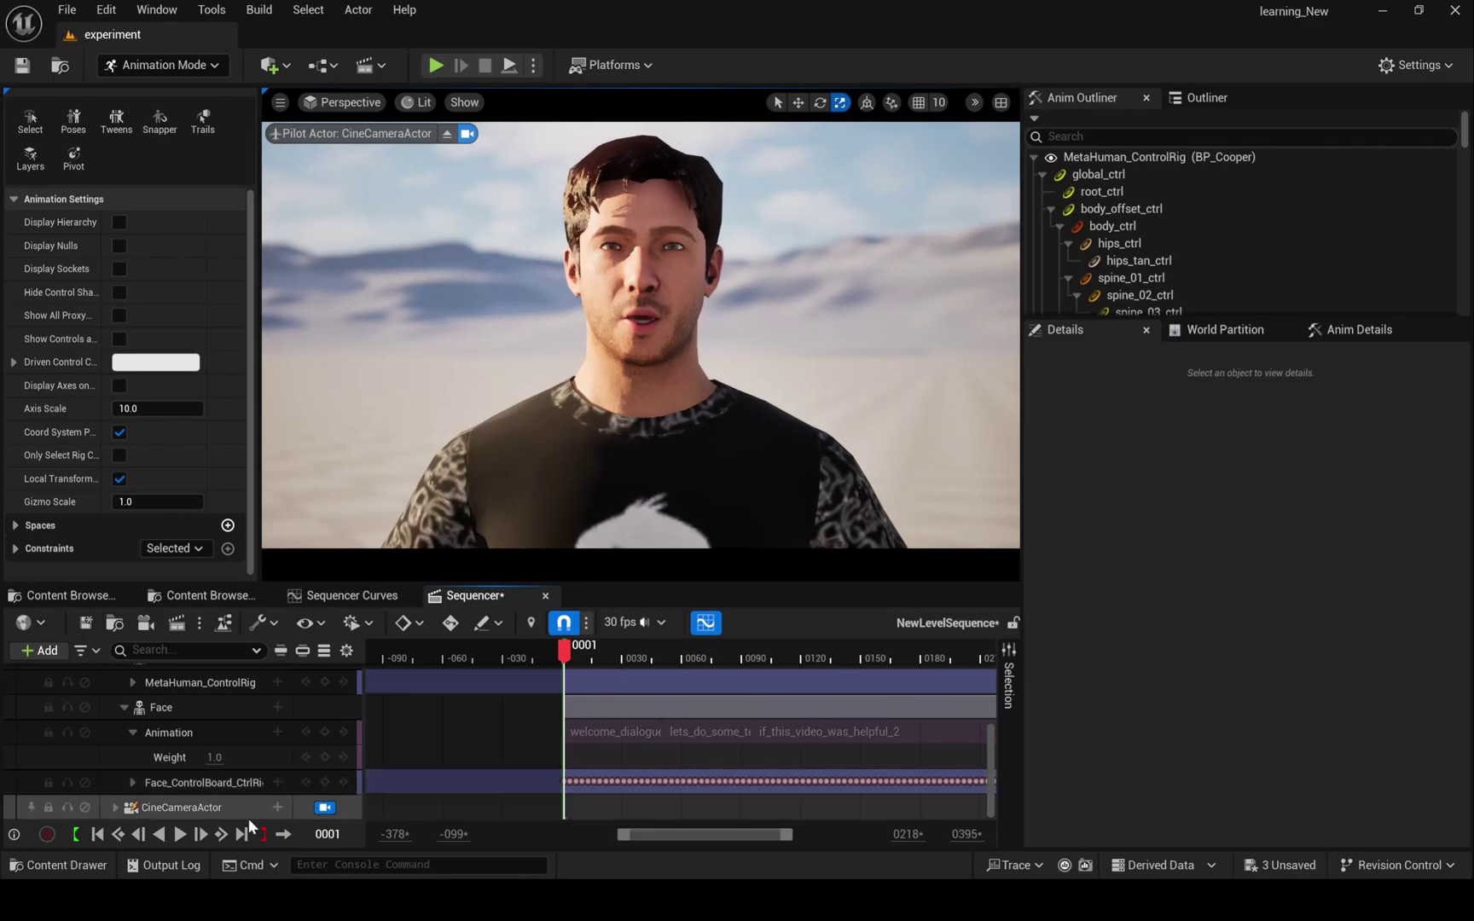
click(278, 782)
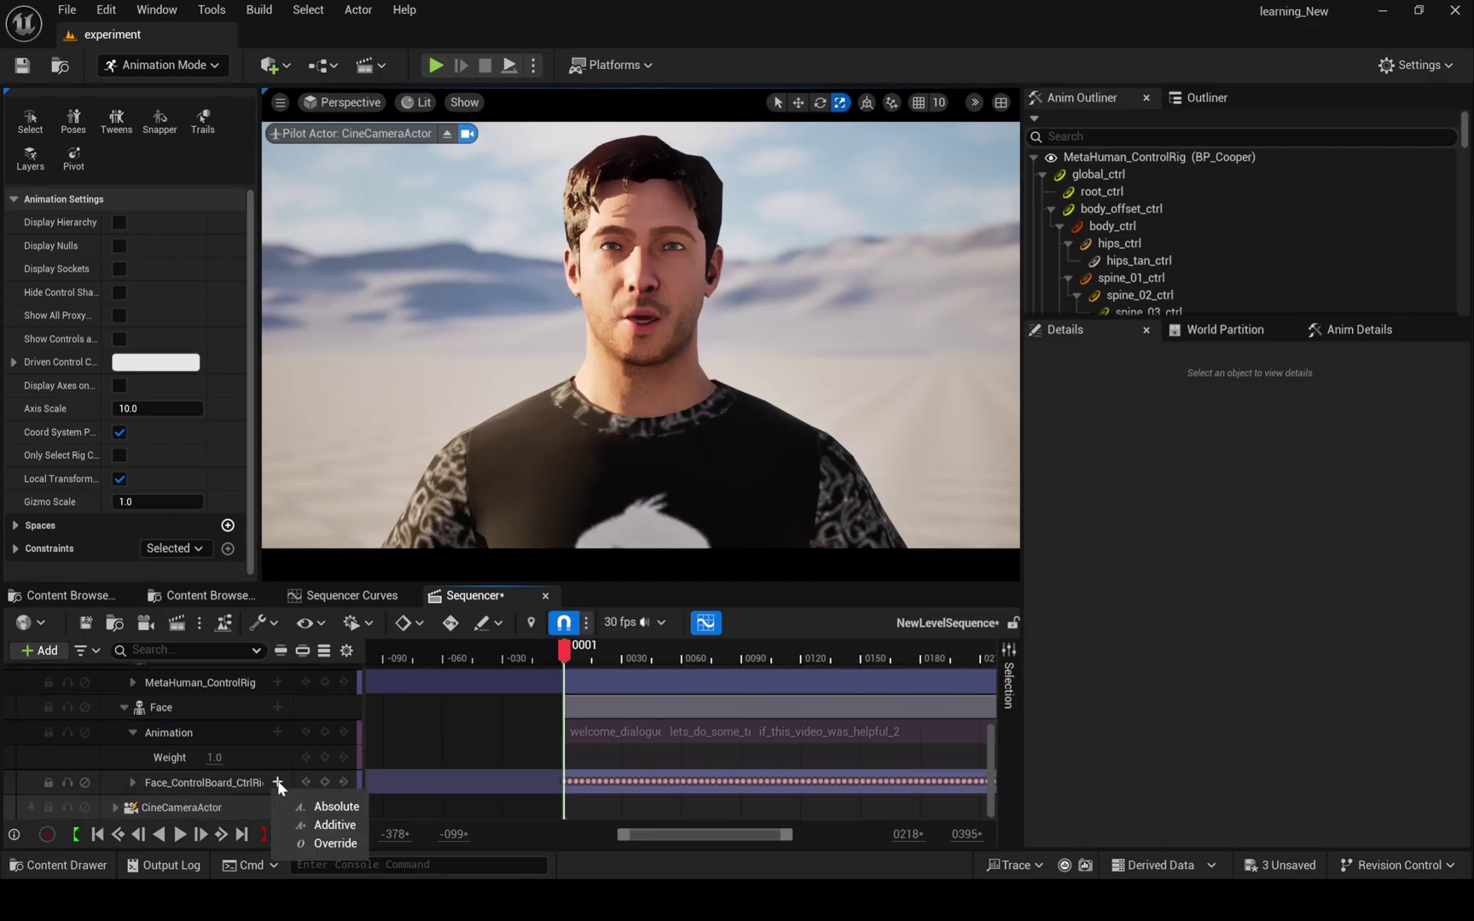
click(328, 825)
scroll(282, 775, down, 2)
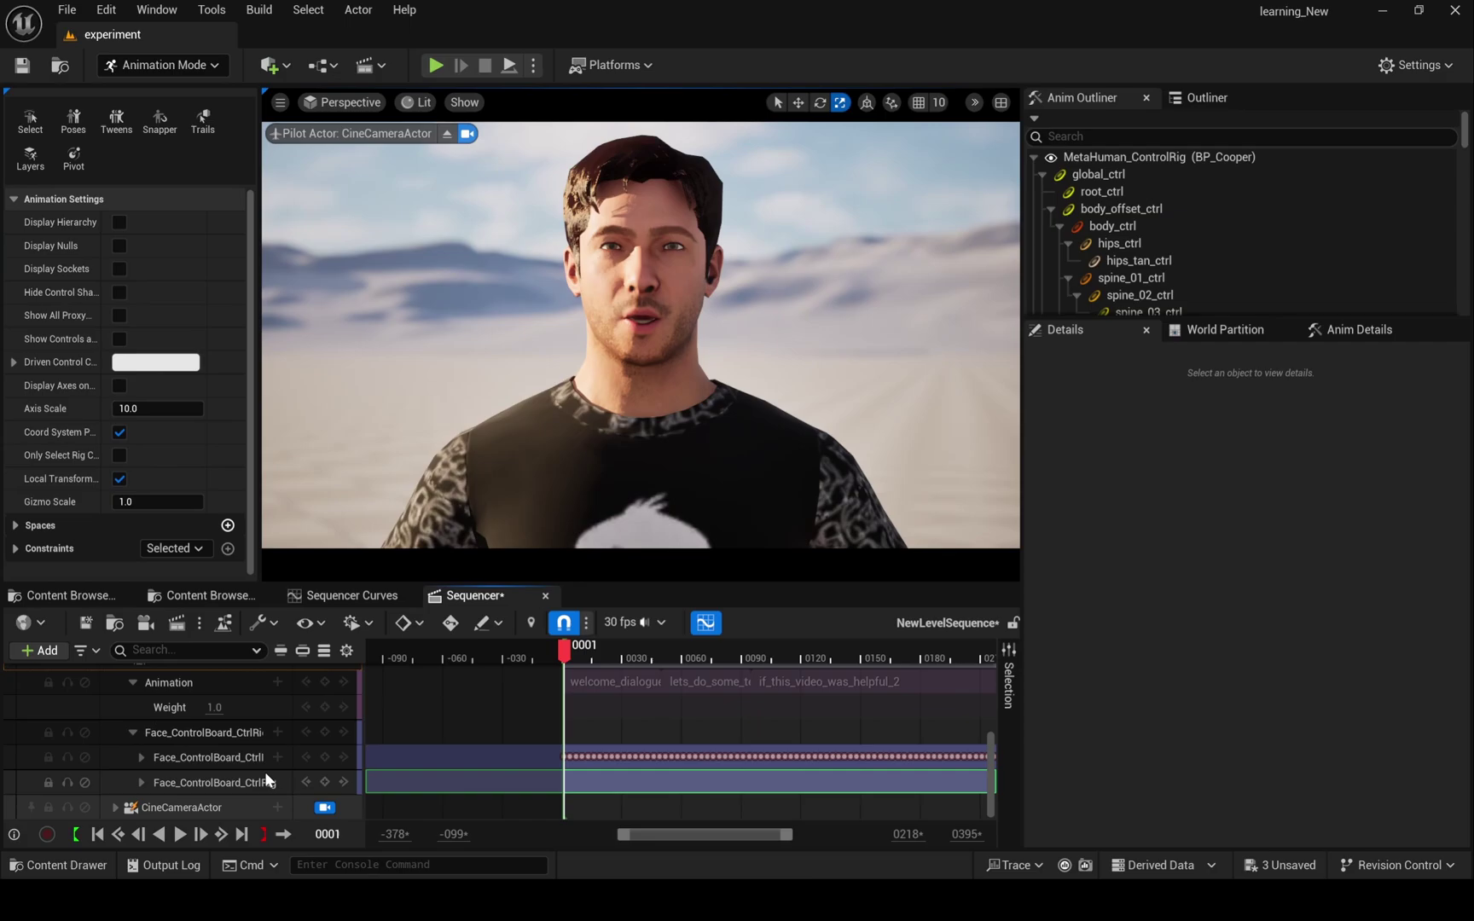
Select the additive face control board layer and key it at frame 25.
click(216, 760)
drag(215, 765, 206, 787)
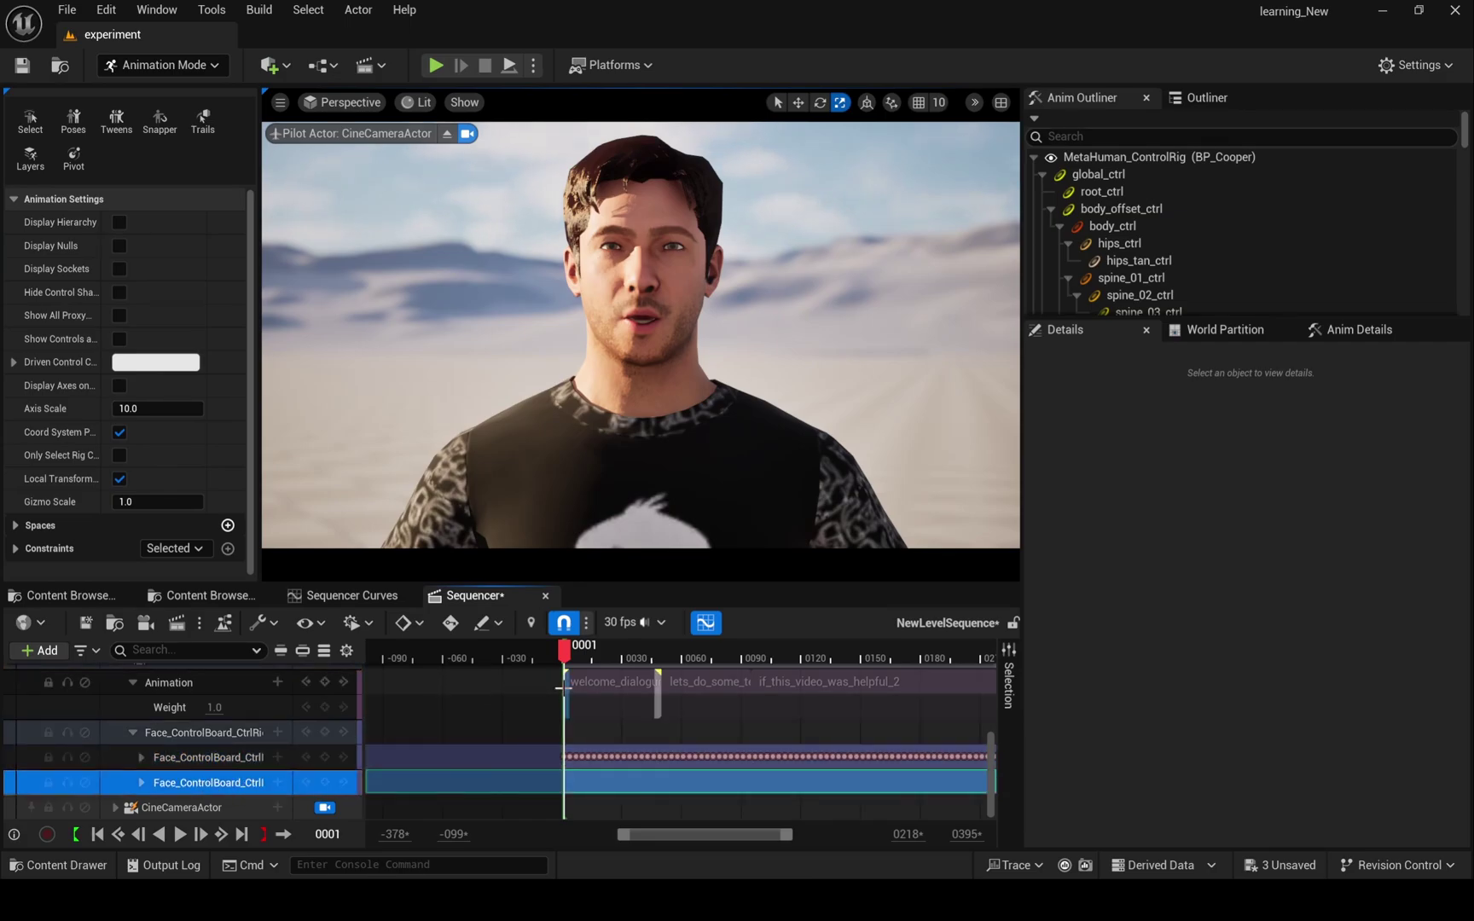
drag(565, 652, 611, 653)
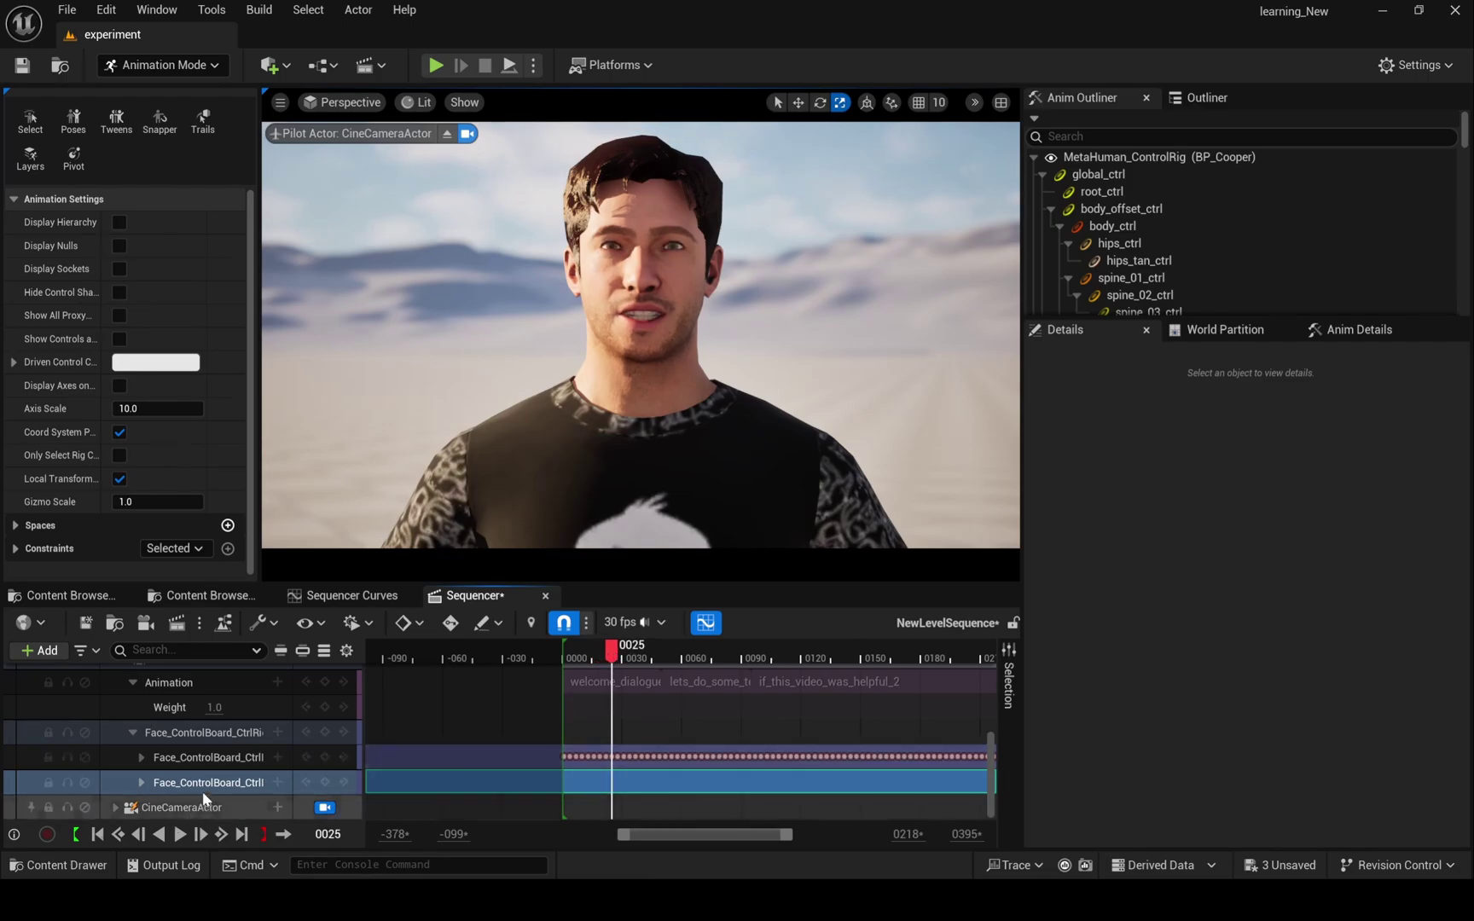
click(324, 783)
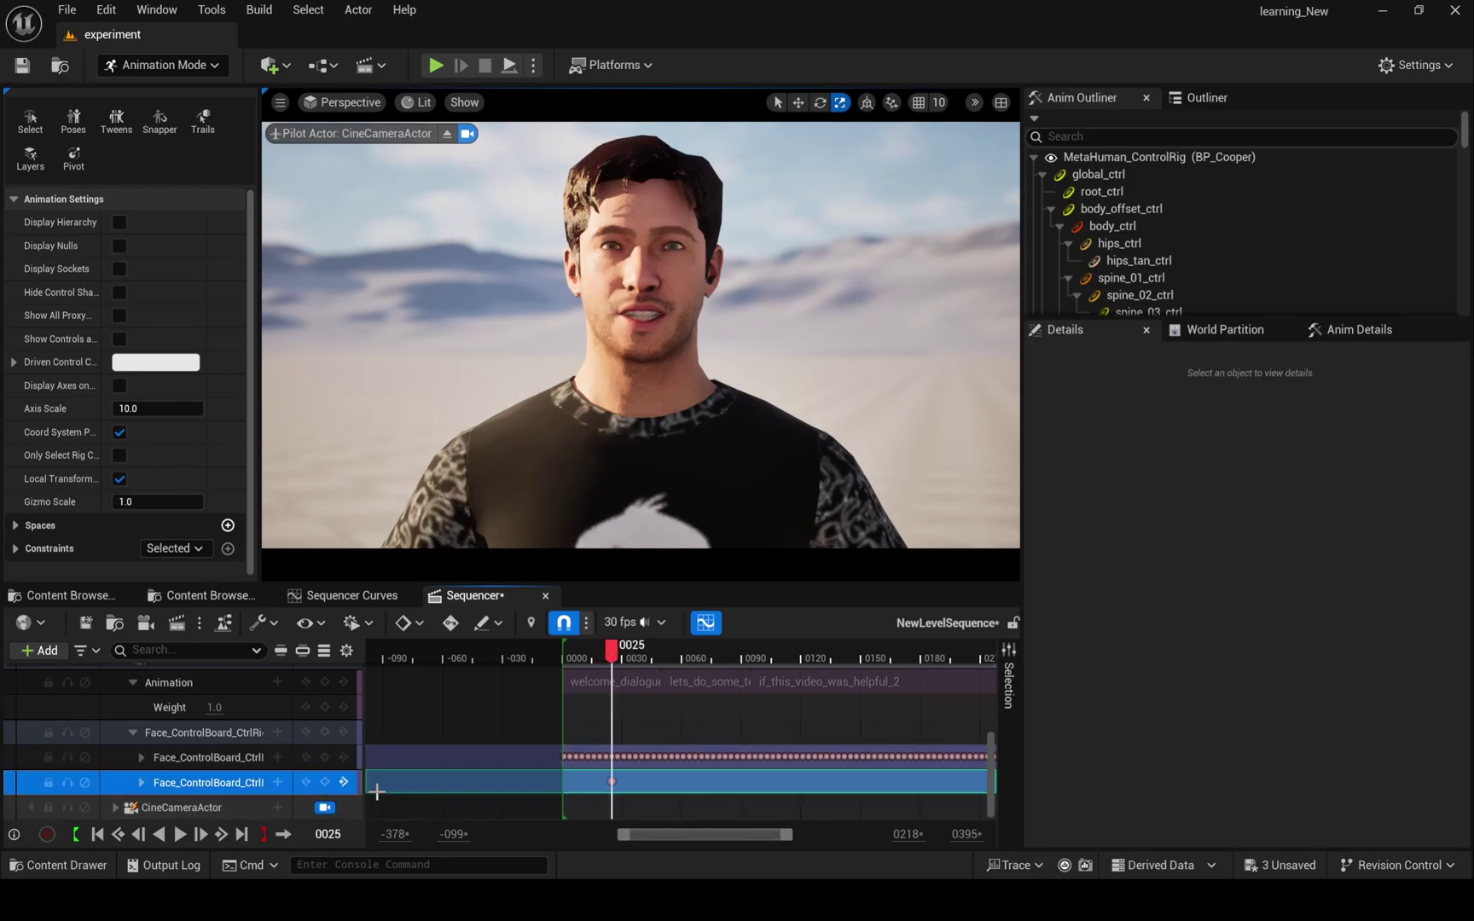
Key the additive face layer at frame 38 and place the playhead between the two keys at frame 32.
click(623, 657)
drag(623, 659, 641, 662)
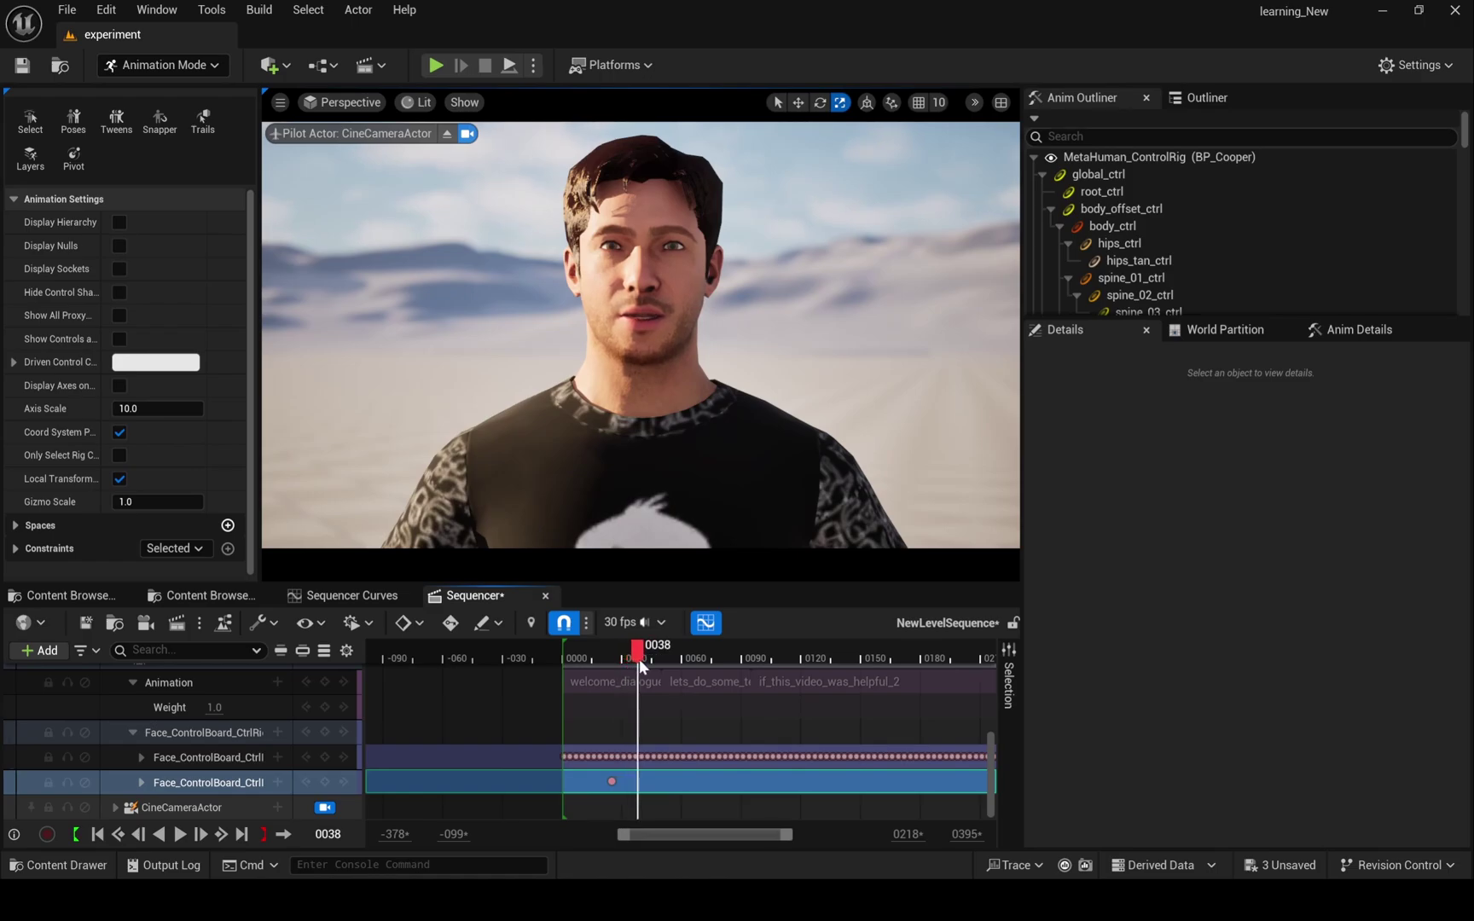
click(324, 783)
mouse_move(641, 658)
mouse_down()
mouse_move(618, 652)
mouse_move(627, 661)
mouse_up()
click(606, 696)
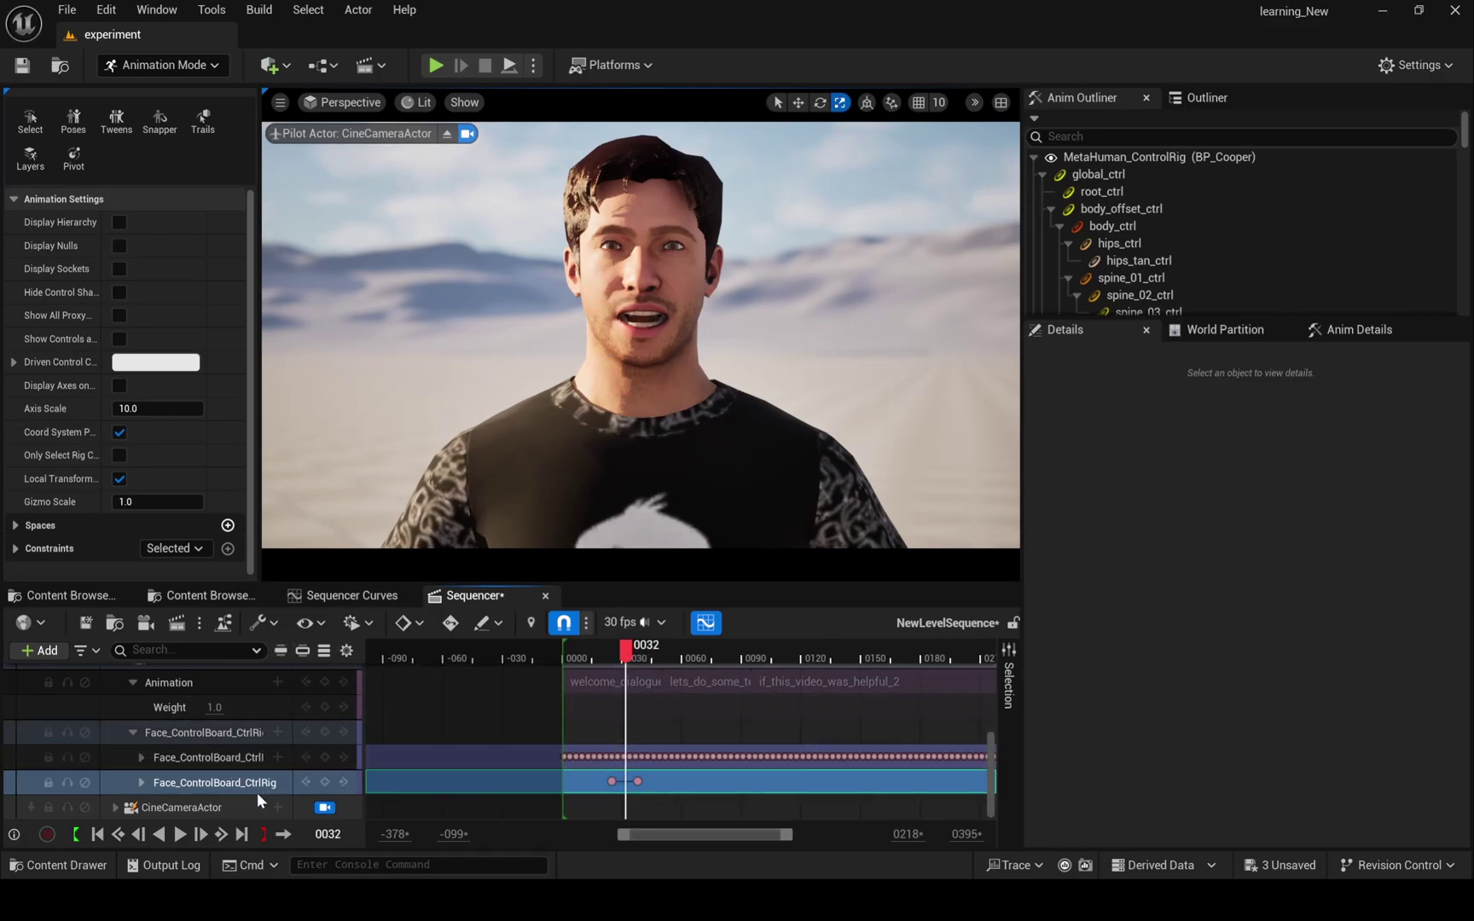
Turn off Game View to display the control rig shapes, and reselect the additive Face_ControlBoard_CtrlRig layer.
scroll(215, 731, up, 3)
click(192, 691)
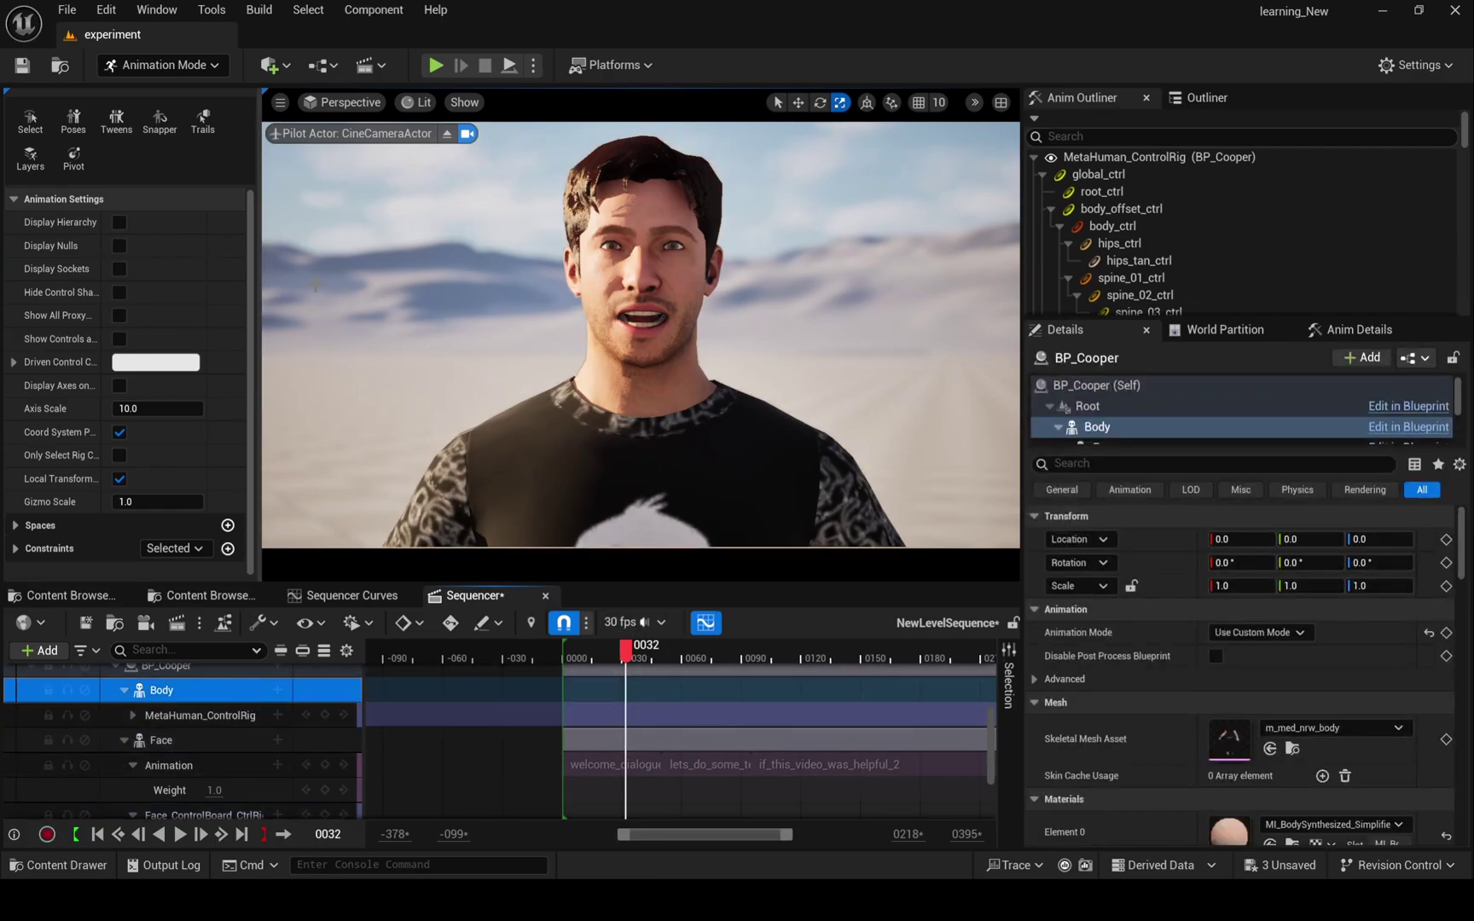
click(281, 102)
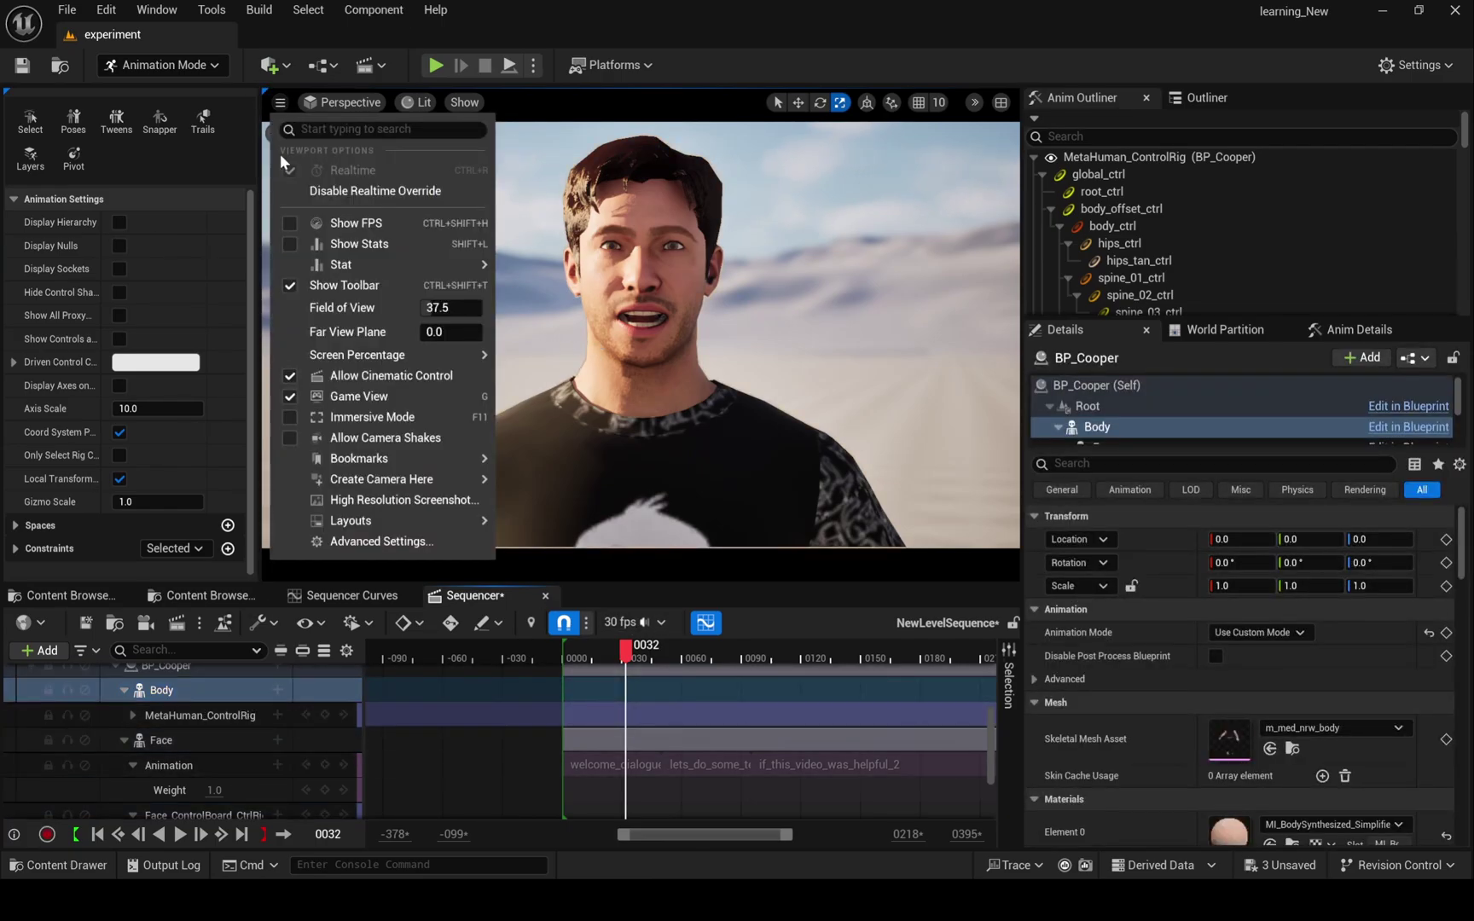
click(289, 397)
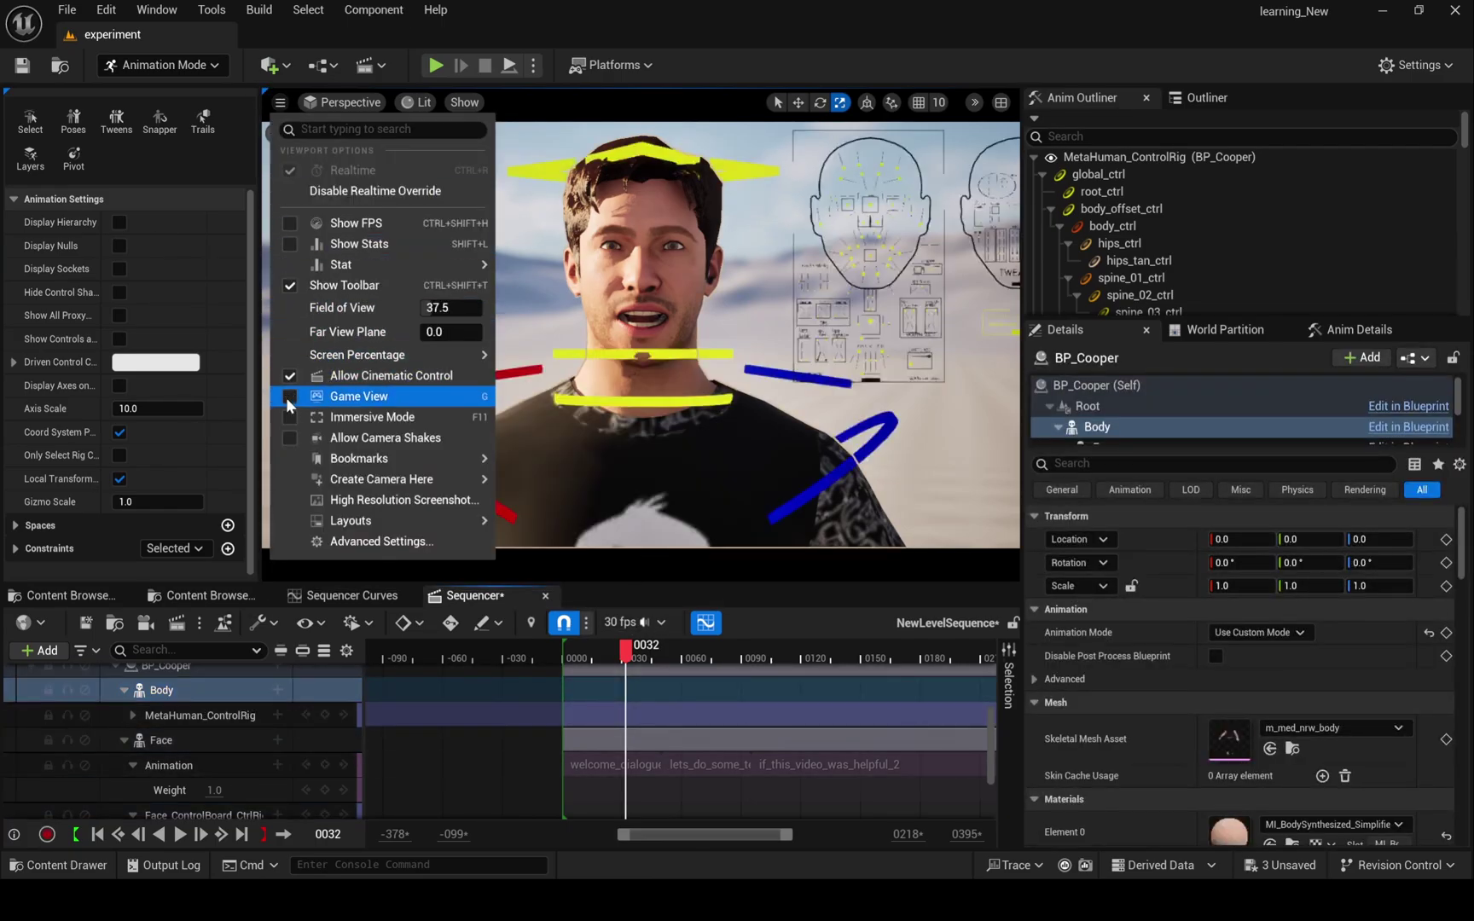
click(207, 763)
scroll(206, 764, down, 3)
click(215, 781)
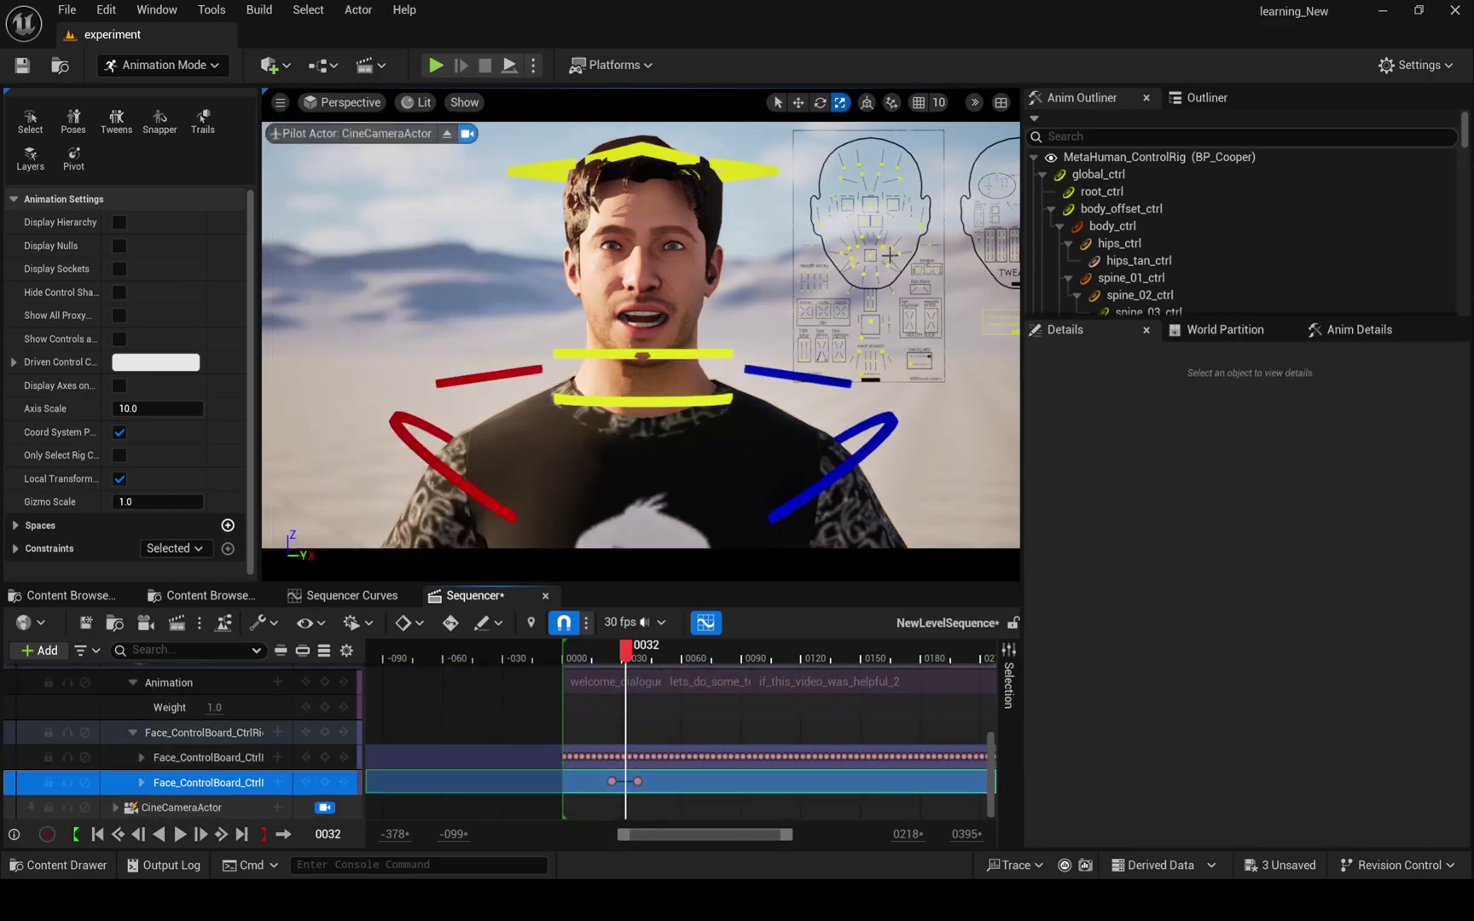
Adjust the right brow-down and inner brow-raise controls on the face board at frame 32, and select the left inner brow-raise control.
click(863, 181)
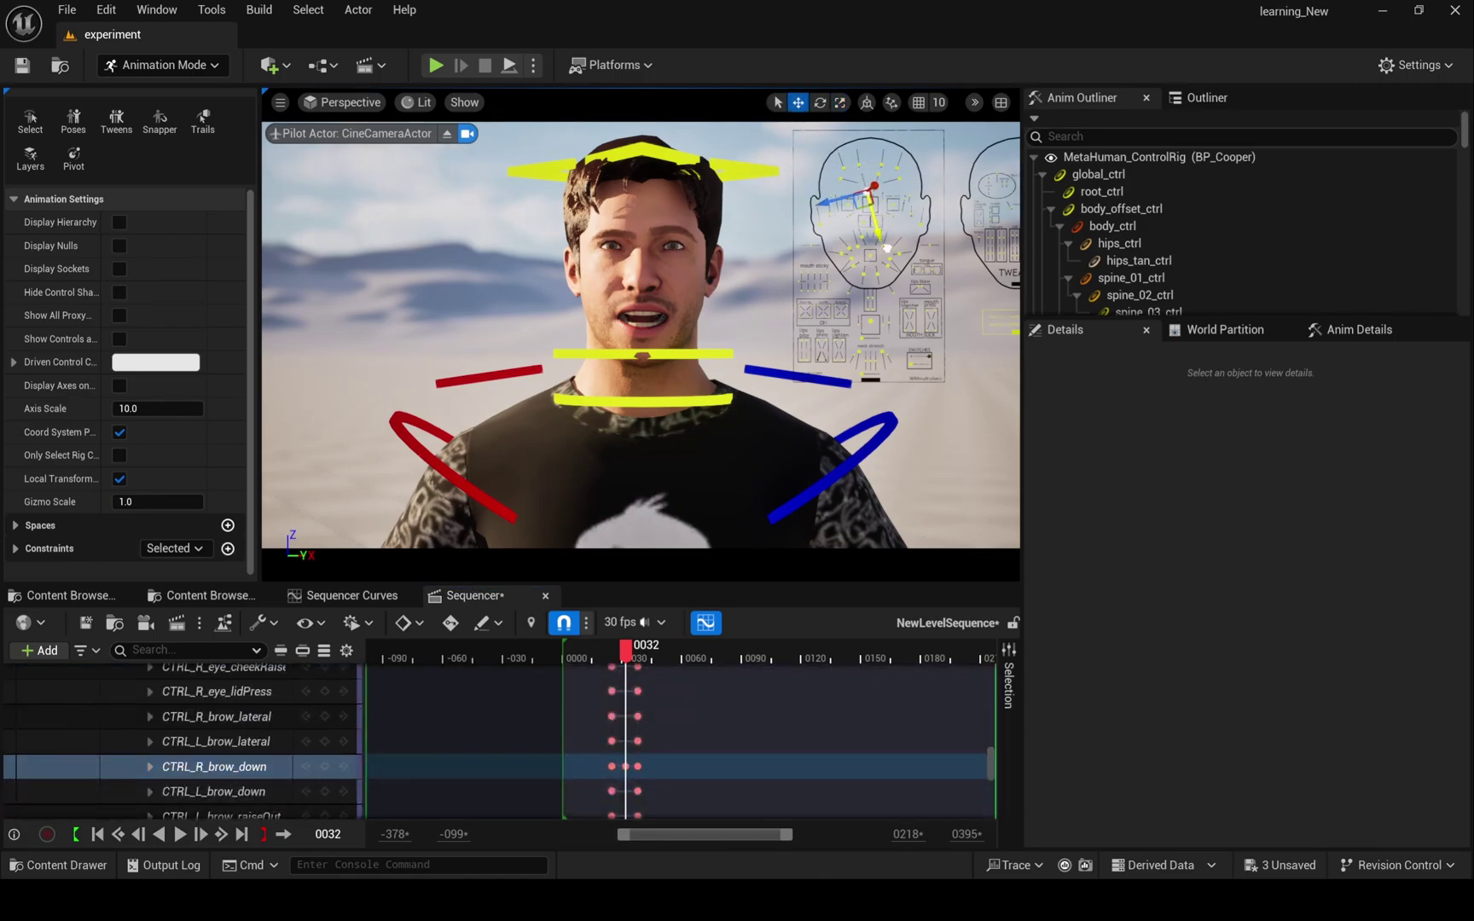
drag(887, 249, 868, 198)
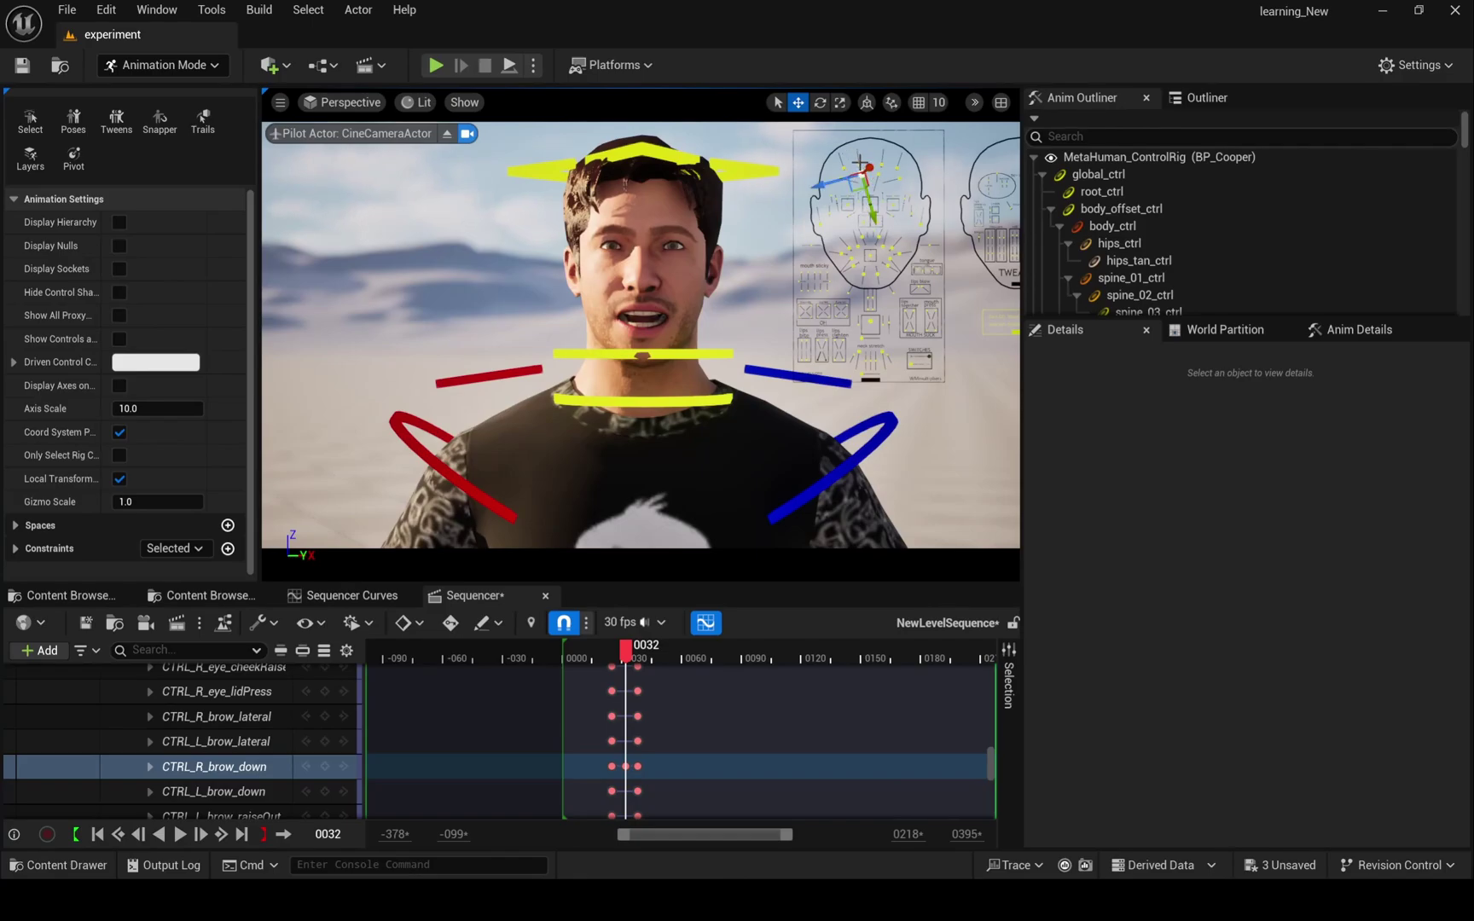
click(868, 188)
click(860, 163)
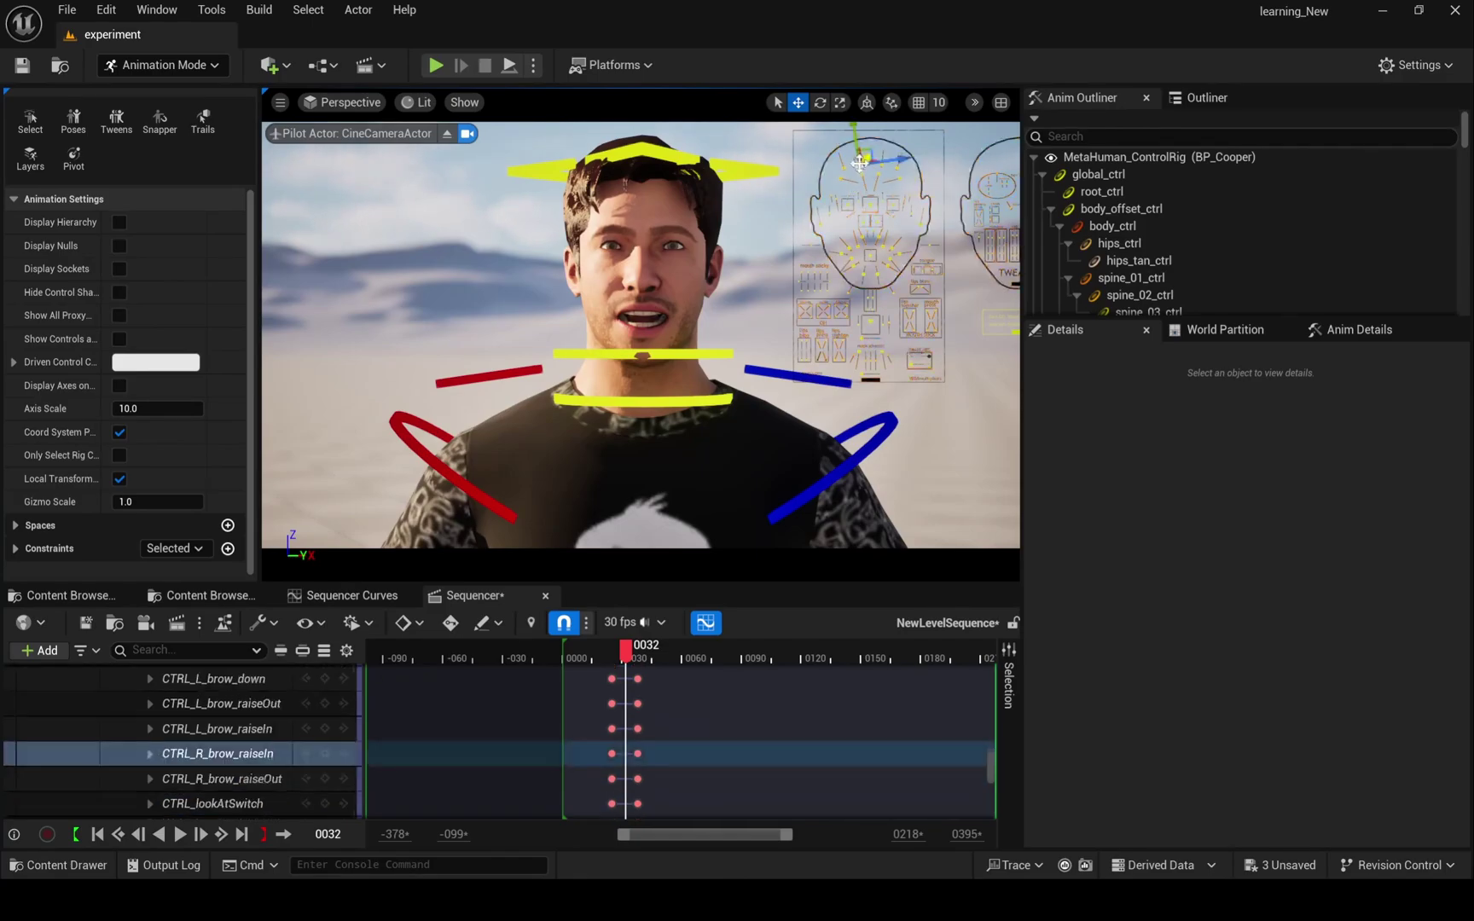
drag(857, 159, 856, 143)
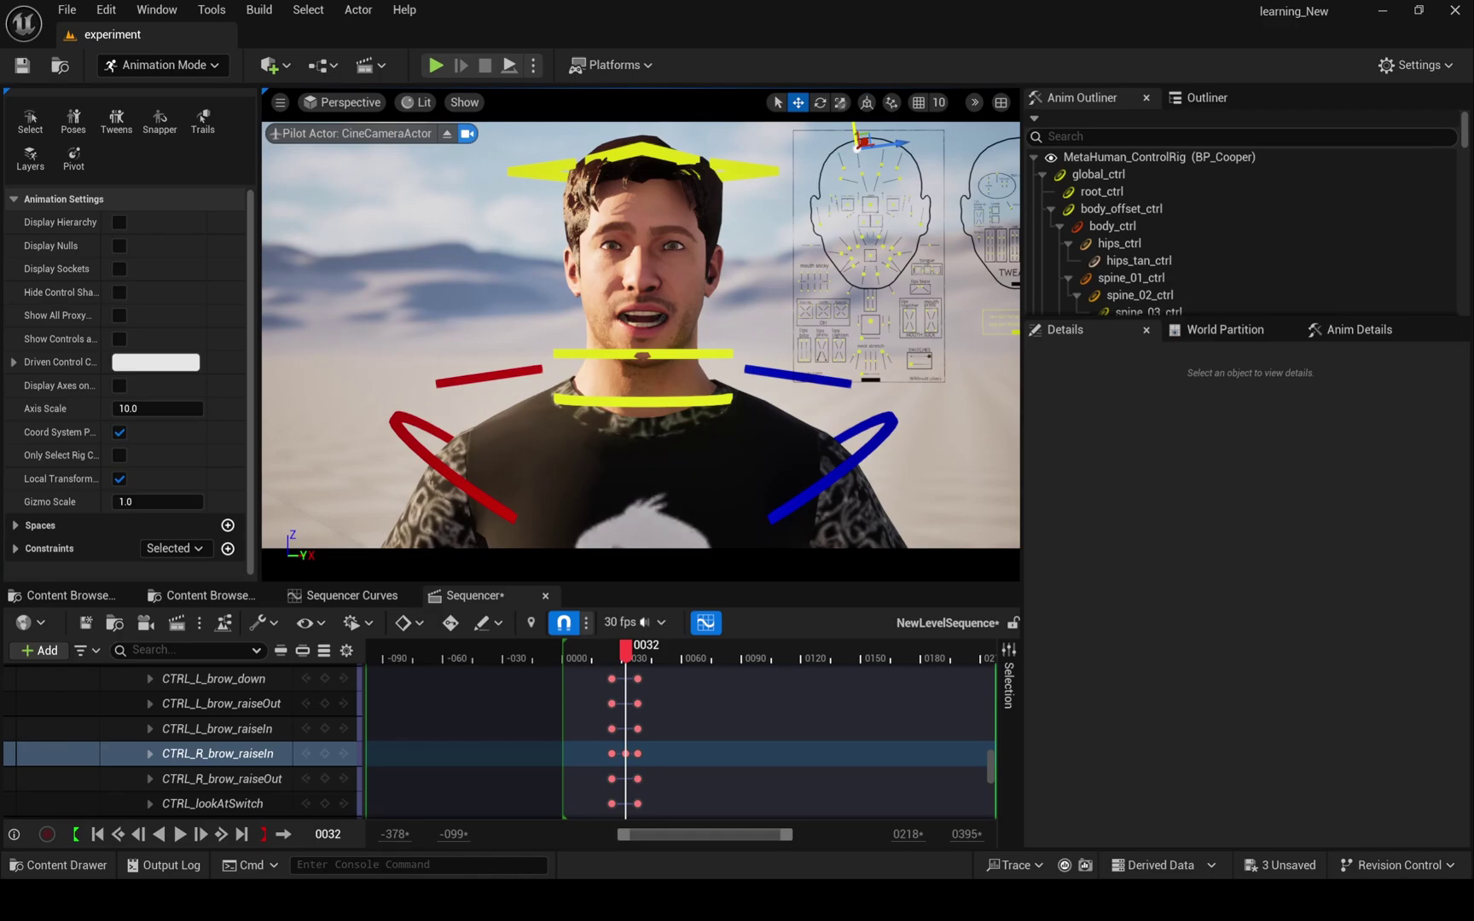
click(905, 177)
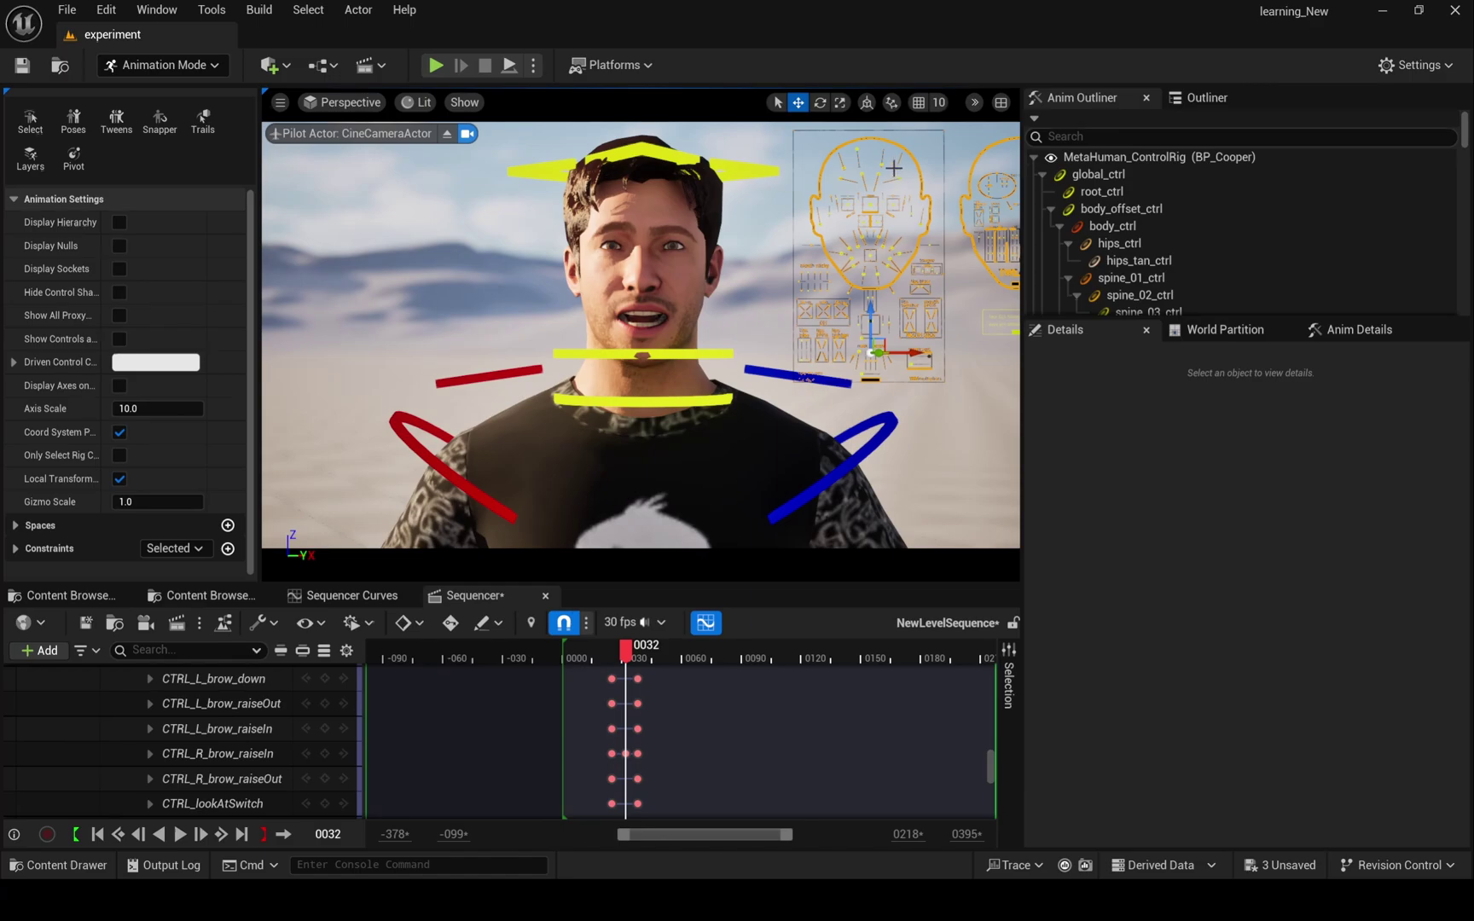
click(898, 165)
click(889, 159)
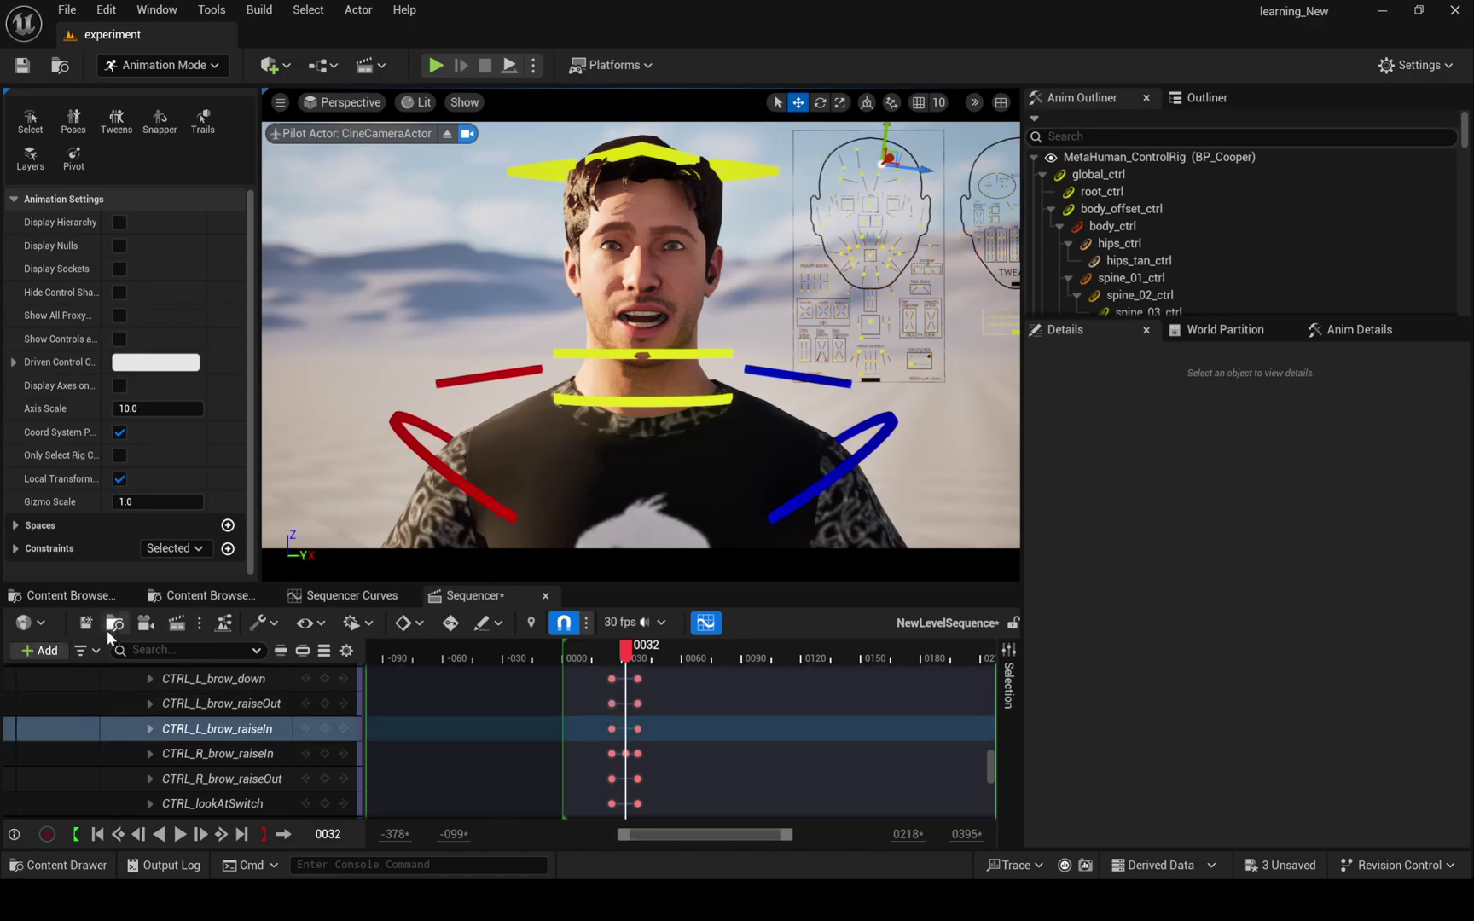
Open the Fab marketplace inside the editor.
click(151, 10)
click(405, 9)
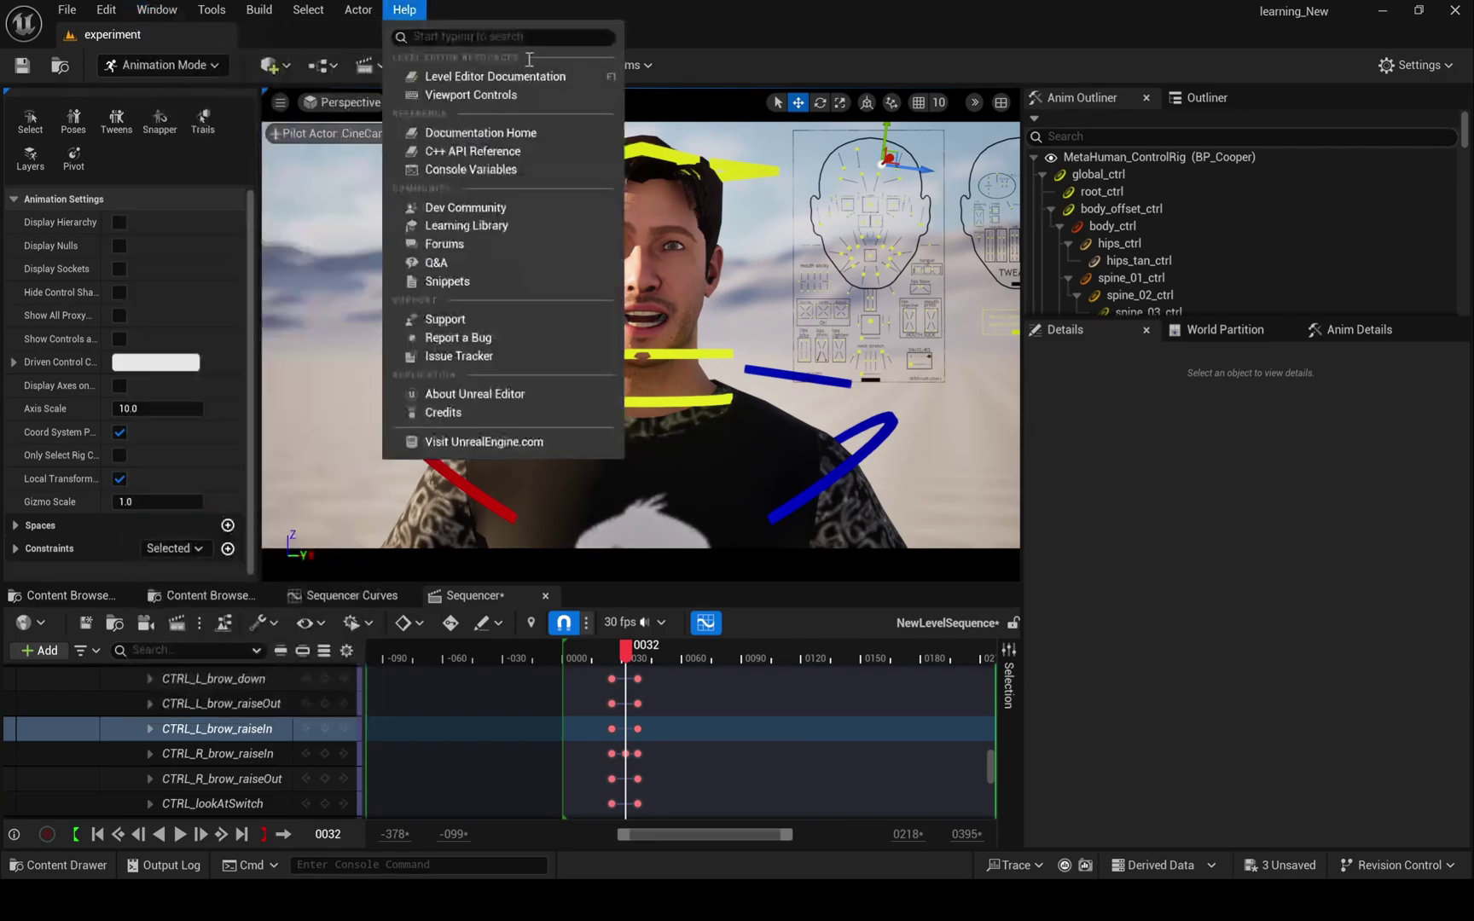
click(405, 9)
click(157, 10)
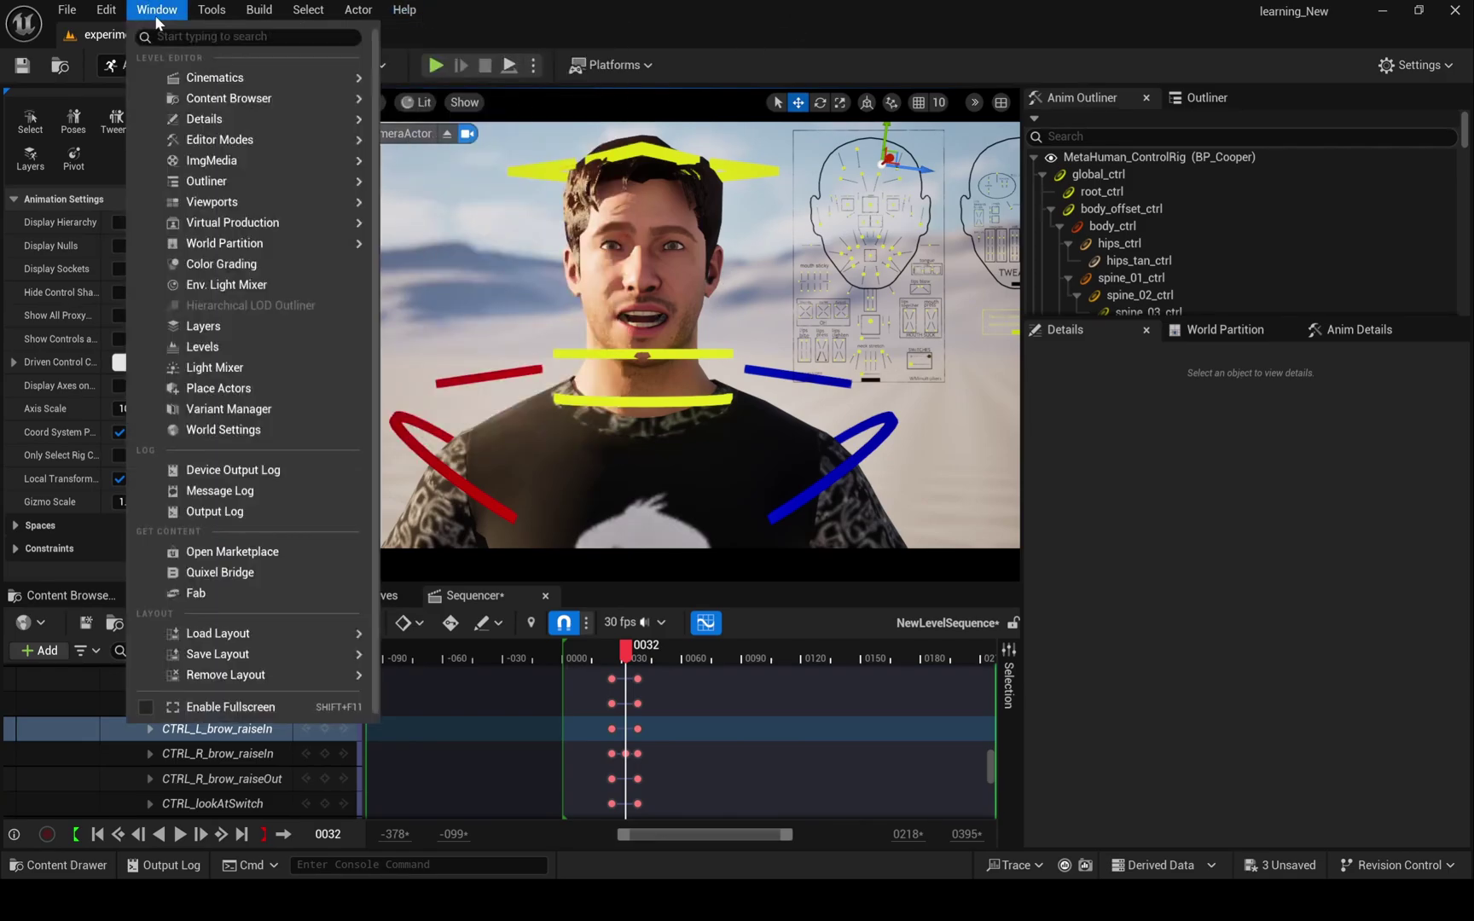
click(197, 599)
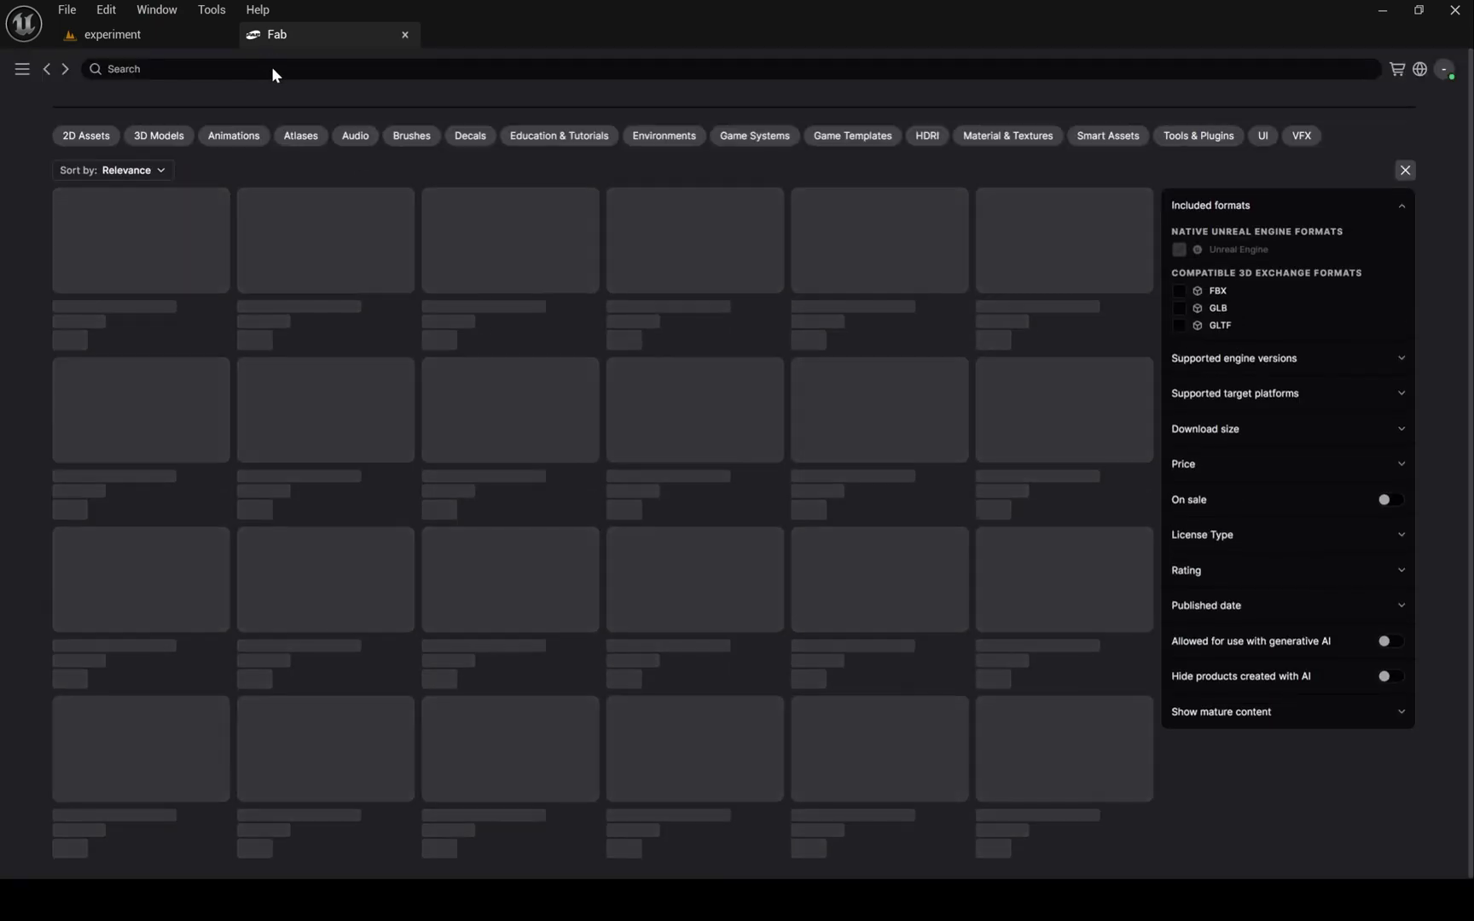
Search Fab for "face metahuman", view the Face Animation Tool for Metahumans product page, and close Fab.
click(276, 69)
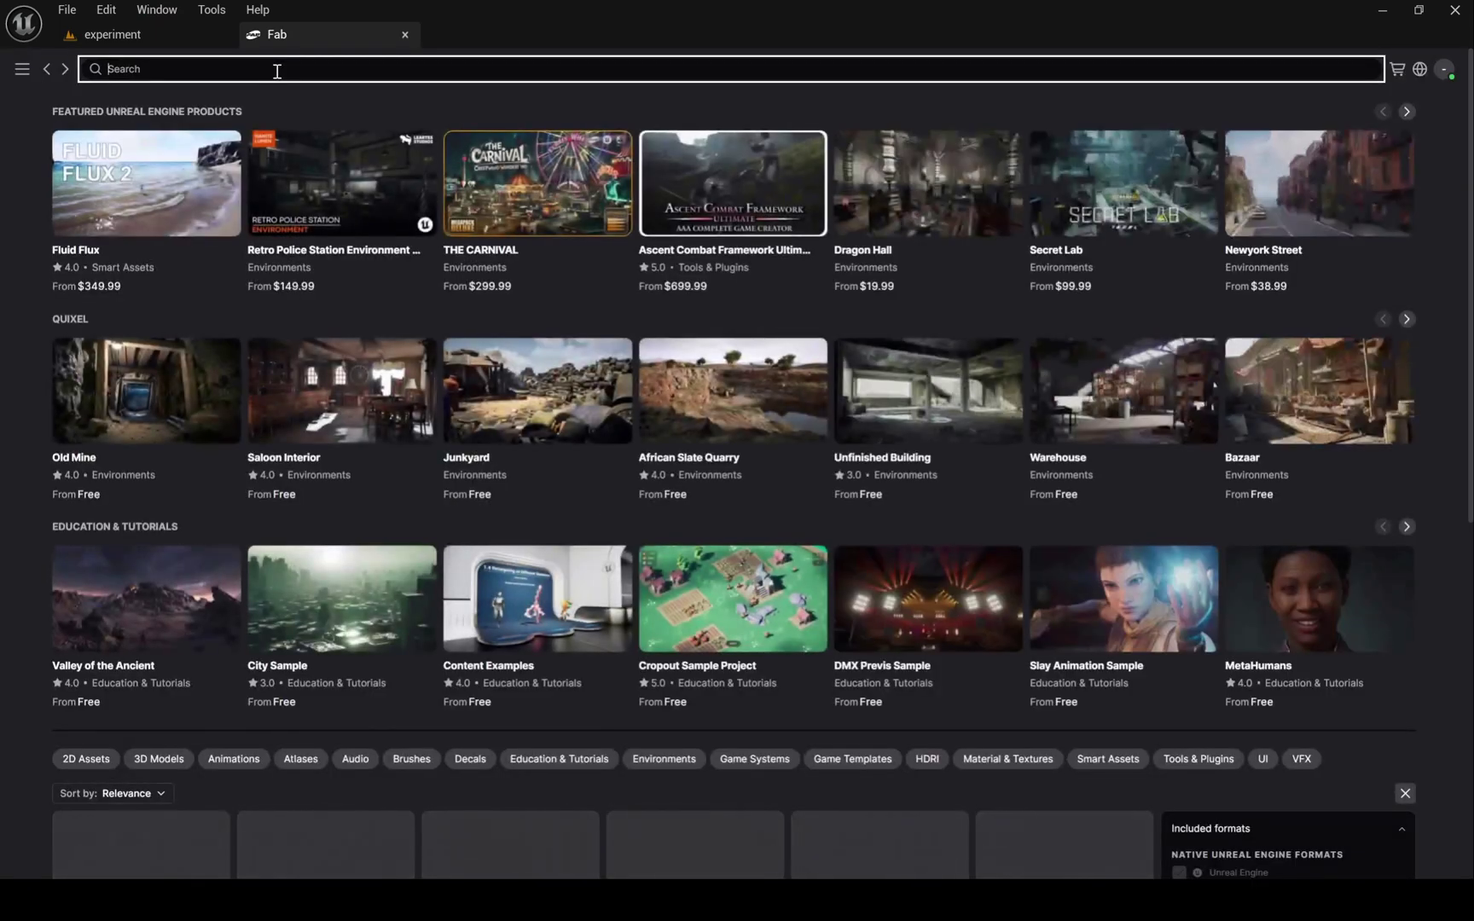
text(face me)
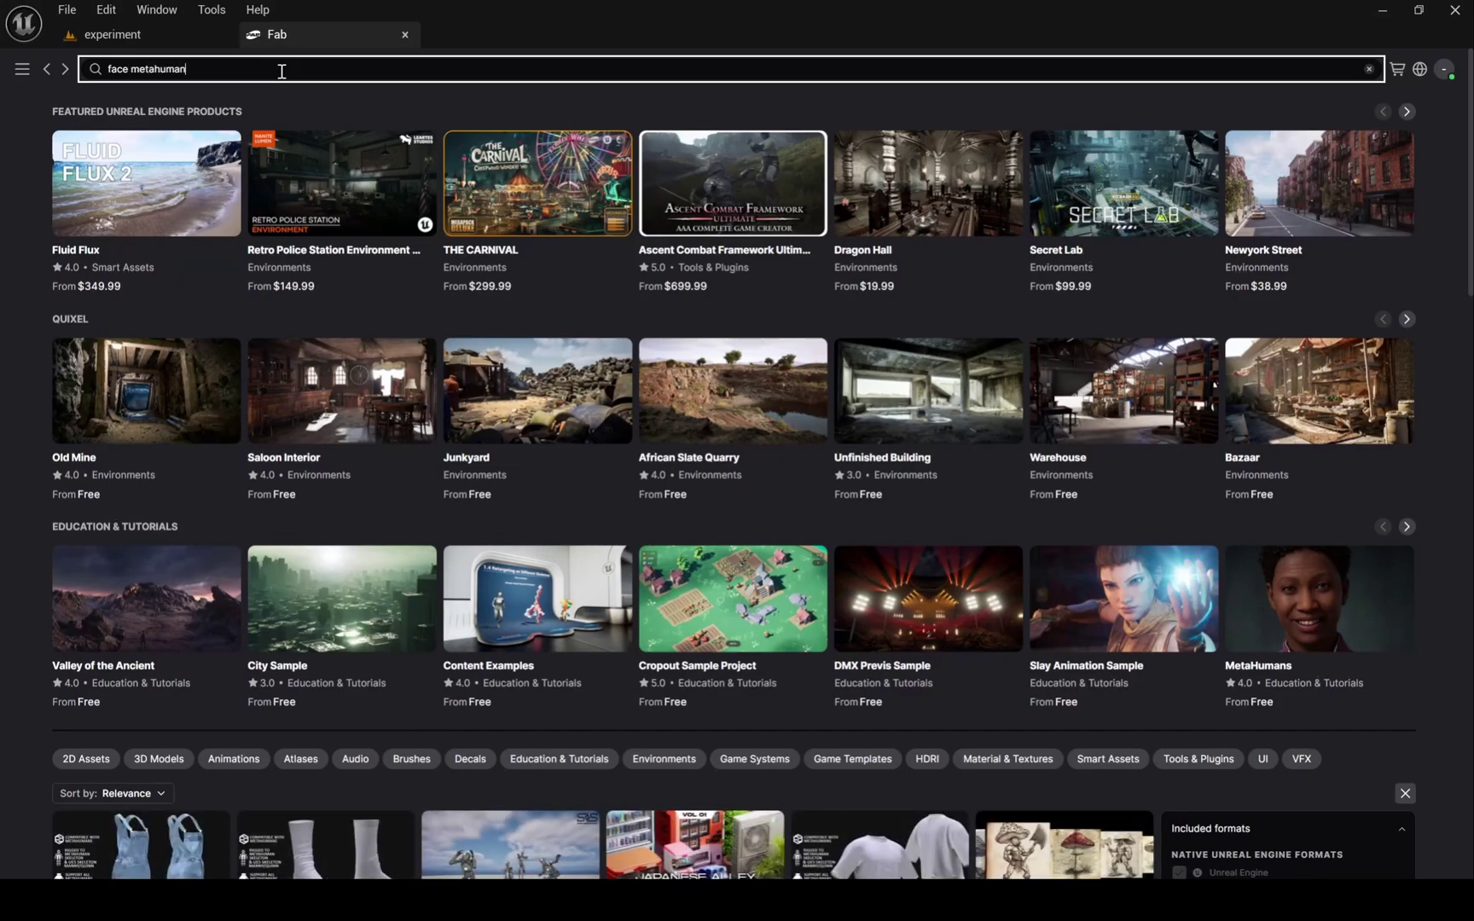
text(tahuman)
key(Return)
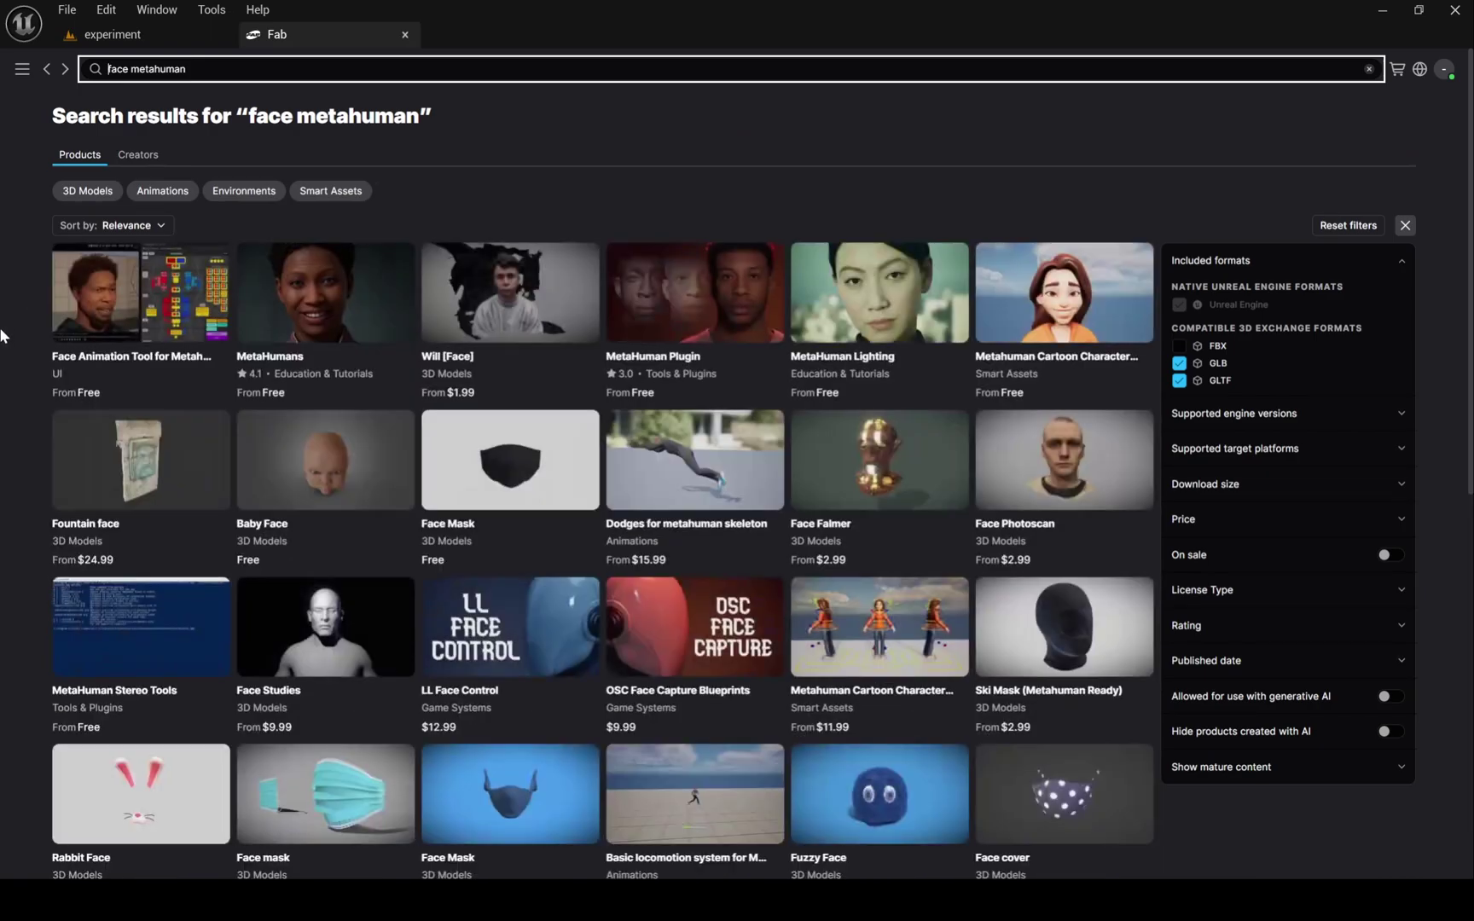
click(145, 333)
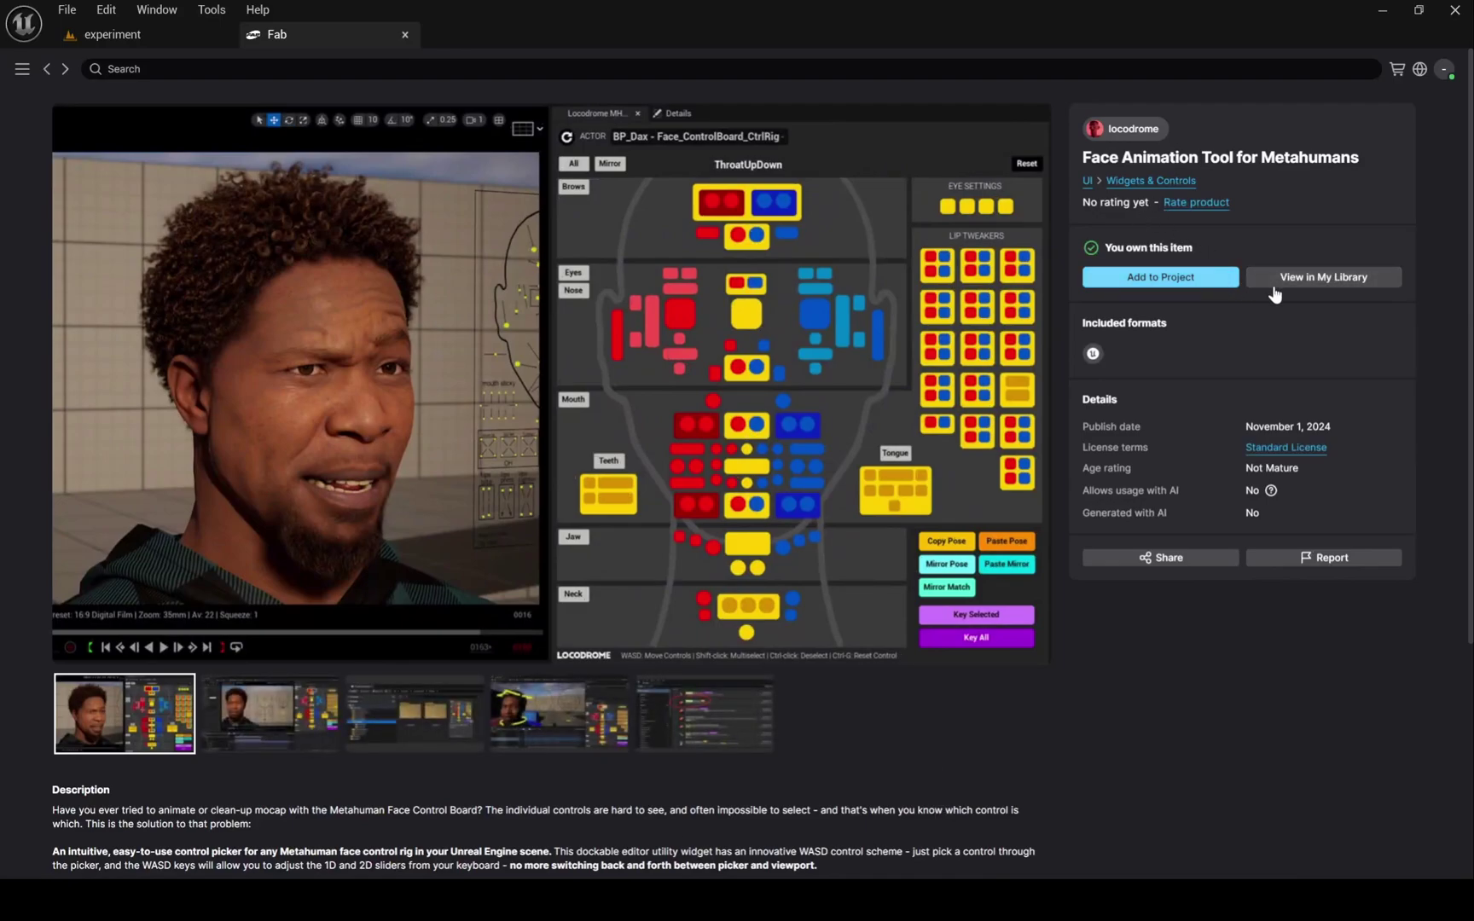
click(405, 34)
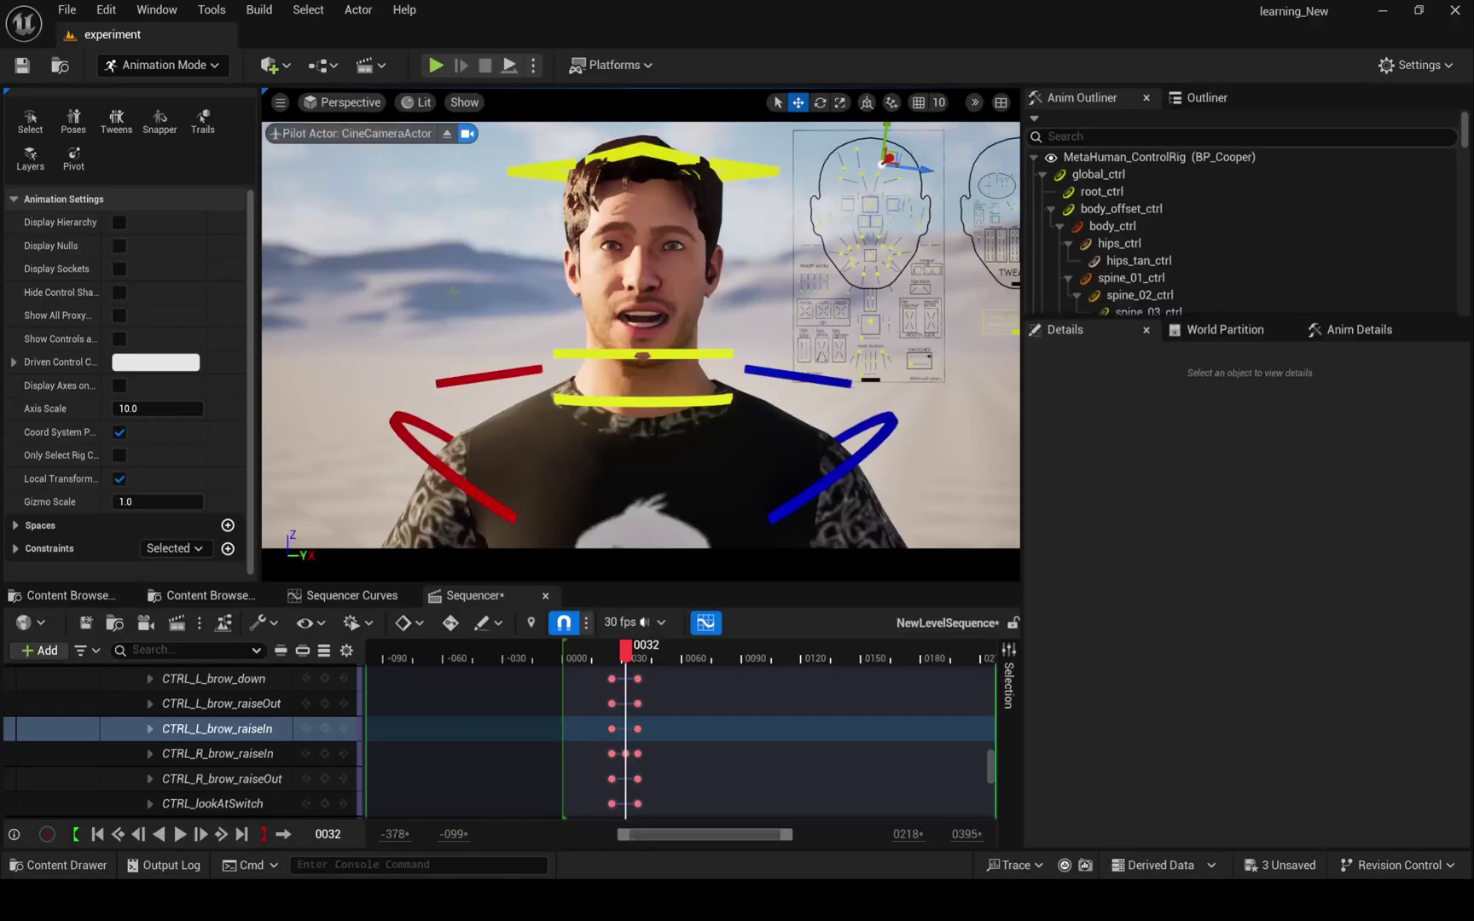
Browse the project content to the FacePicker folder inside Locodrome.
click(45, 599)
click(396, 632)
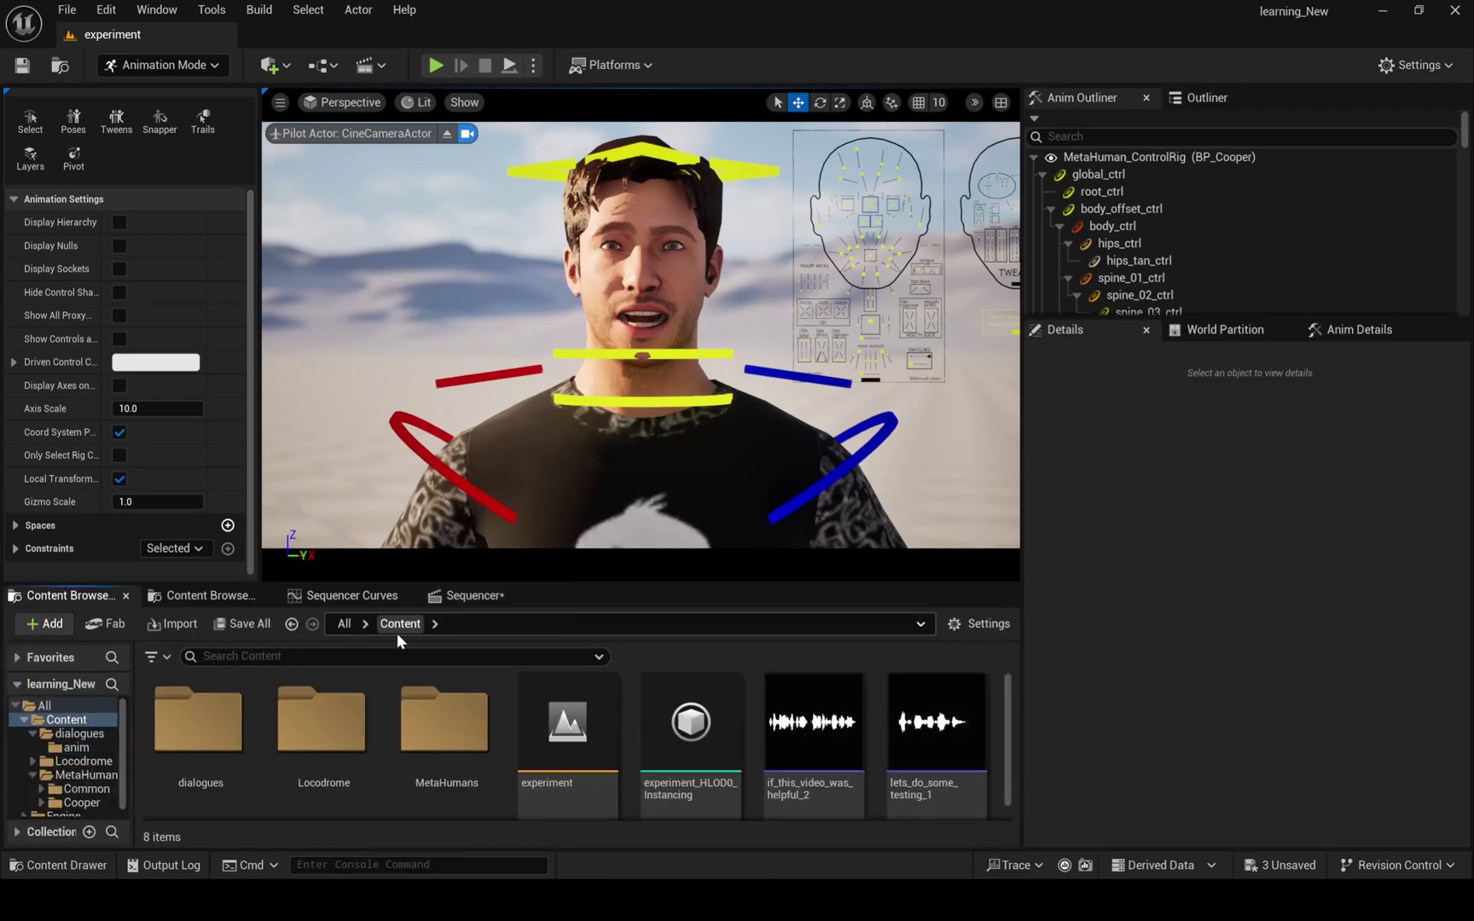
double_click(339, 739)
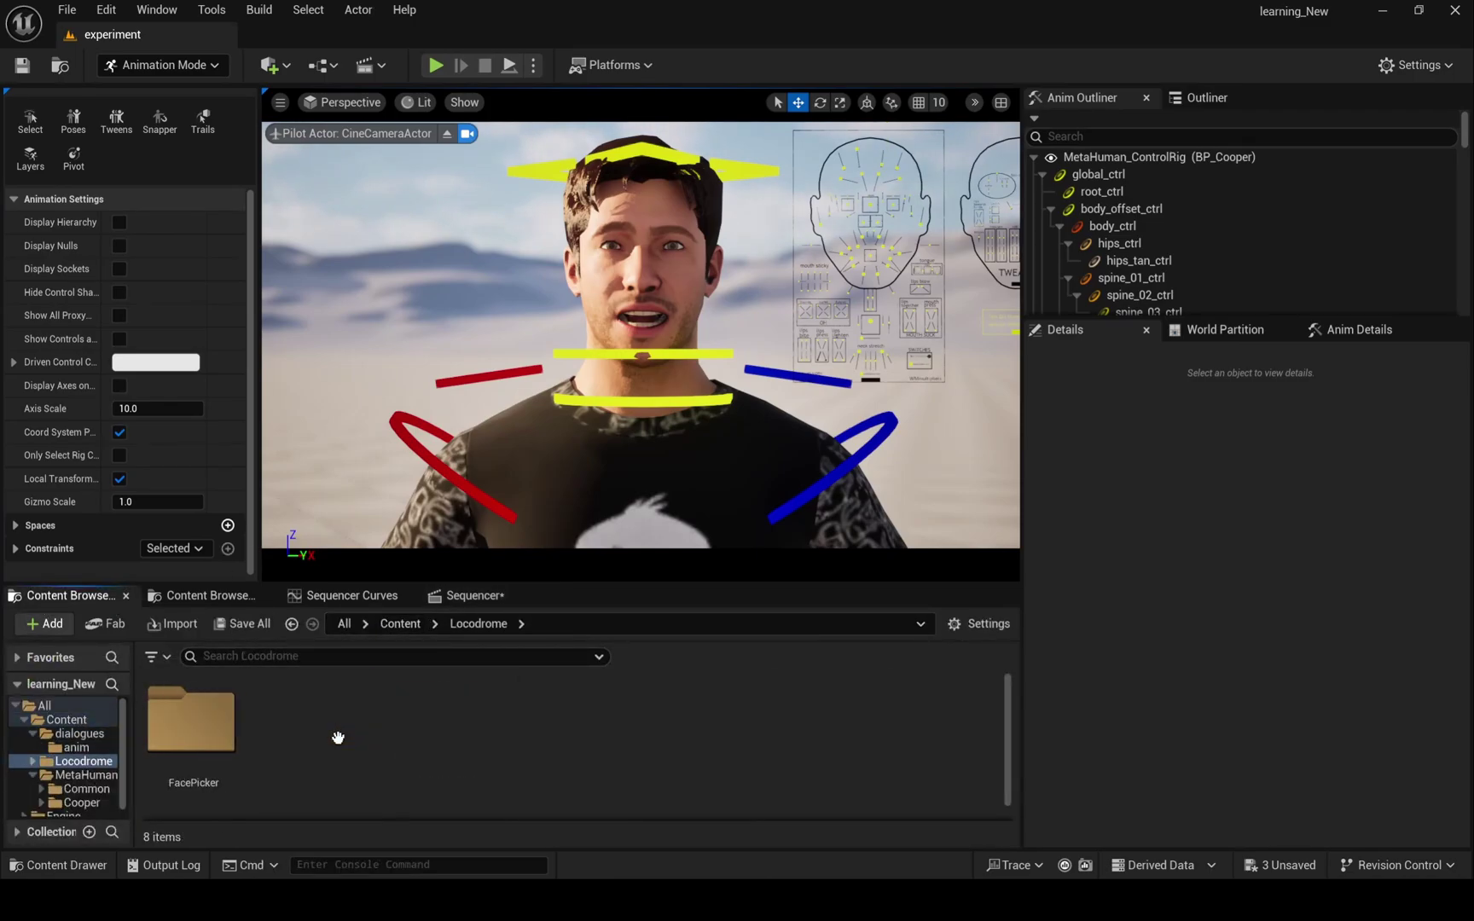
double_click(202, 738)
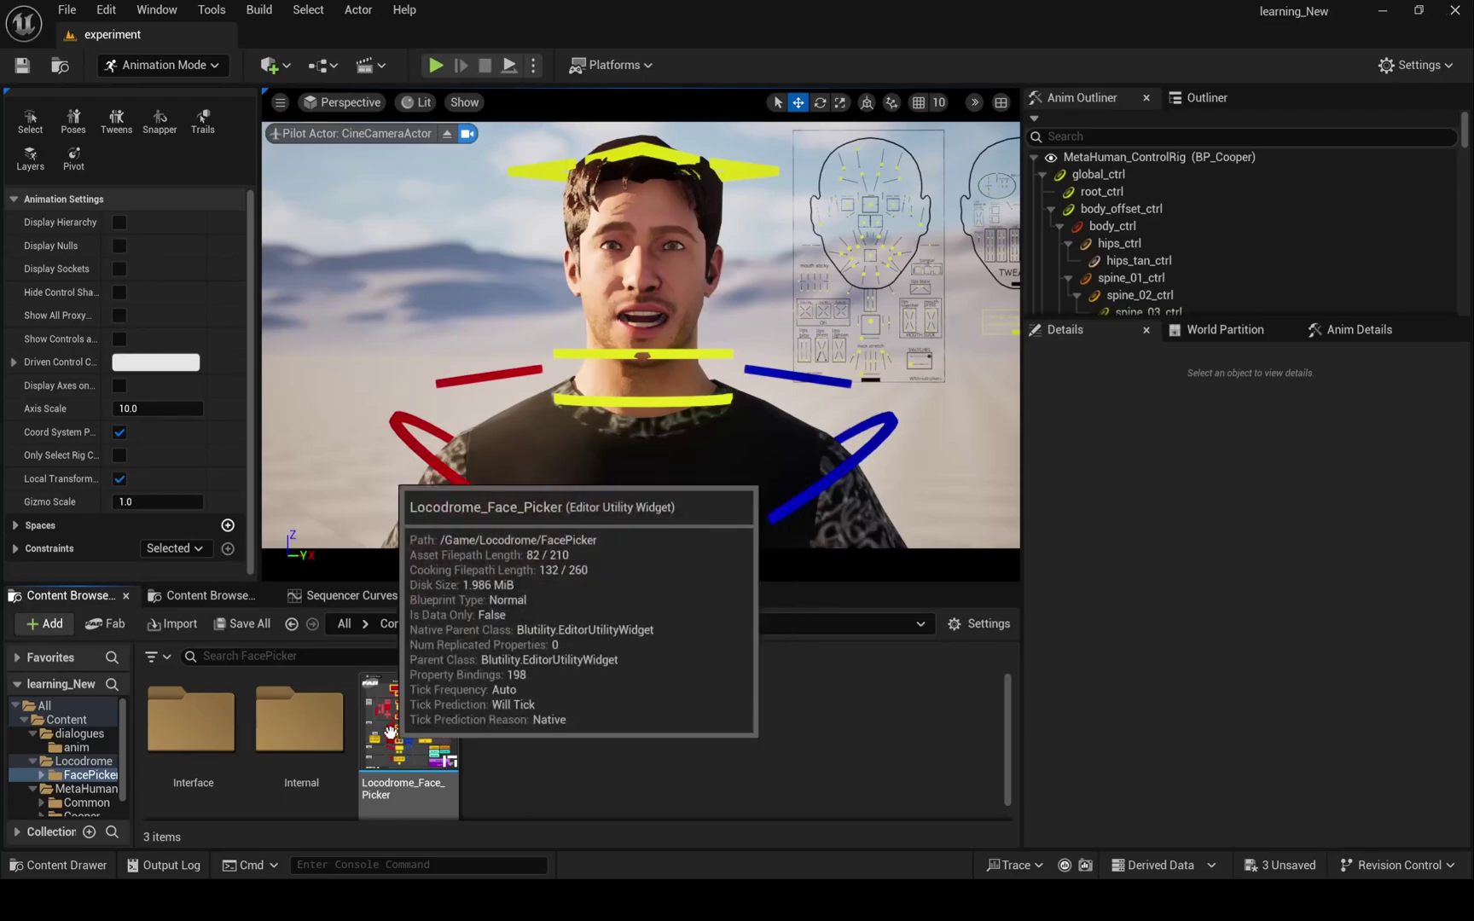
Search the project's plugins for "common" to check that the Common UI Plugin is enabled, and close the plugin list.
click(157, 14)
mouse_move(118, 11)
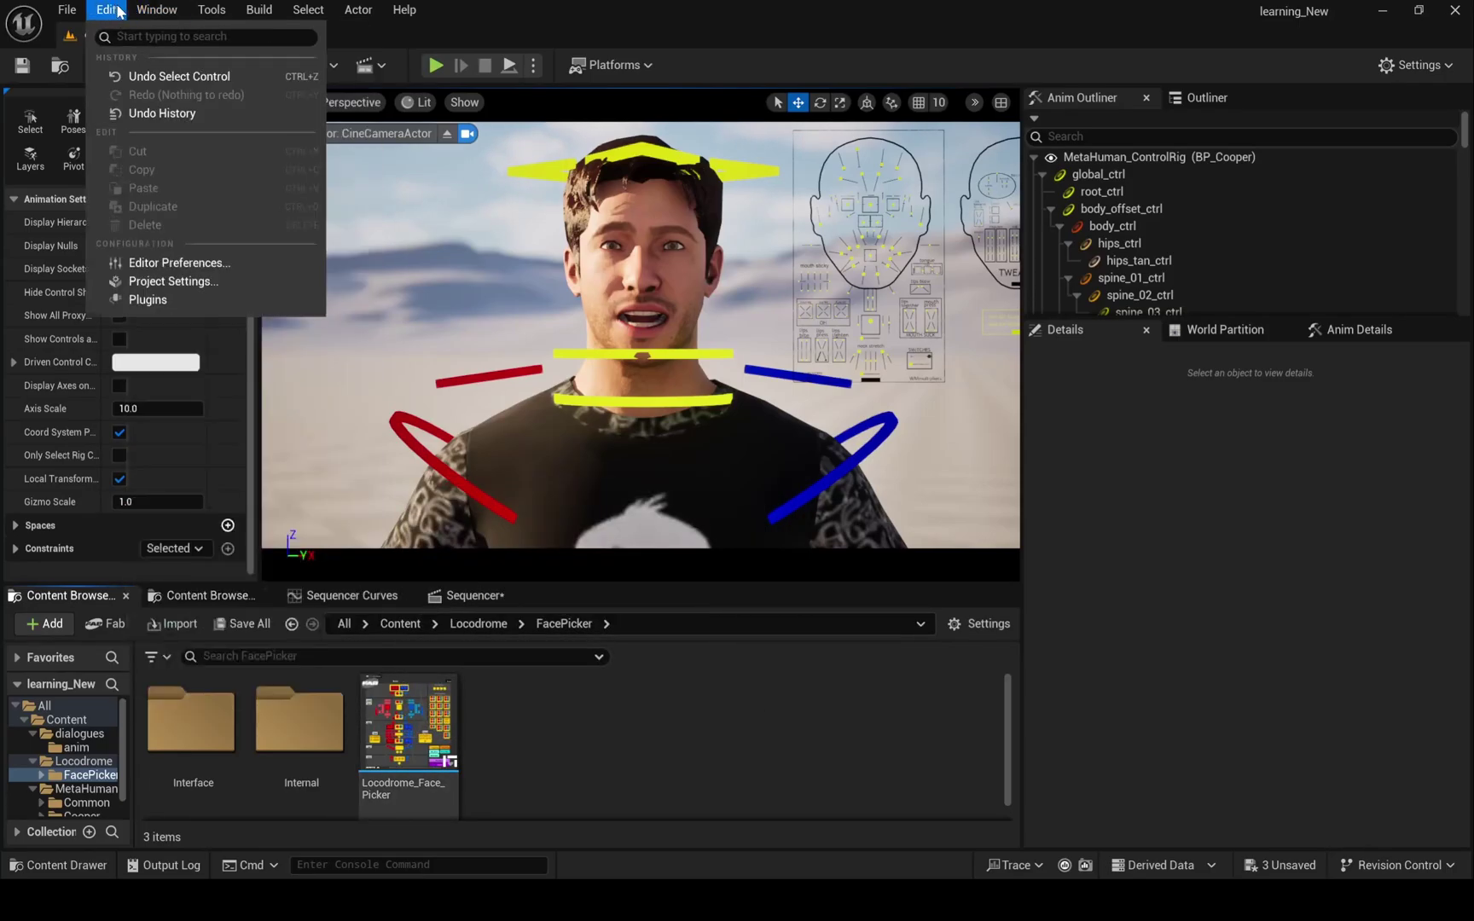
click(148, 300)
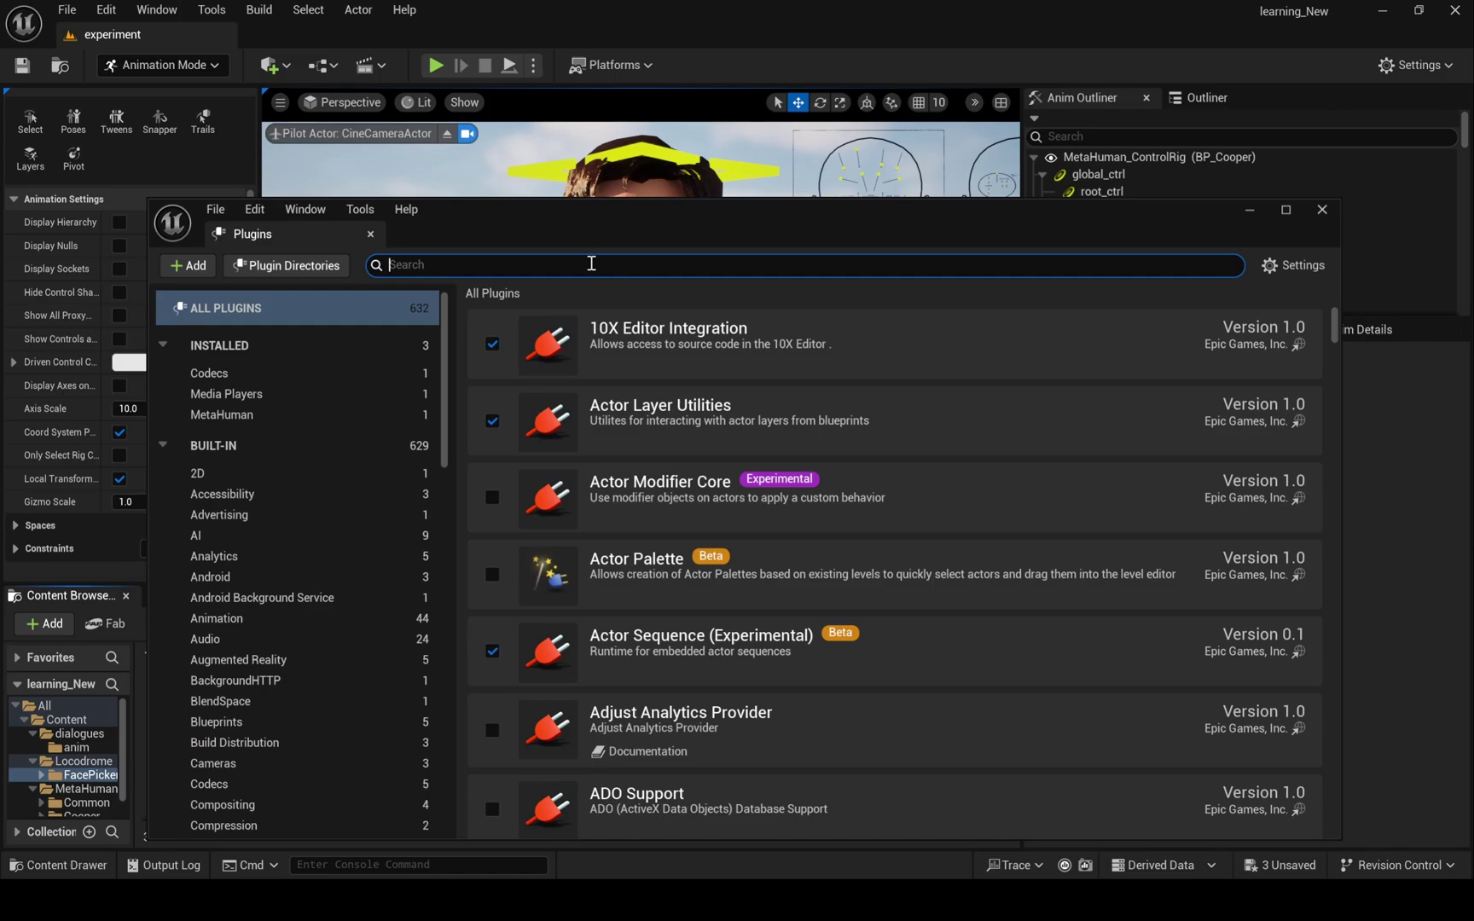
text(common)
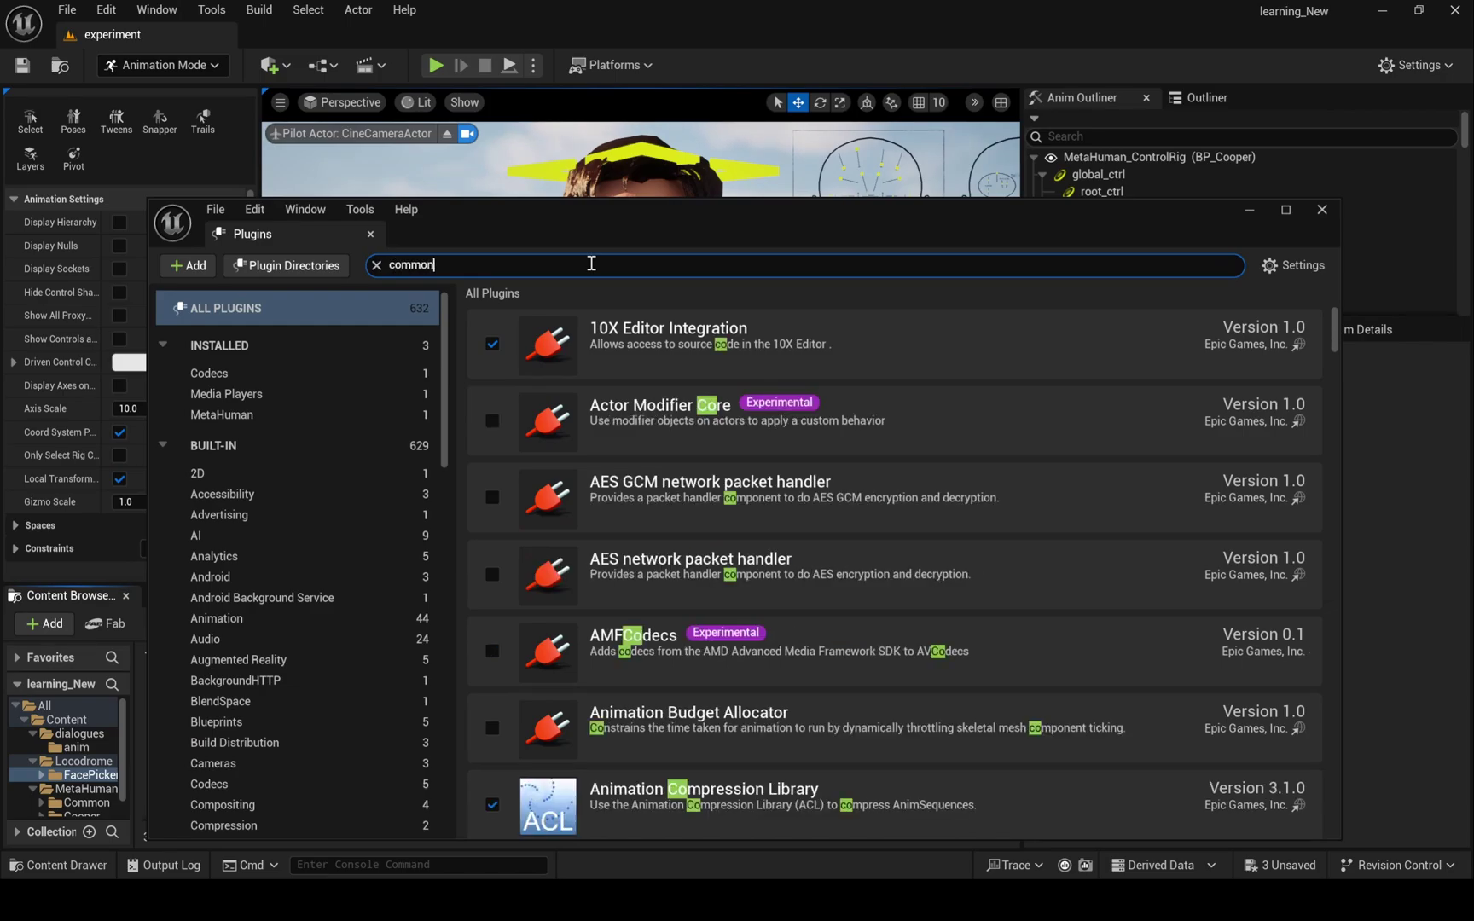
click(702, 422)
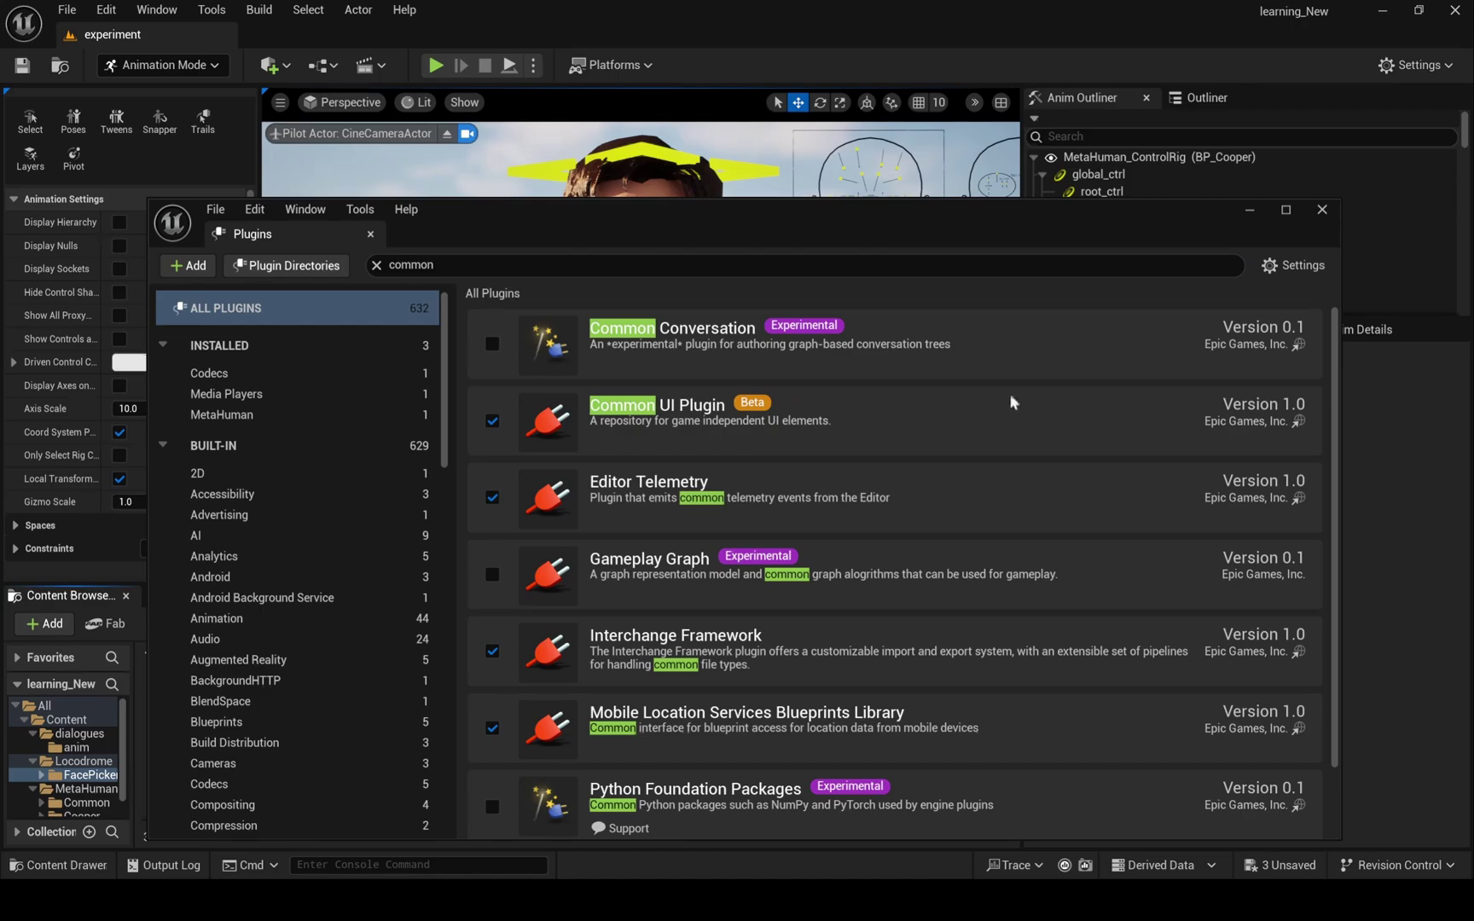
click(1322, 210)
Open the Locodrome_Face_Picker asset, run it as a utility widget, and minimize its editor window.
double_click(416, 711)
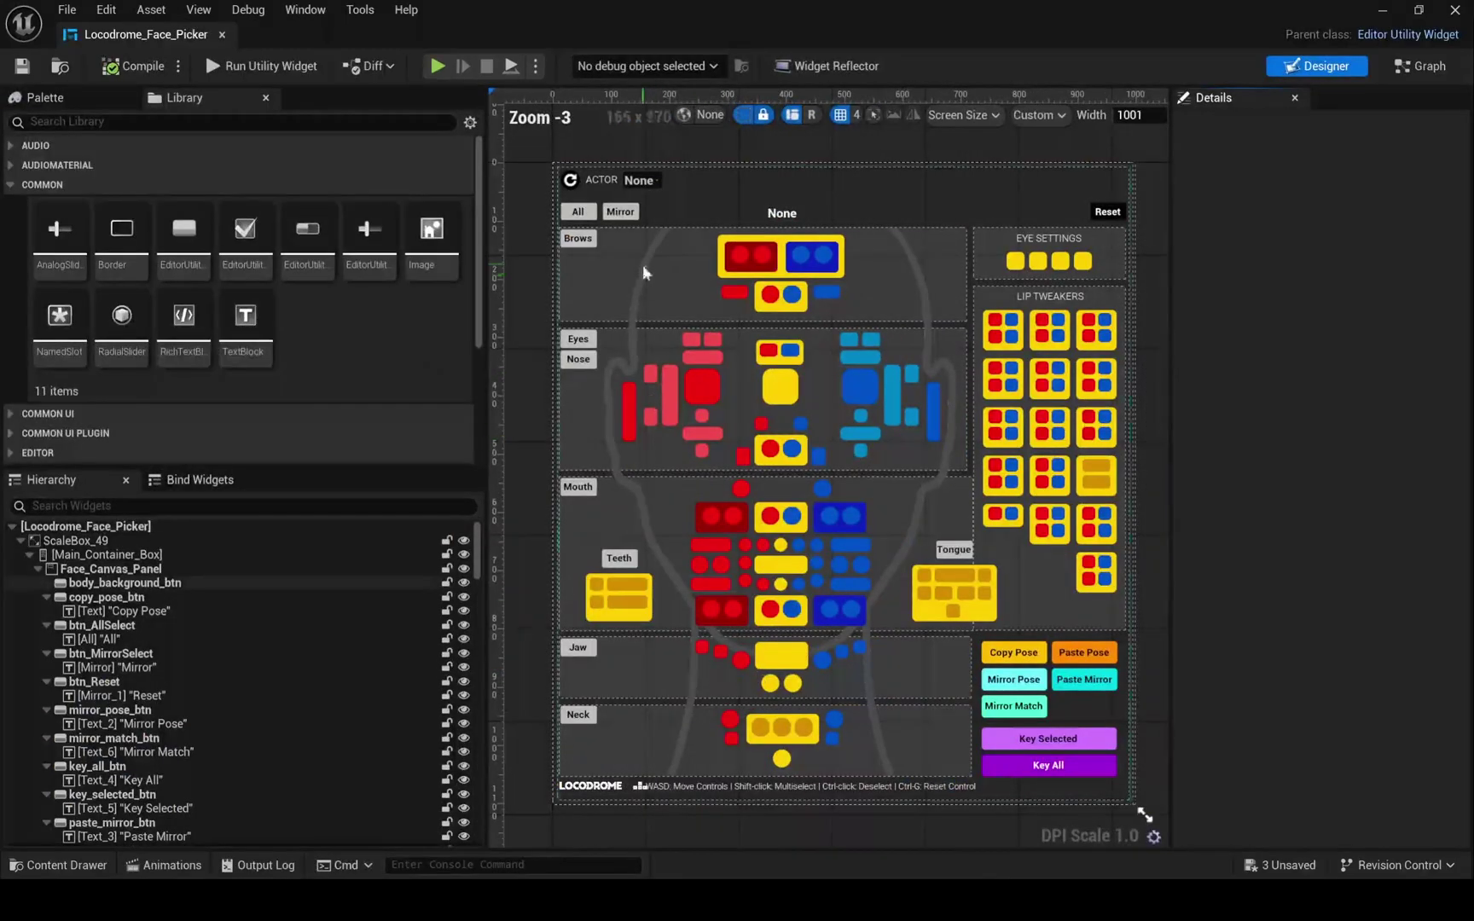
click(261, 66)
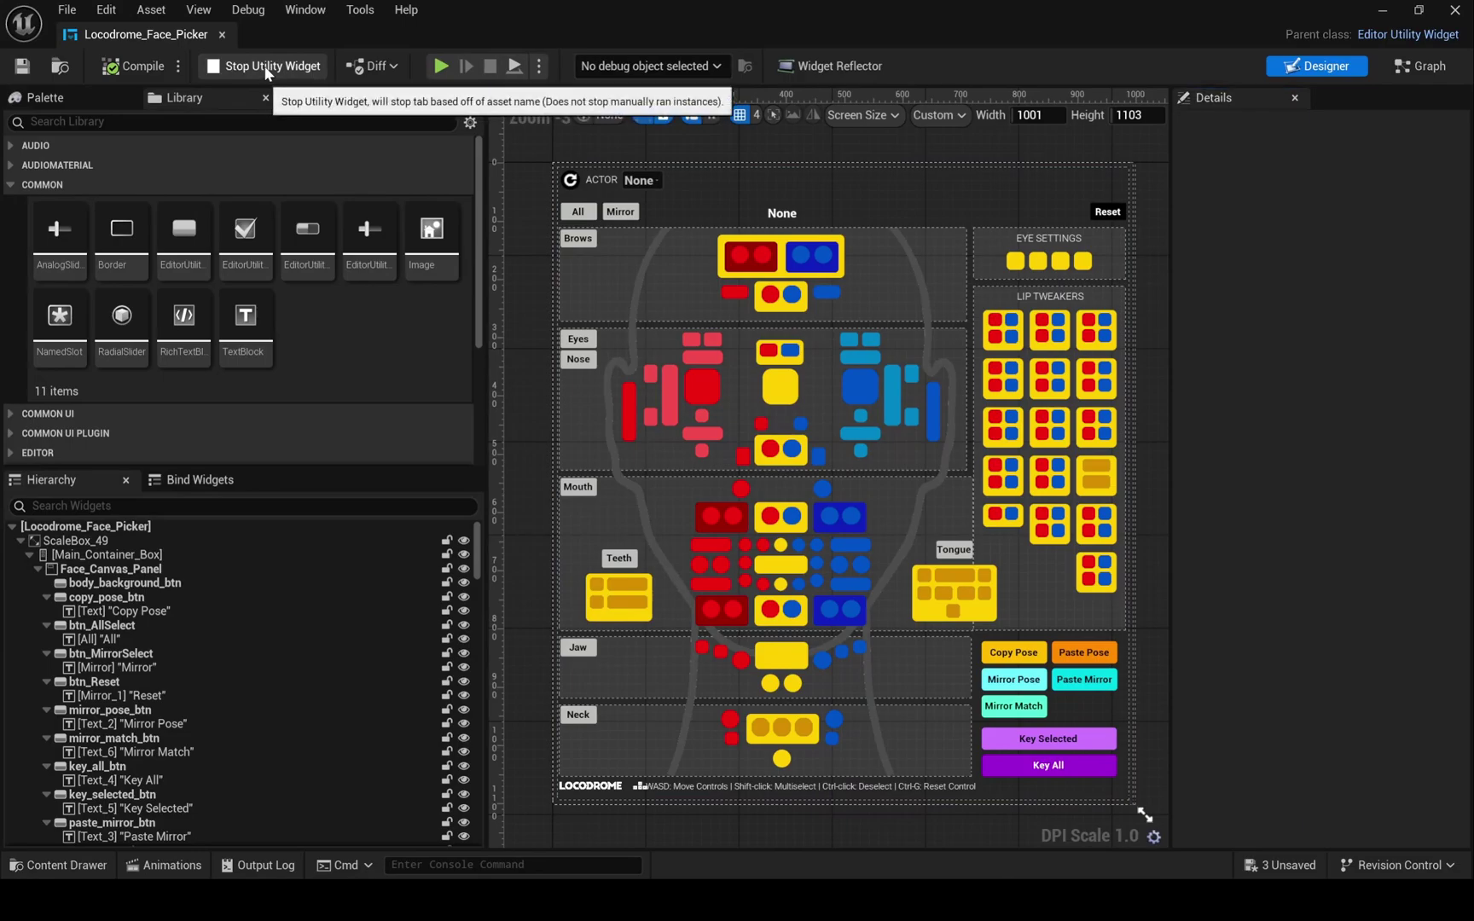
click(1382, 9)
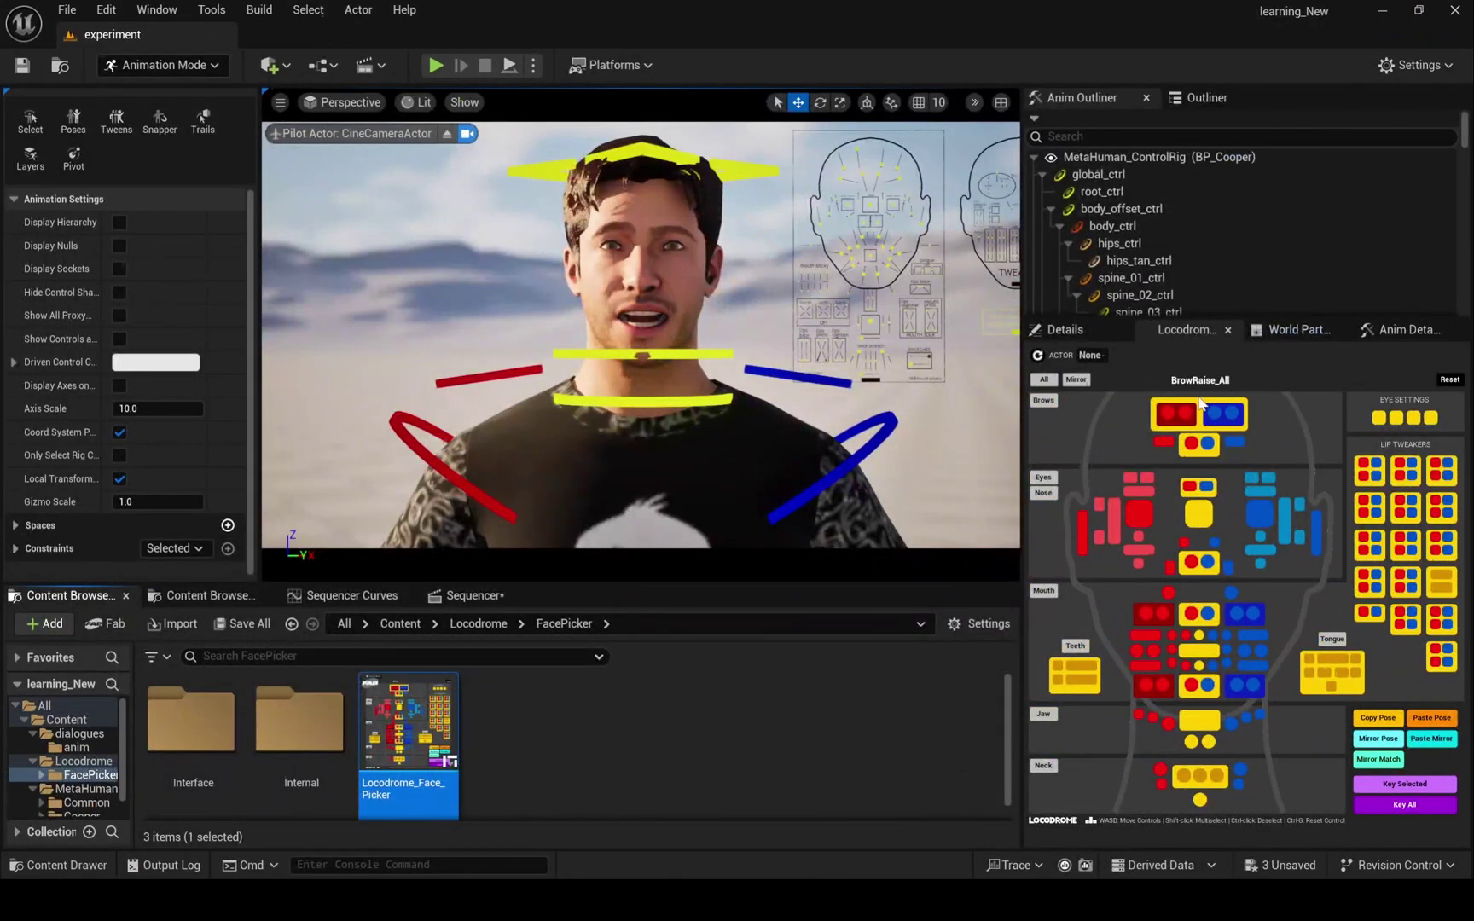
Return to the level sequence and set the face picker's actor to BP_Cooper - Face_ControlBoard_CtrlRig.
click(474, 595)
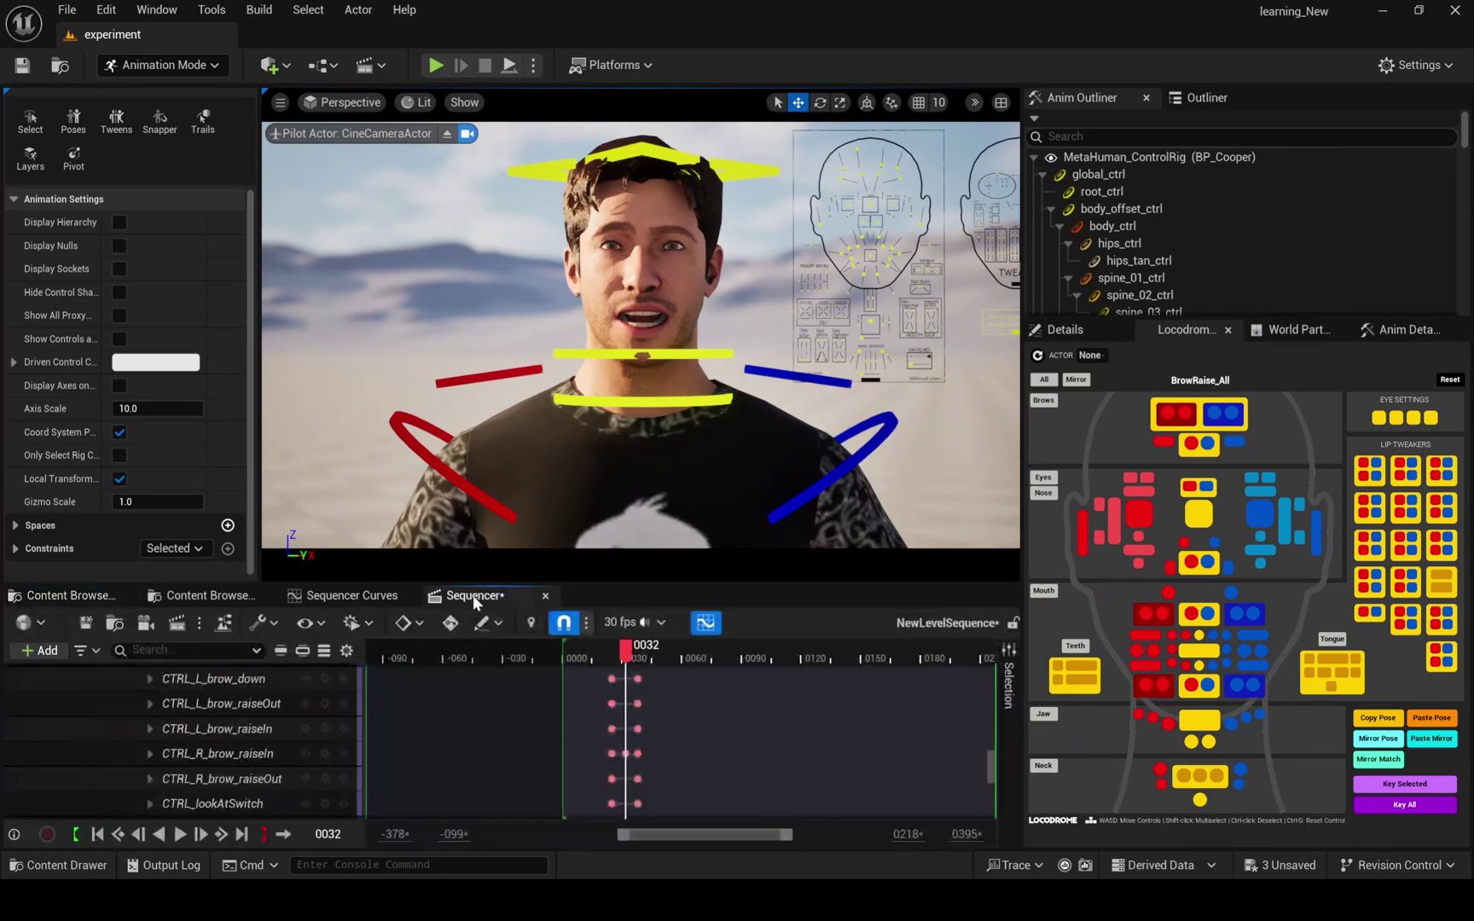
click(1092, 357)
click(1114, 386)
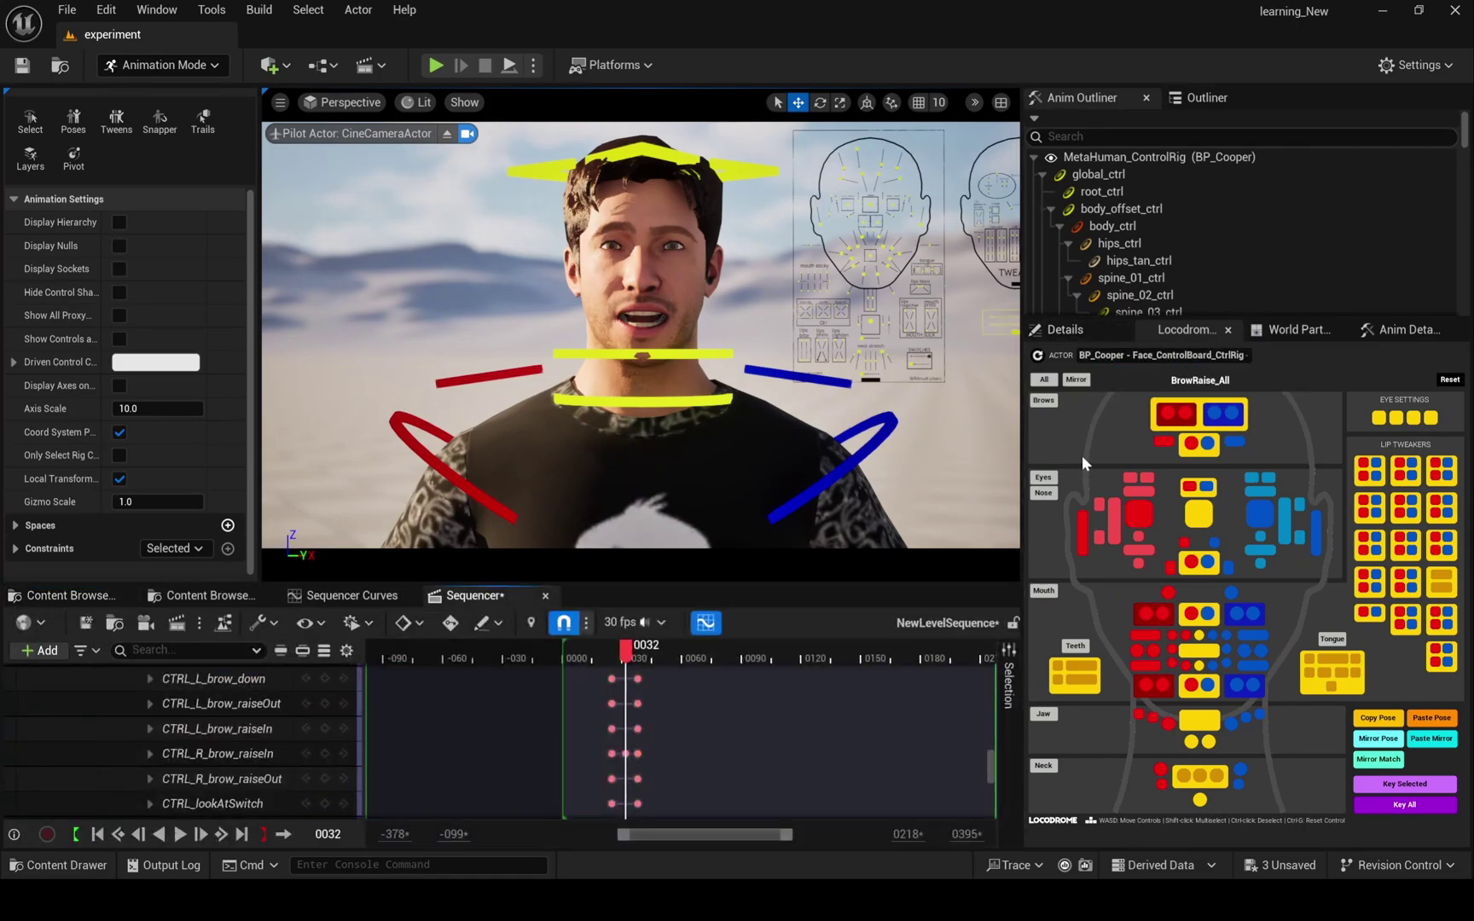
Select the central Eyes control with the face picker, try moving it vertically, and undo the move.
click(1198, 514)
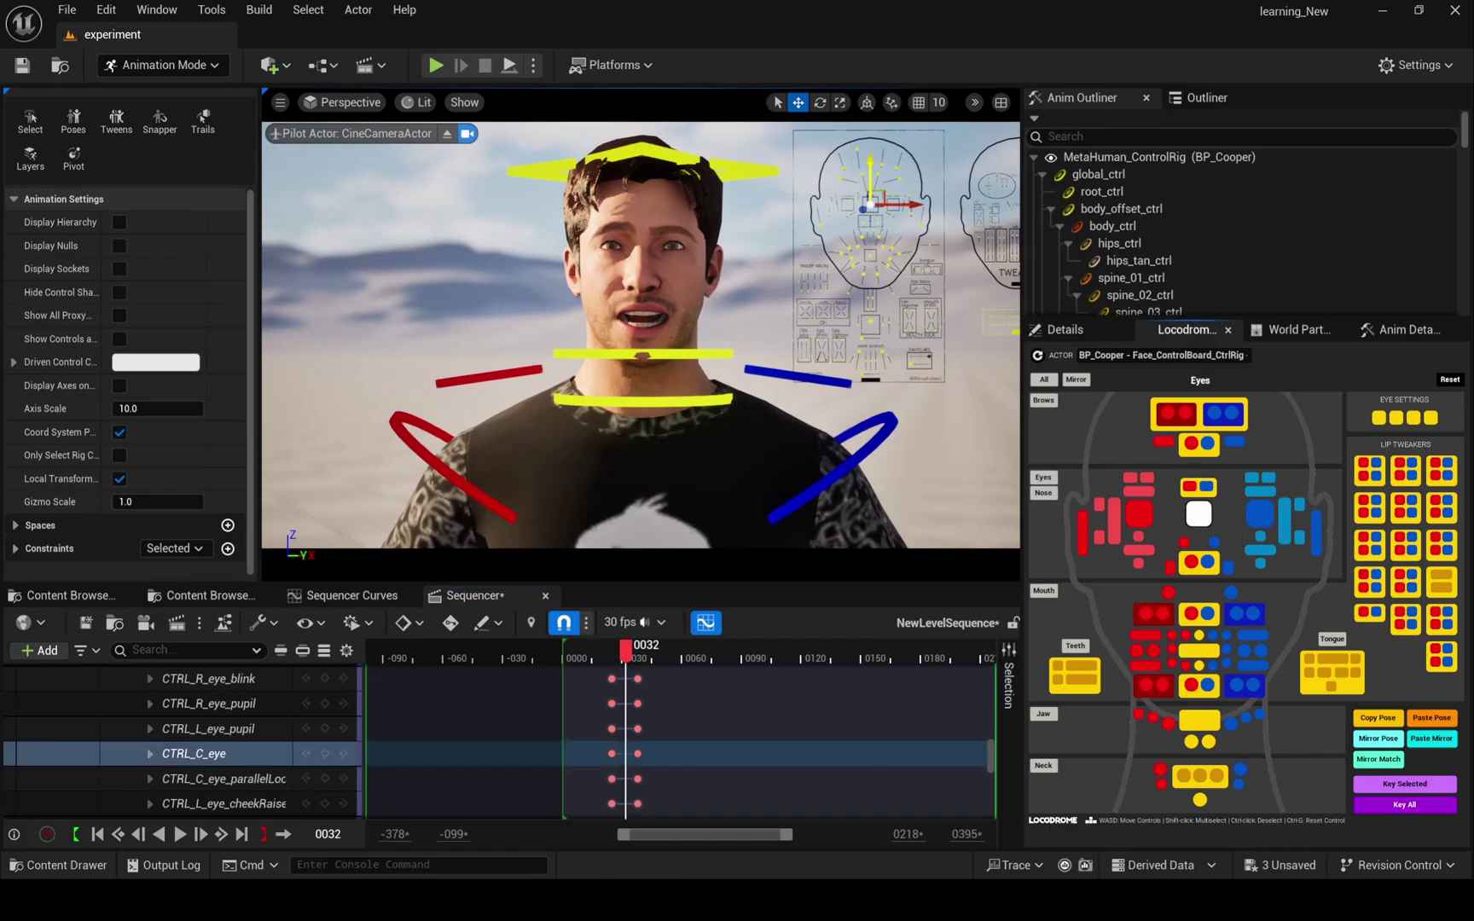
drag(870, 183, 869, 182)
key(ctrl+z)
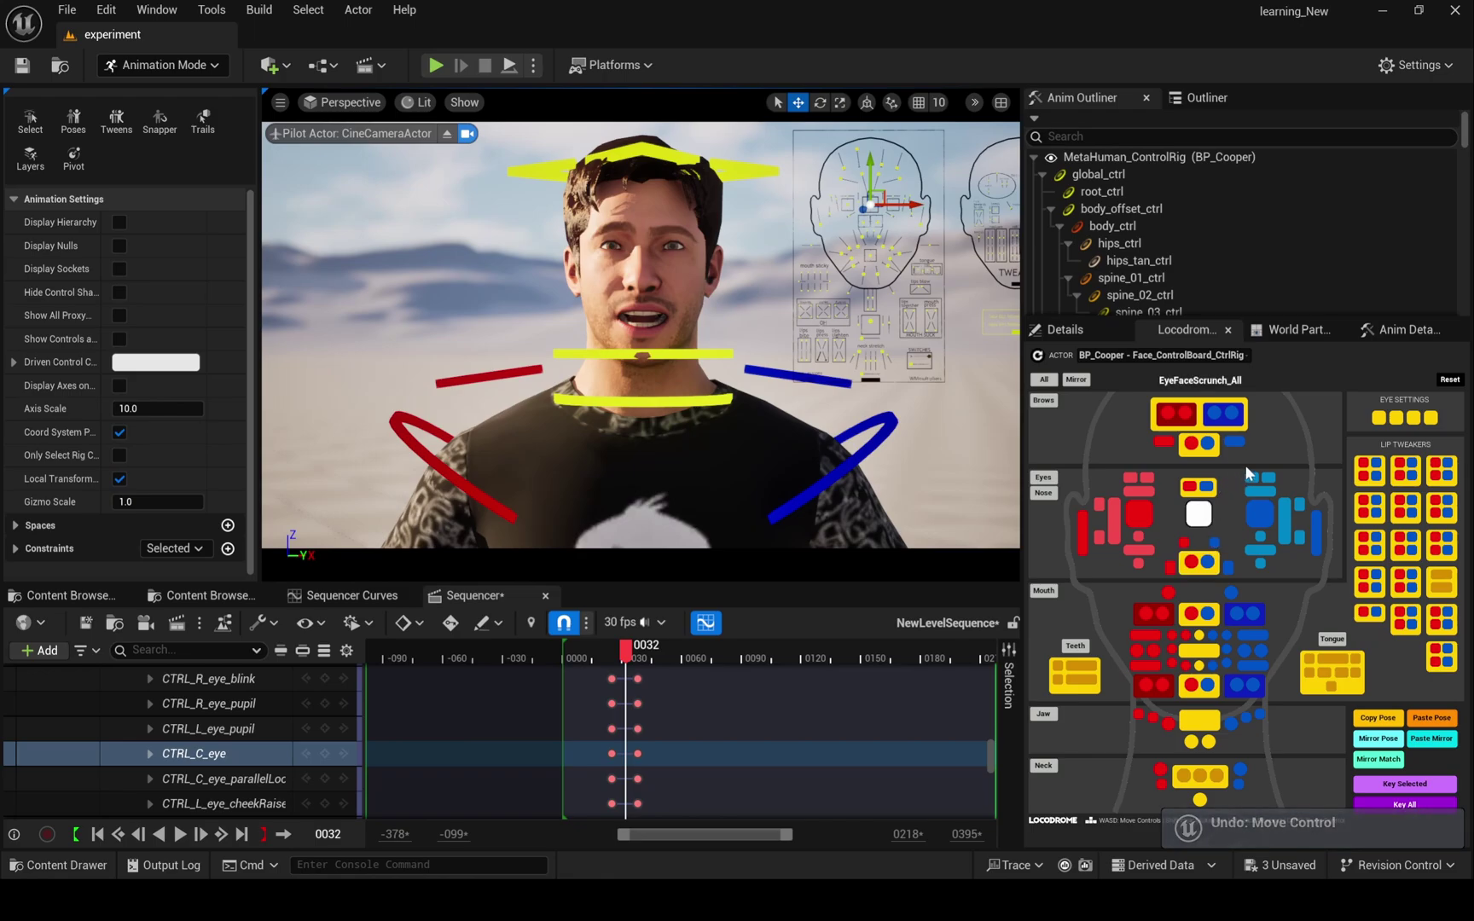
Try picking eyelid and eyelash controls in the face picker, and move the right lateral brow control BrowLat_R at frame 32.
click(1258, 492)
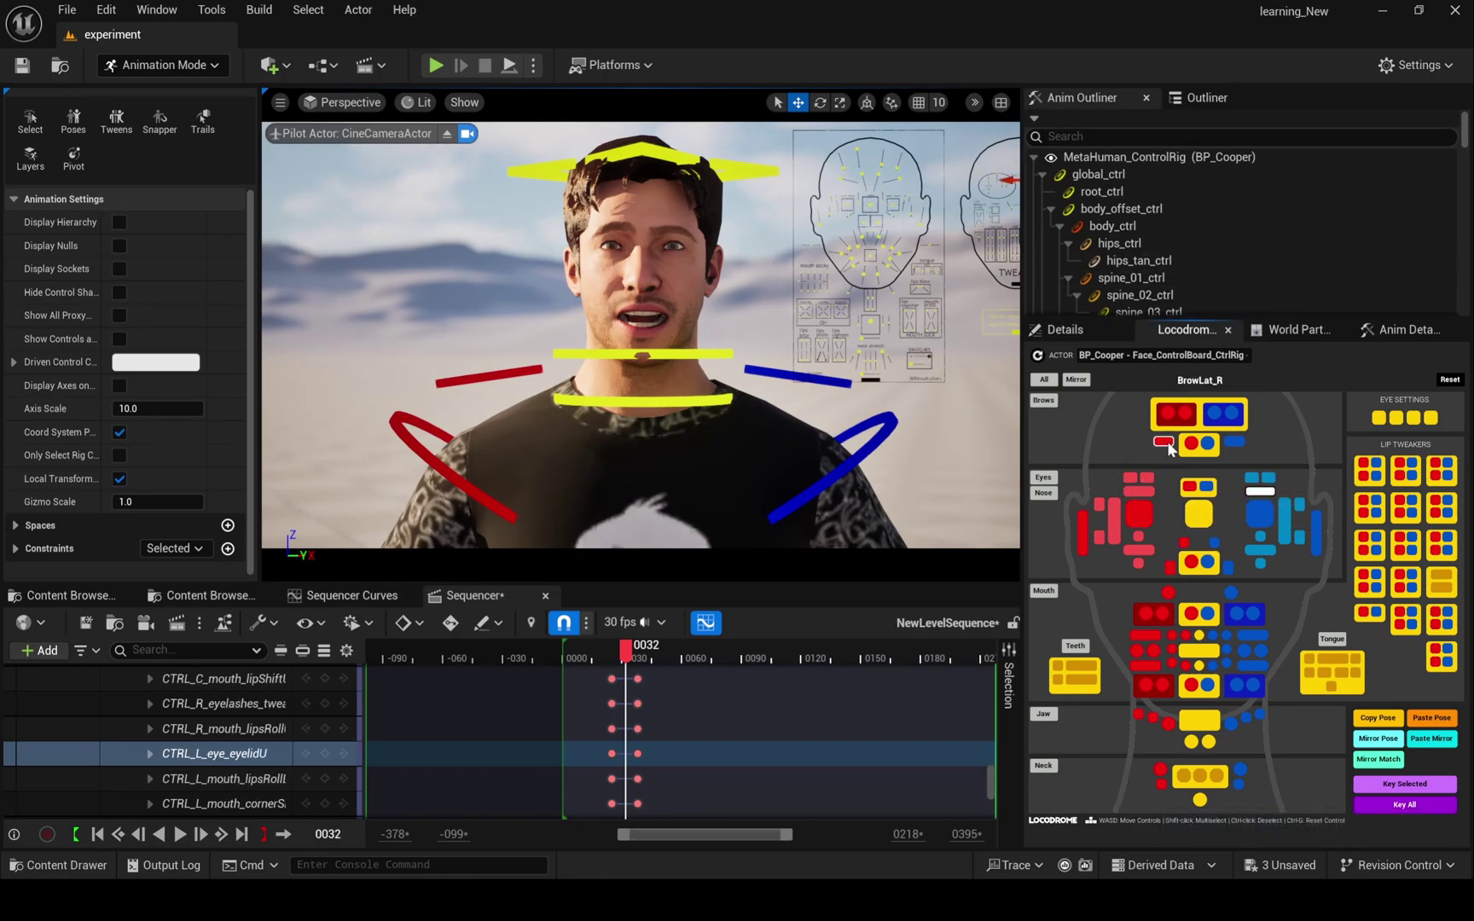
click(1133, 481)
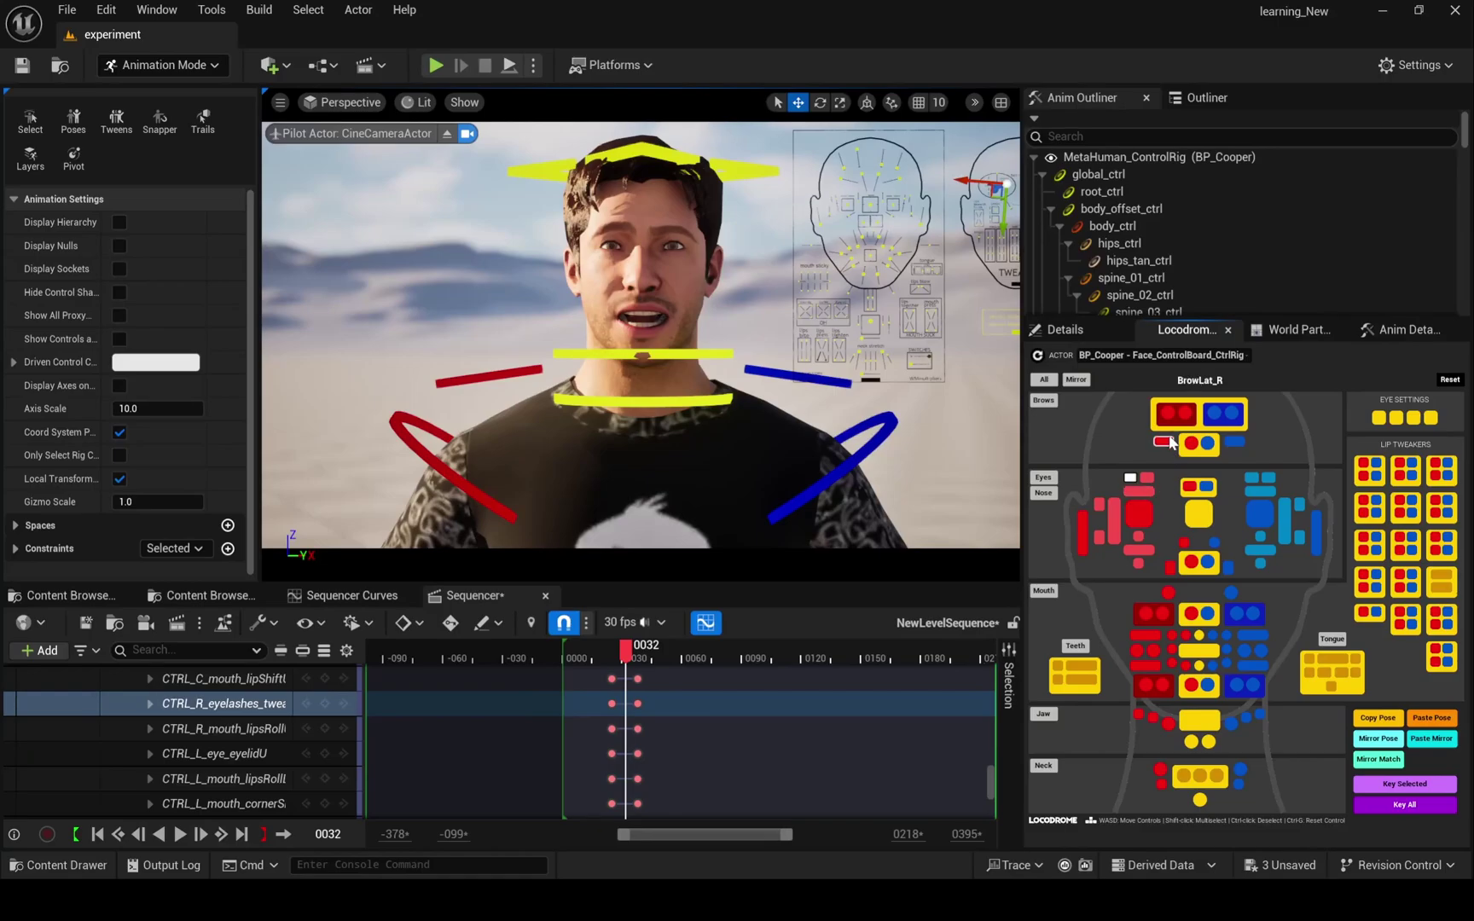
click(1165, 443)
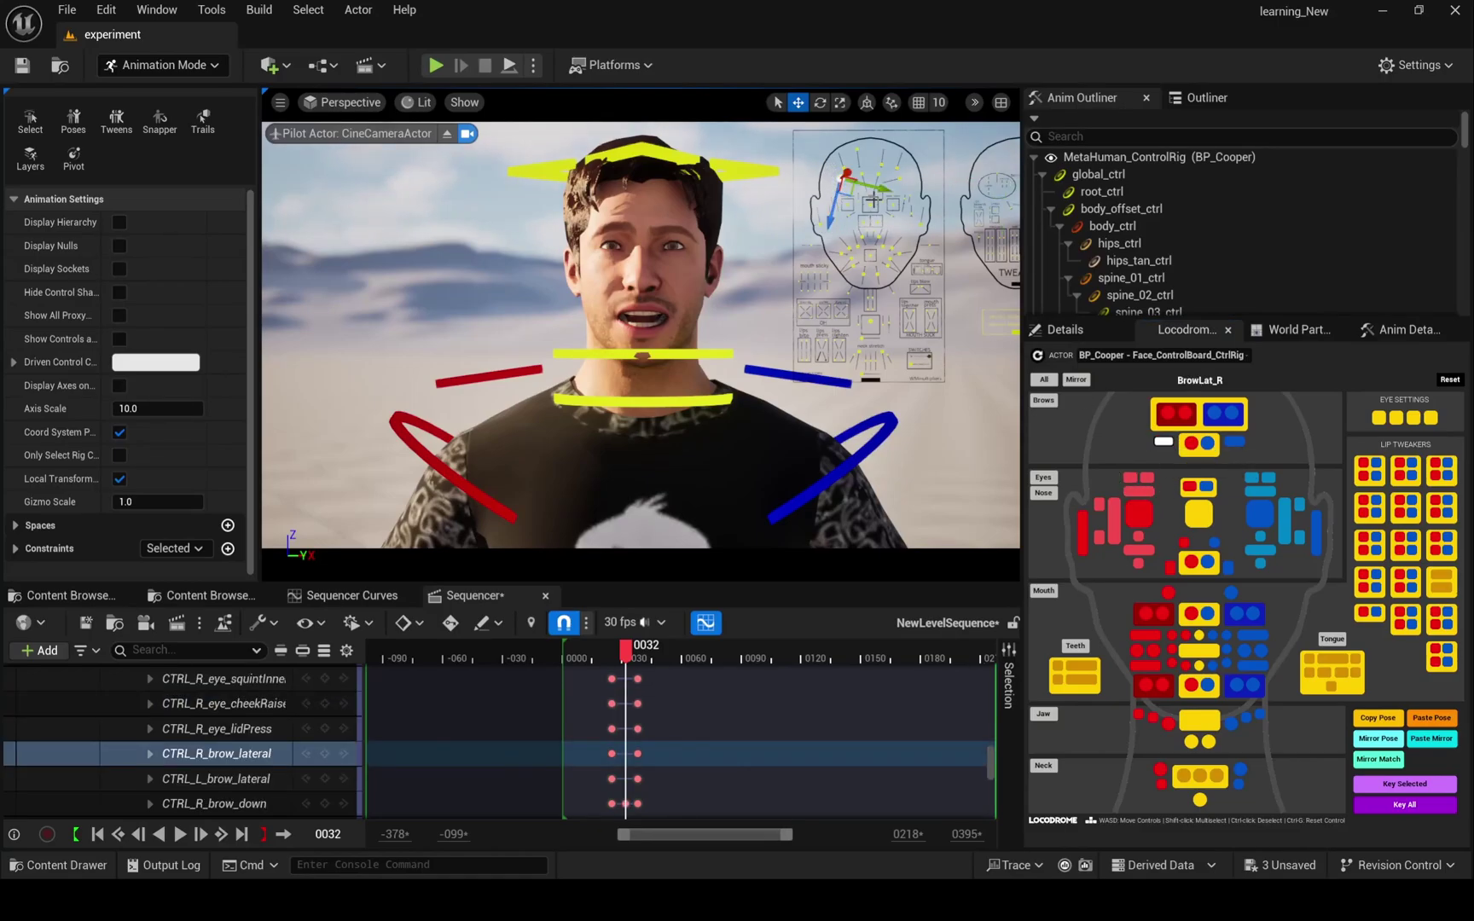
mouse_move(860, 179)
mouse_down()
mouse_move(907, 197)
mouse_move(845, 182)
mouse_up()
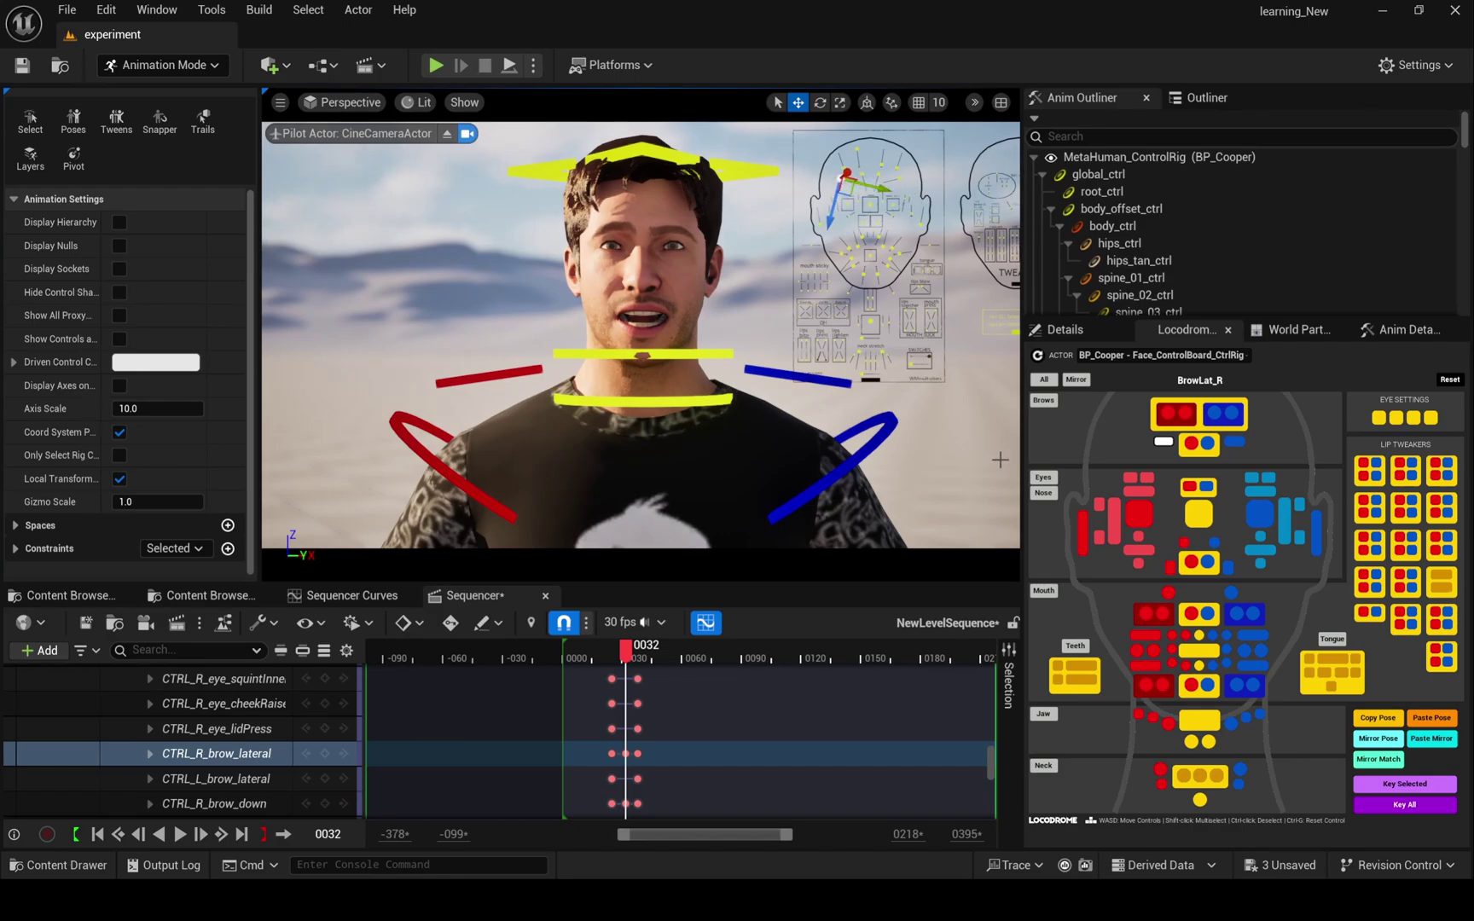
Try closing the left eye with the EyeBlink_L control, undo the test poses, and pick the central Eyes control.
click(1288, 518)
drag(901, 238, 901, 263)
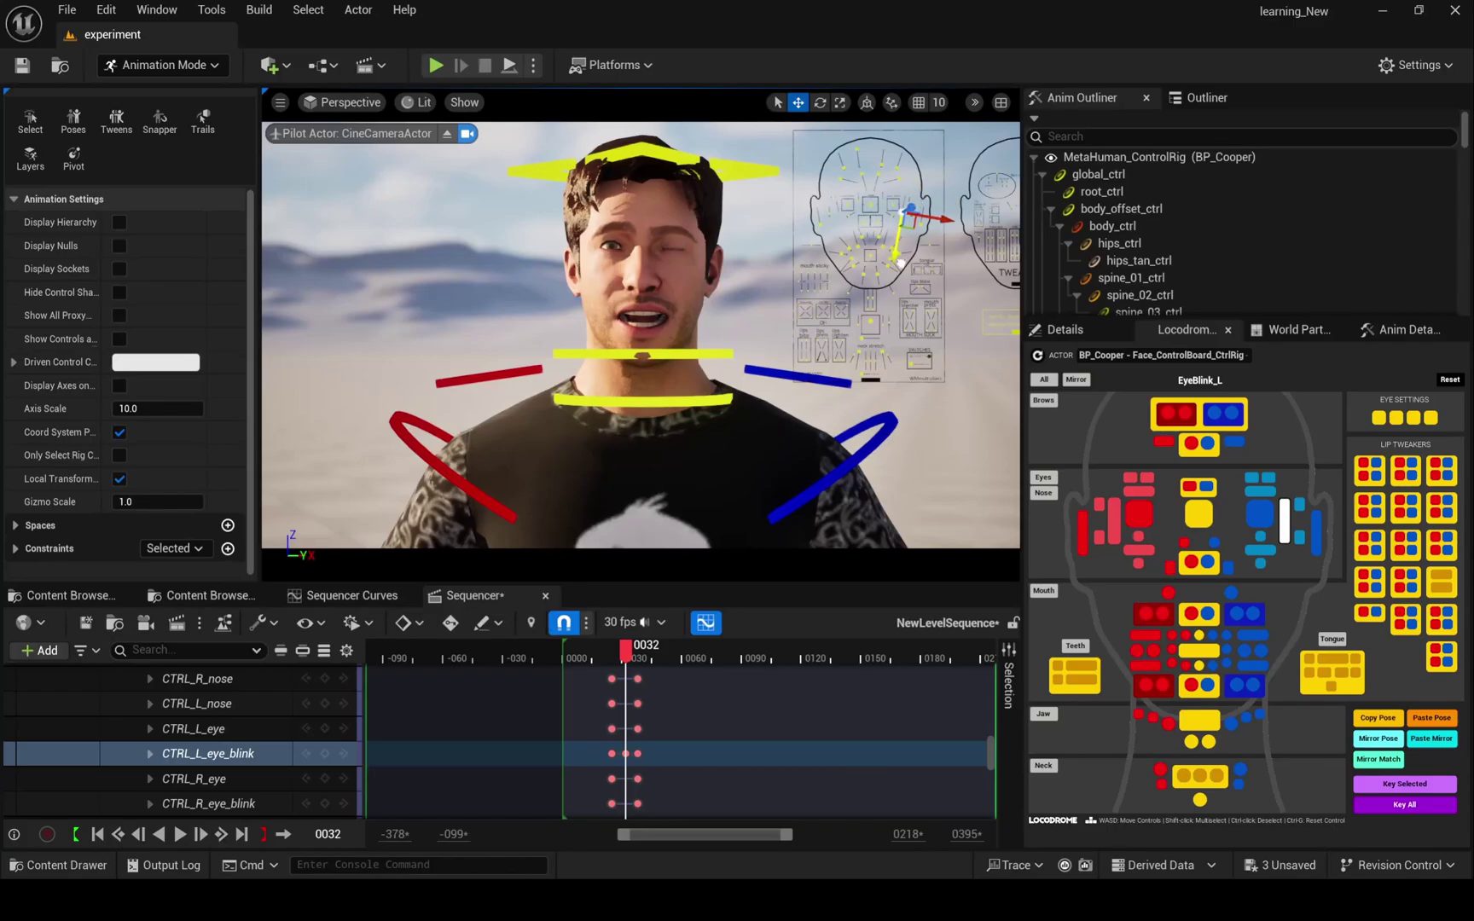
key(ctrl+z)
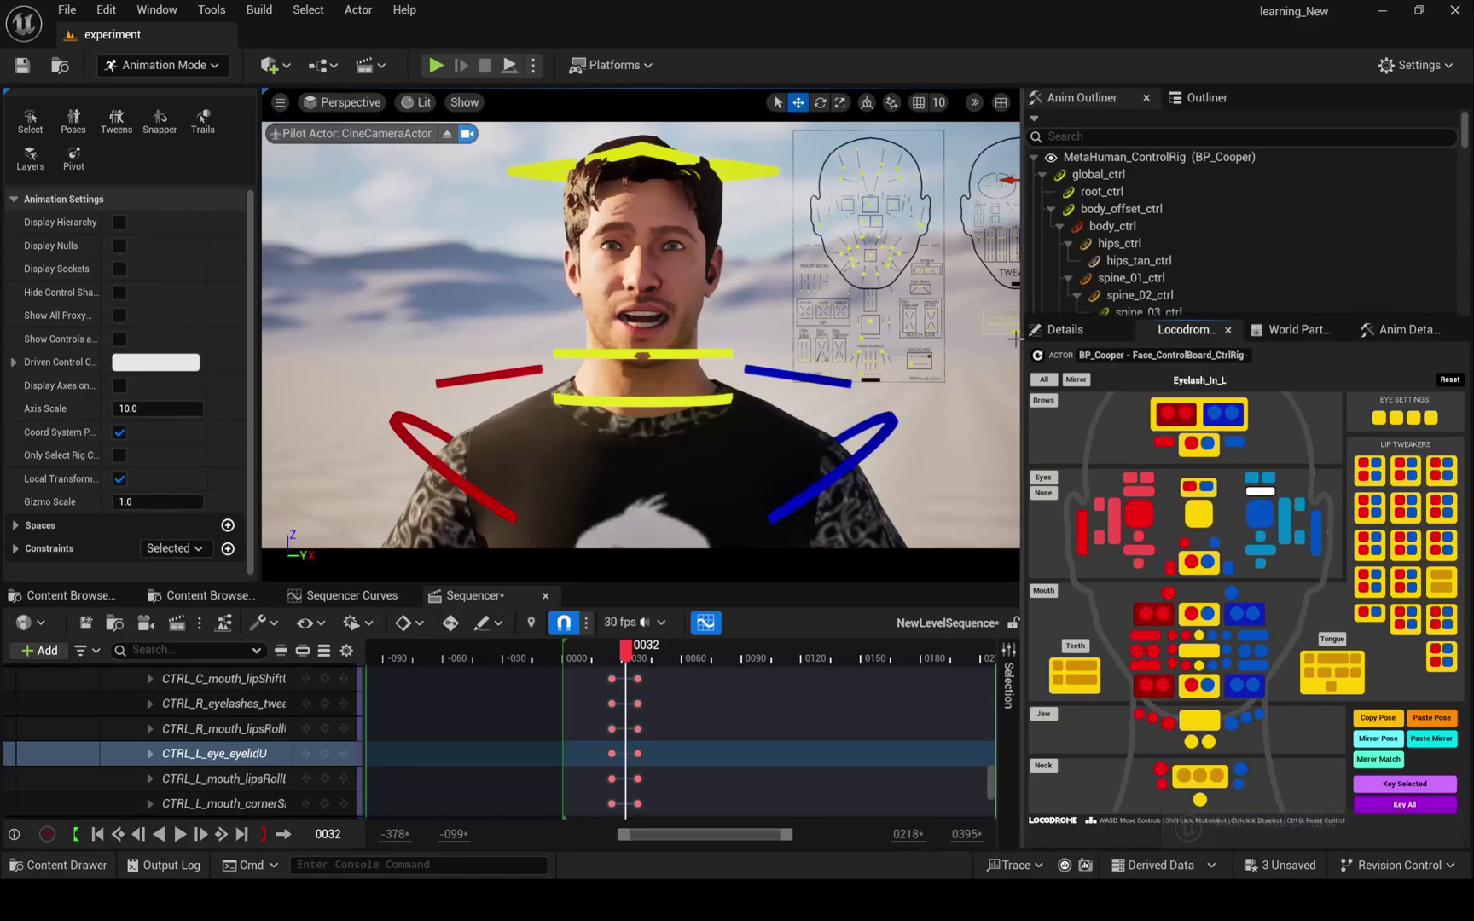
click(1197, 513)
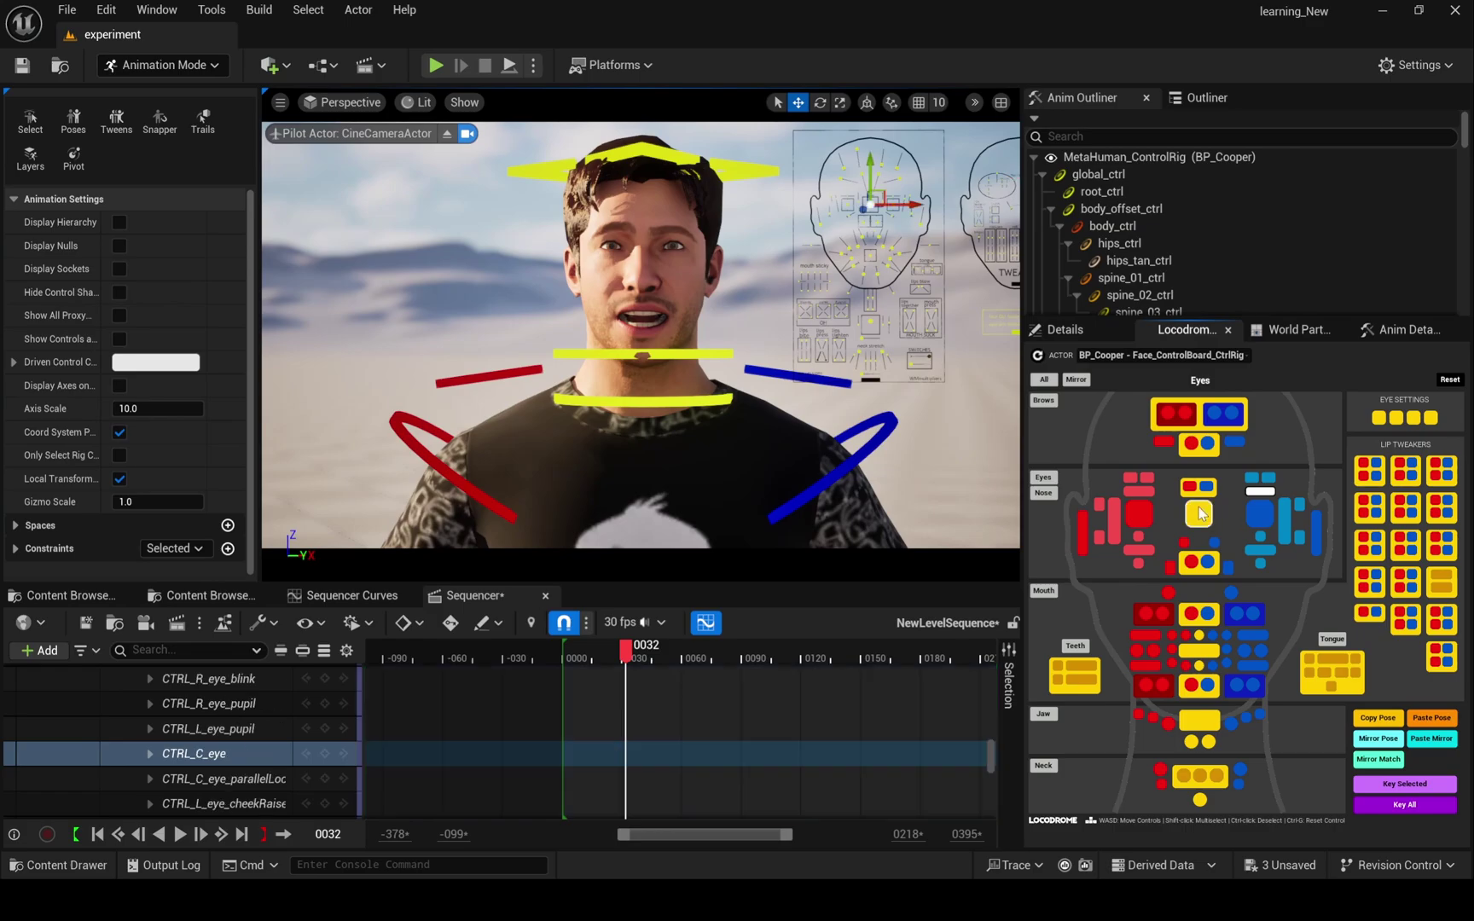
Try moving the right eye control Eye_R at frame 32, undo the move, and pick the left eye control Eye_L.
click(1139, 516)
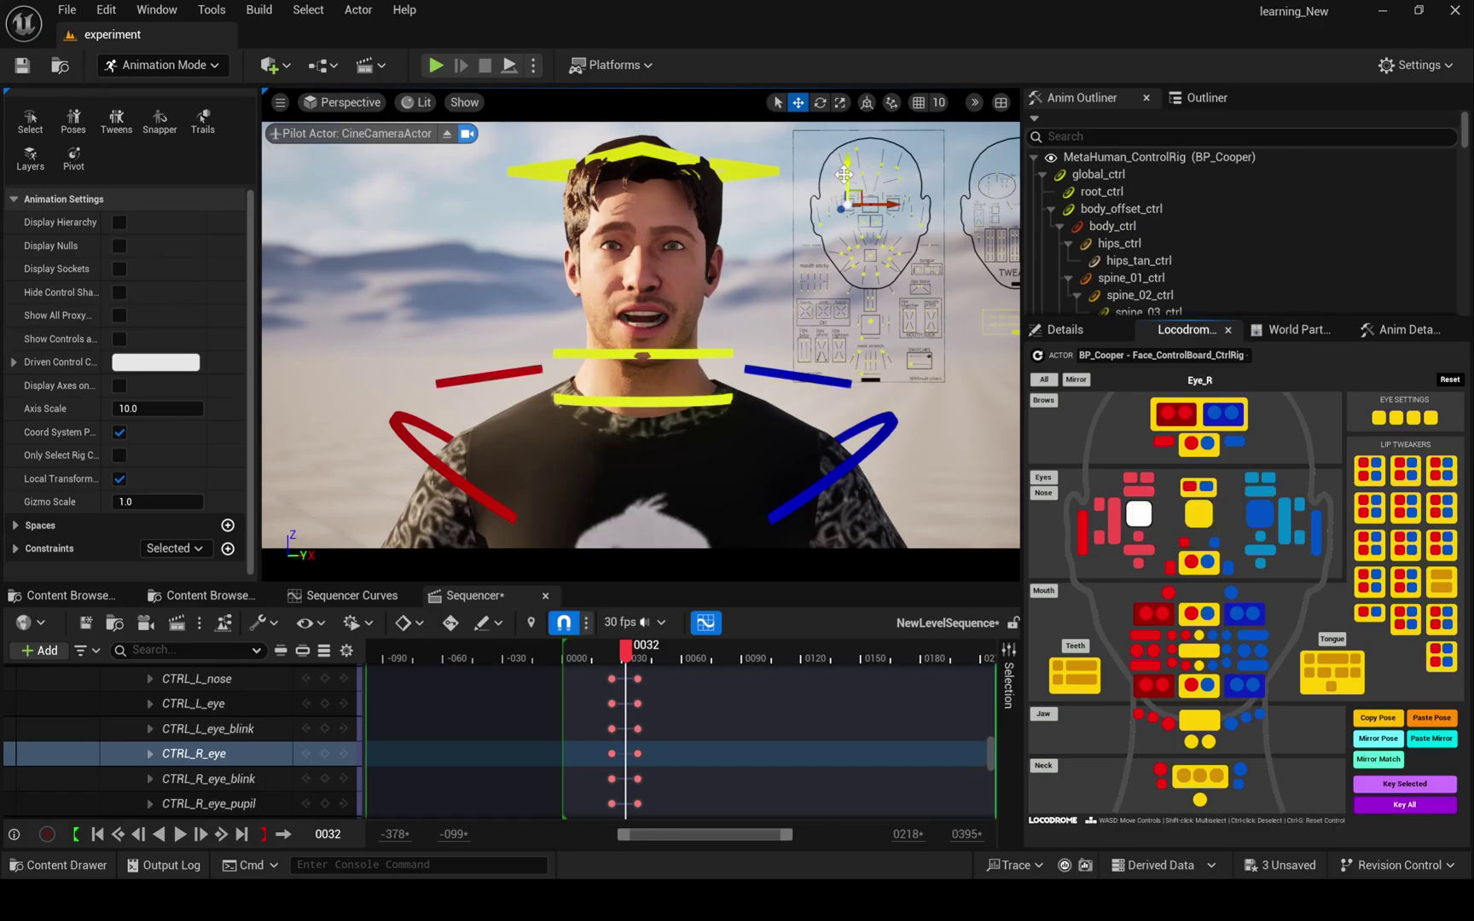
mouse_move(844, 174)
mouse_down()
mouse_move(850, 190)
mouse_move(849, 177)
mouse_up()
key(ctrl+z)
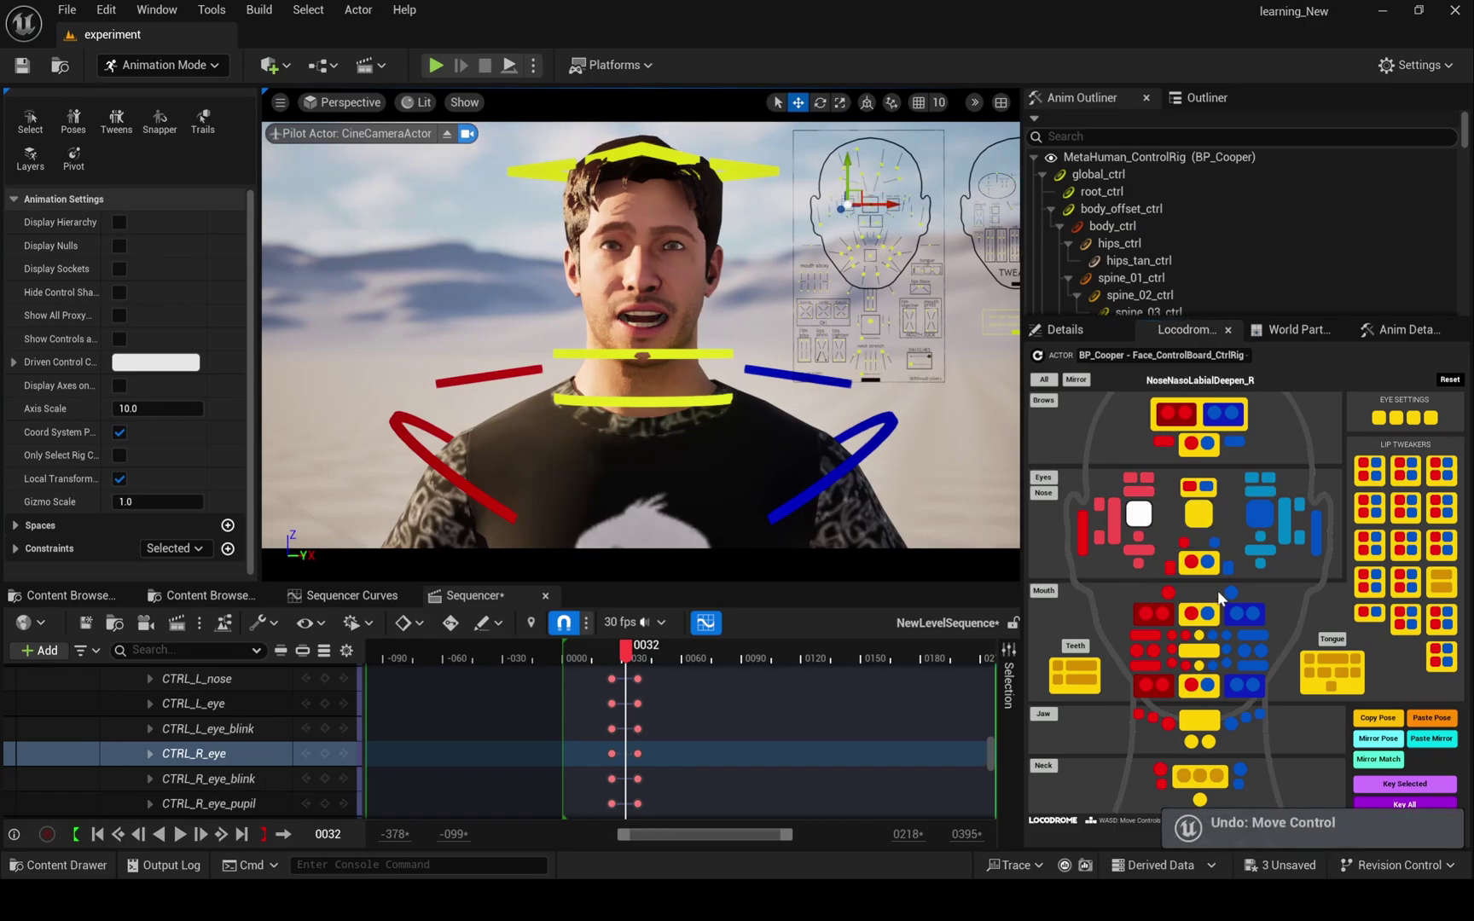
click(1262, 527)
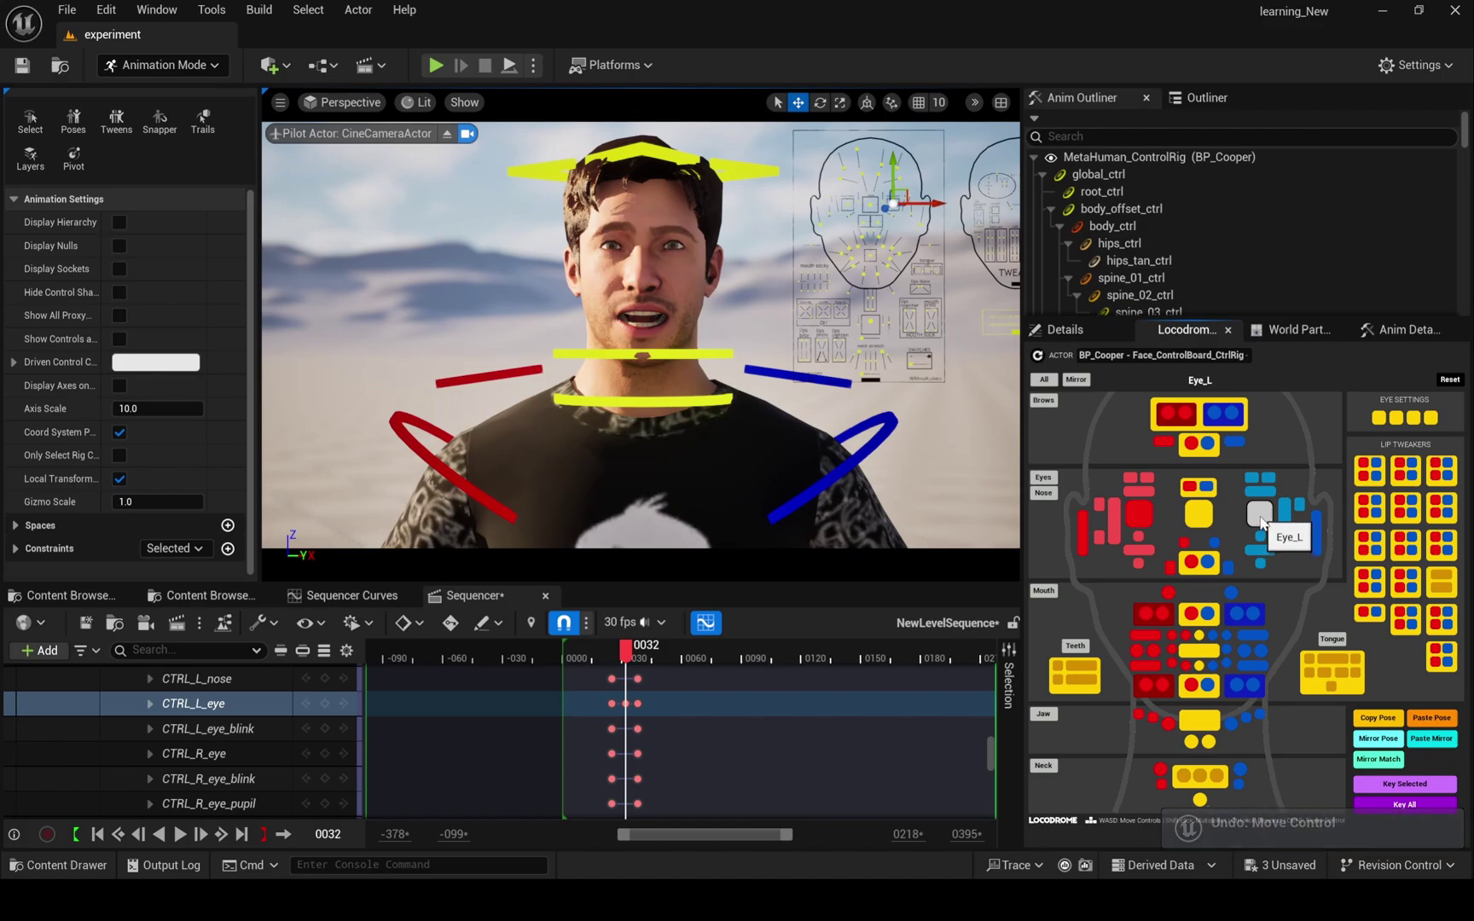
Pick each of the four Eye Settings controls in turn, including LookAtSwitch, FaceGUIFollowHead and EyesFollowHead.
click(1379, 418)
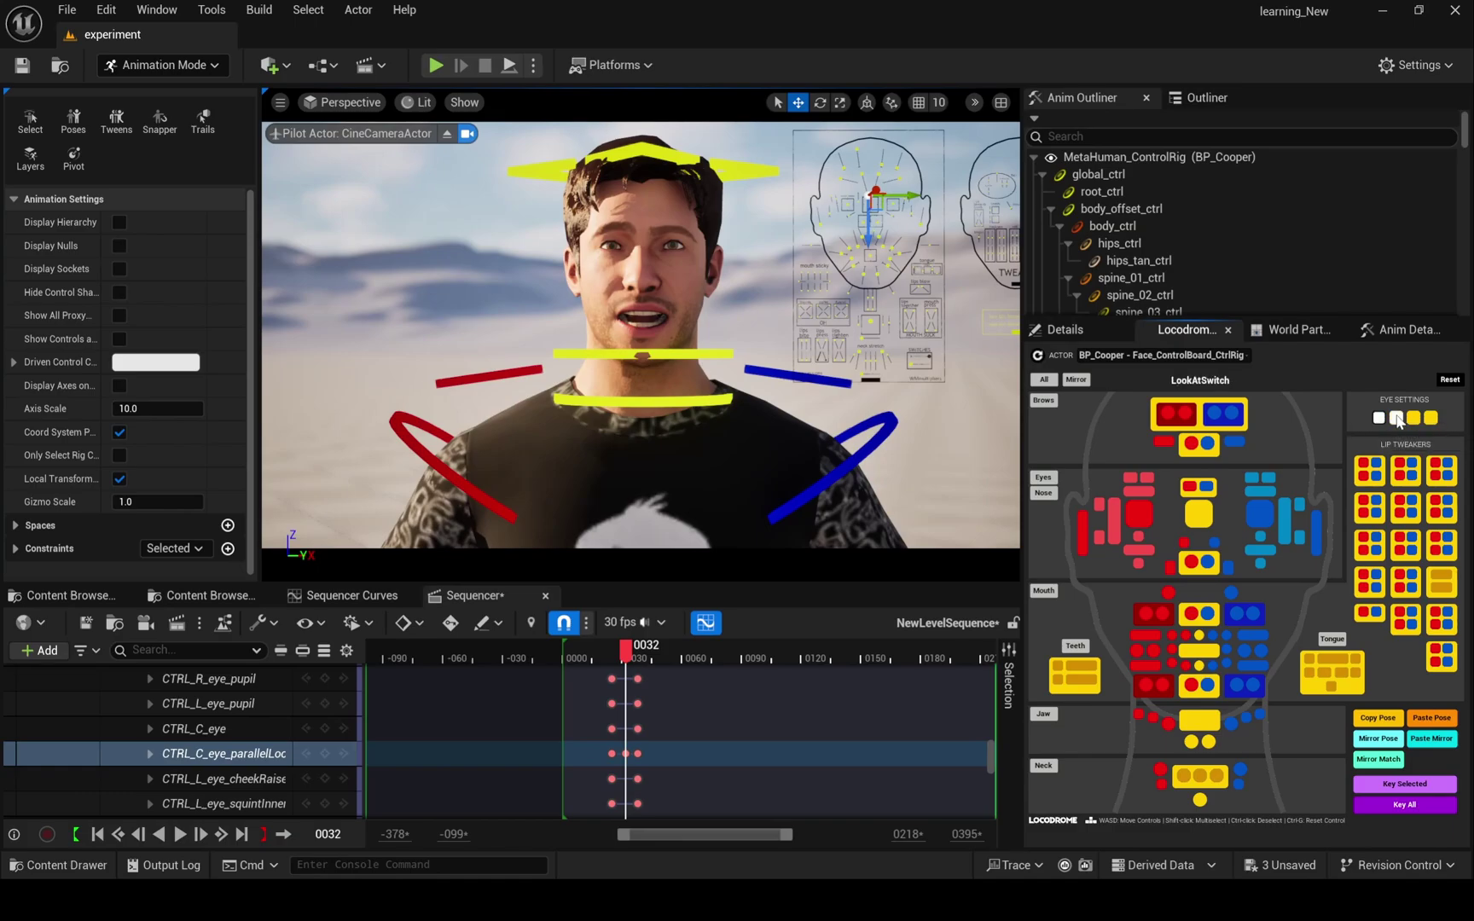
click(1397, 417)
click(1414, 418)
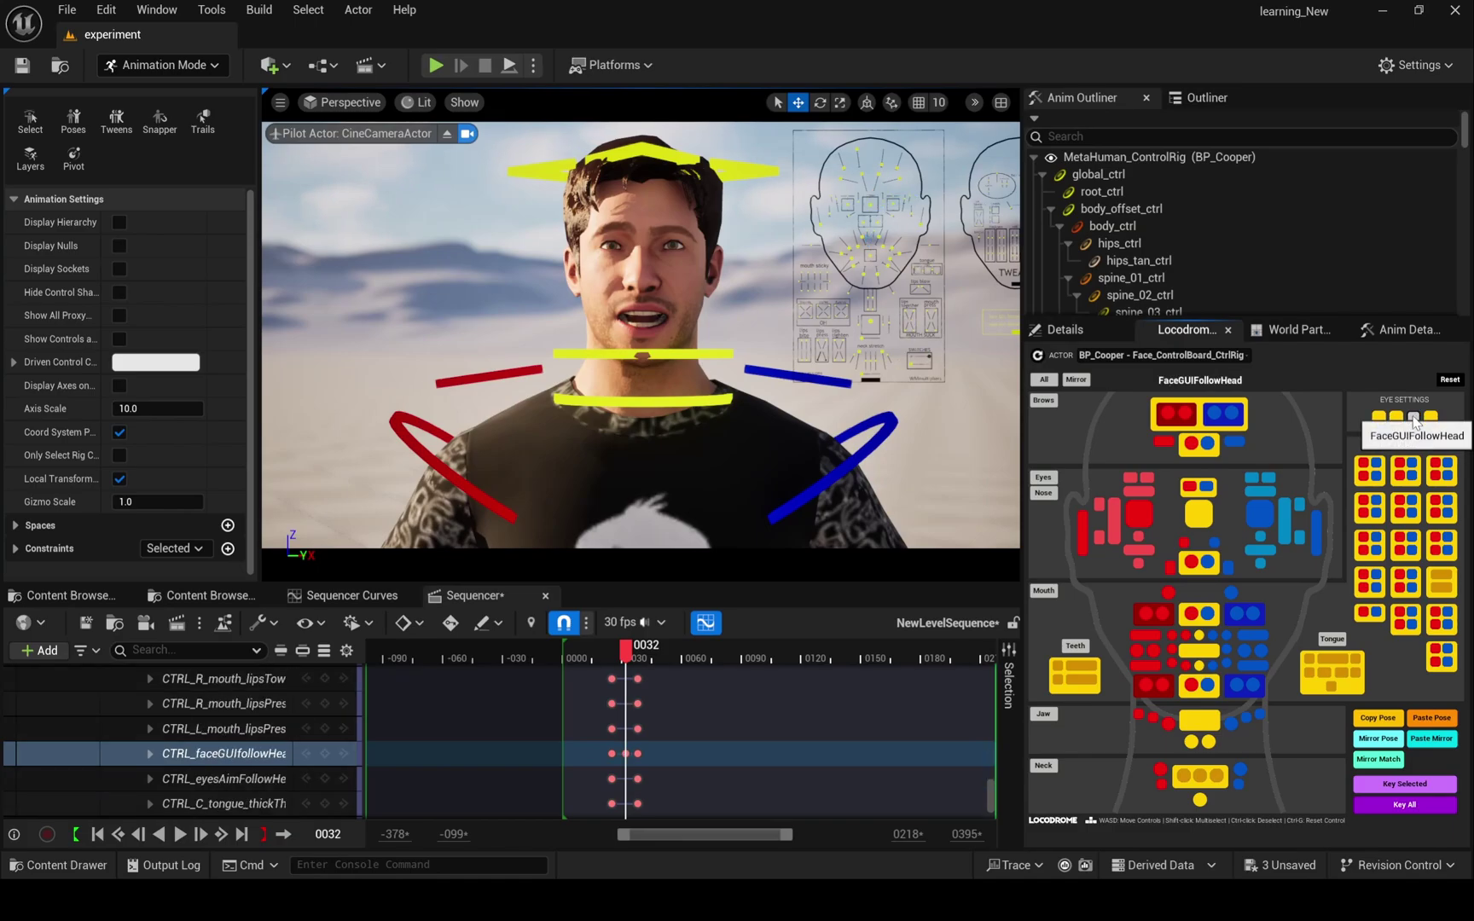
click(1430, 418)
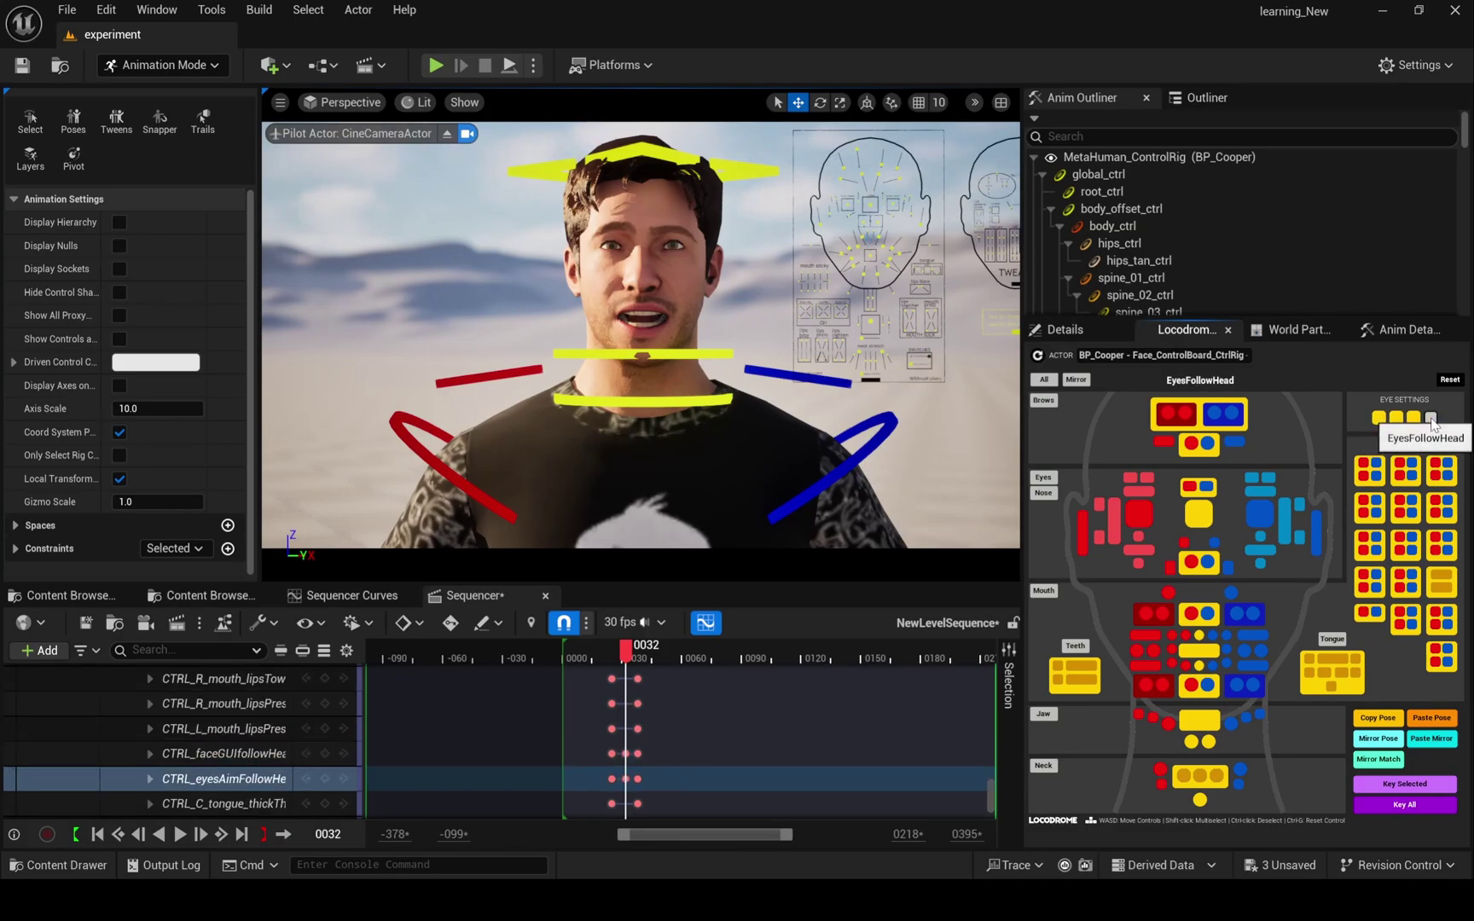
Pick the Eye_R, Eye_L and right mouth sharp-corner controls in turn, and play the sequence to review the facial animation.
click(1140, 513)
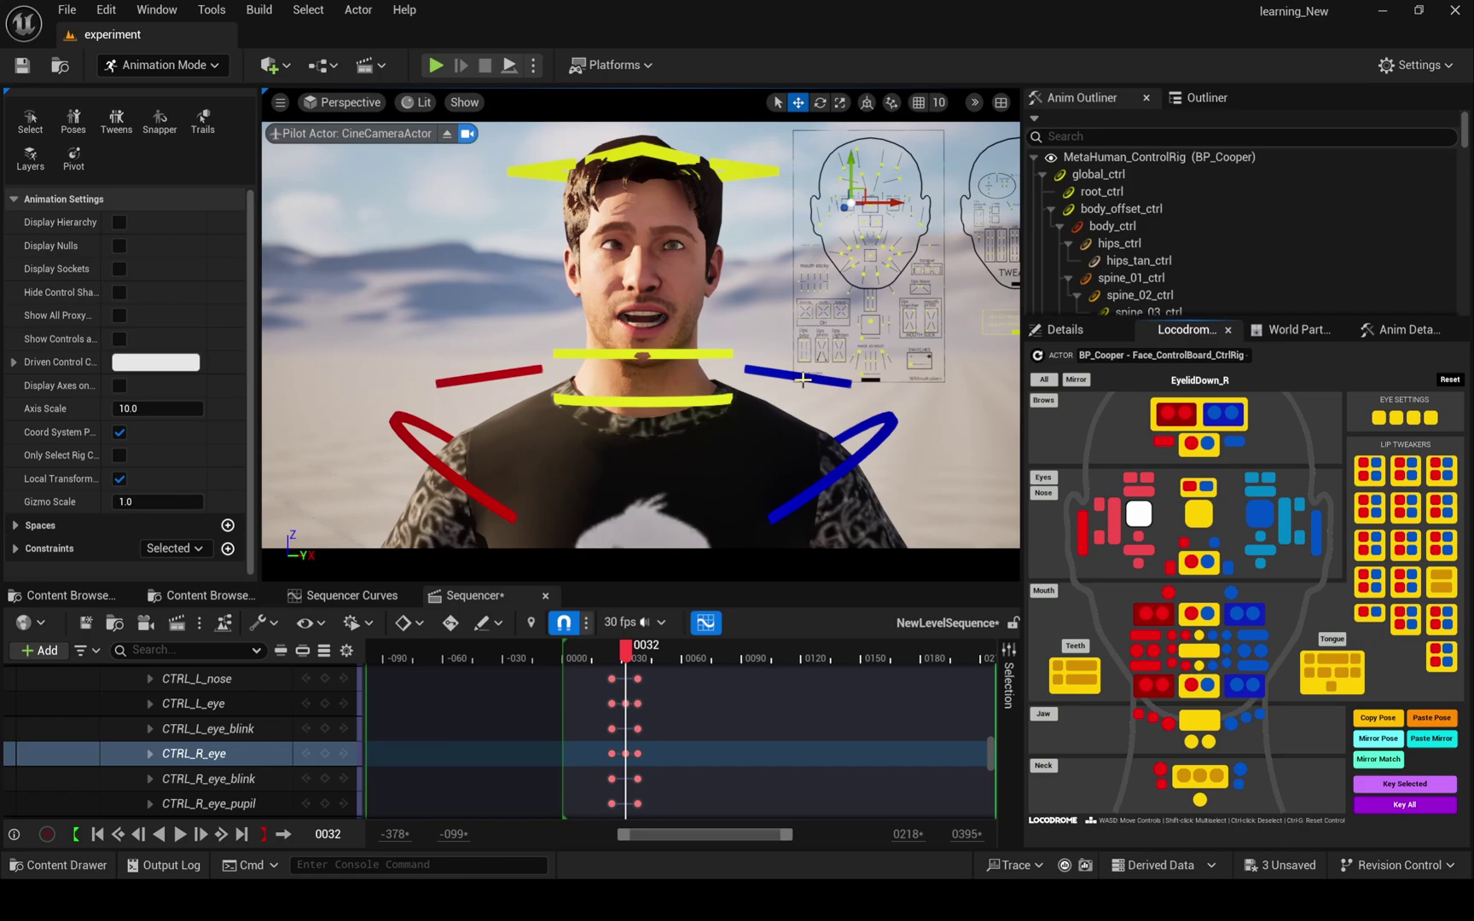
click(1262, 514)
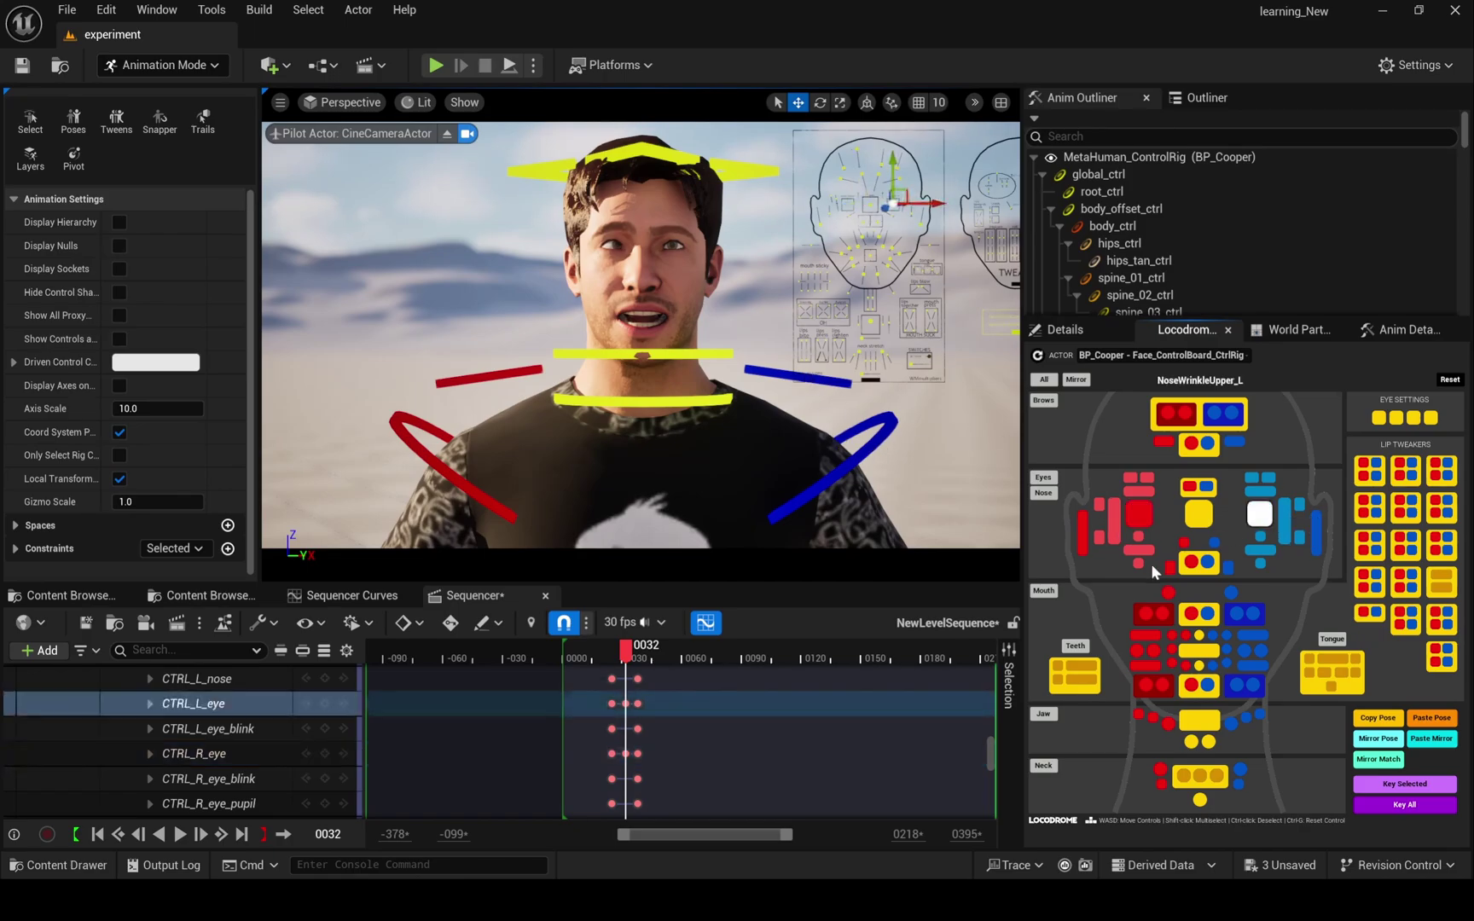
click(1162, 613)
key(space)
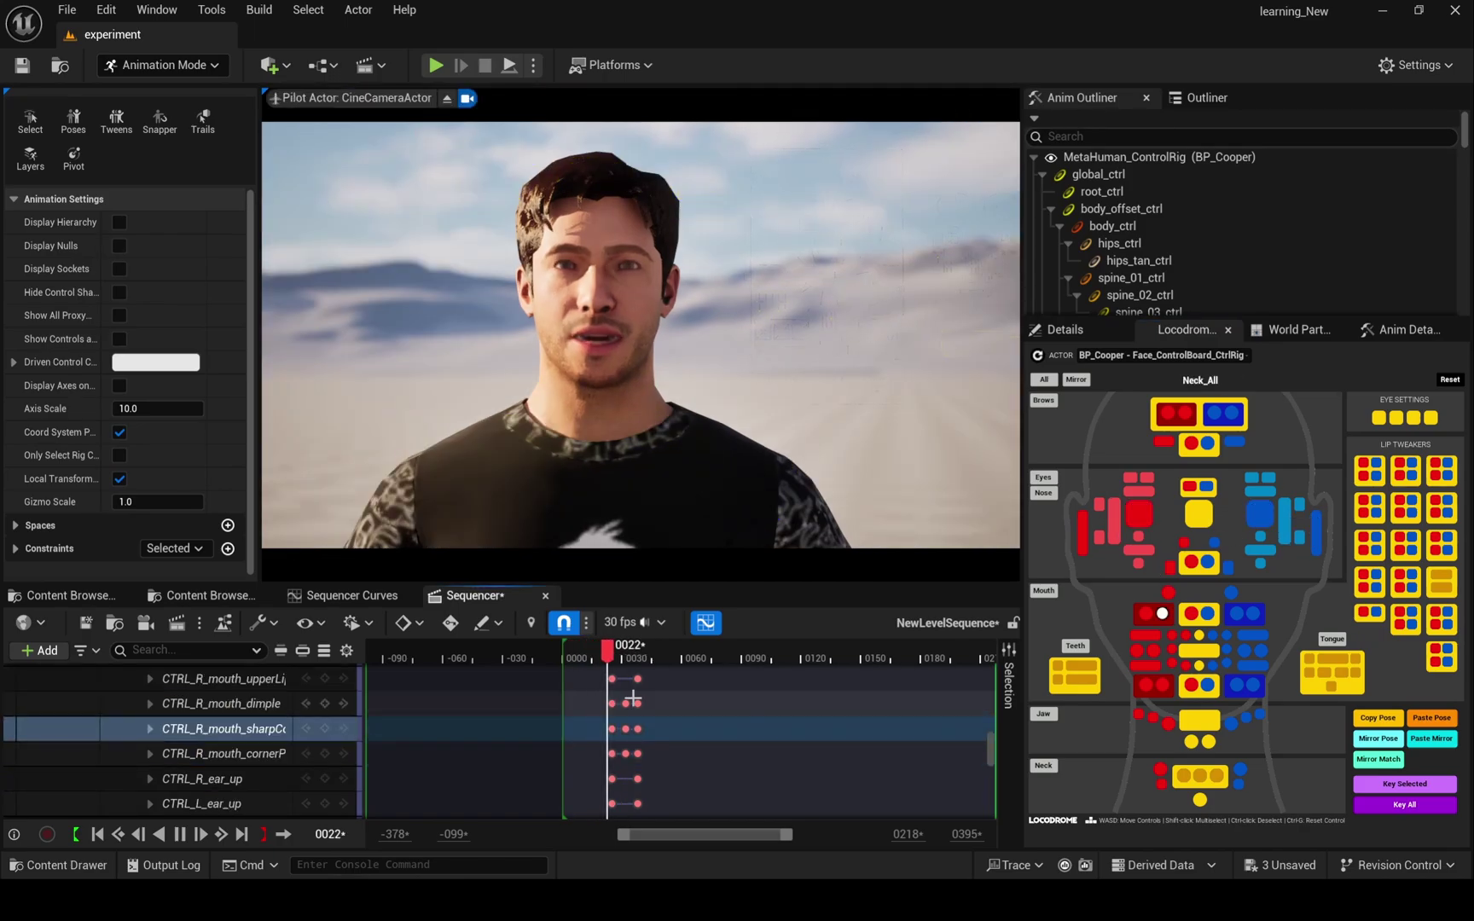